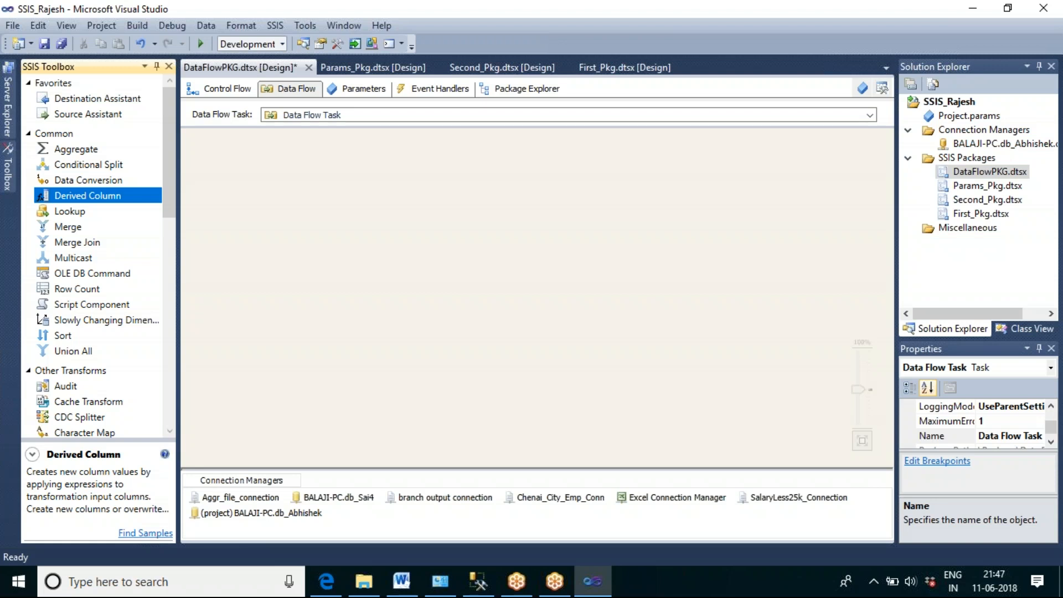
Step: Add a Derived Column transformation to the data flow and position it near the upper middle of the canvas
left_click_drag(285, 206, 285, 206)
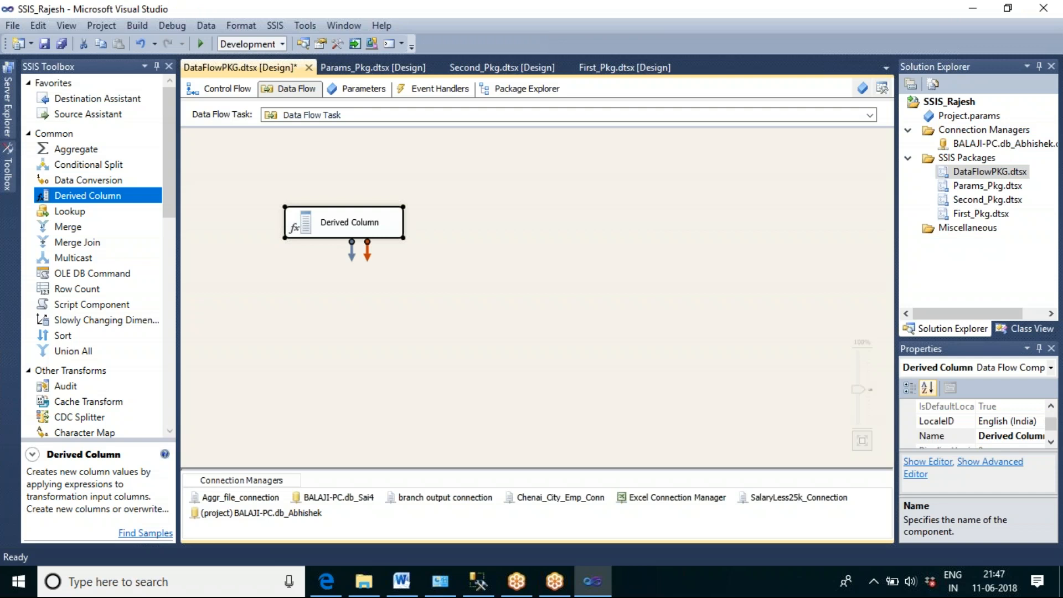
left_click(459, 328)
left_click_drag(361, 228, 451, 234)
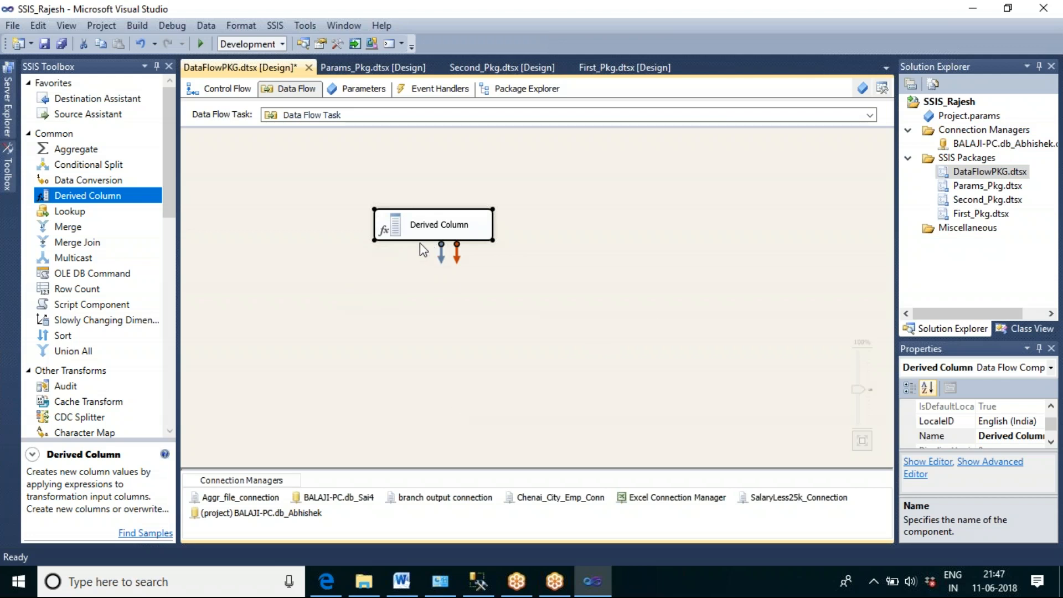
Step: Add an OLE DB Source just above the Derived Column component and open its editor
left_click_drag(173, 191, 183, 273)
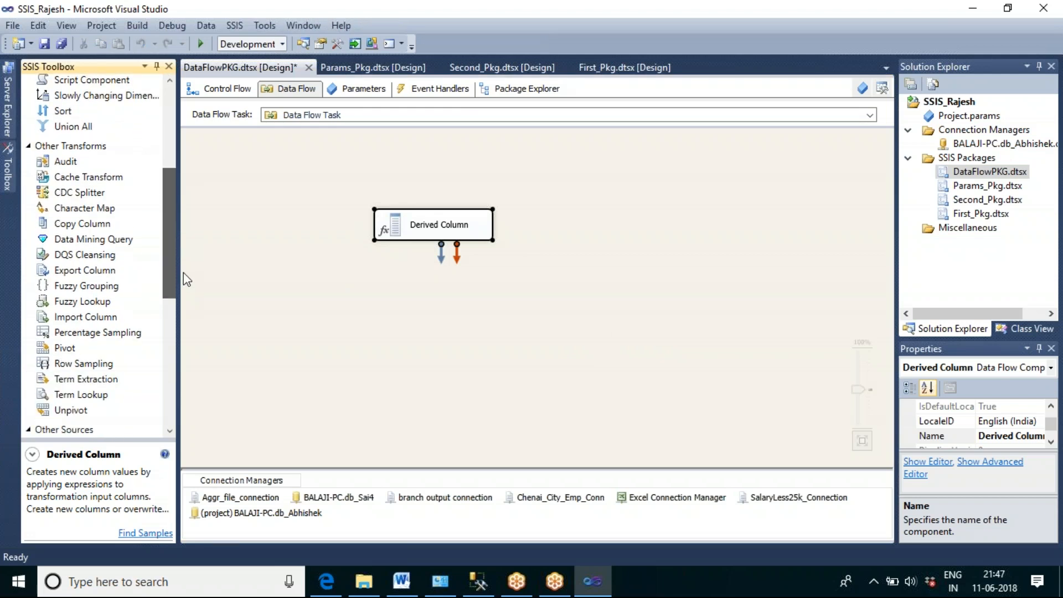
left_click_drag(184, 272, 175, 226)
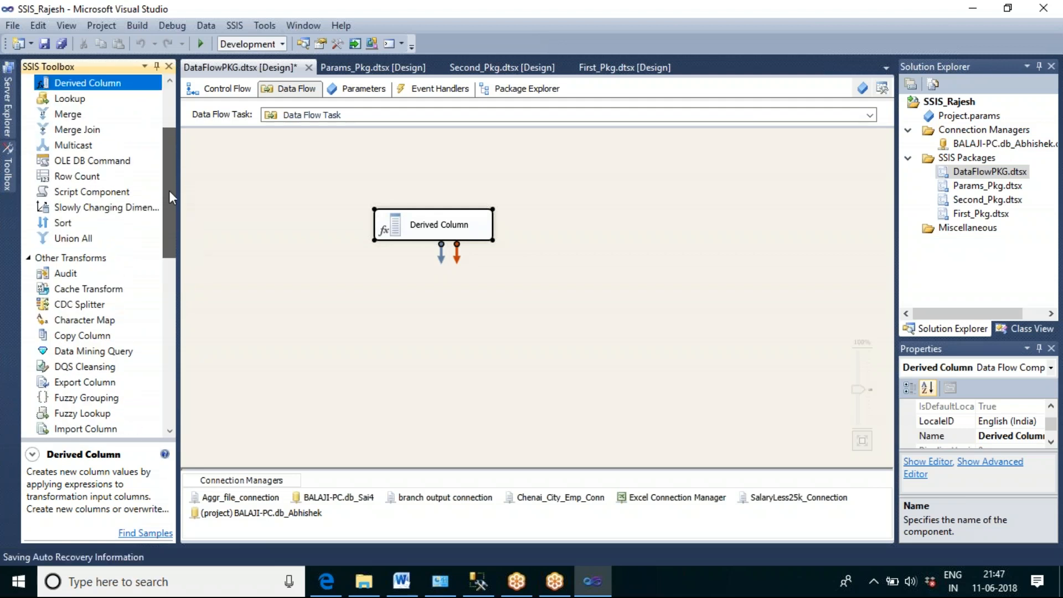
scroll(174, 239, "down", 2)
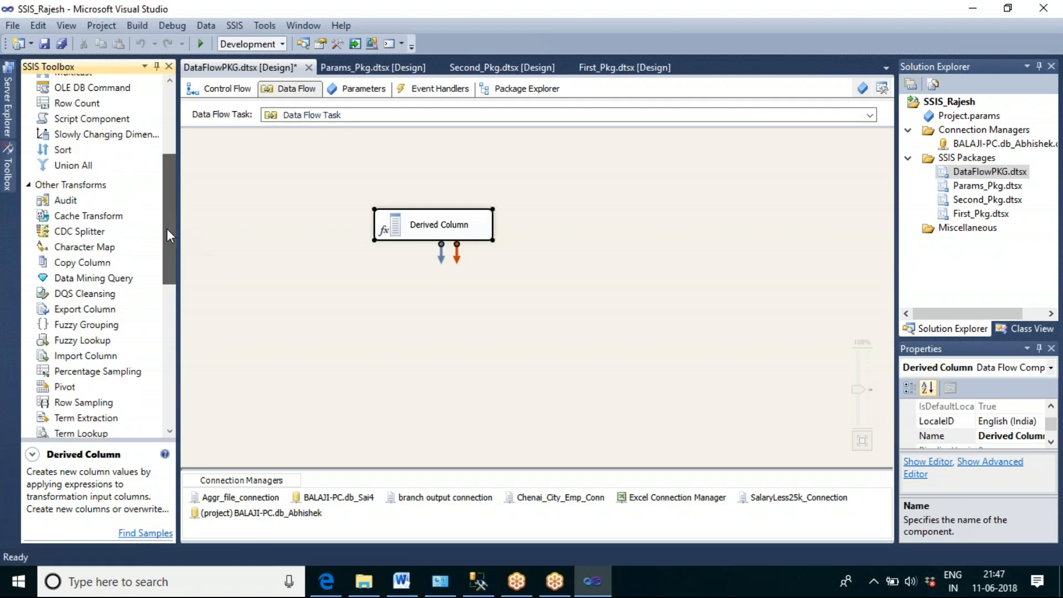
scroll(168, 229, "down", 4)
scroll(179, 307, "down", 1)
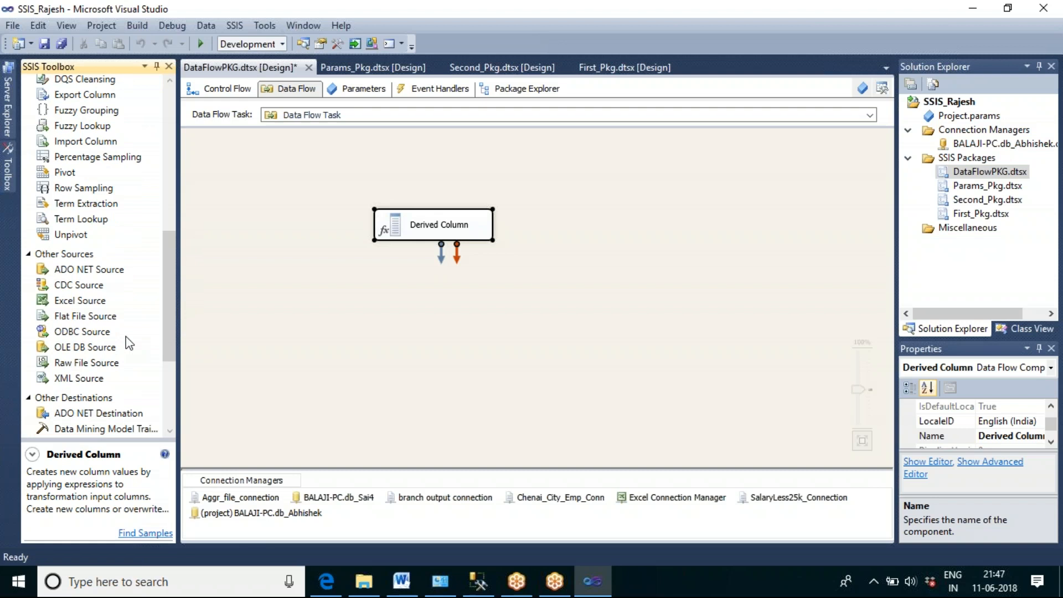
left_click_drag(91, 349, 326, 209)
left_click_drag(362, 156, 363, 157)
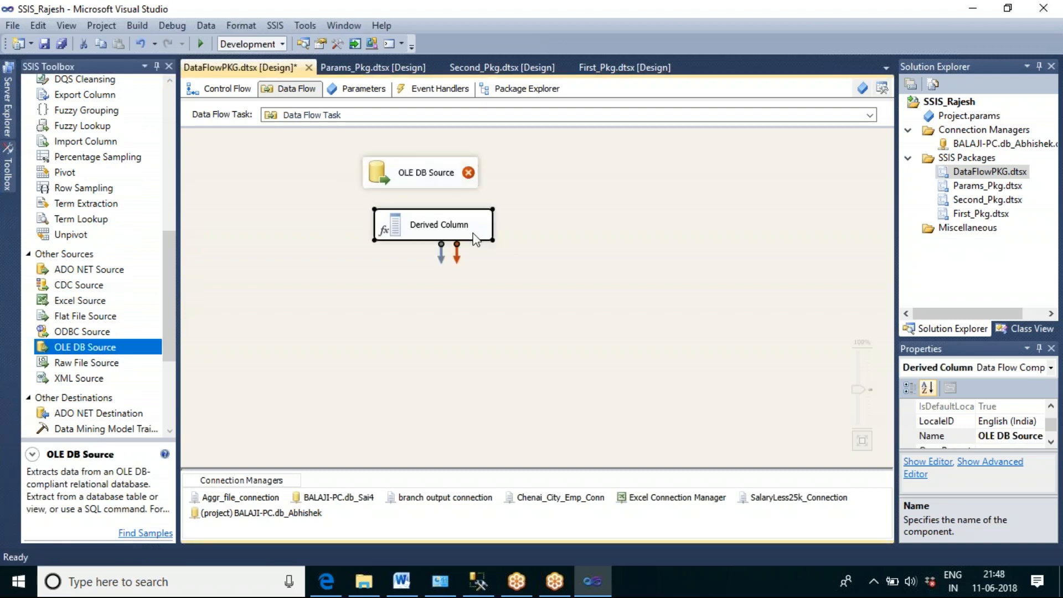
left_click(564, 311)
left_click(425, 181)
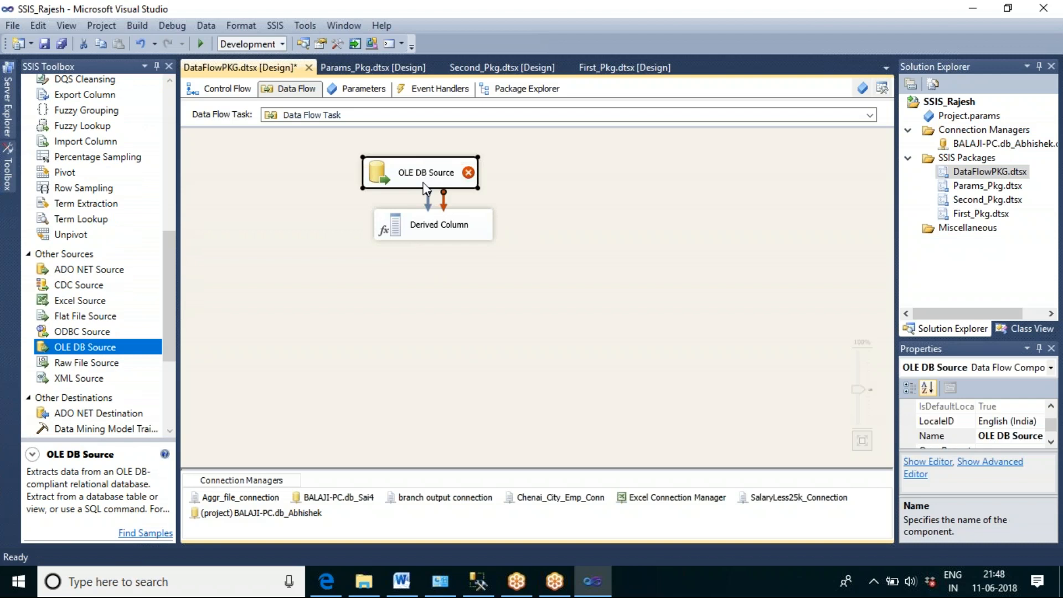
double_click(425, 187)
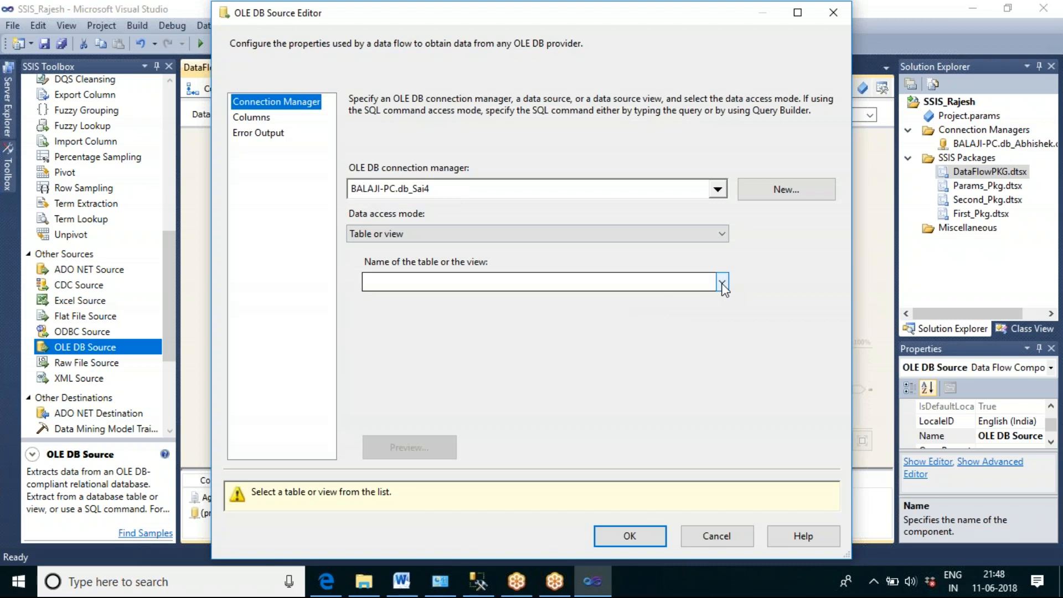
Step: Switch to SQL Server Management Studio and connect the SQL_Class_queries.sql query window to the server
left_click(479, 582)
left_click(287, 251)
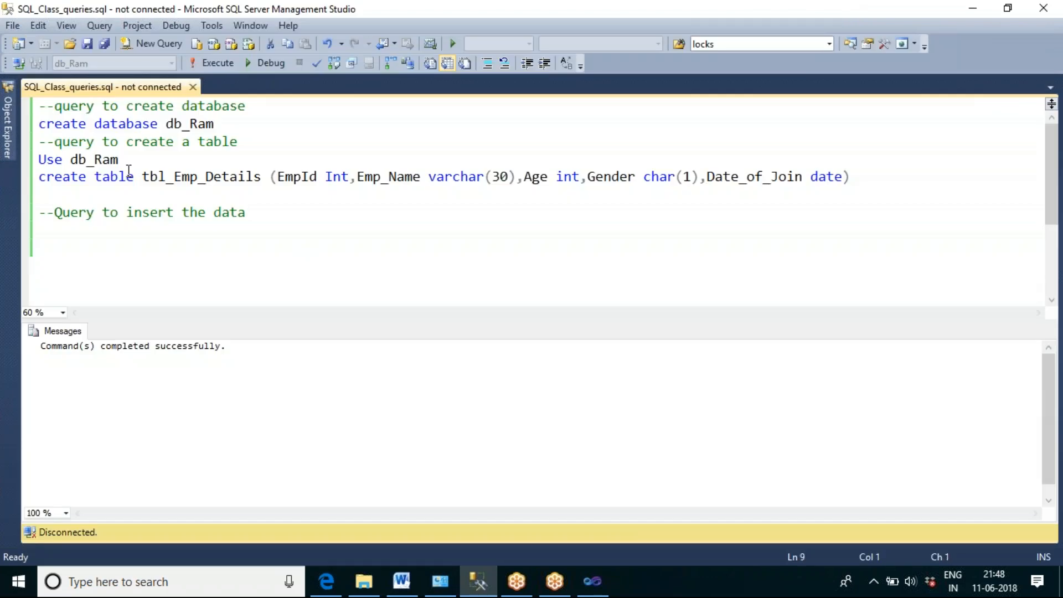
left_click(20, 63)
left_click(450, 316)
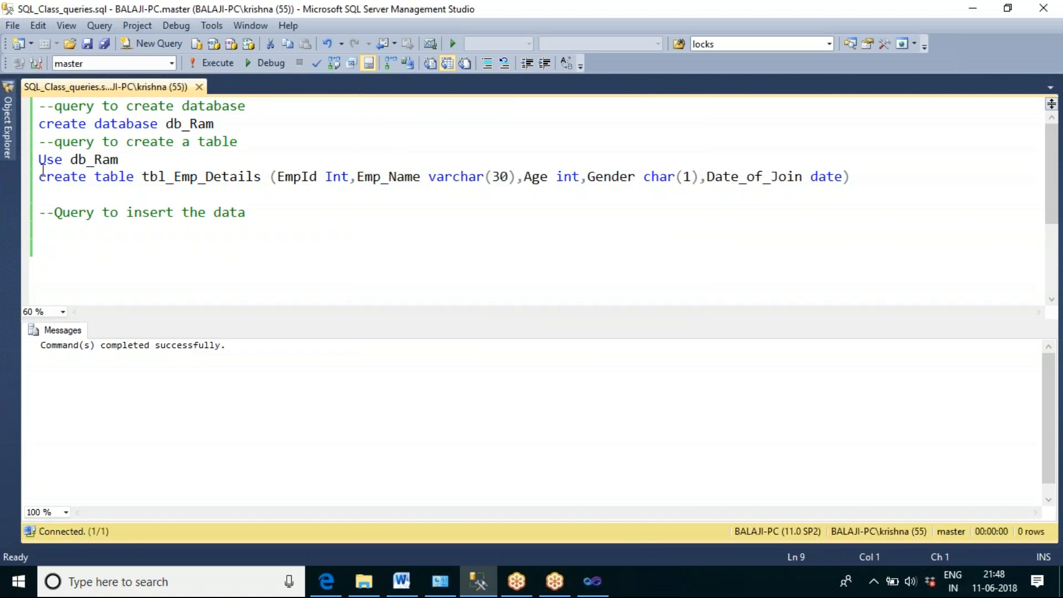
Step: Collapse the db_Ram database in Object Explorer and open a new query against the db_Abhishek database
left_click(8, 127)
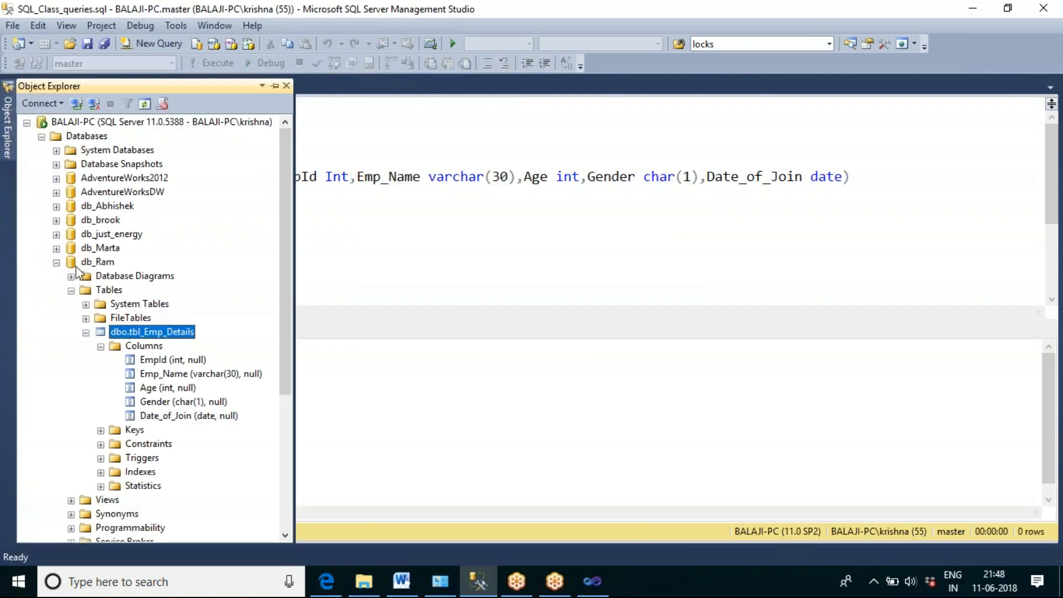
left_click(57, 263)
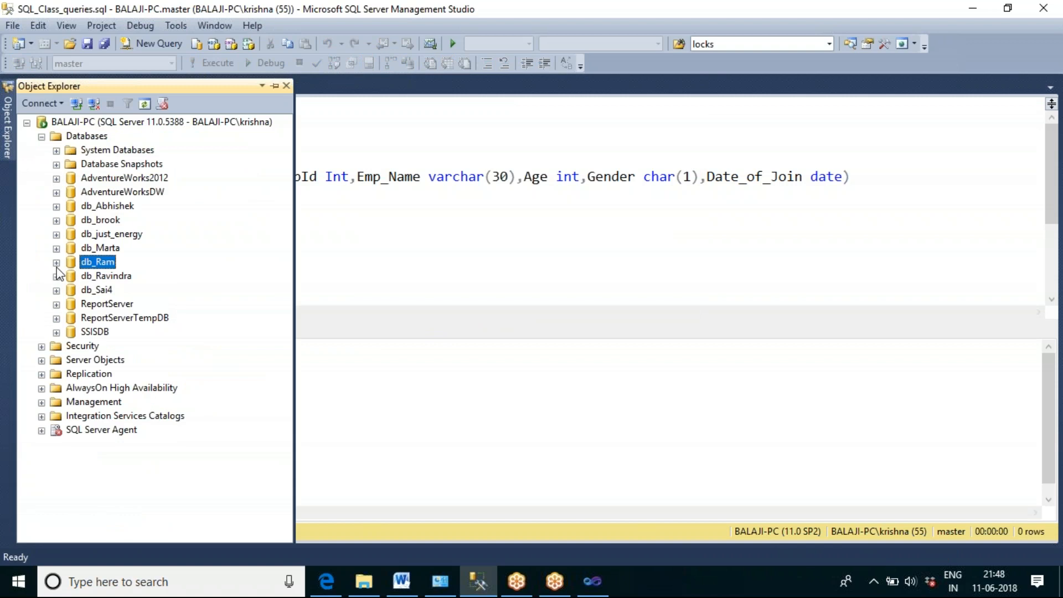
left_click(116, 207)
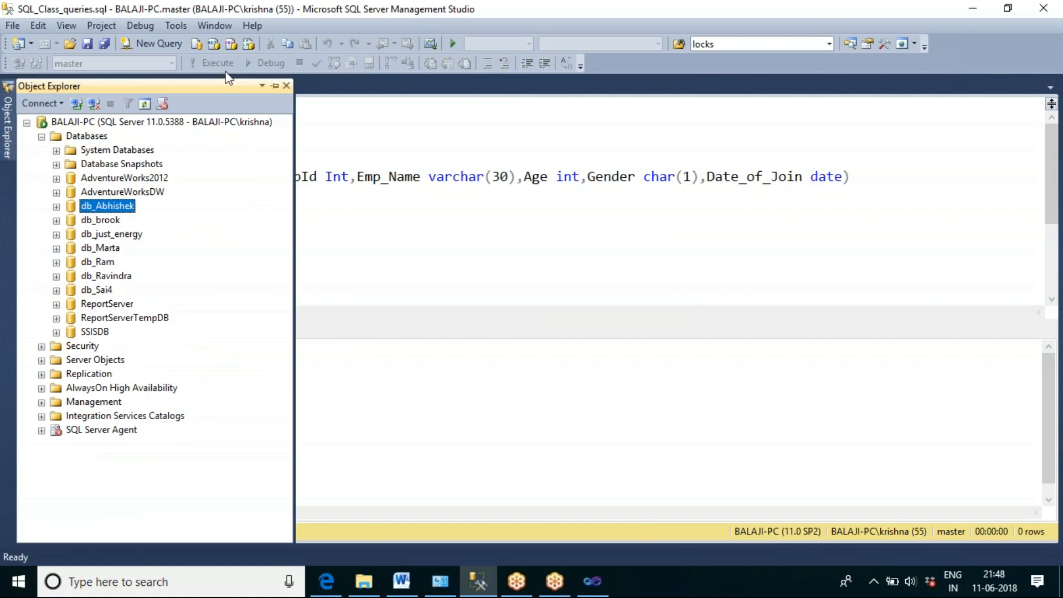
left_click(167, 44)
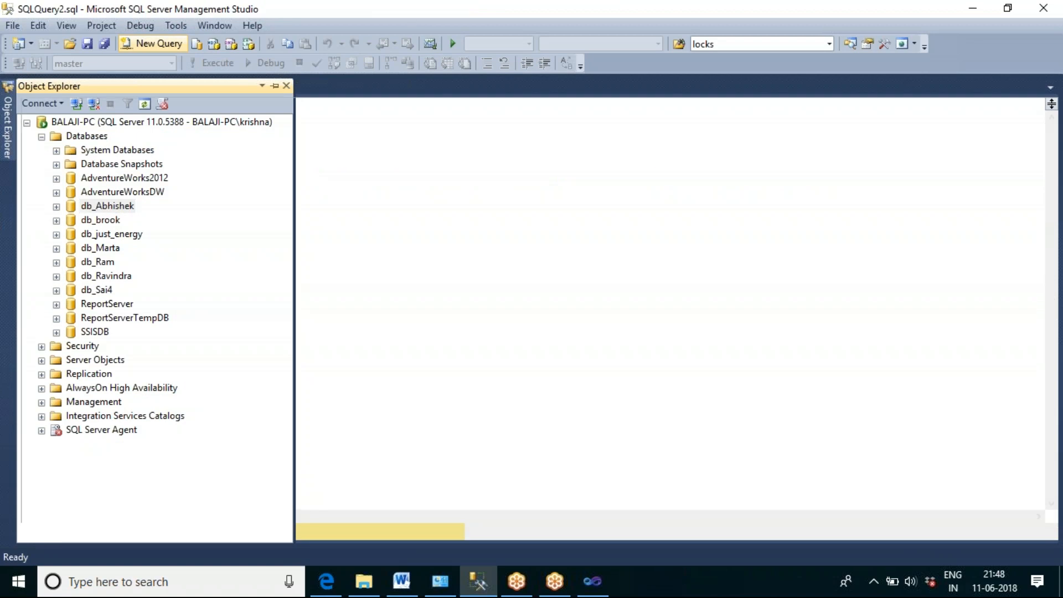
Step: Write and run the query "Select * from db_sai4.dbo.tbl_empl_master", and check its messages and result rows
type("Select")
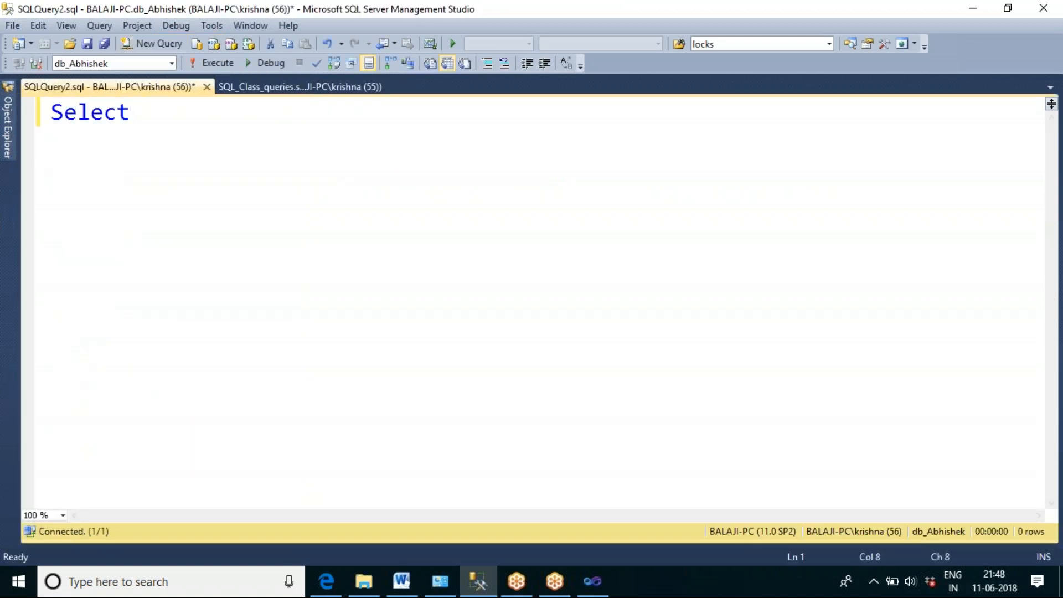
type(" * from ")
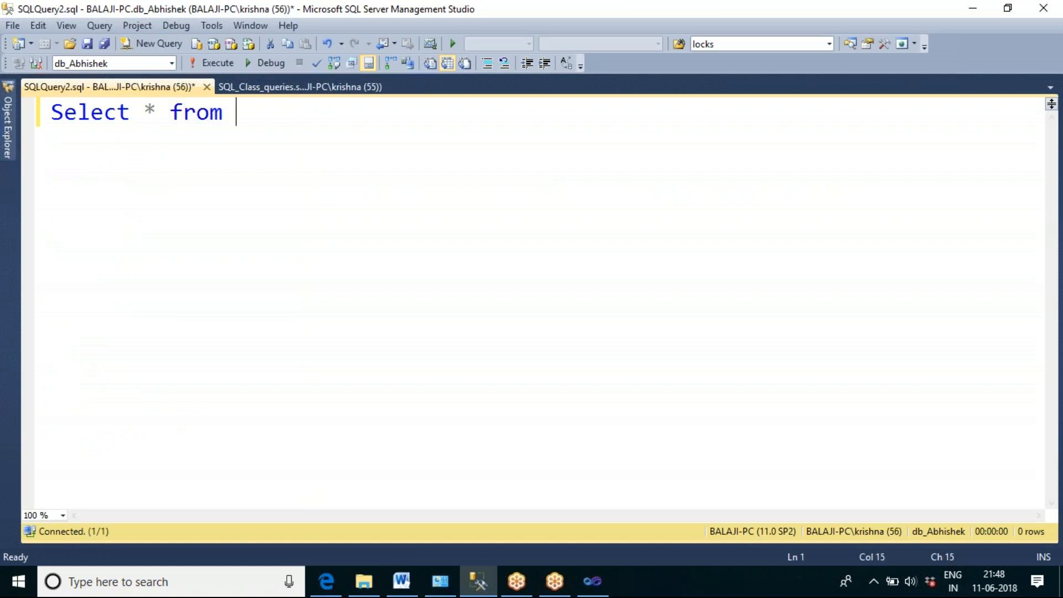
type("db_s")
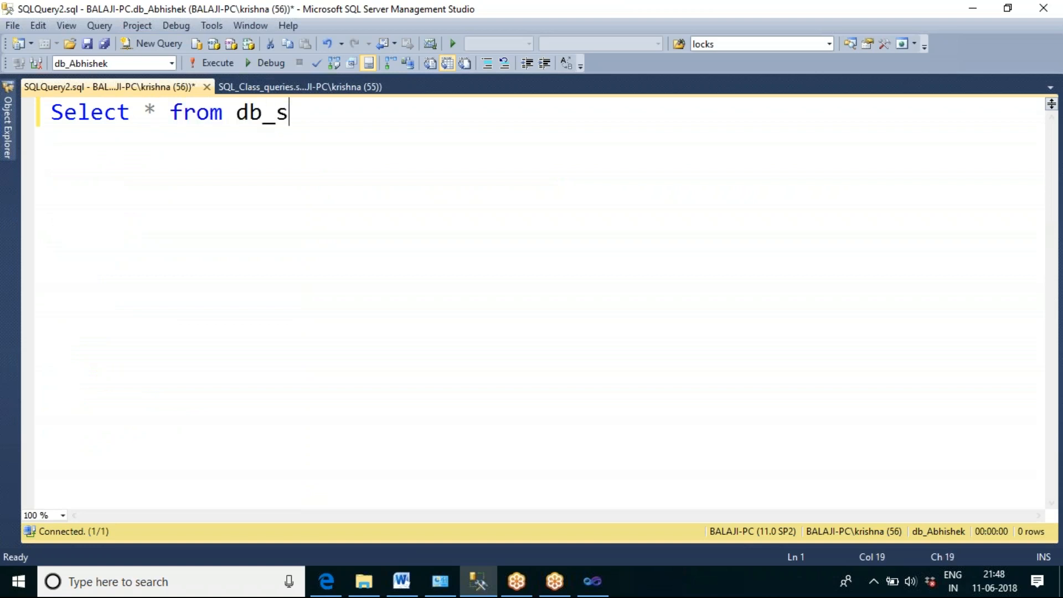
type("ai4.db")
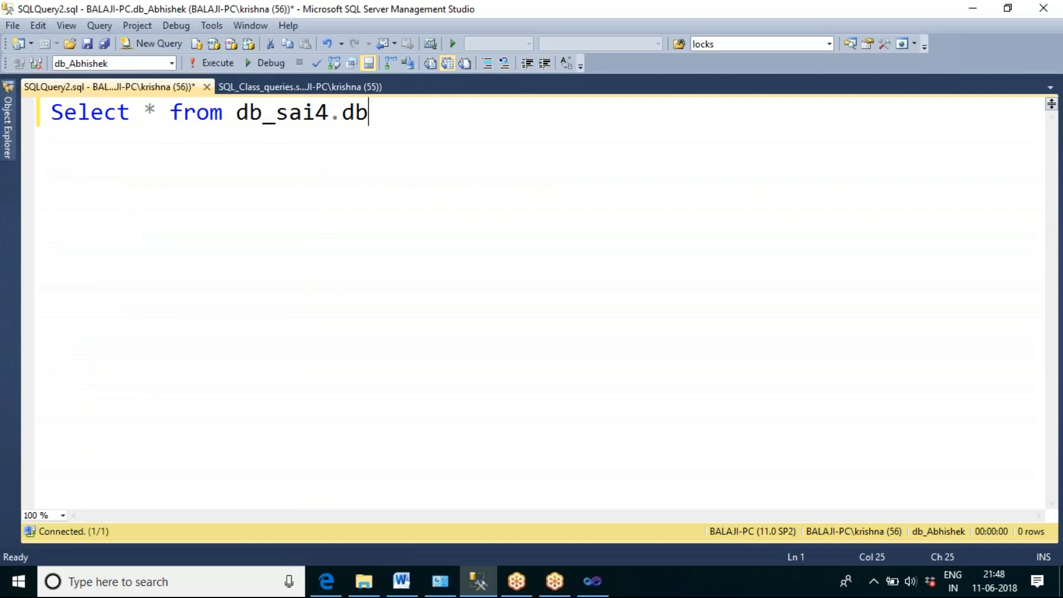
type("o.tbl_empl")
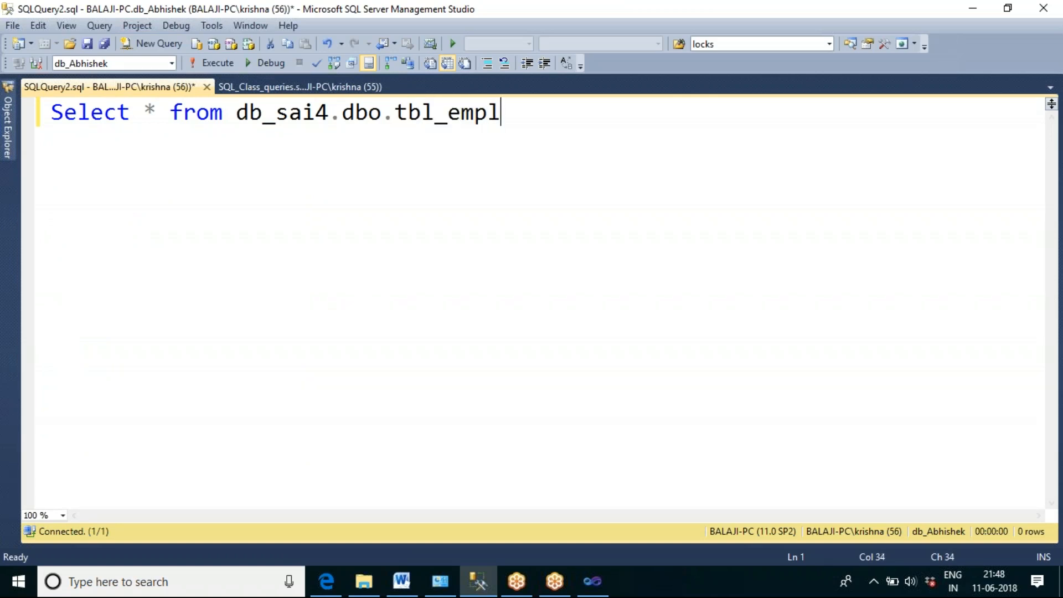
type("_master")
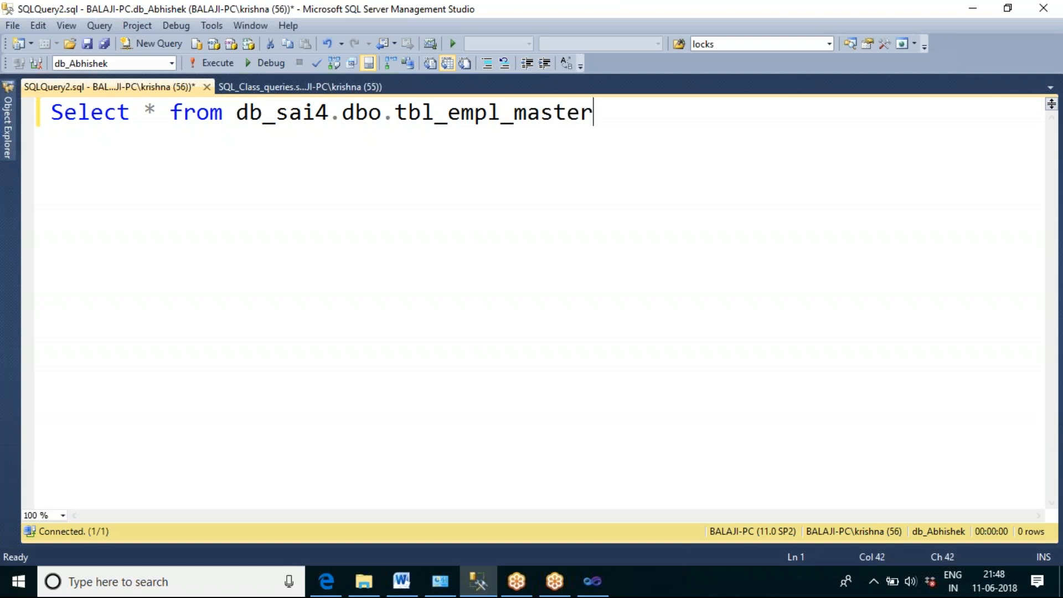
key("F5")
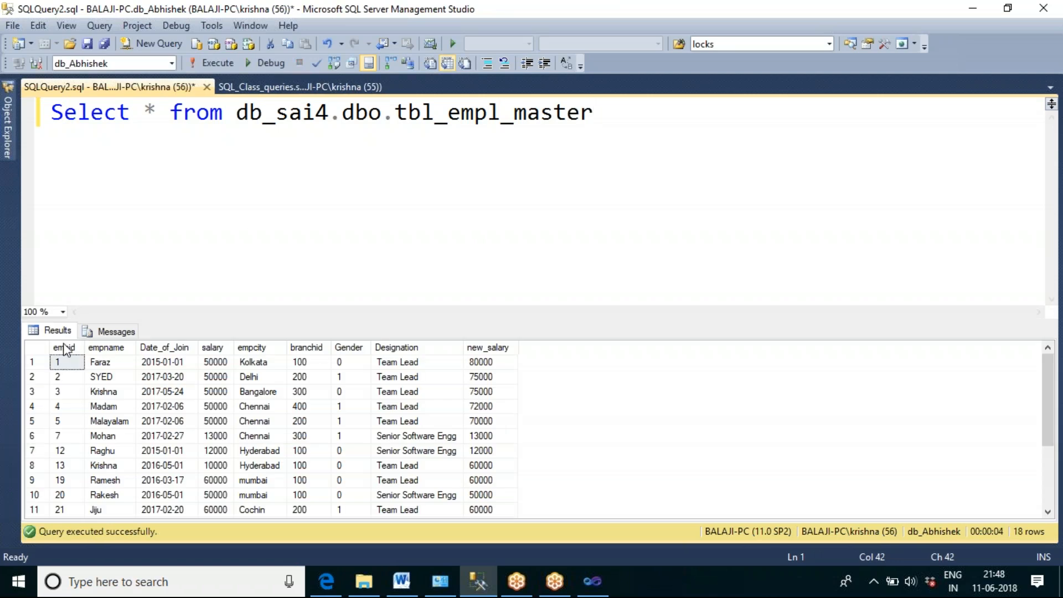
left_click(113, 335)
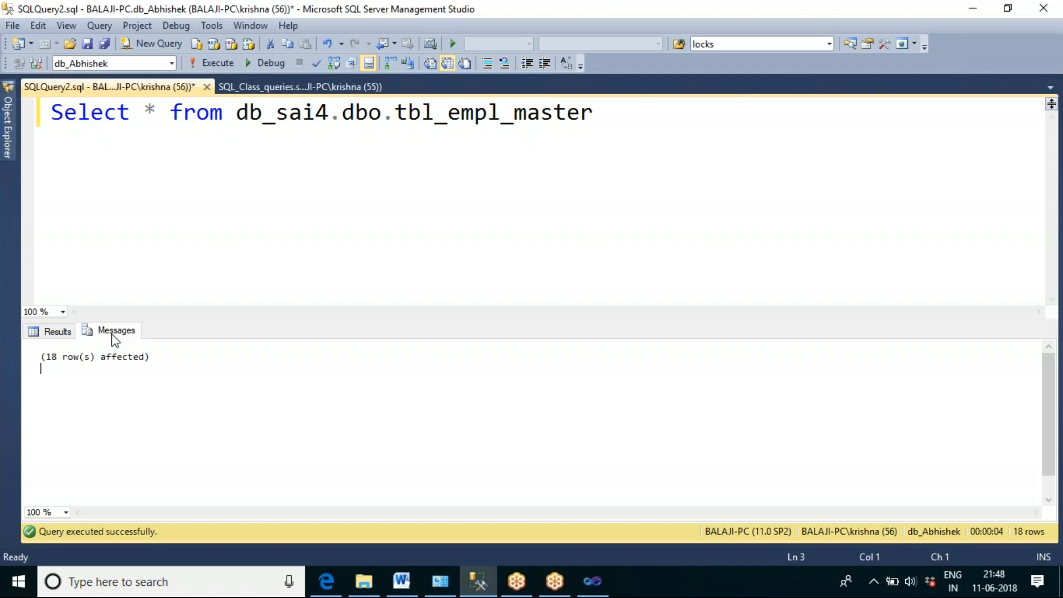
left_click(69, 334)
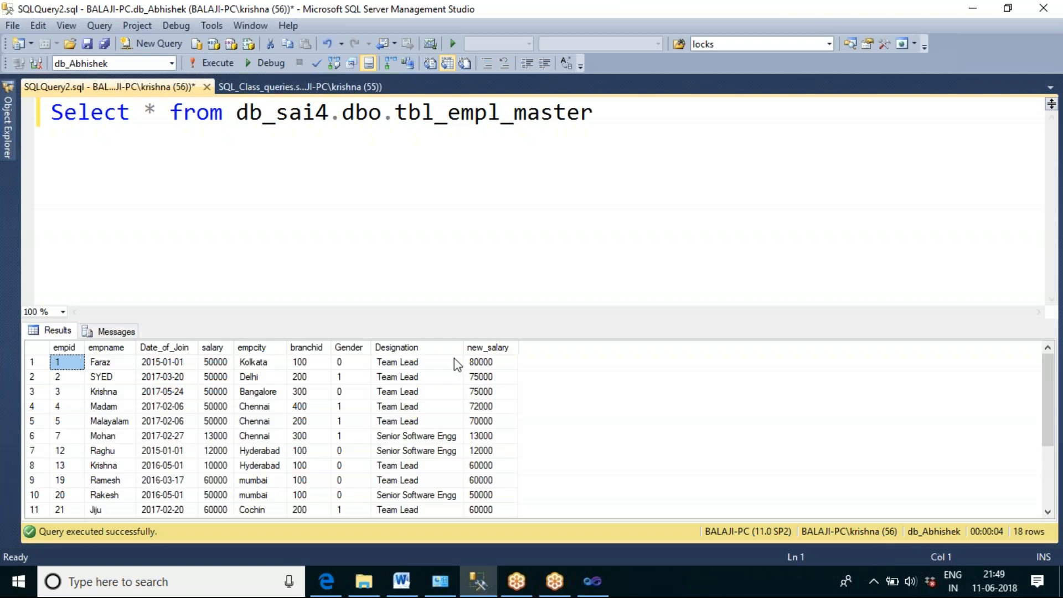
Step: Insert "into tbl_emp_master" before the from clause and run the query to try copying the rows into that table
left_click(162, 117)
type("i")
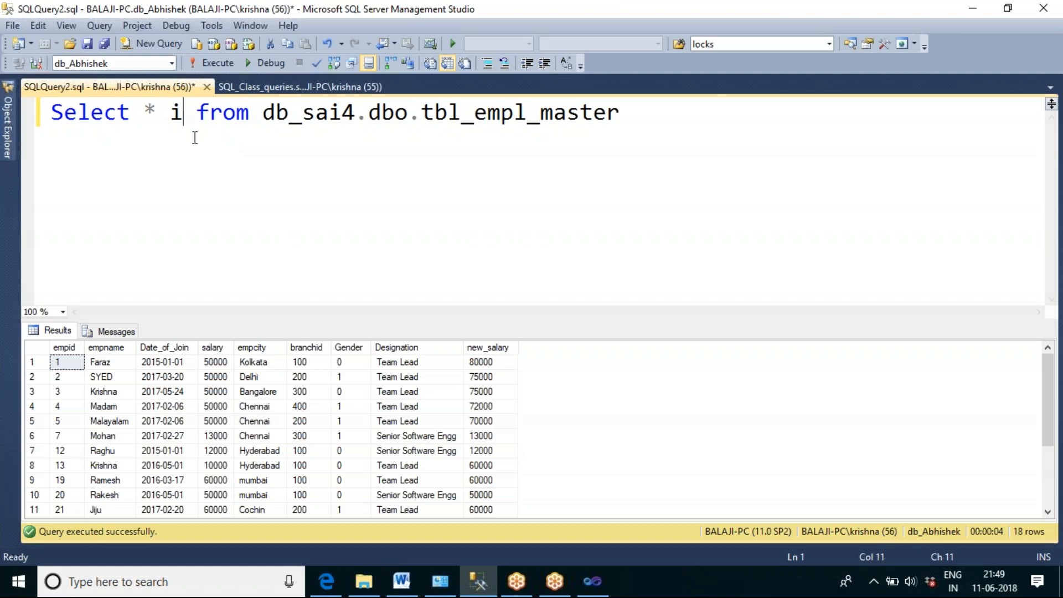
type("not")
key("BackSpace")
key("BackSpace")
type("t o")
key("BackSpace")
key("BackSpace")
type("o ")
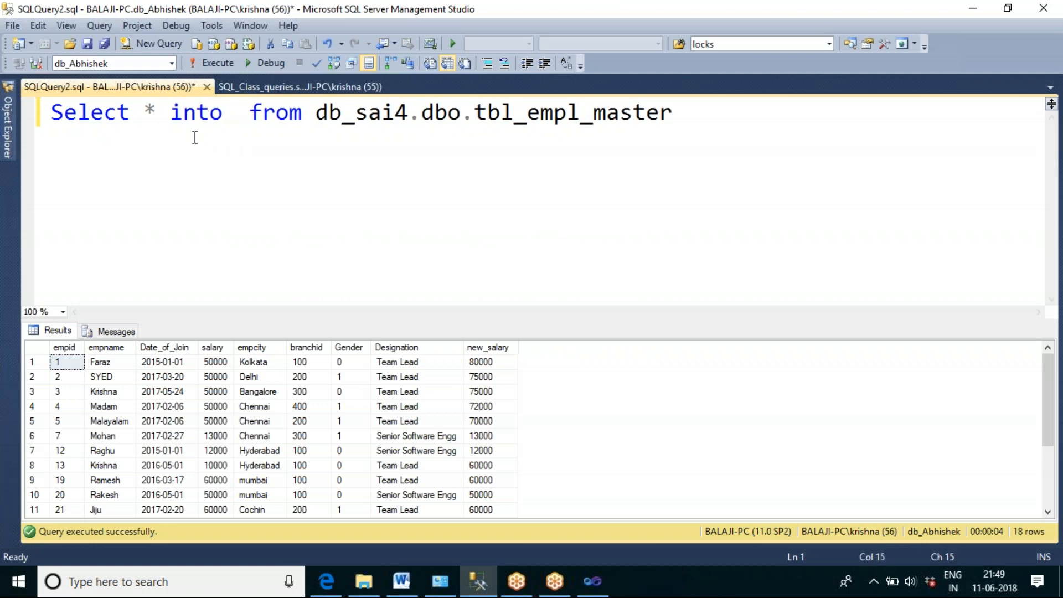
type("tbl_emp")
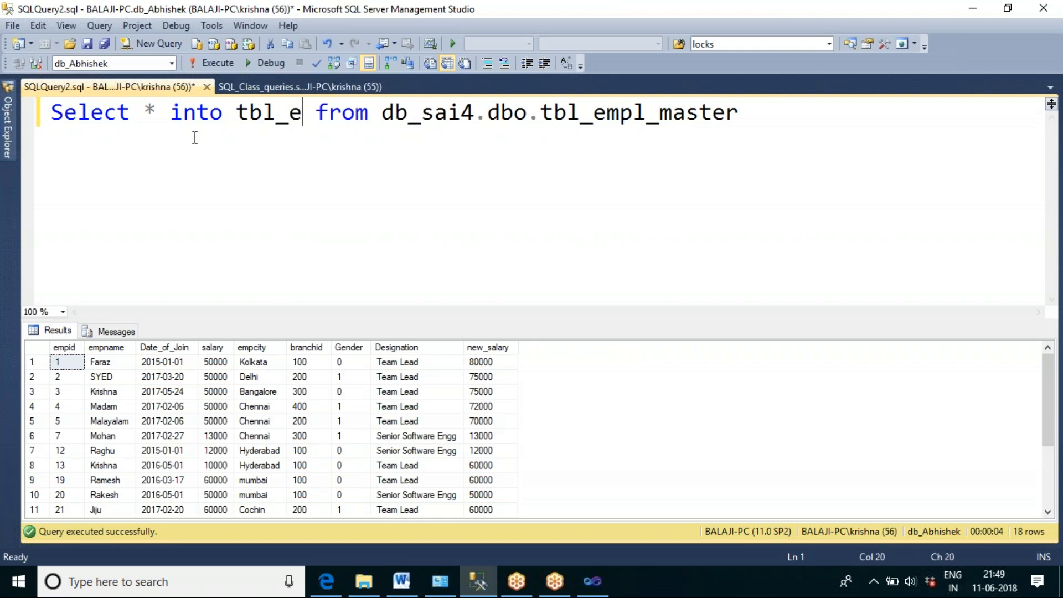
type("_master")
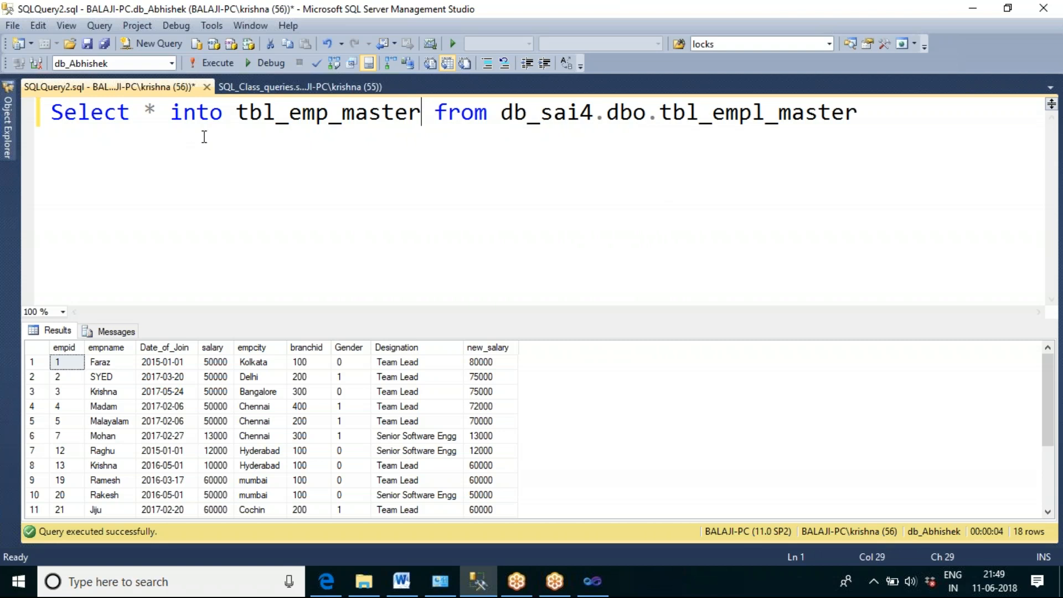
key("F5")
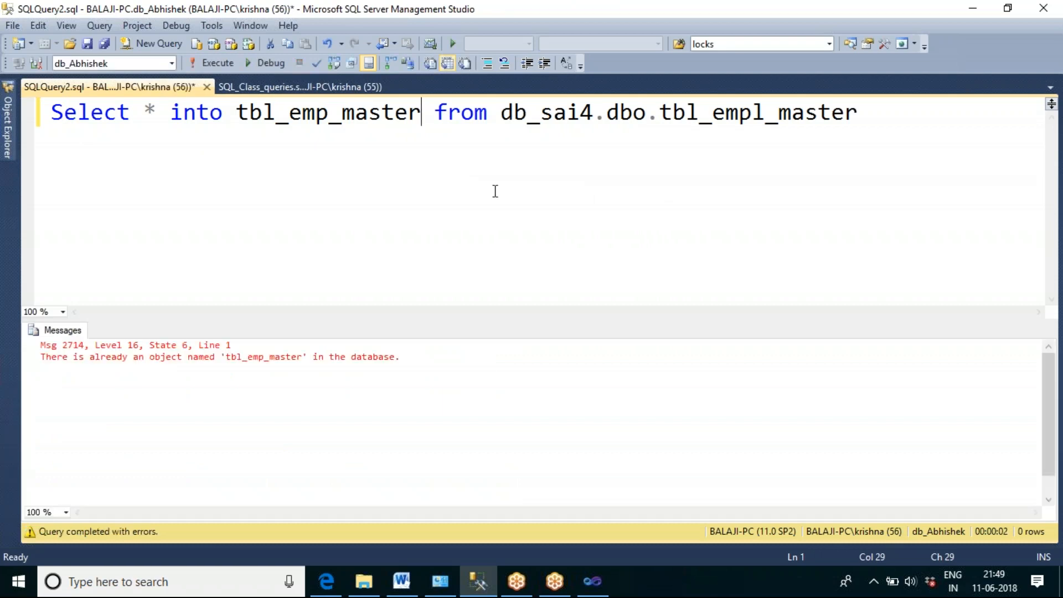
Step: Change the into target to tbl_empl_master and run the query to copy the source rows into the current database
left_click(332, 117)
type("l")
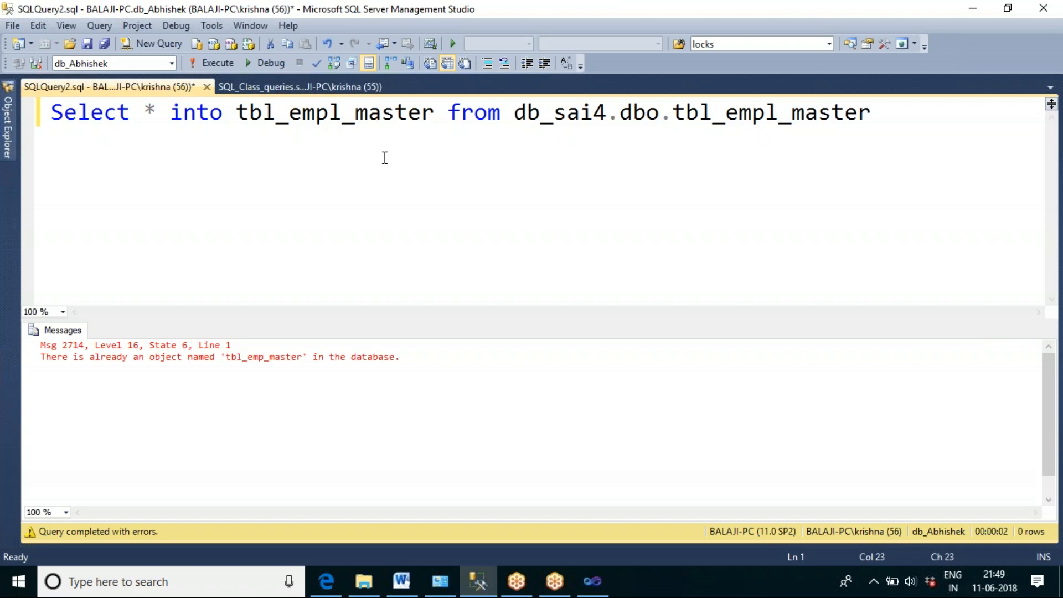
key("F5")
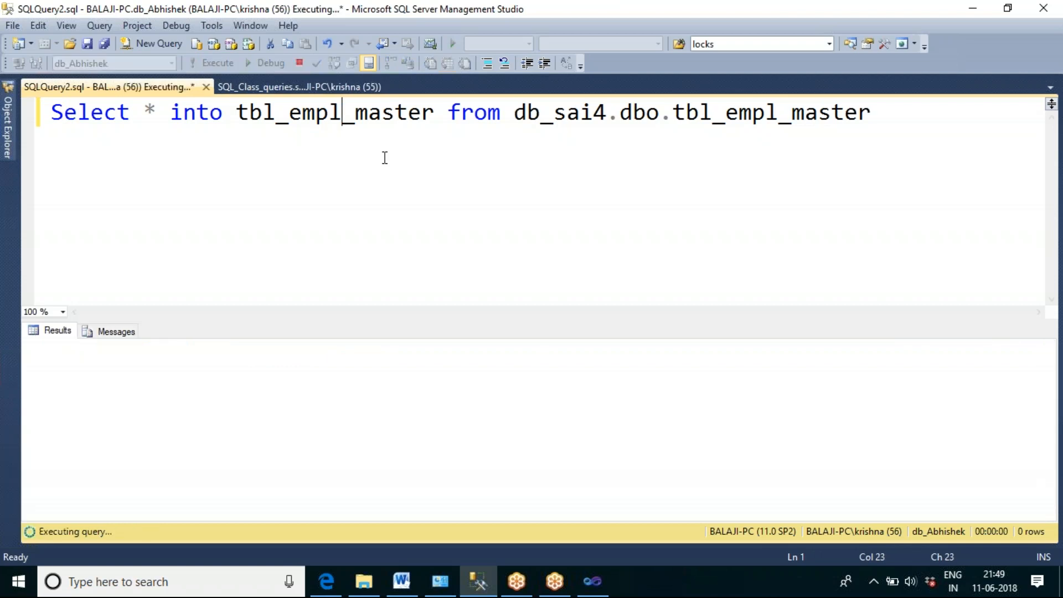
double_click(359, 113)
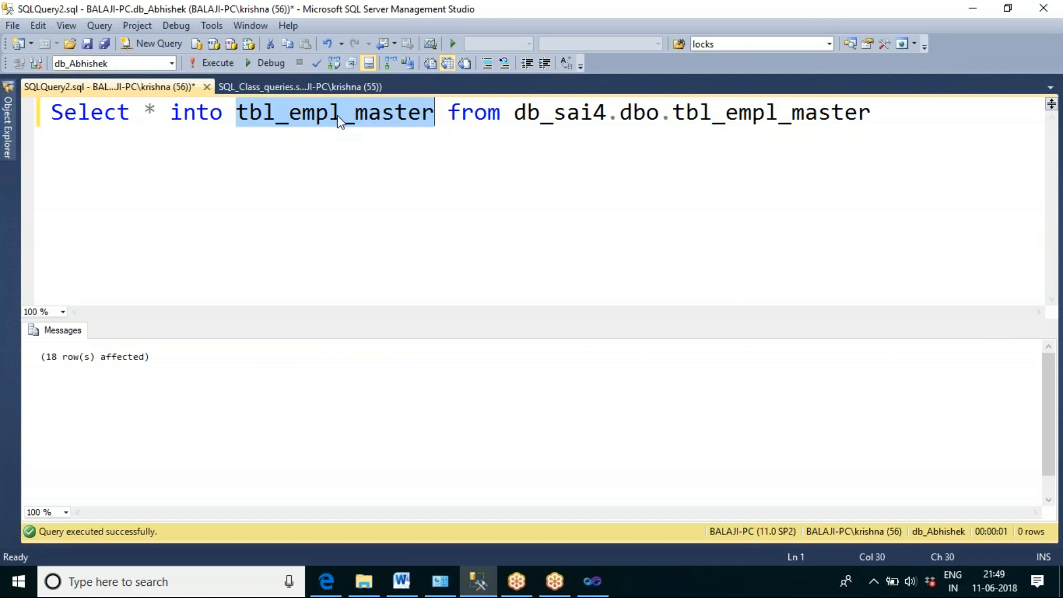
left_click(356, 159)
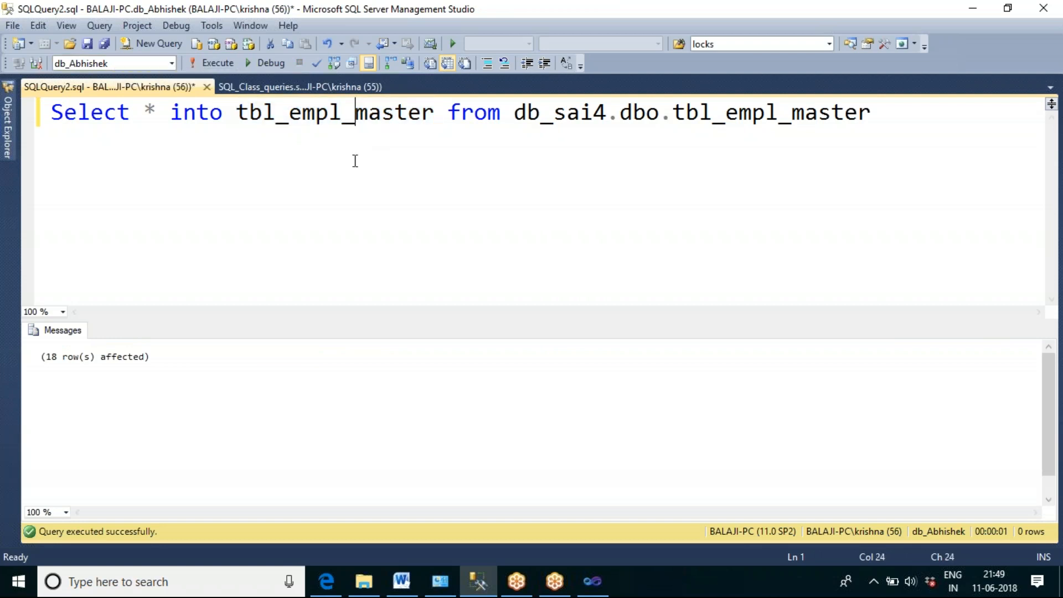
Step: Rewrite the query as "Select * from tbl_empl_master" and run it to check the copied table
double_click(176, 111)
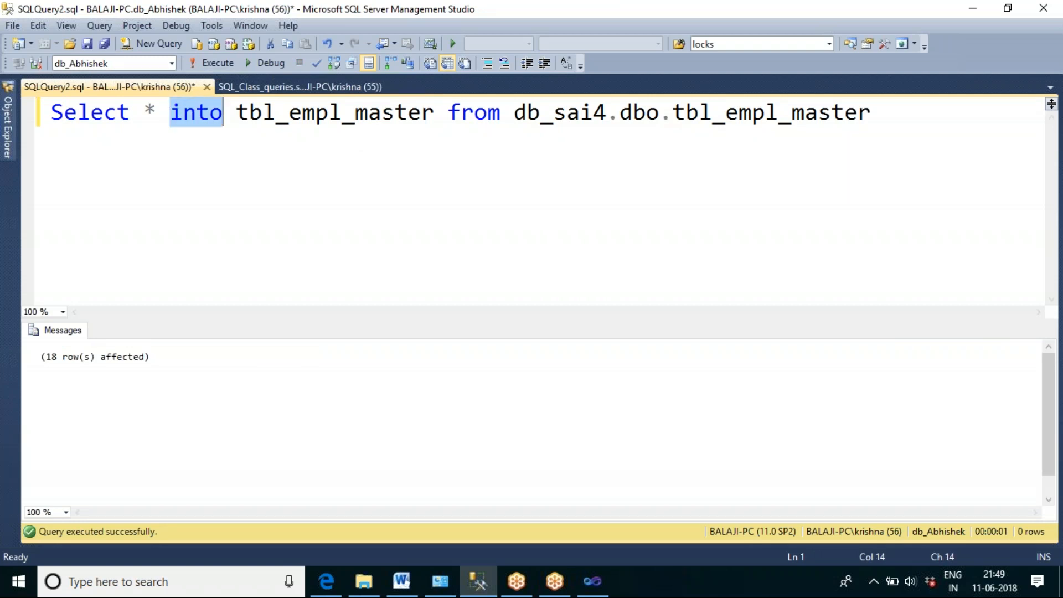
type("from")
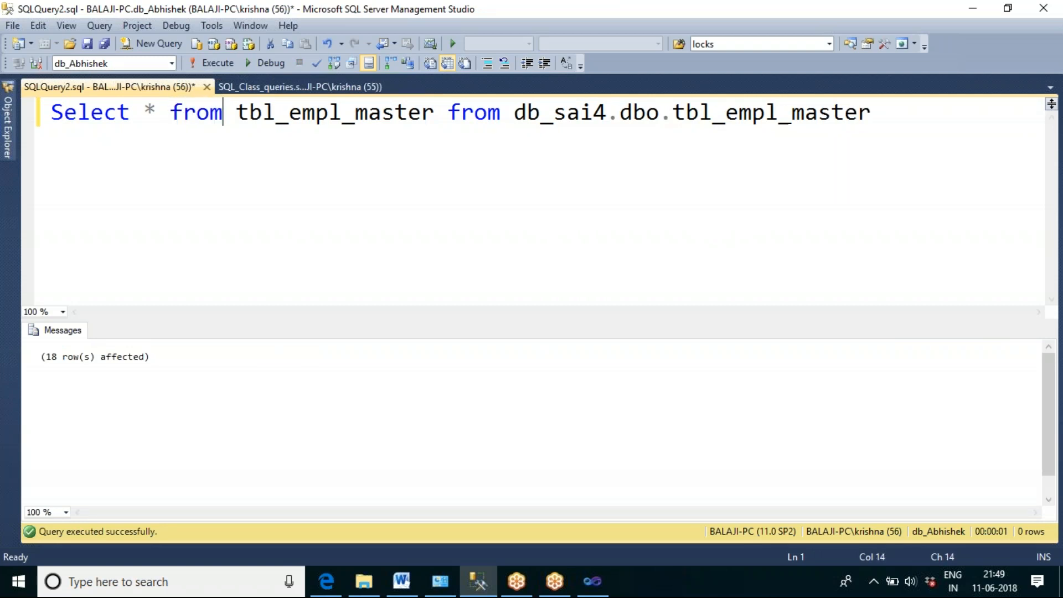
left_click_drag(448, 110, 871, 111)
key("Delete")
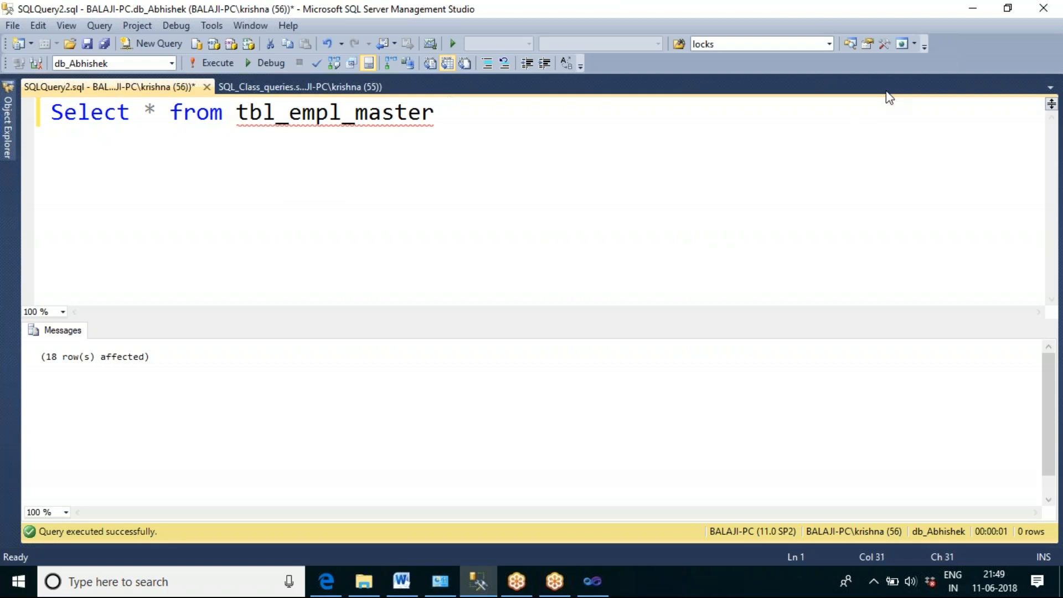
key("F5")
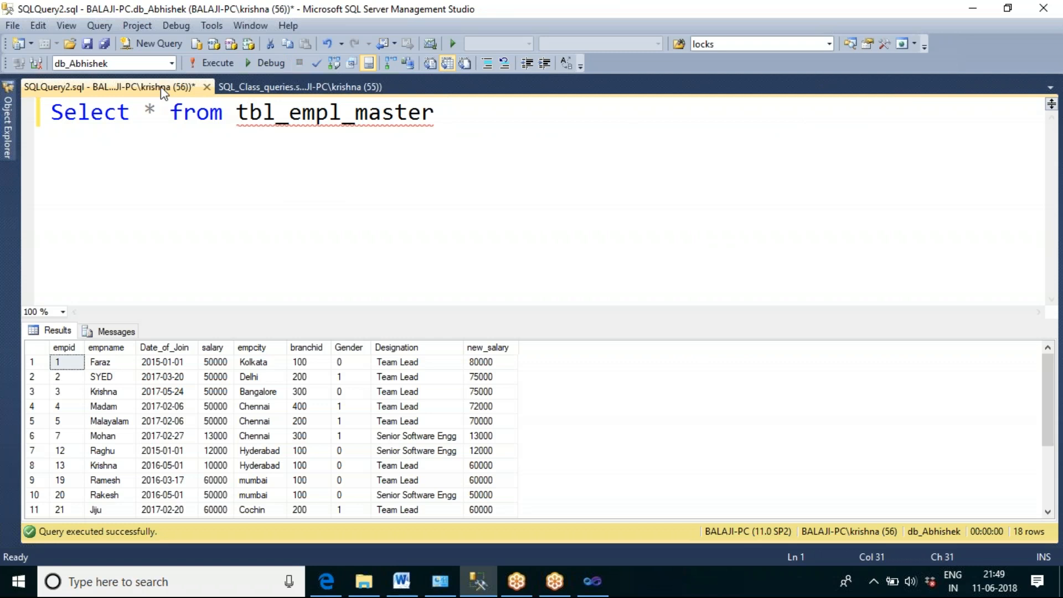
Step: Switch to Visual Studio and set the OLE DB Source's connection manager to BALAJI-PC.db_Abhishek
left_click(587, 584)
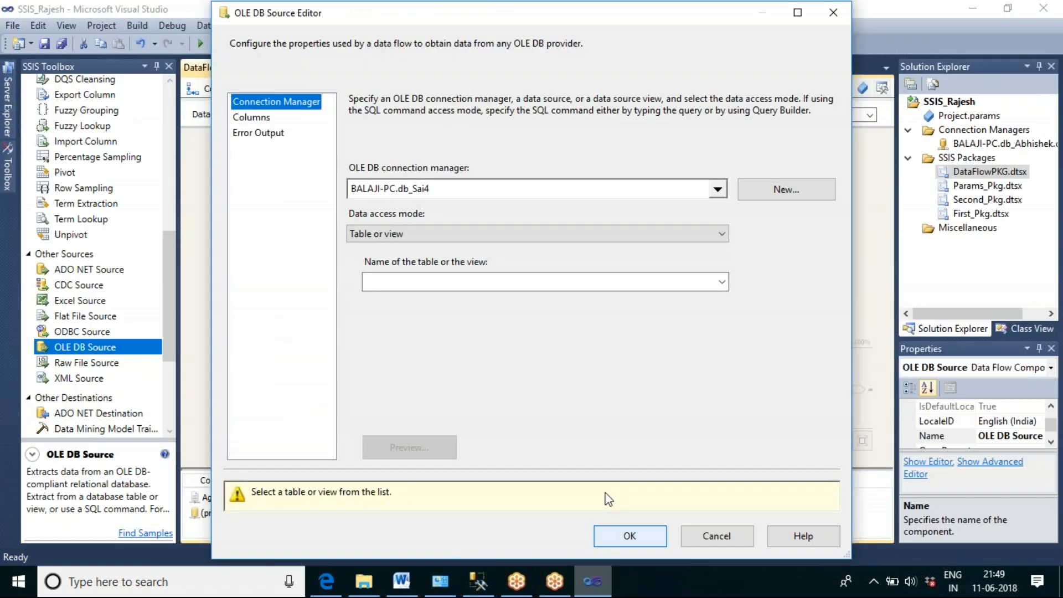
left_click(719, 190)
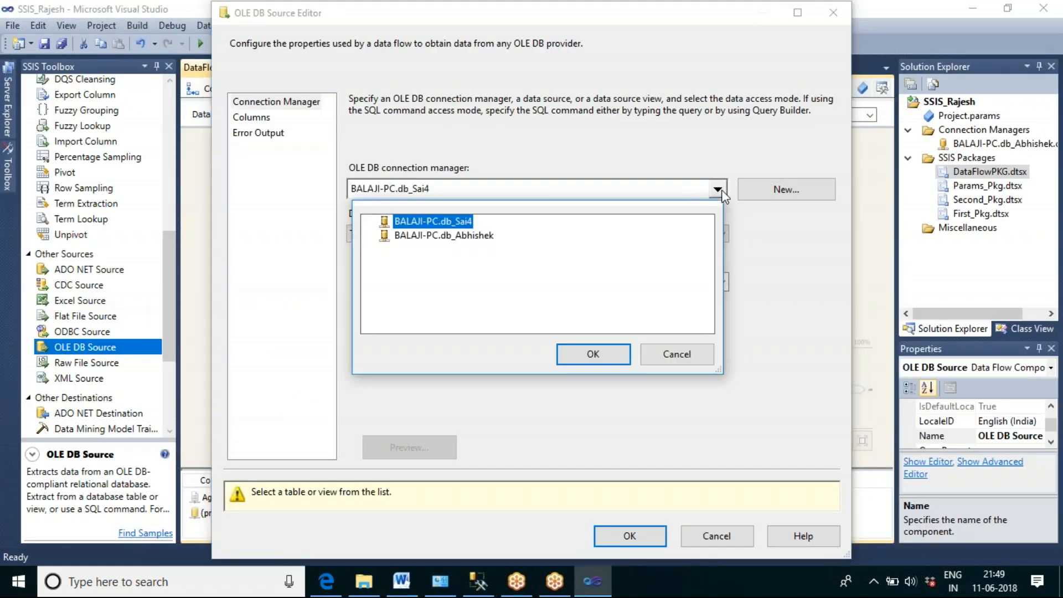
left_click(435, 237)
left_click(584, 360)
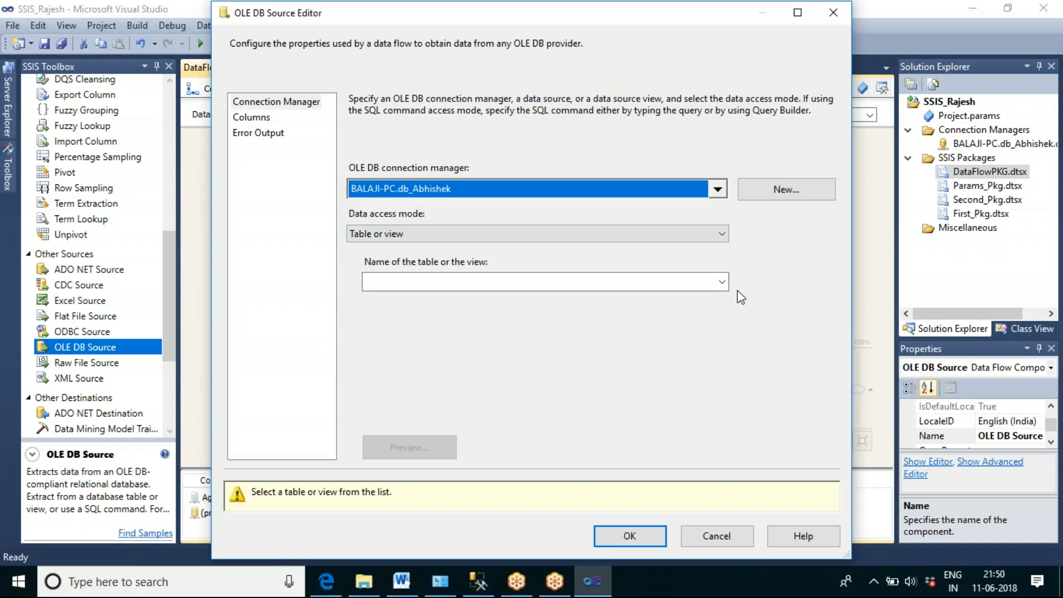
Step: Choose [dbo].[tbl_empl_master] as the source table and preview its rows
left_click(722, 283)
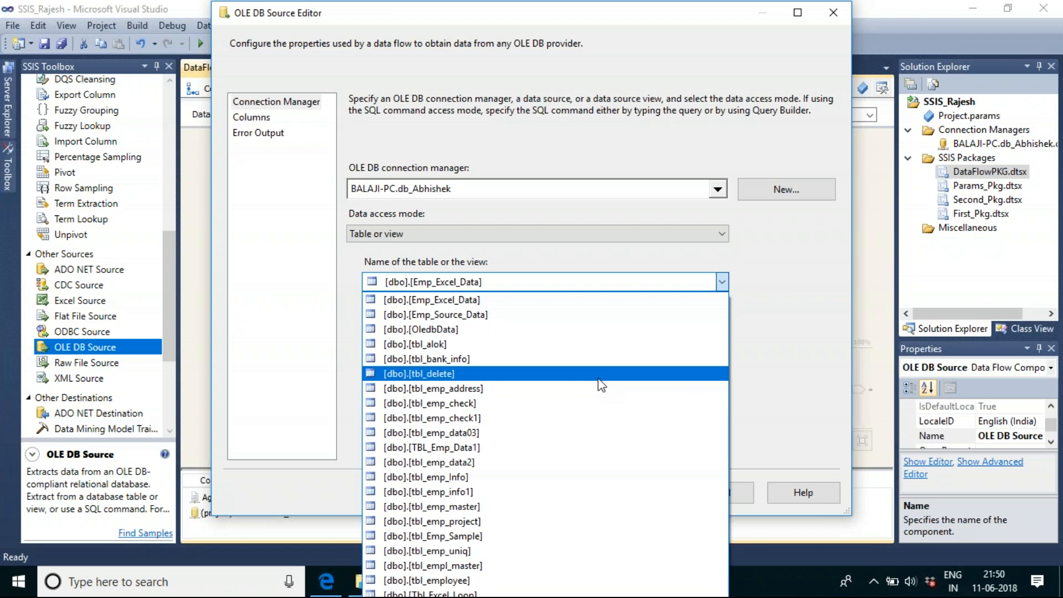
left_click(465, 565)
left_click(420, 453)
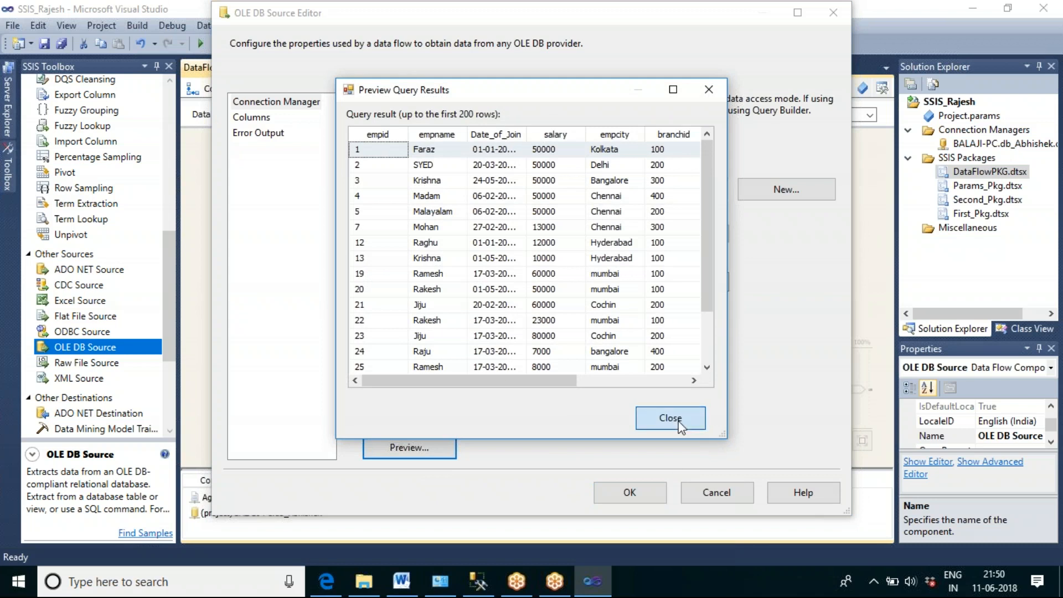
left_click(680, 427)
Step: Exclude the new_salary and branchid columns from the OLE DB Source, keep Gender included, and apply the source settings
left_click(267, 121)
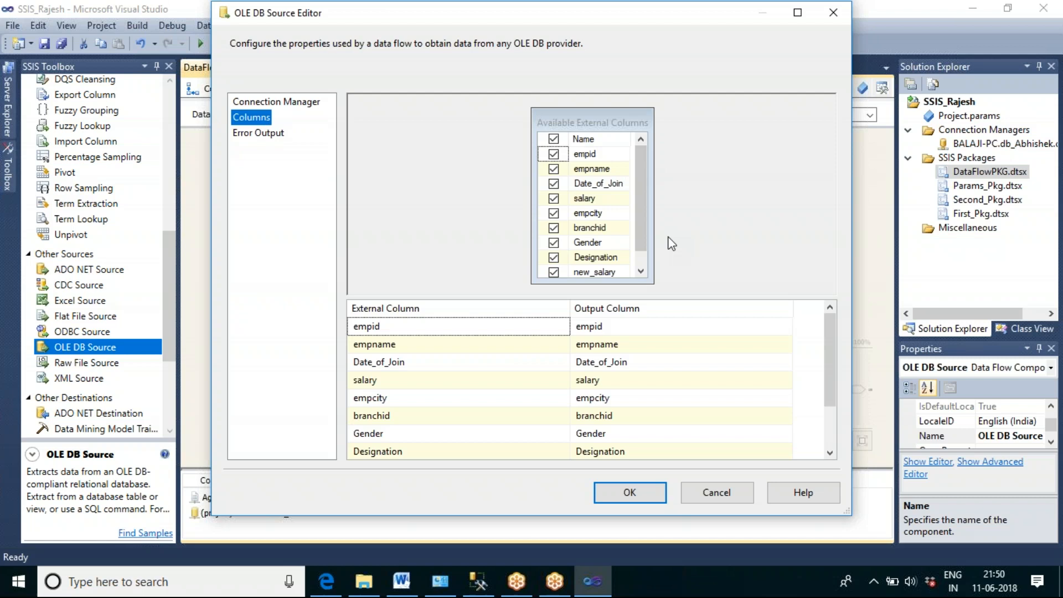
left_click(553, 273)
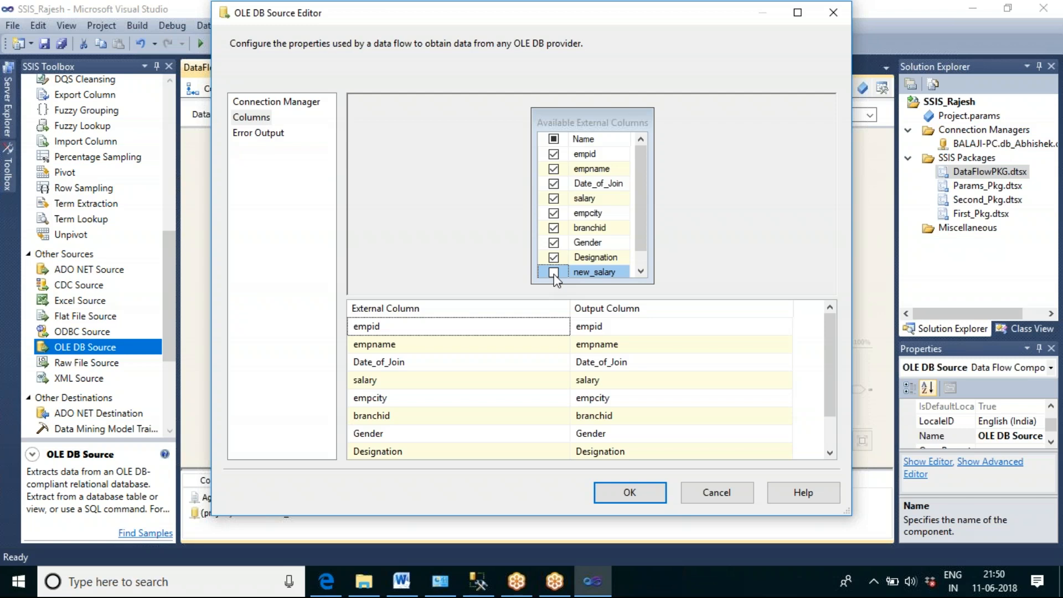
mouse_move(636, 177)
left_mouse_down()
mouse_move(640, 203)
mouse_move(649, 161)
left_mouse_up()
left_click(553, 228)
left_click(553, 243)
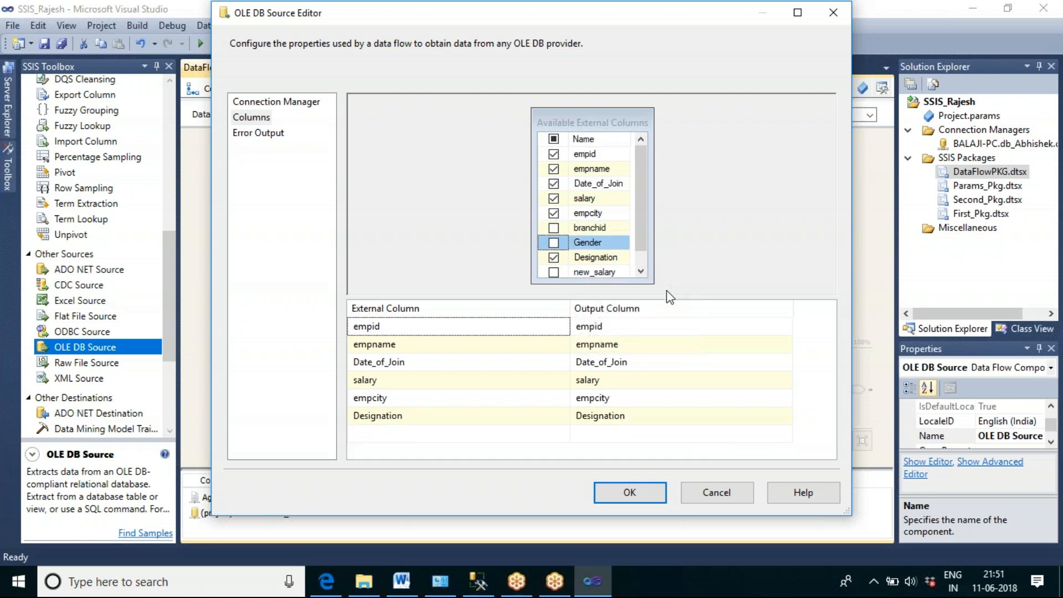
left_click(555, 243)
left_click(638, 489)
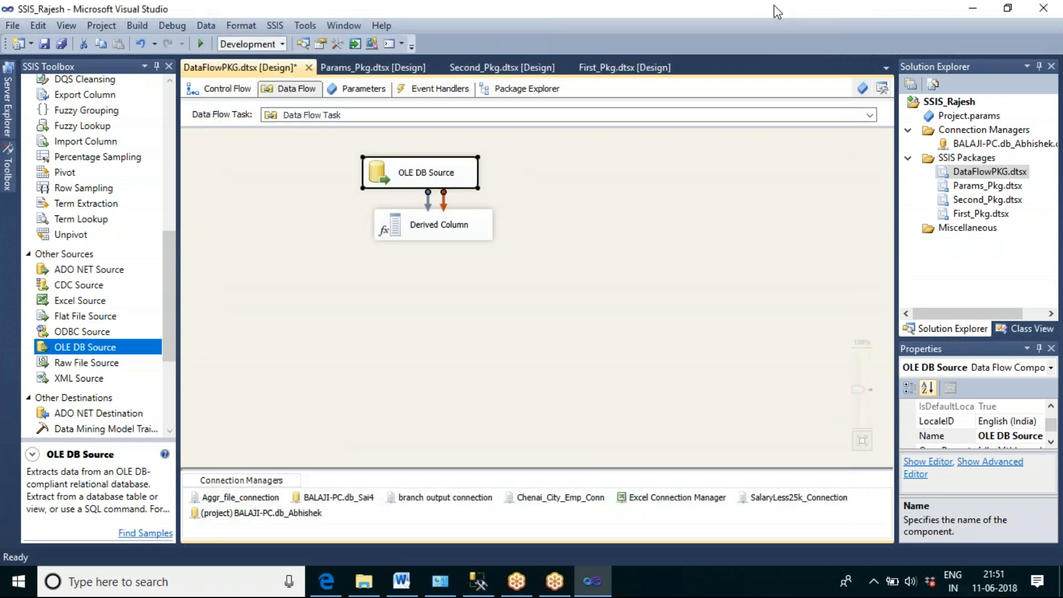
Step: Move the Derived Column transformation further below the OLE DB Source and connect the source's data output to it
left_click_drag(437, 224, 418, 245)
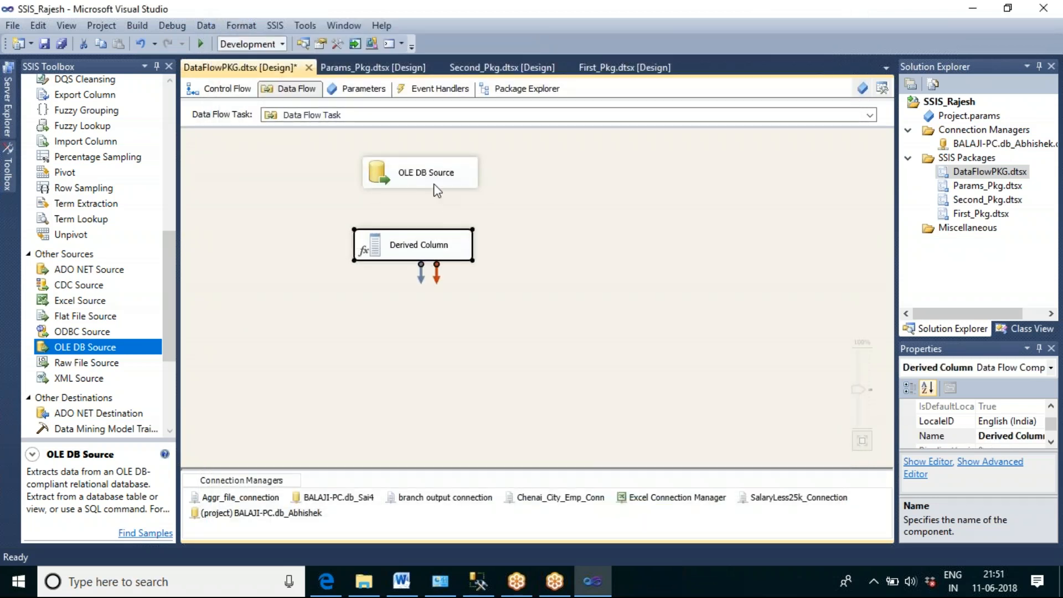
left_click(437, 191)
left_click_drag(427, 202, 417, 251)
left_click(435, 331)
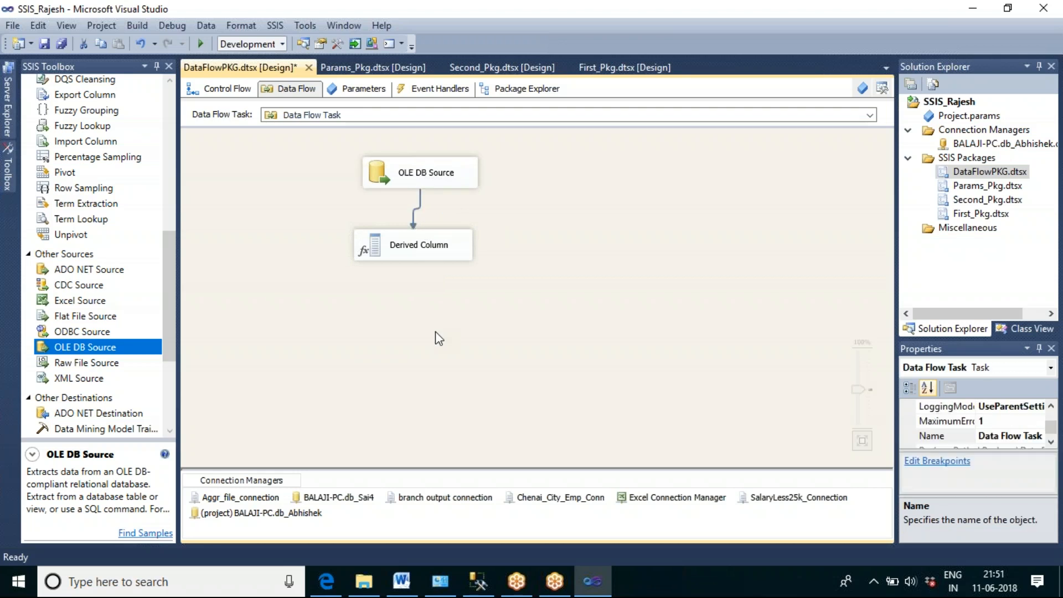
Step: Open the Derived Column transformation for editing and add a new row with the salary column as its expression
double_click(418, 256)
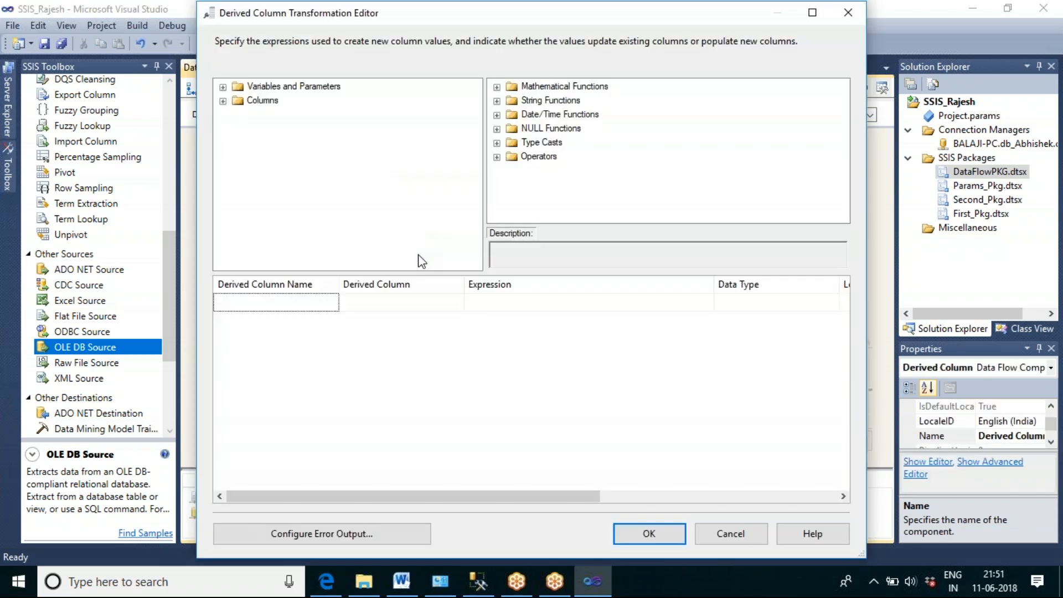
left_click(223, 102)
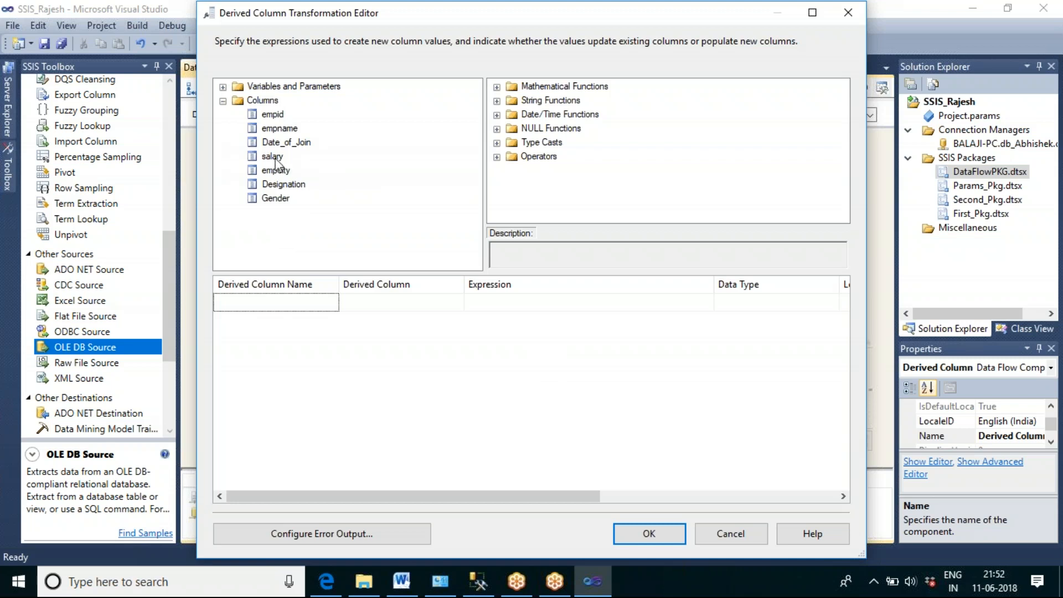
left_click_drag(272, 157, 491, 309)
left_click(529, 302)
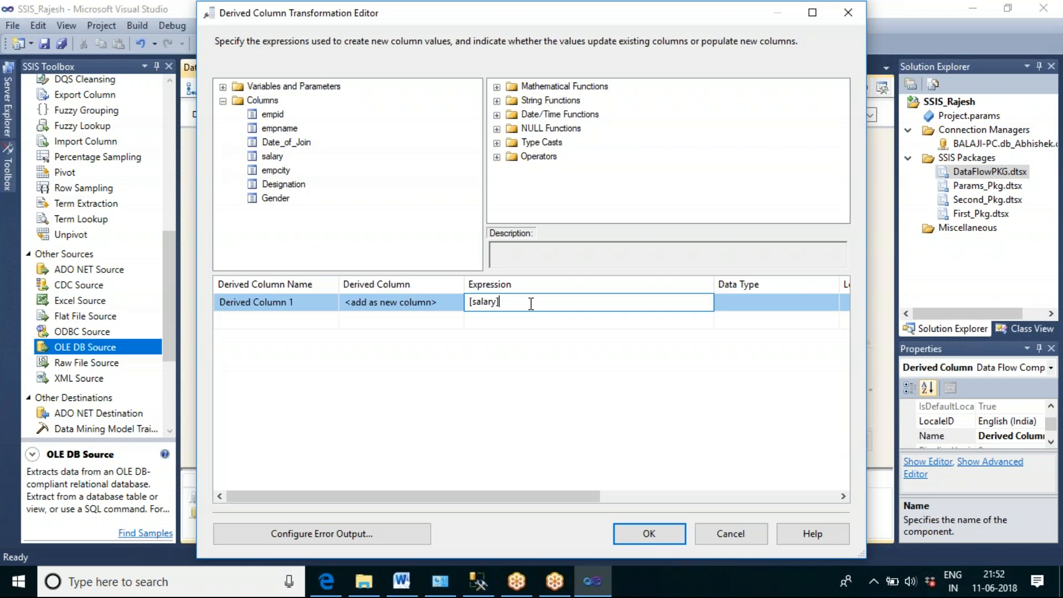
Step: Examine the salary column in the SQL Server Management Studio query results, and return to the Derived Column editor in Visual Studio
left_click(478, 585)
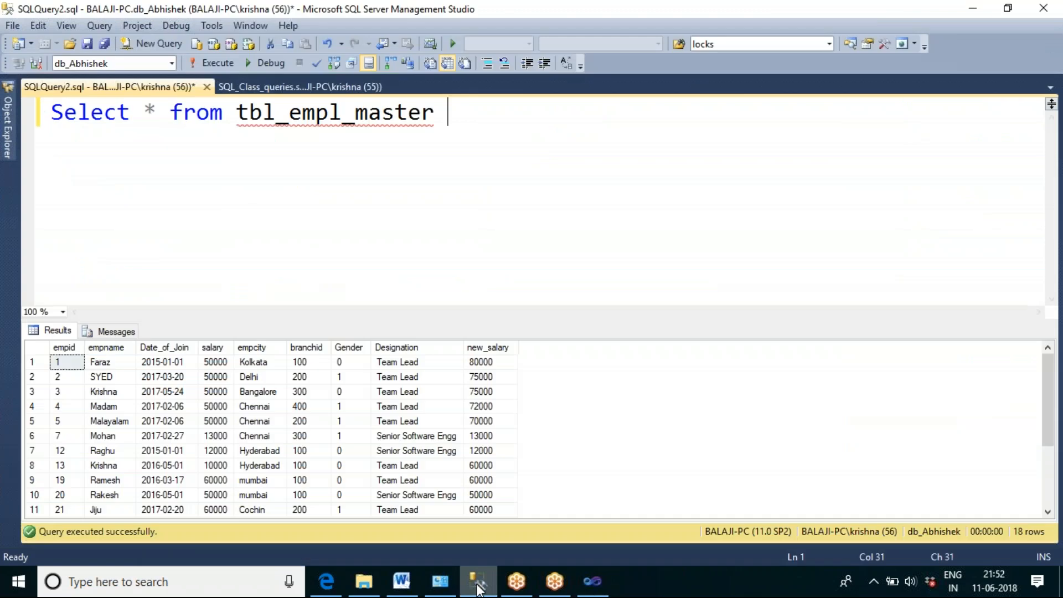
left_click(215, 348)
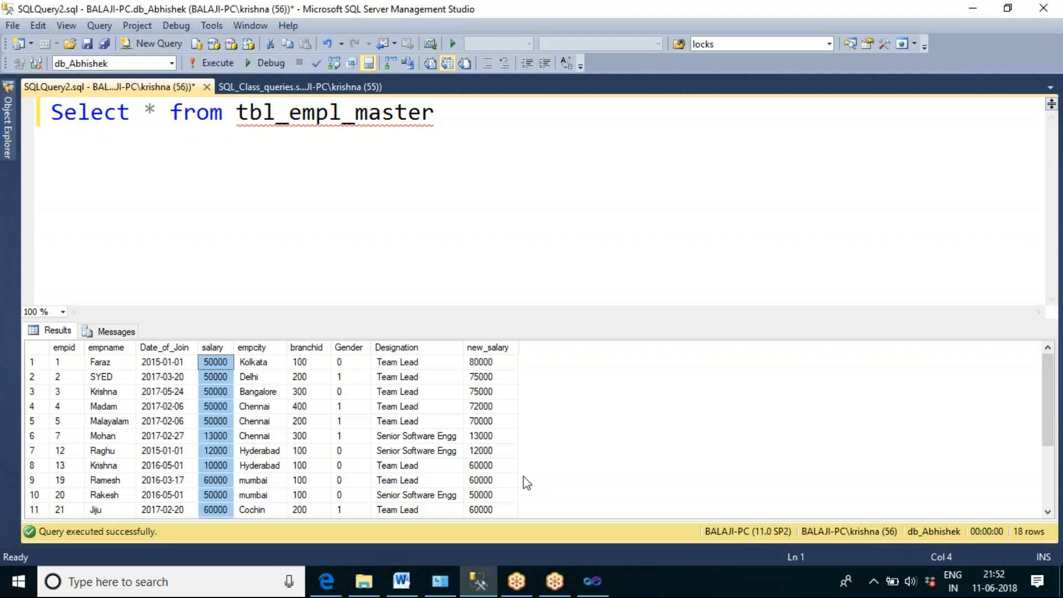
left_click(600, 591)
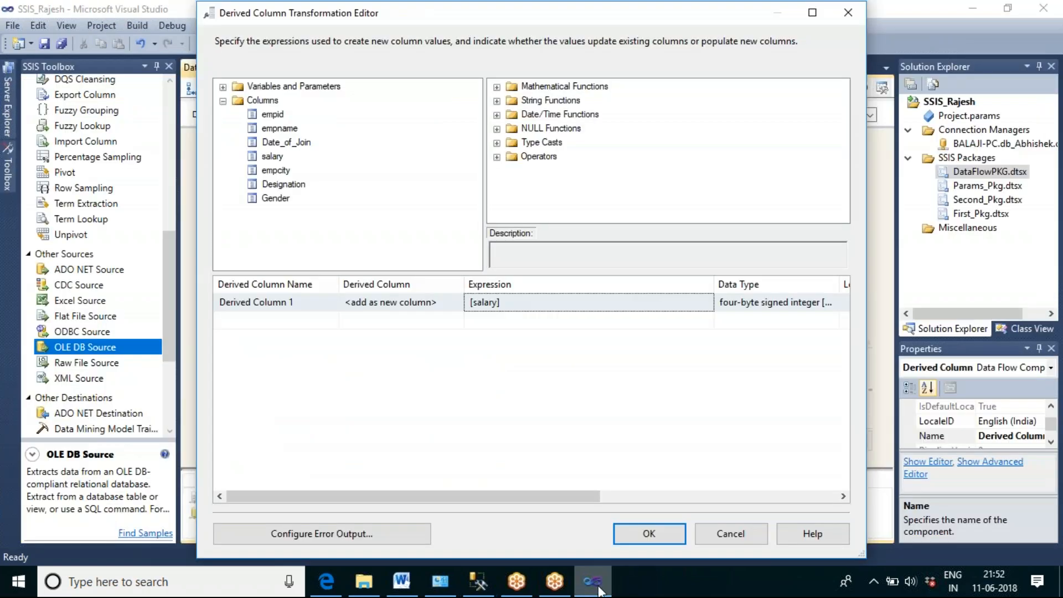
Step: Set the salary row's expression to [salary]*12 and keep it as <add as new column>
left_click(520, 308)
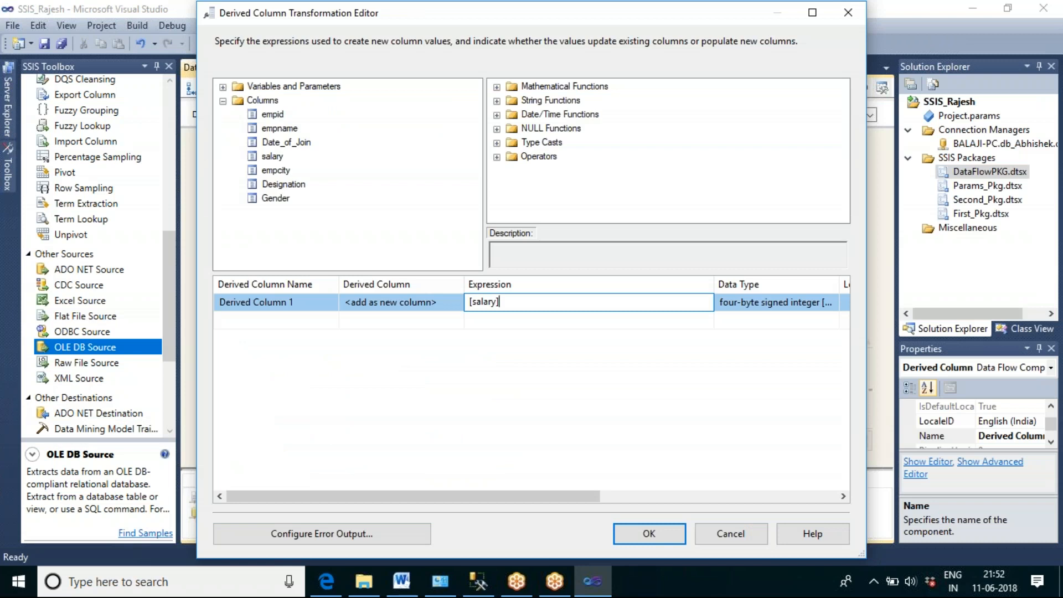
type("*12")
left_click(459, 306)
left_click(456, 302)
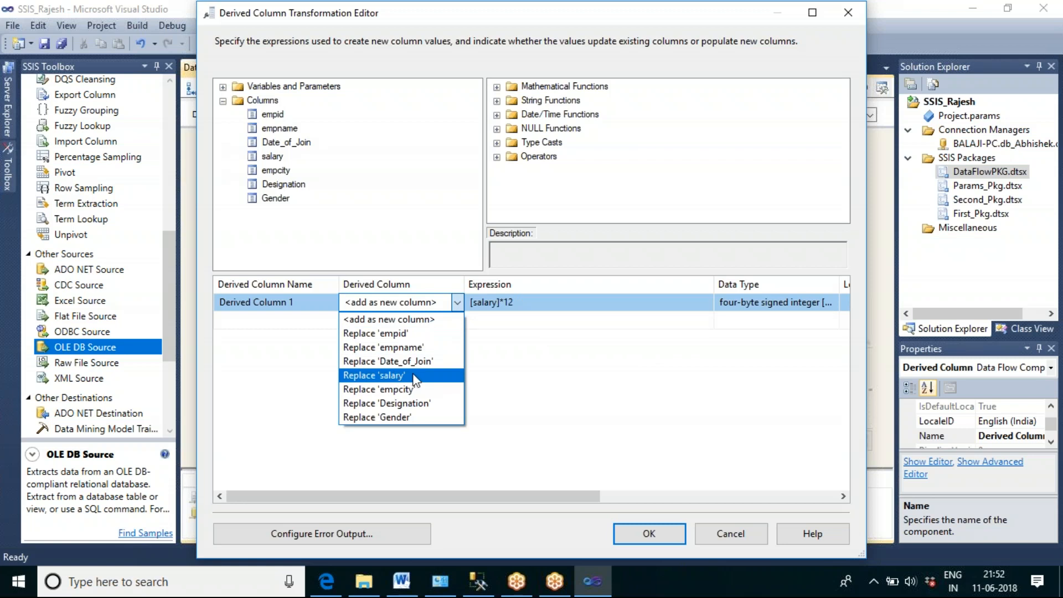
left_click(408, 323)
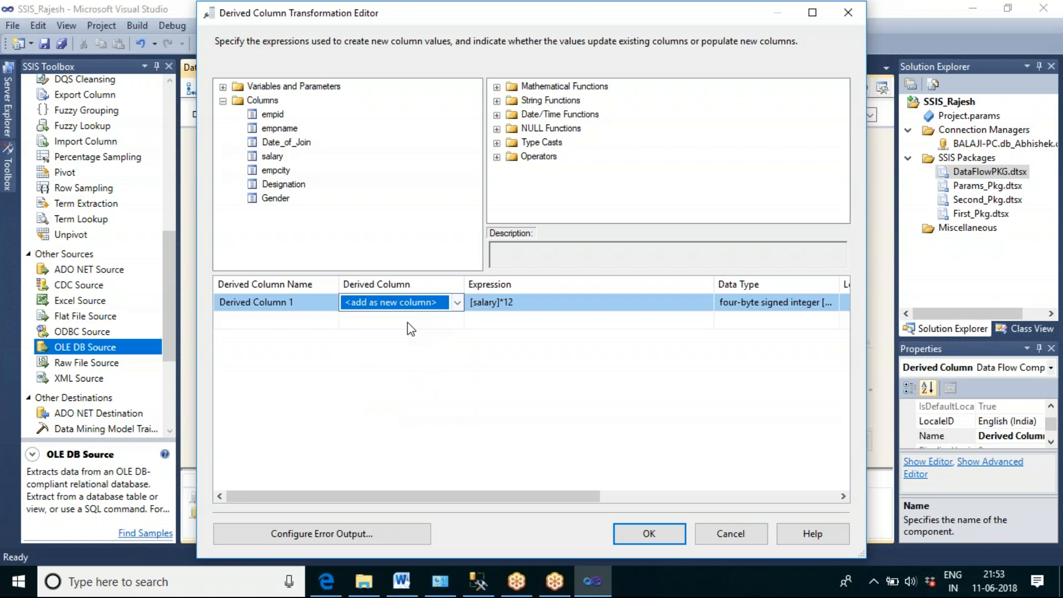
Step: Name the [salary]*12 derived column "Annual Salary"
left_click(313, 308)
left_click_drag(293, 302, 218, 302)
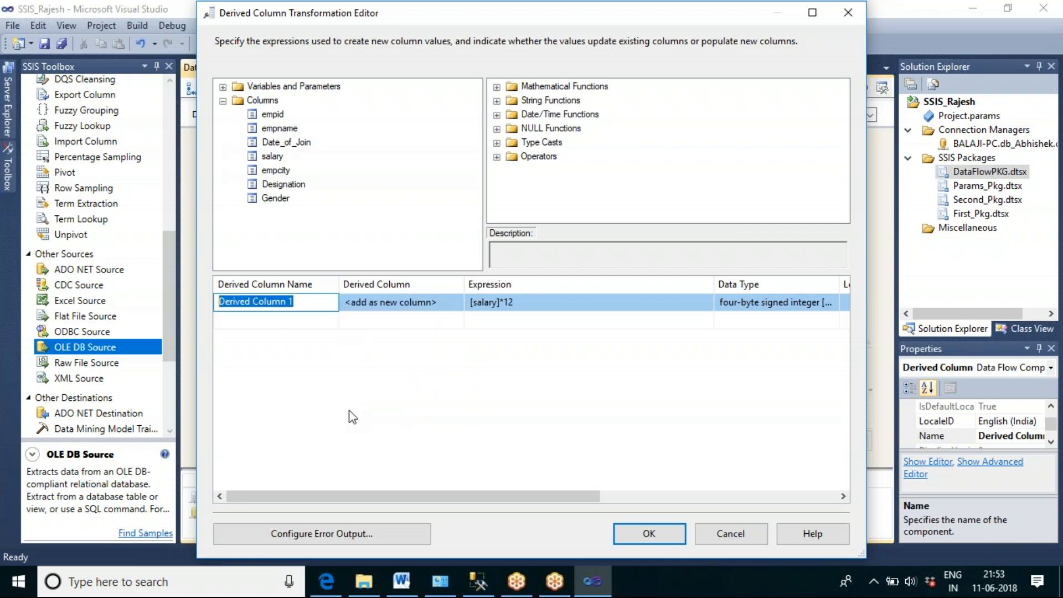
type("Annual Salary")
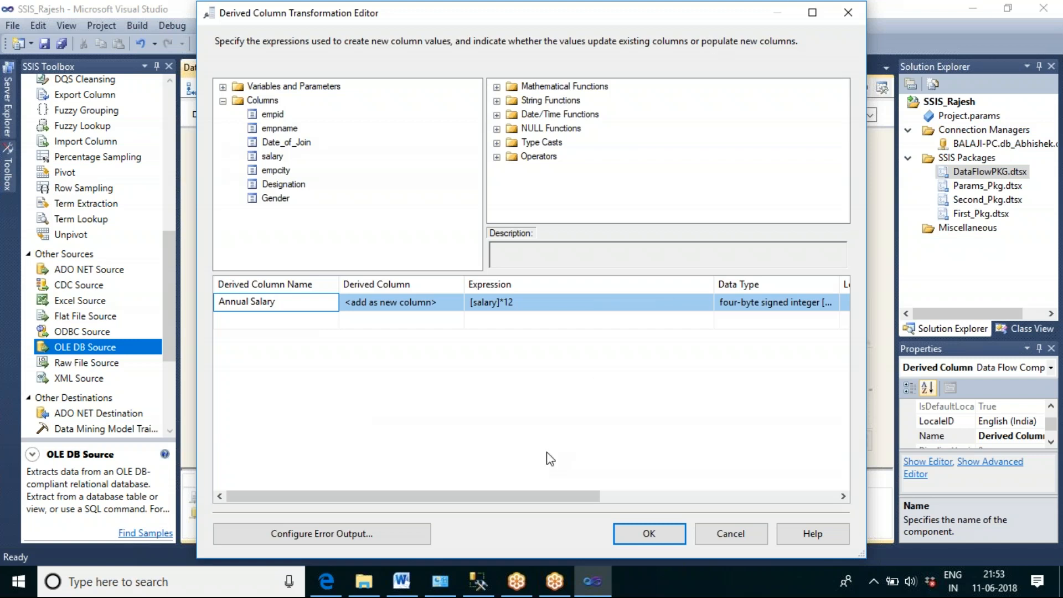
Step: Add a second derived column row from empcity with the expression Left([empcity],3)
left_click(280, 174)
left_click_drag(281, 175, 480, 330)
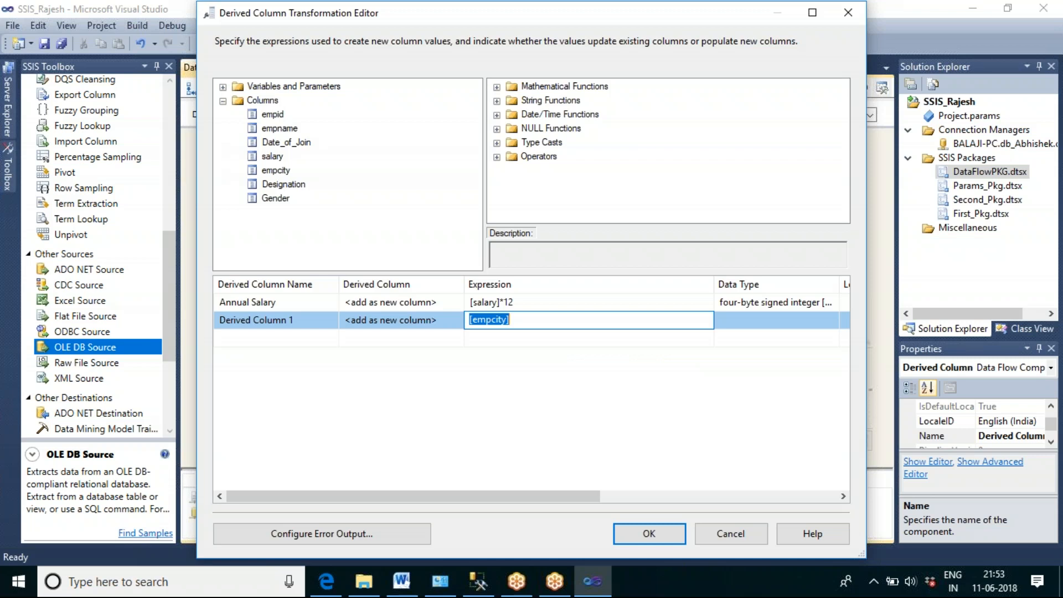
left_click(472, 321)
type("Left")
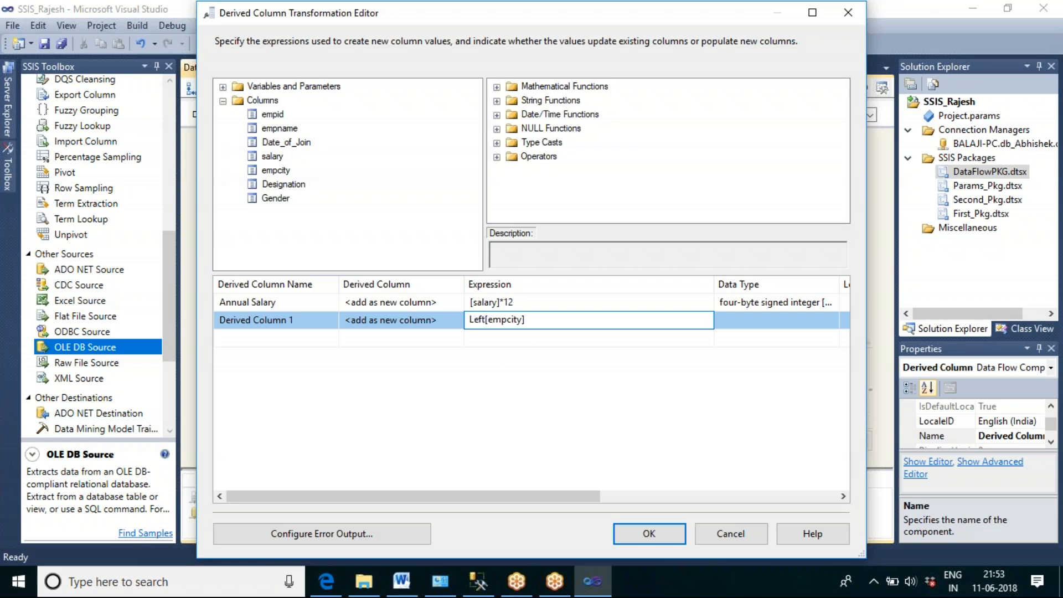
type("(")
key("End")
type(",3)")
Step: Set the Left([empcity],3) row to replace the existing empcity column
left_click(446, 326)
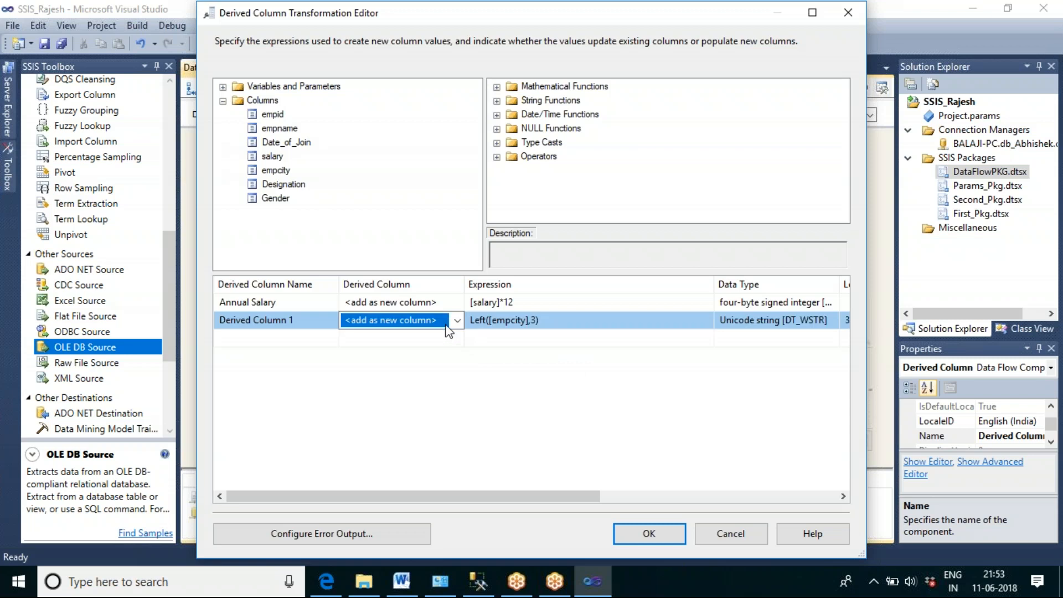
left_click(455, 323)
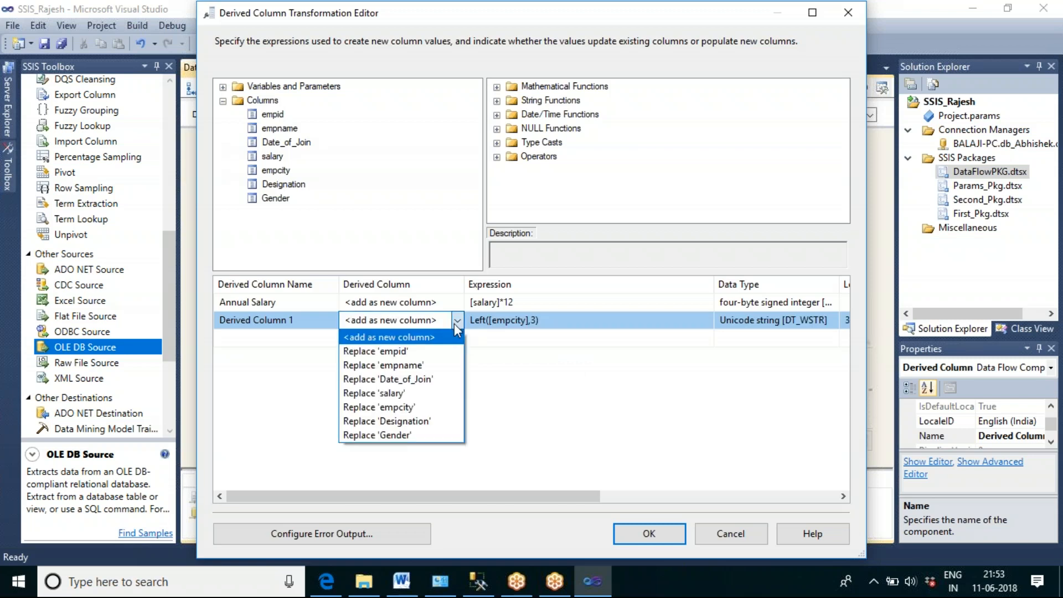
left_click(419, 408)
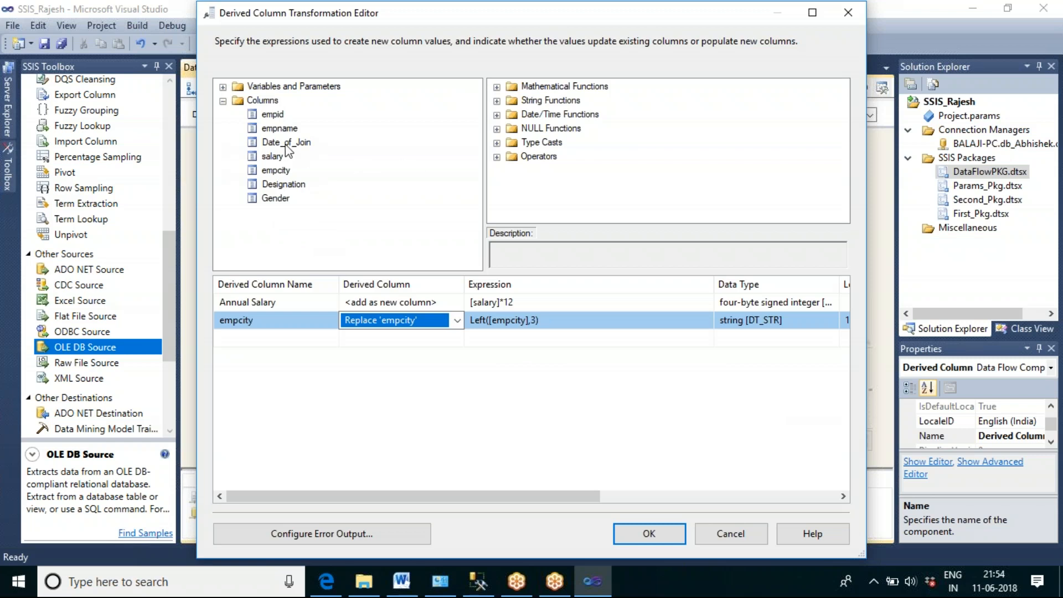
Step: Add a third derived column row from Date_of_Join with the expression Month([Date_of_Join])
left_click_drag(286, 145, 479, 341)
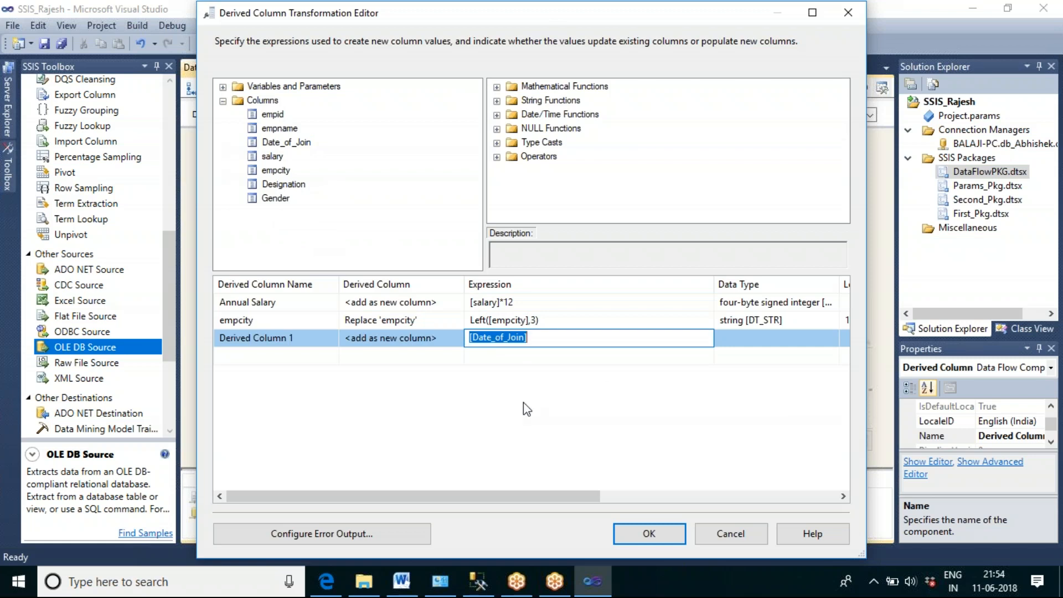
left_click(551, 338)
type("Month(")
key("Right")
key("Right")
key("Right")
key("Right")
key("Right")
key("Right")
key("Right")
key("Right")
key("Right")
key("Right")
key("Right")
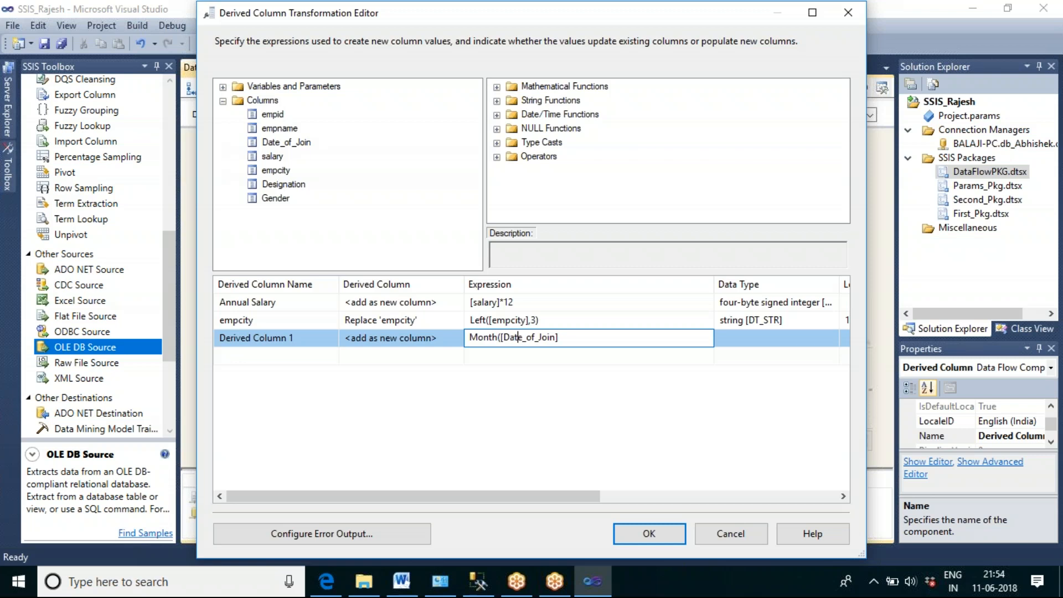
key("Right")
key("Right")
type(")")
Step: Switch to SQL Server Management Studio, add month(date_of_join) as month_doj to the tbl_empl_master query, and run it
left_click(477, 581)
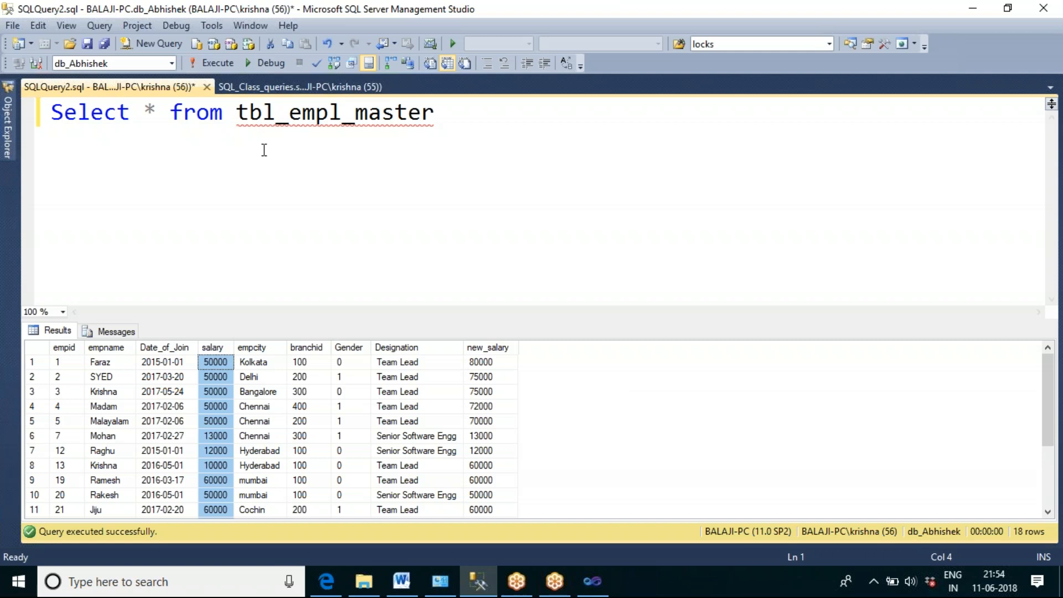
left_click(157, 108)
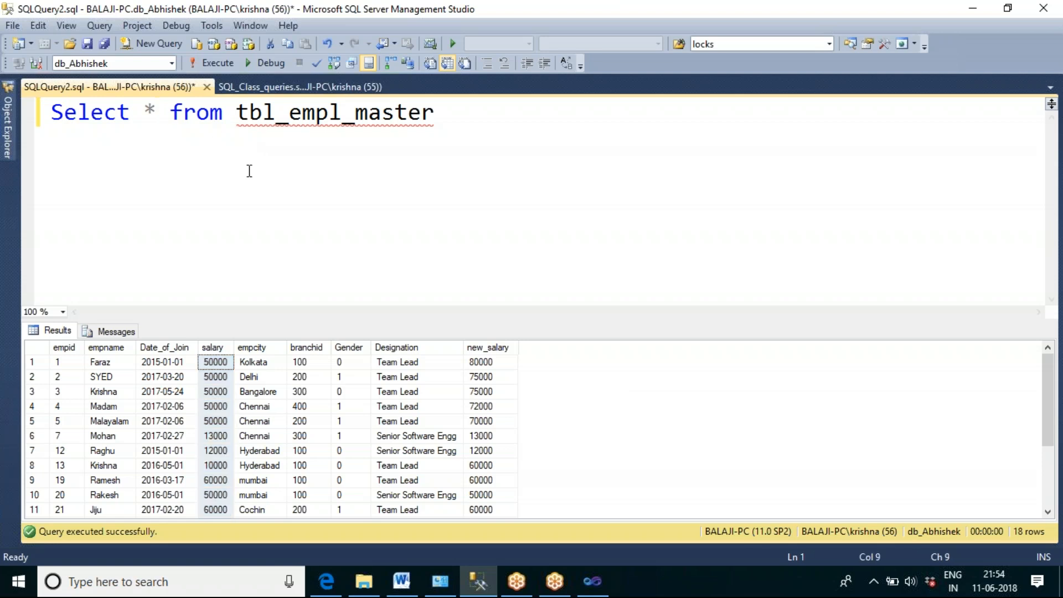
type(",mon")
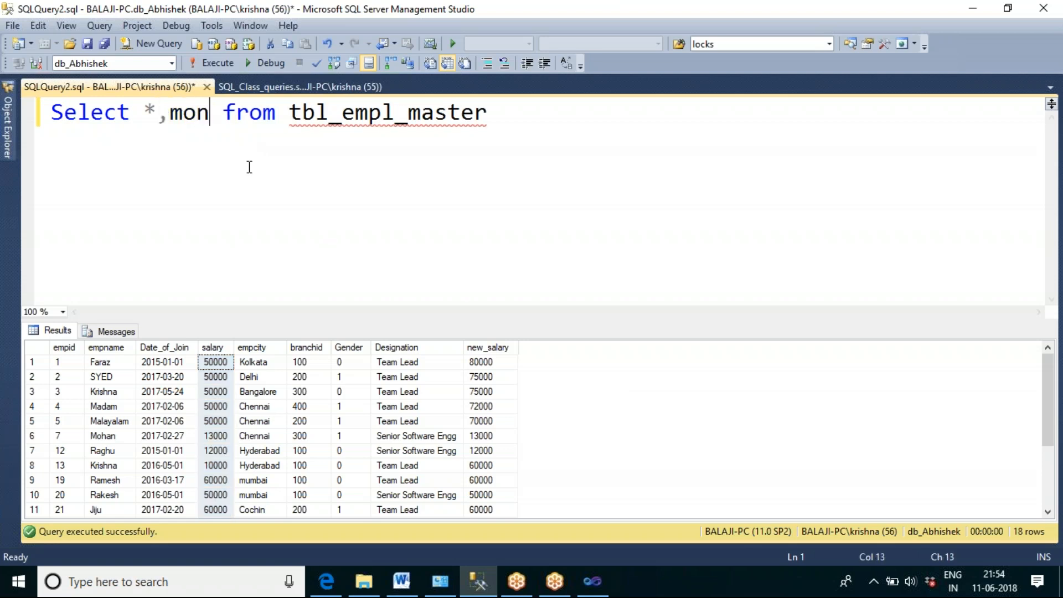
type("th(")
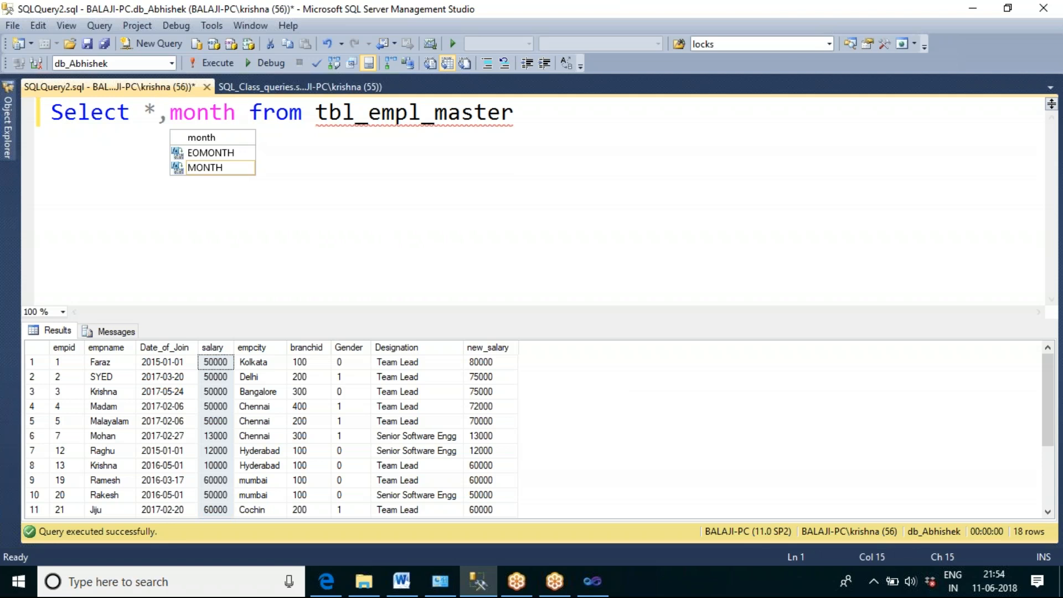
type("date_of_join")
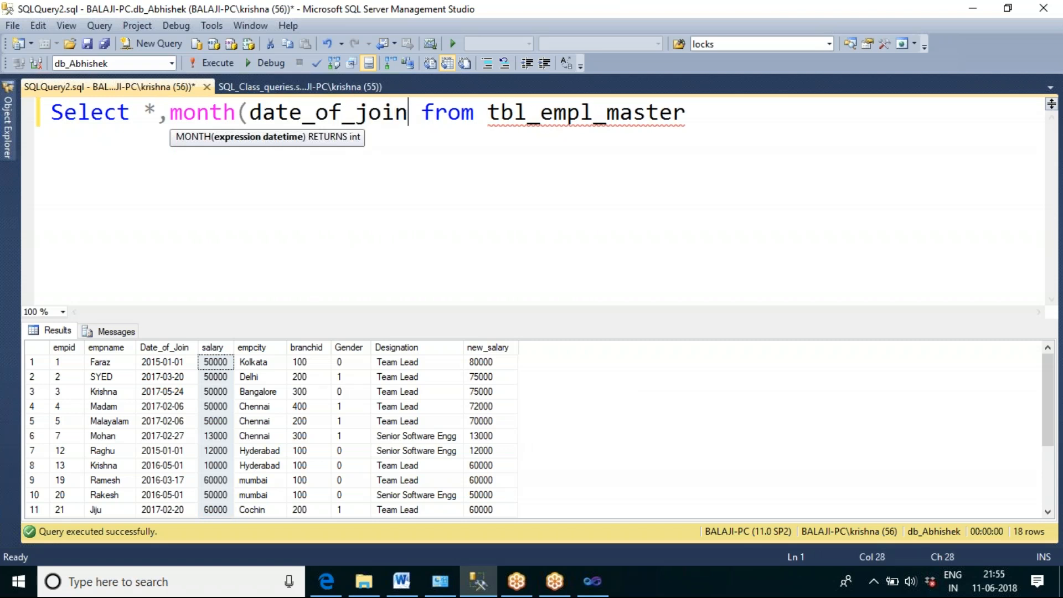
type(") as month")
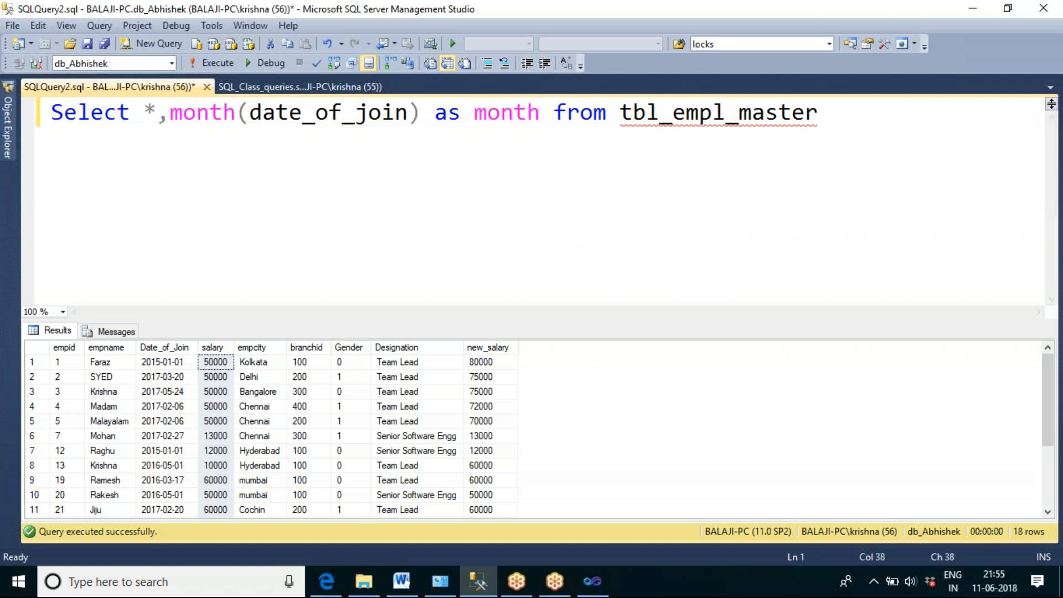
type("_doj")
key("F5")
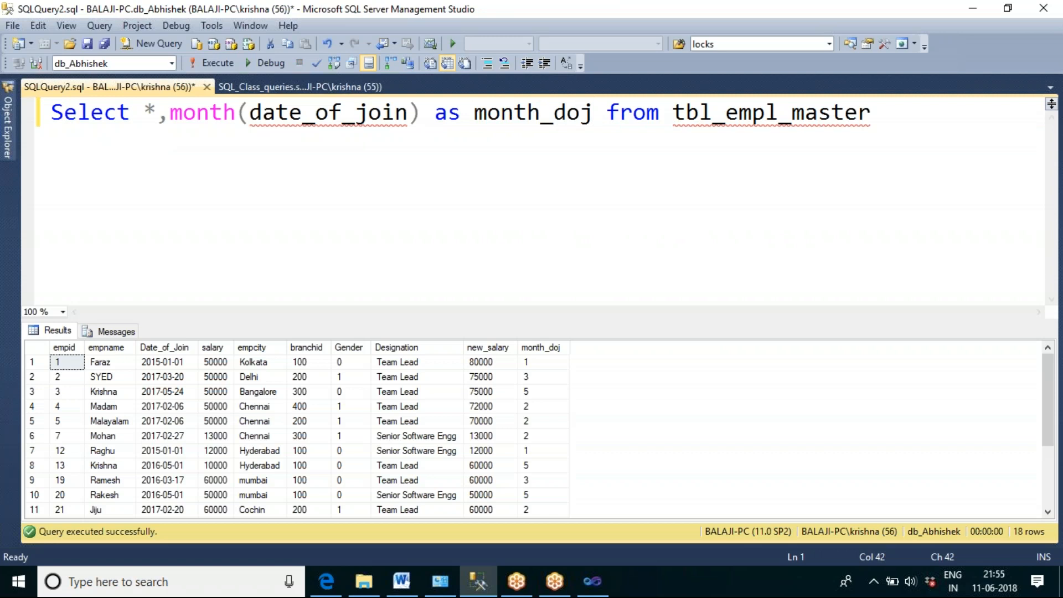
Step: Examine the month_doj values in the query results and return to the Derived Column editor in Visual Studio
double_click(209, 113)
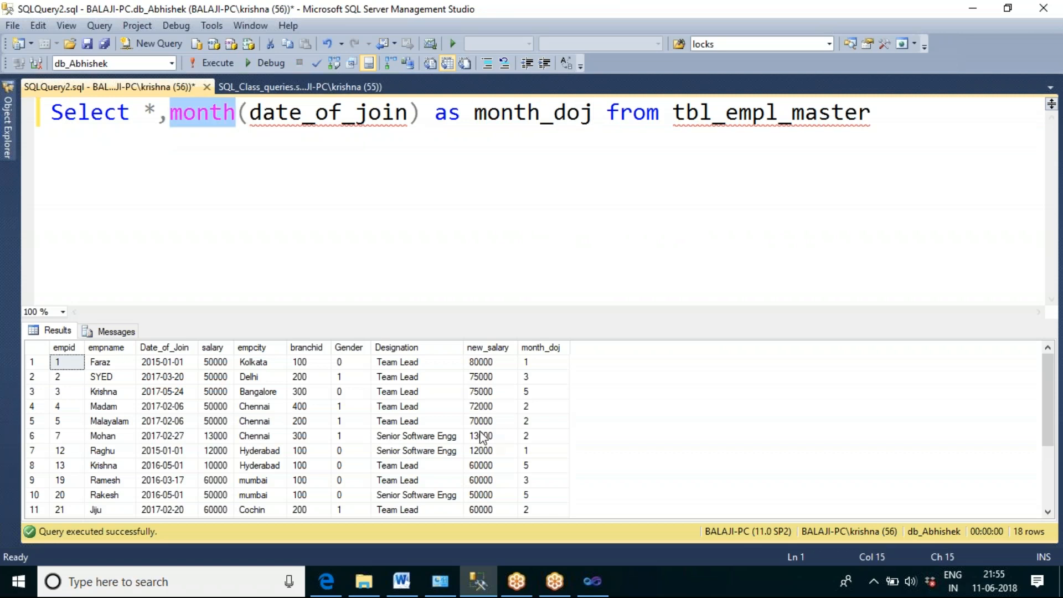
left_click(526, 363)
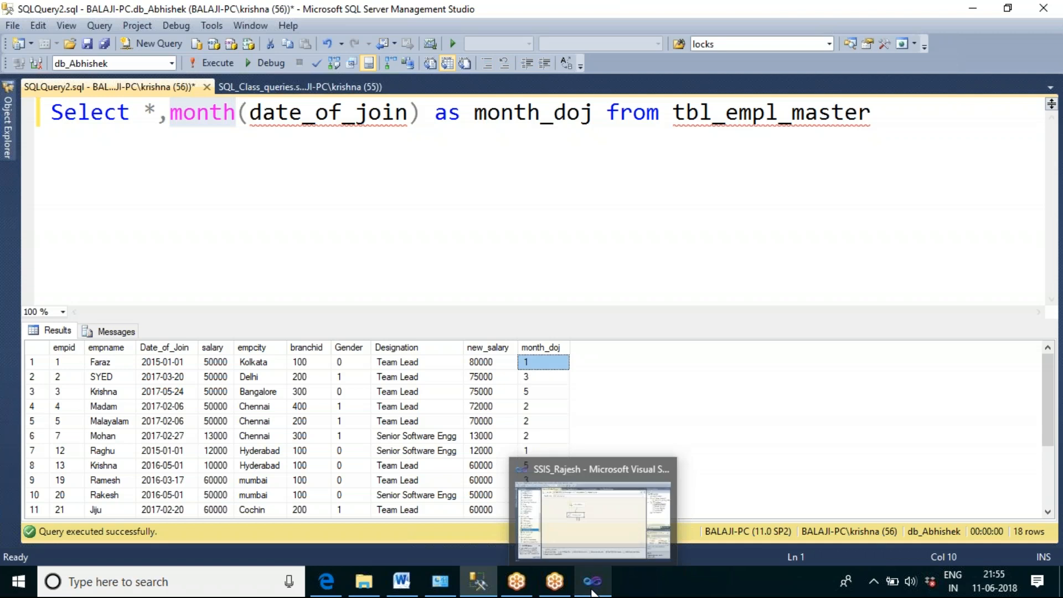
left_click(592, 581)
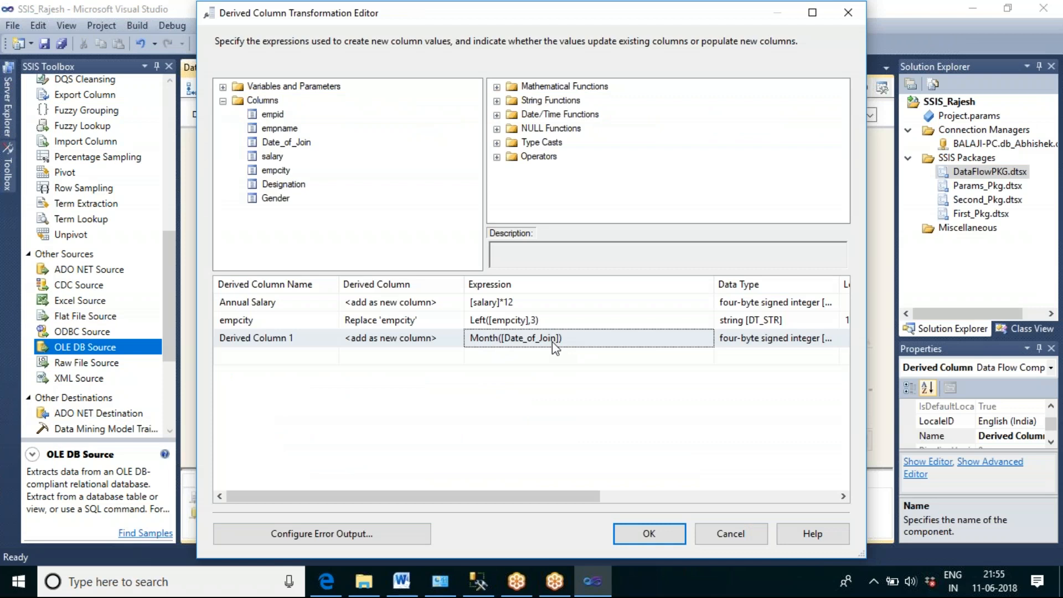
left_click(476, 580)
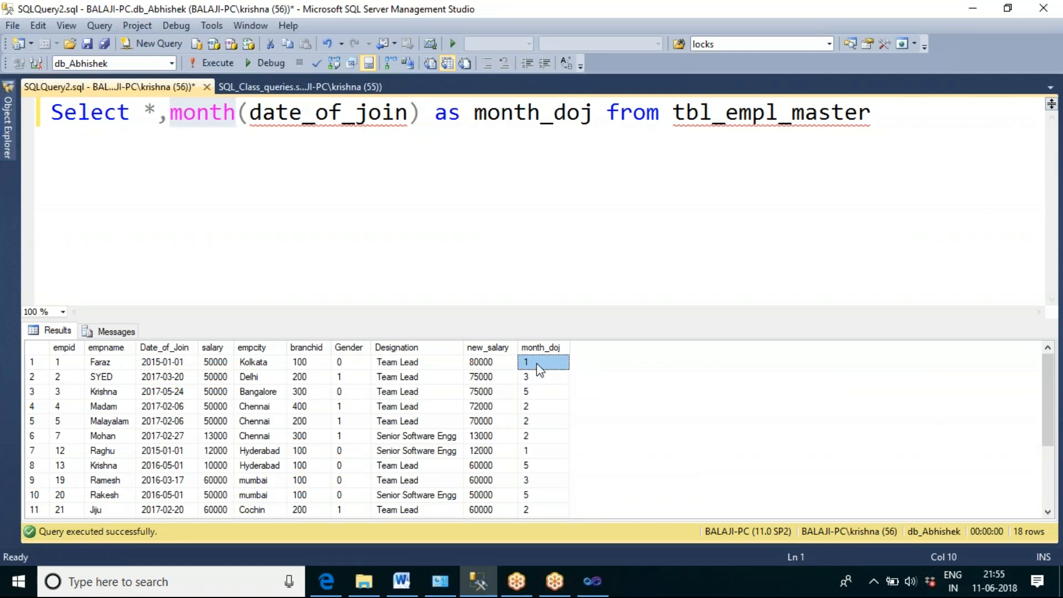
left_click(541, 410)
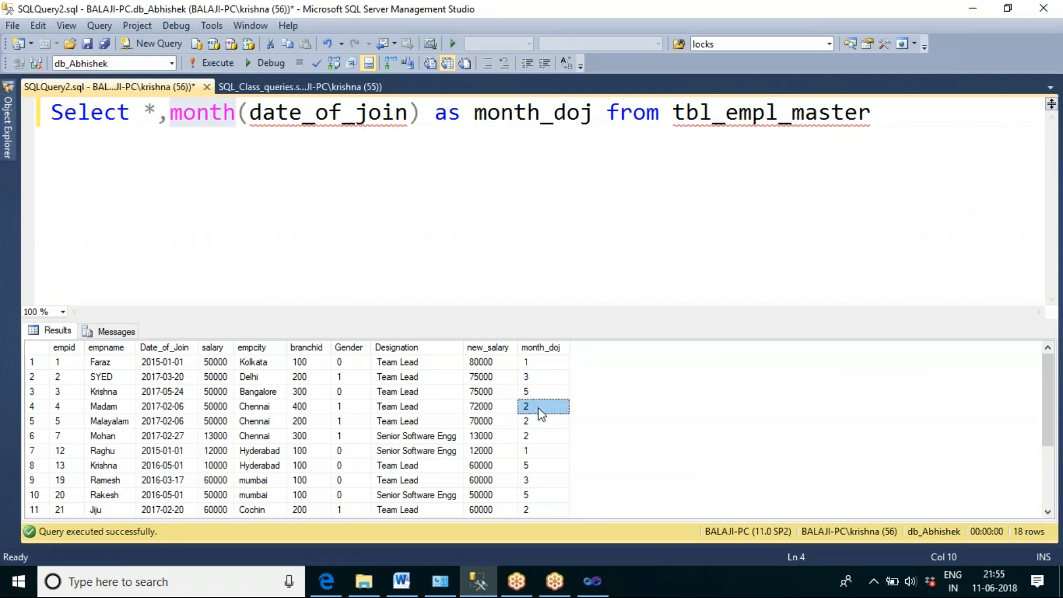
left_click(529, 392)
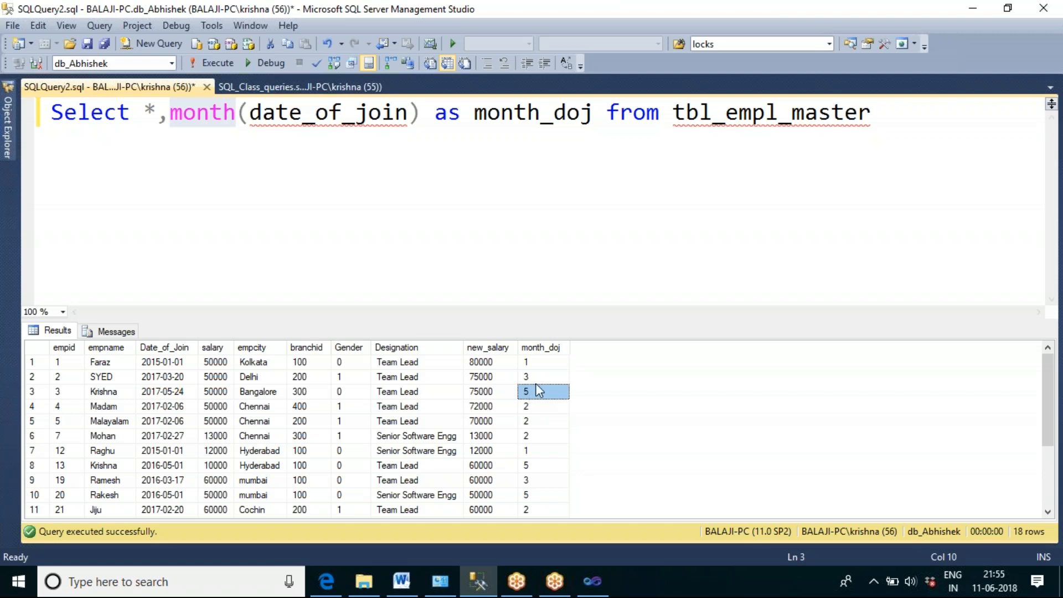
left_click(536, 379)
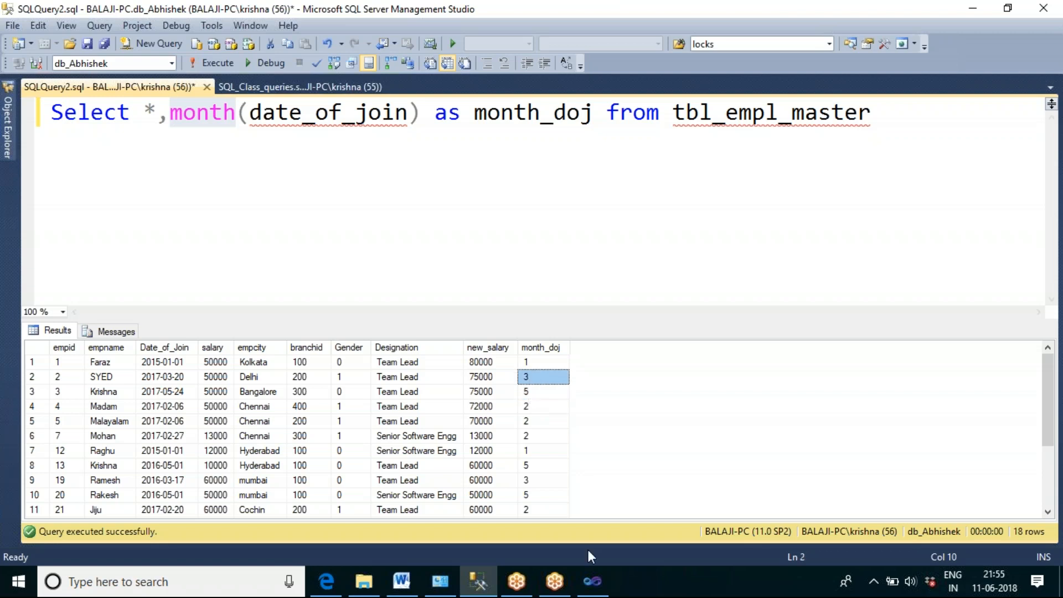
left_click(605, 588)
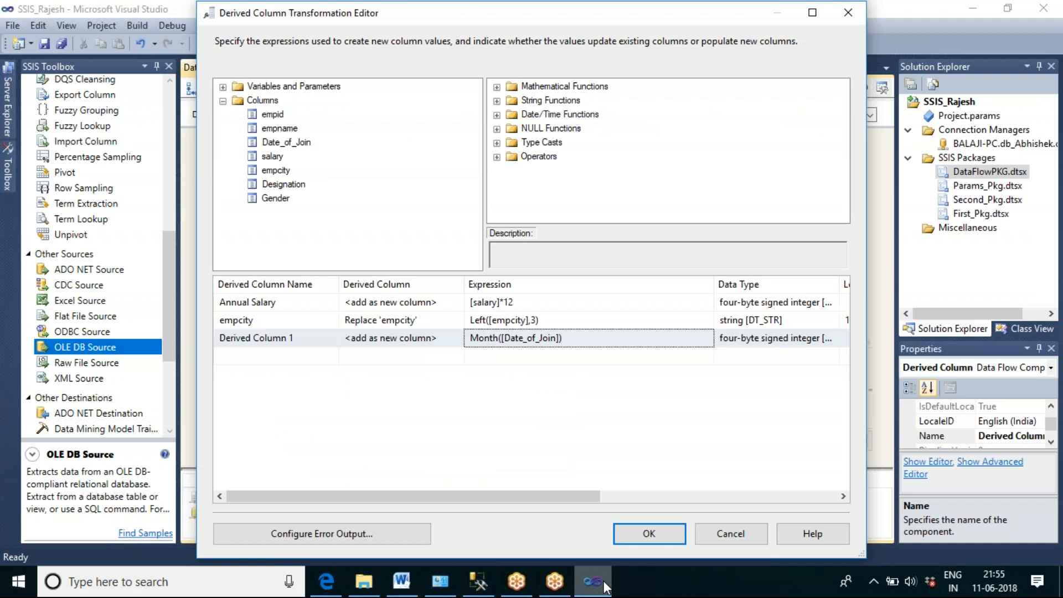
Step: Turn the Date_of_Join expression into the start of a conditional: (Month([Date_of_Join])==1?"Jan":
left_click(470, 338)
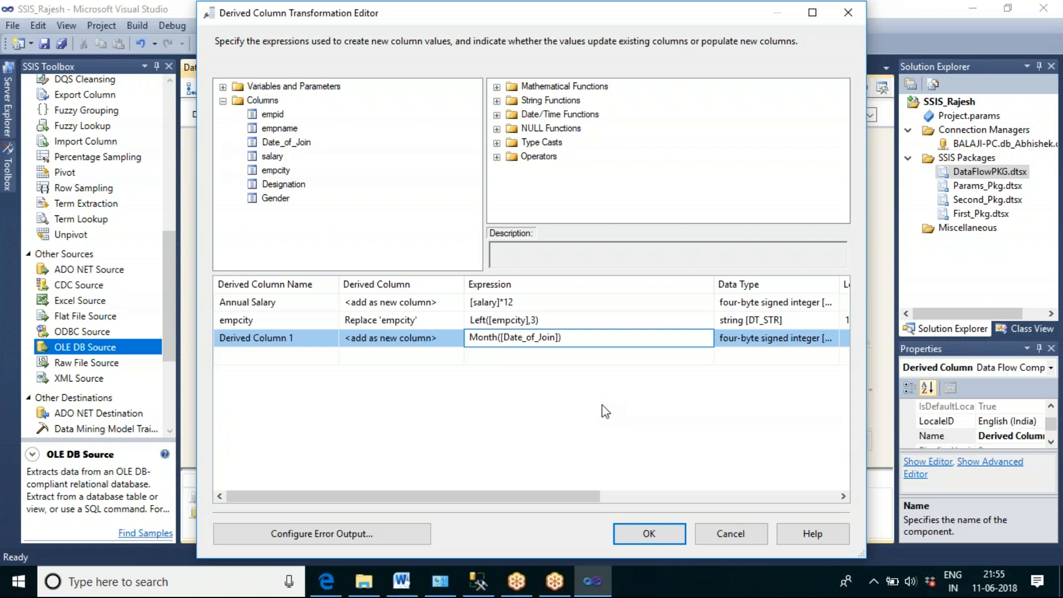
type("(")
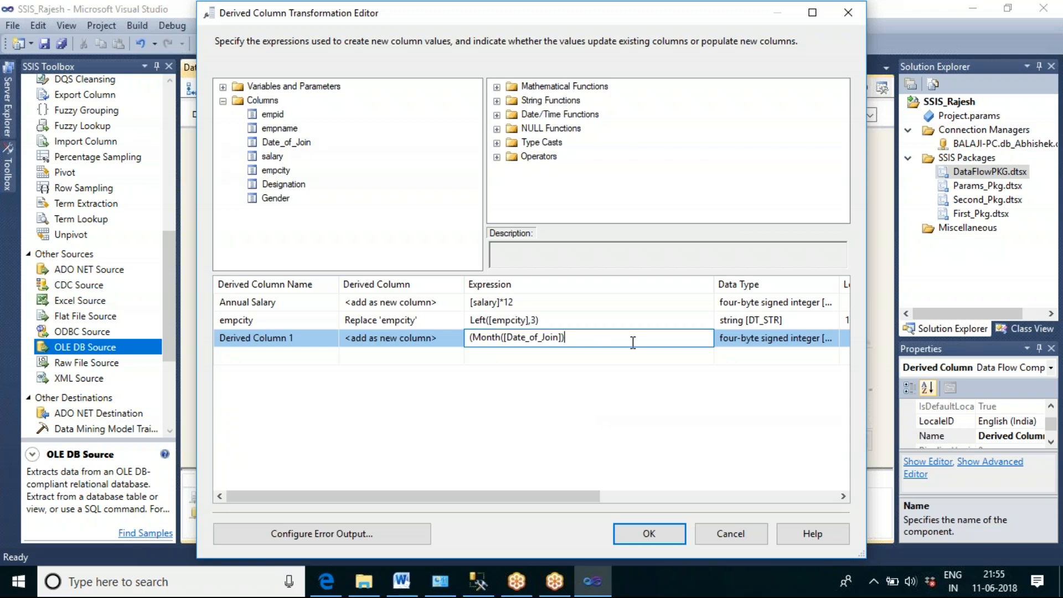
type("==1")
type("?")
type("\"Ja")
type("nuary")
key("BackSpace")
key("BackSpace")
key("BackSpace")
key("BackSpace")
type("\"")
type(":")
Step: Append a second condition to the month expression that returns "Feb" when Month([Date_of_Join])==2
left_click(472, 337, "shift")
key("ctrl+c")
key("End")
key("ctrl+v")
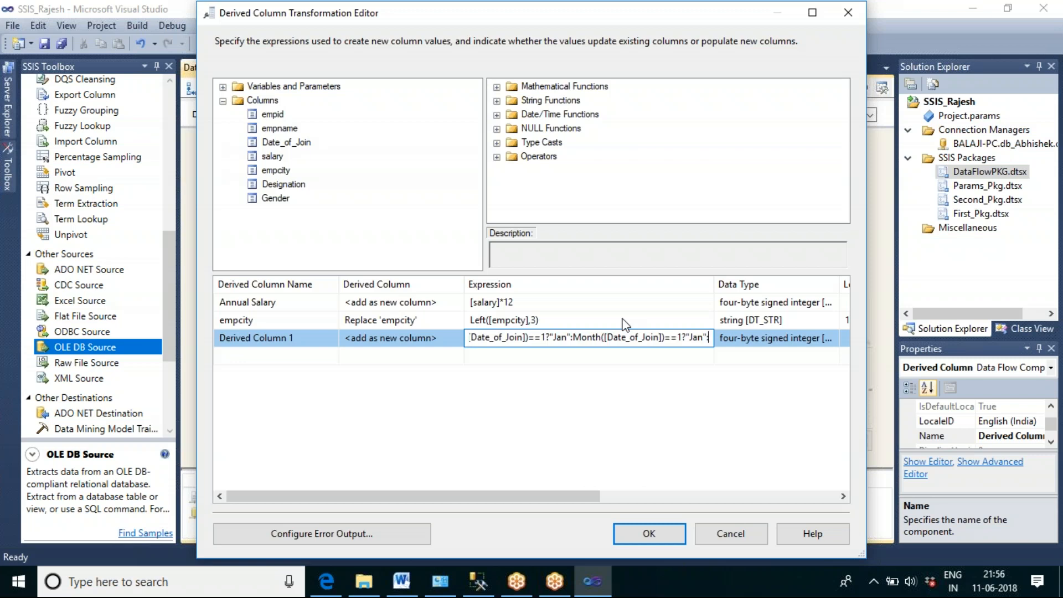
left_click(681, 337)
key("BackSpace")
type("2")
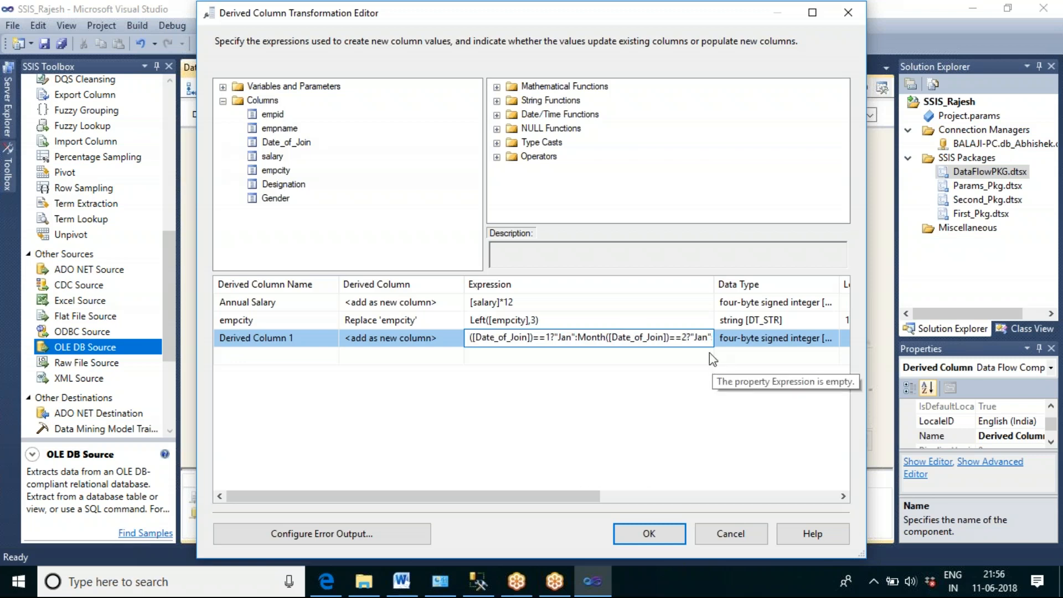
double_click(702, 337)
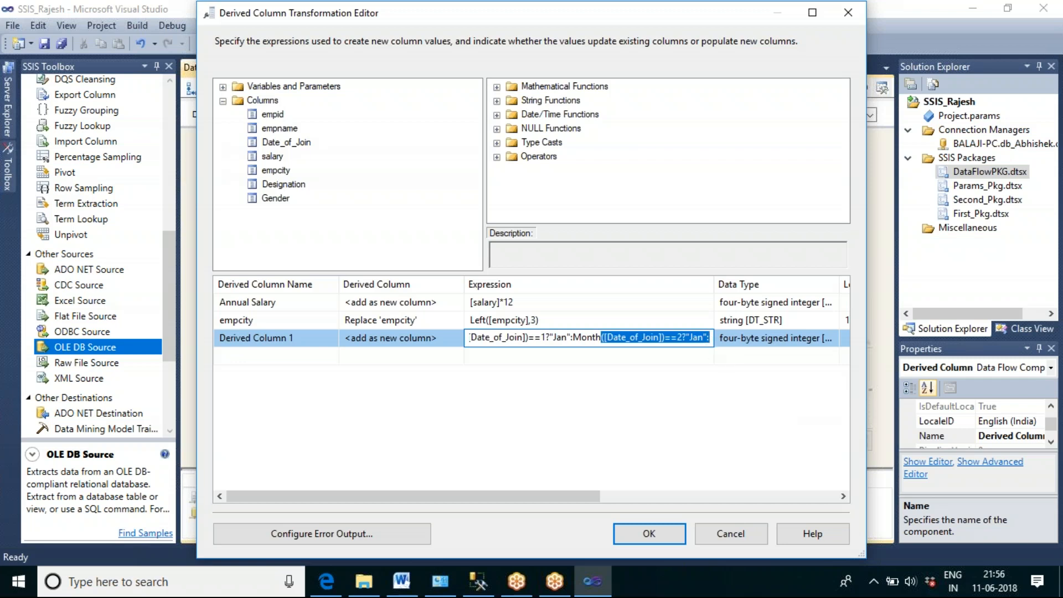
left_click(703, 337)
key("BackSpace")
key("BackSpace")
key("BackSpace")
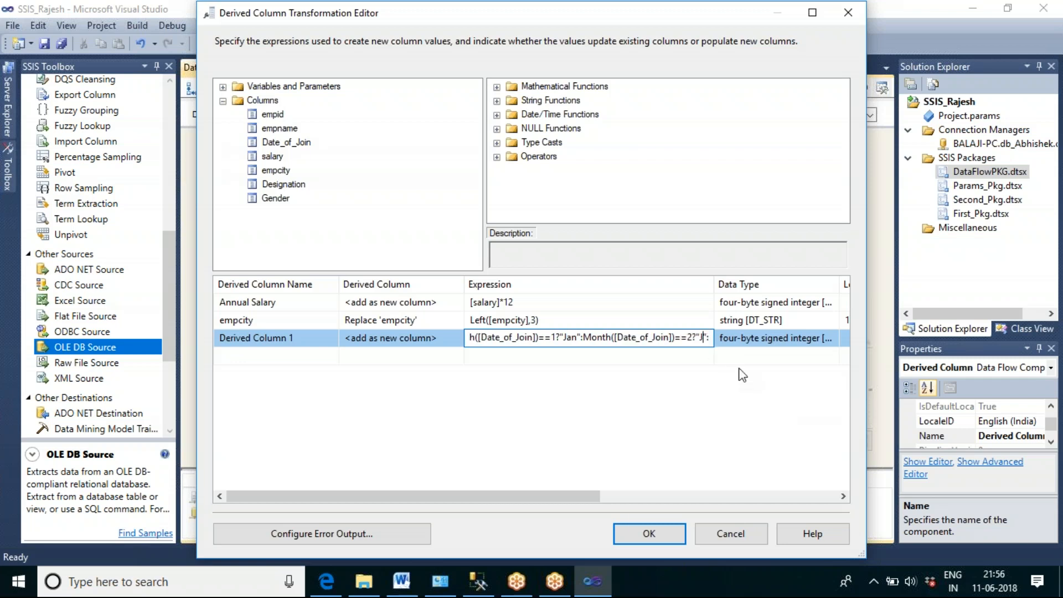
type("Feb")
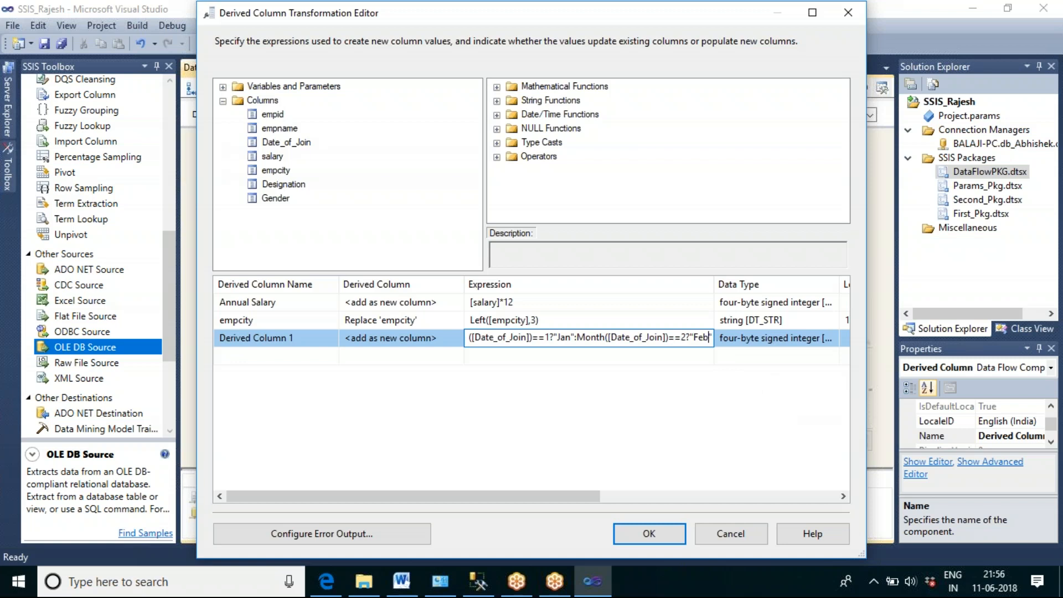
Step: Widen the Expression column and append a condition returning "Mar" when Month([Date_of_Join])==3
left_click_drag(570, 498, 625, 461)
left_click_drag(593, 285, 832, 291)
key("End")
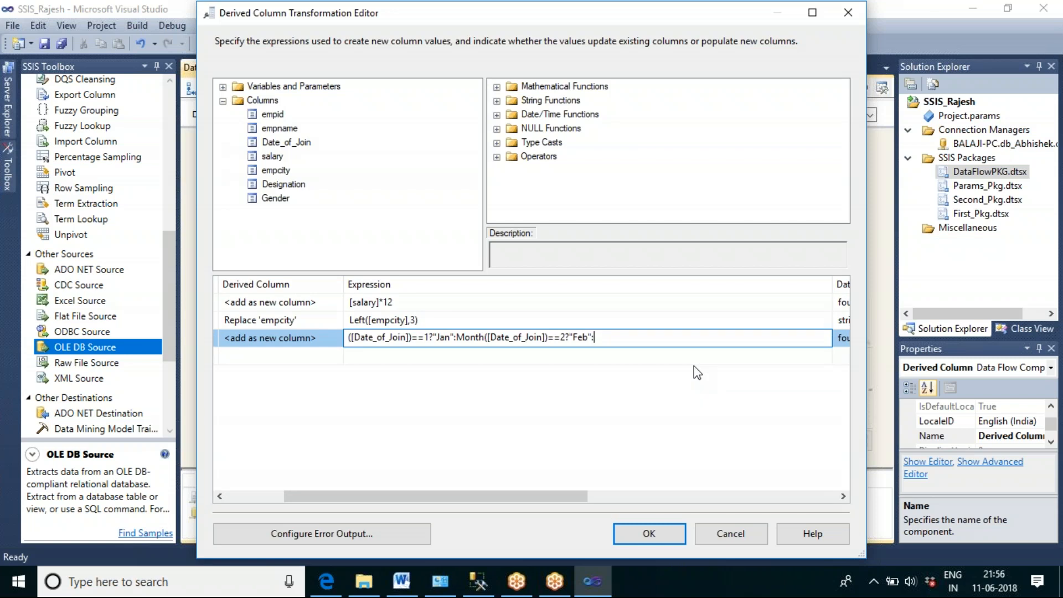
type("Month([Date_of_Join])==1?\"Jan\":")
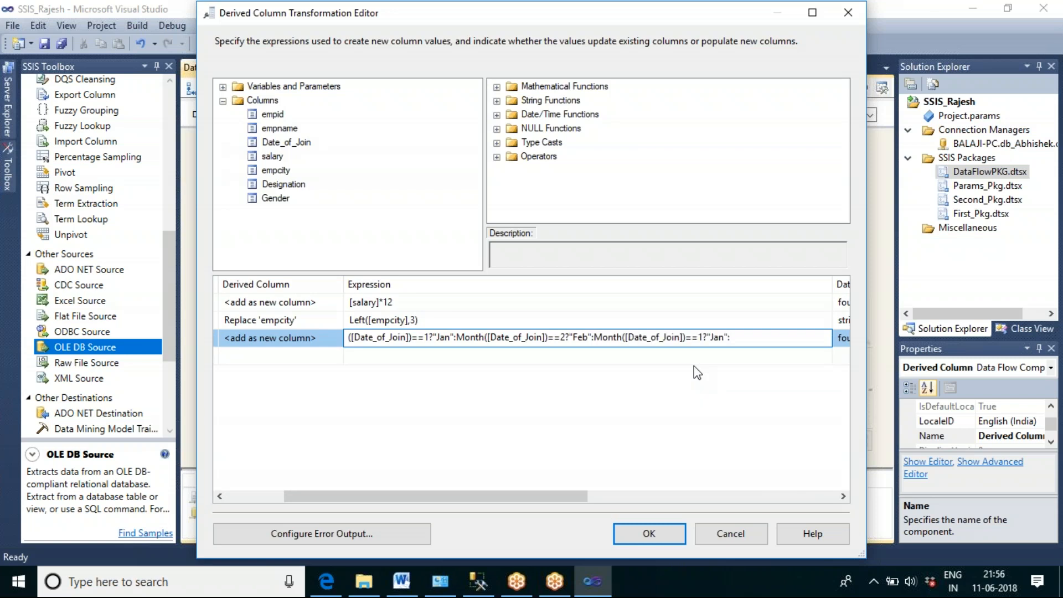
left_click(702, 339)
key("BackSpace")
type("3")
left_click(723, 338)
key("BackSpace")
key("BackSpace")
key("BackSpace")
type("Mar")
Step: Append a fourth condition to the month expression that returns "Apr" when Month([Date_of_Join])==4
left_click(741, 335)
type("Month([Date_of_Join])==1?\"Jan\":")
left_click(803, 337)
key("BackSpace")
type("4")
double_click(822, 337)
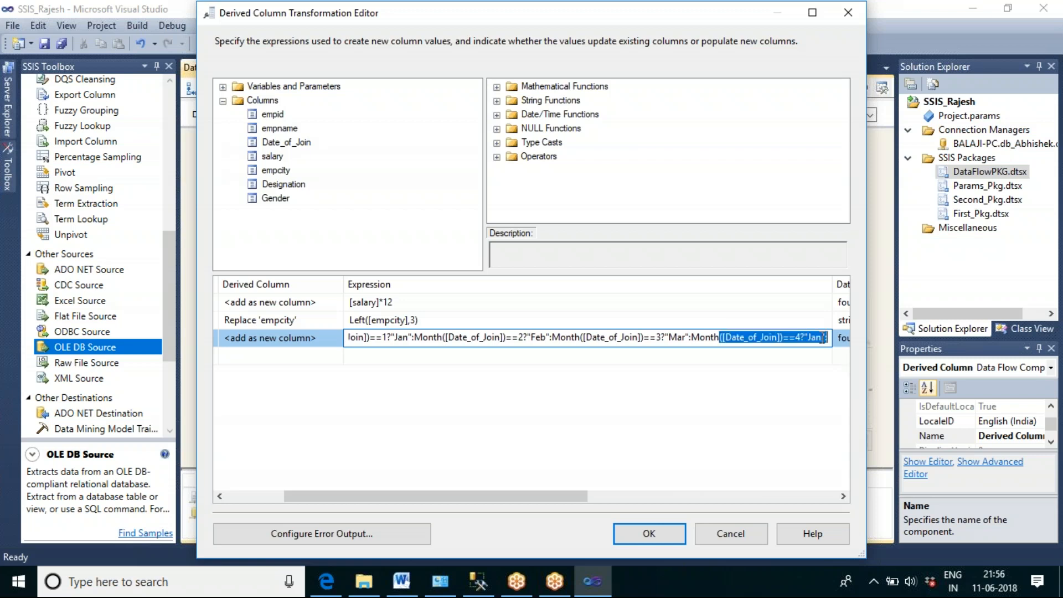
left_click(818, 338)
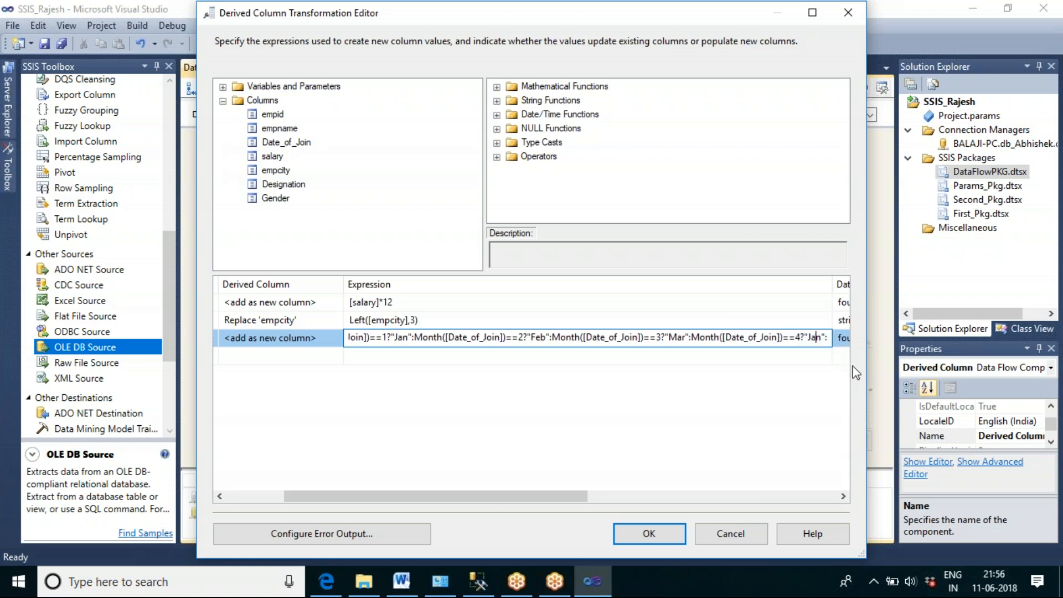
key("BackSpace")
key("BackSpace")
type("Apr")
key("Delete")
Step: Append a fifth condition to the month expression that returns "May" when Month([Date_of_Join])==5
key("End")
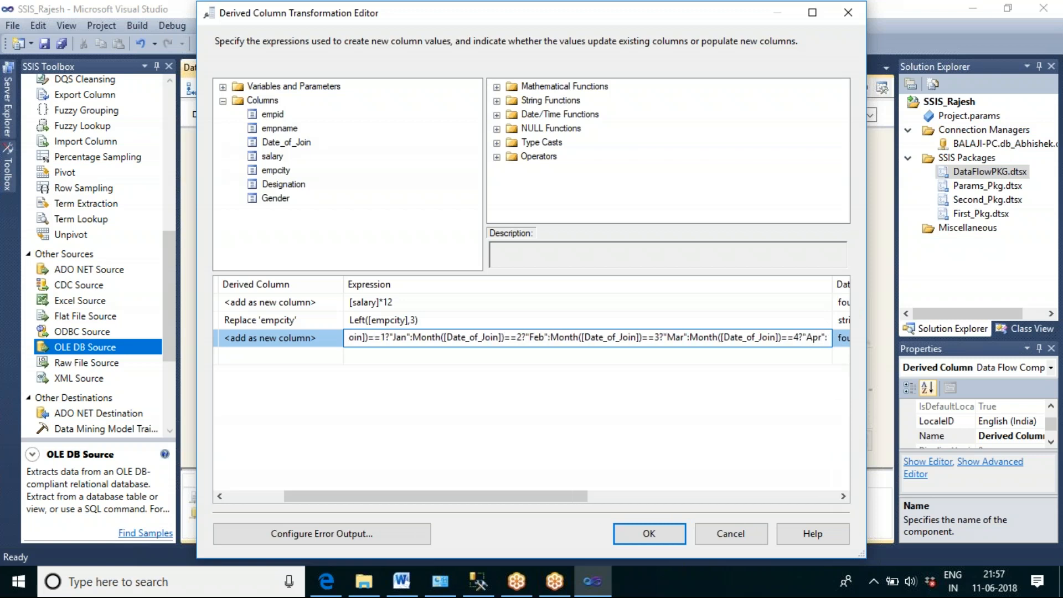
key("ctrl+v")
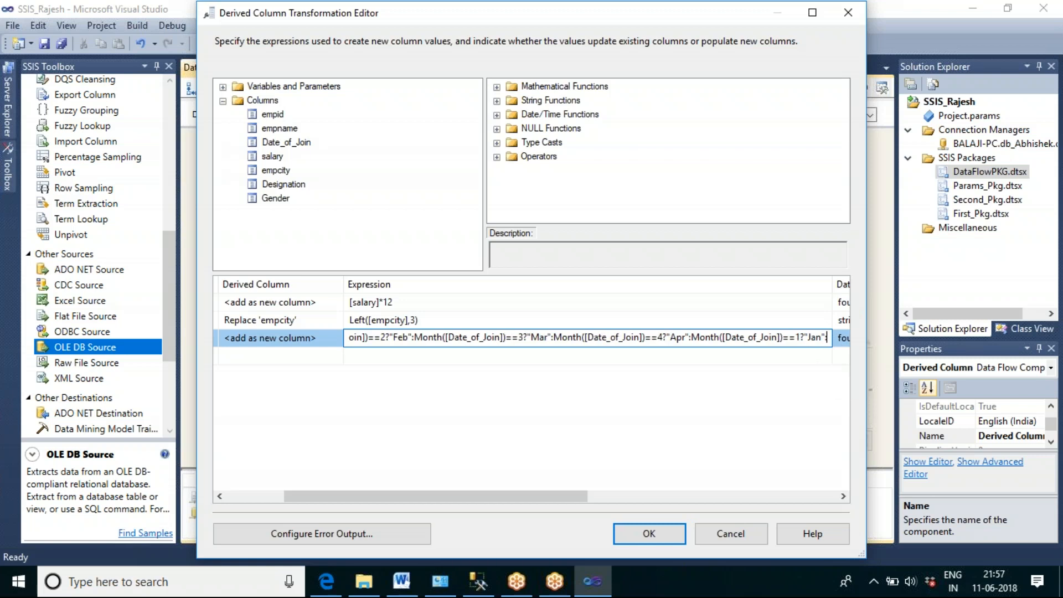
left_click(800, 339)
key("BackSpace")
type("5")
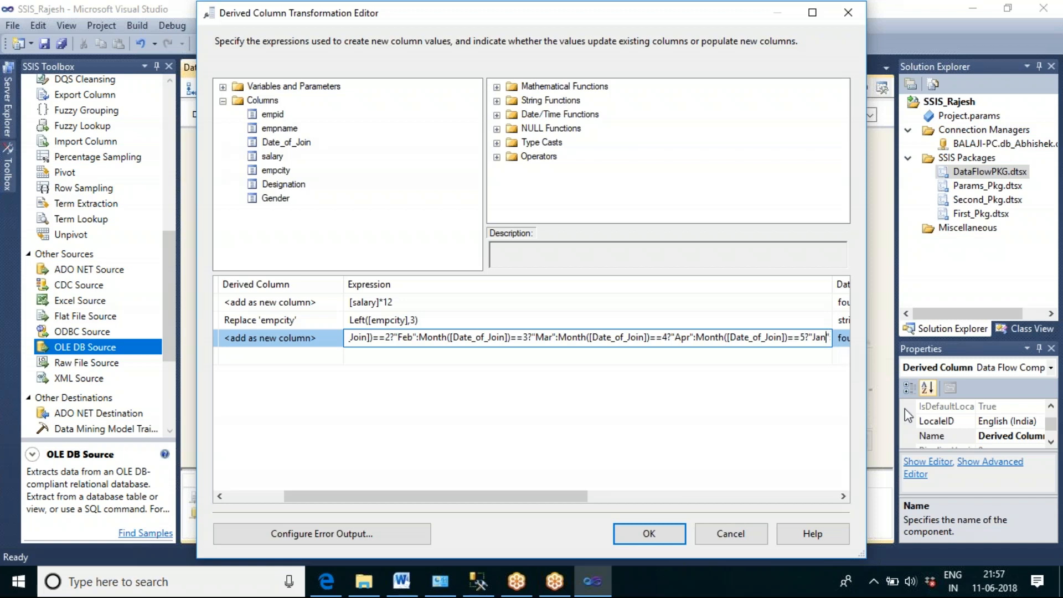
key("BackSpace")
key("BackSpace")
key("BackSpace")
type("May")
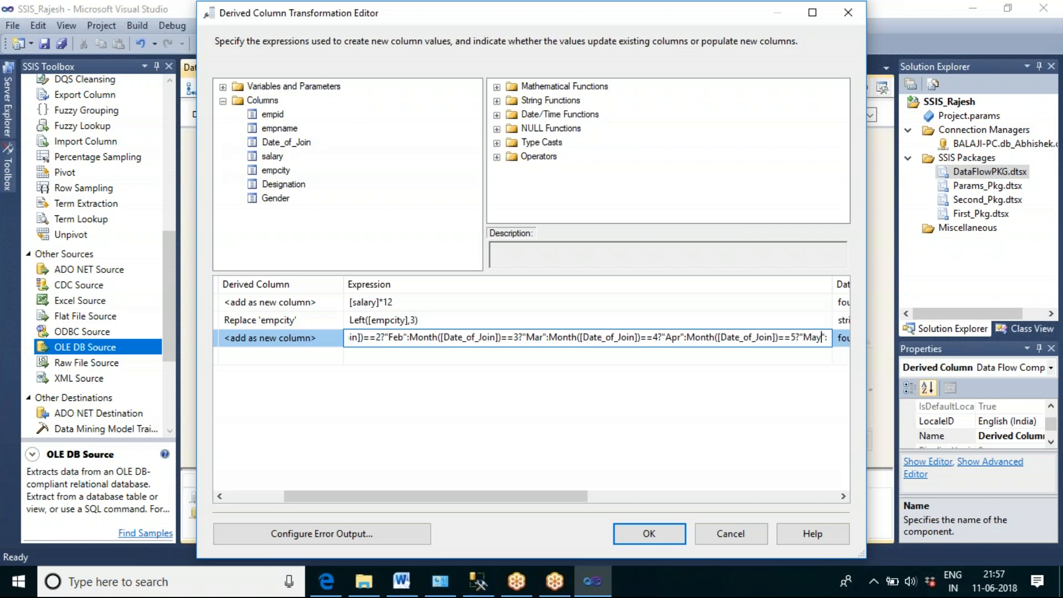
Step: Finish the month expression with "Dec" as the fallback value and a closing parenthesis, adjusting the Expression column width
left_click_drag(832, 281, 871, 282)
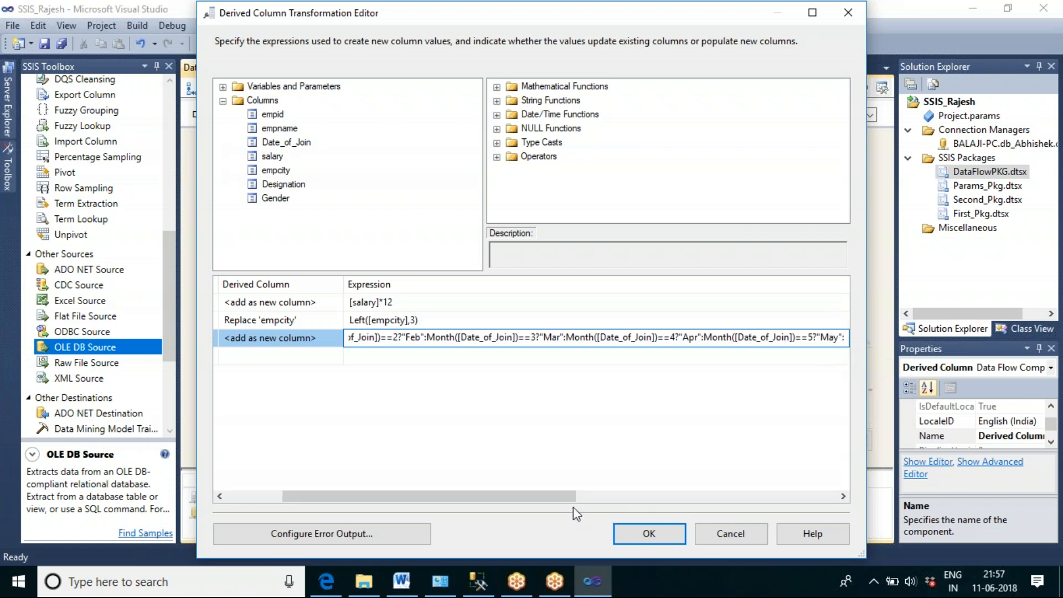
left_click_drag(564, 496, 700, 496)
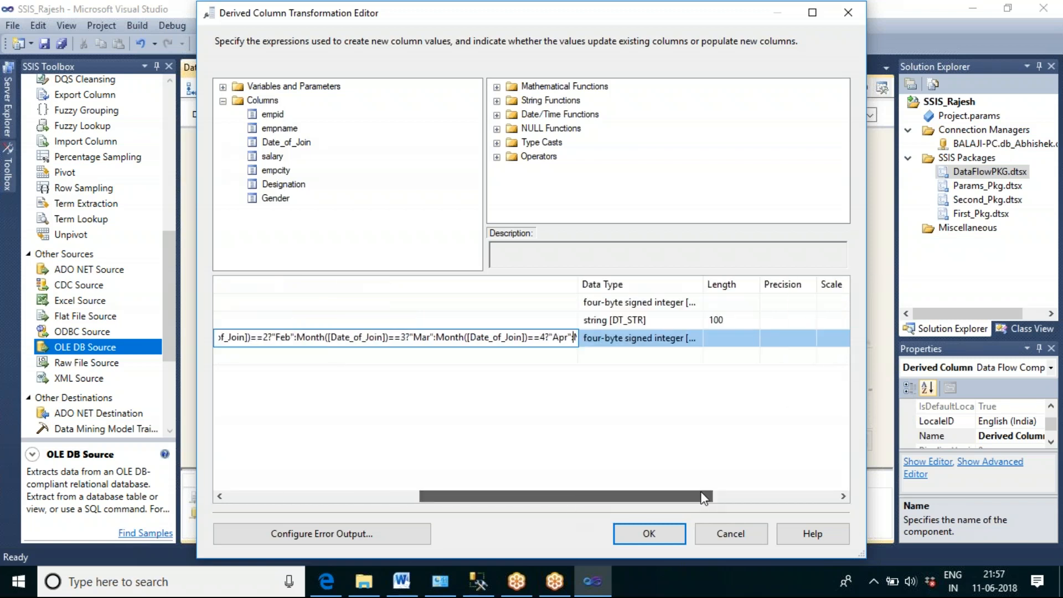
double_click(578, 285)
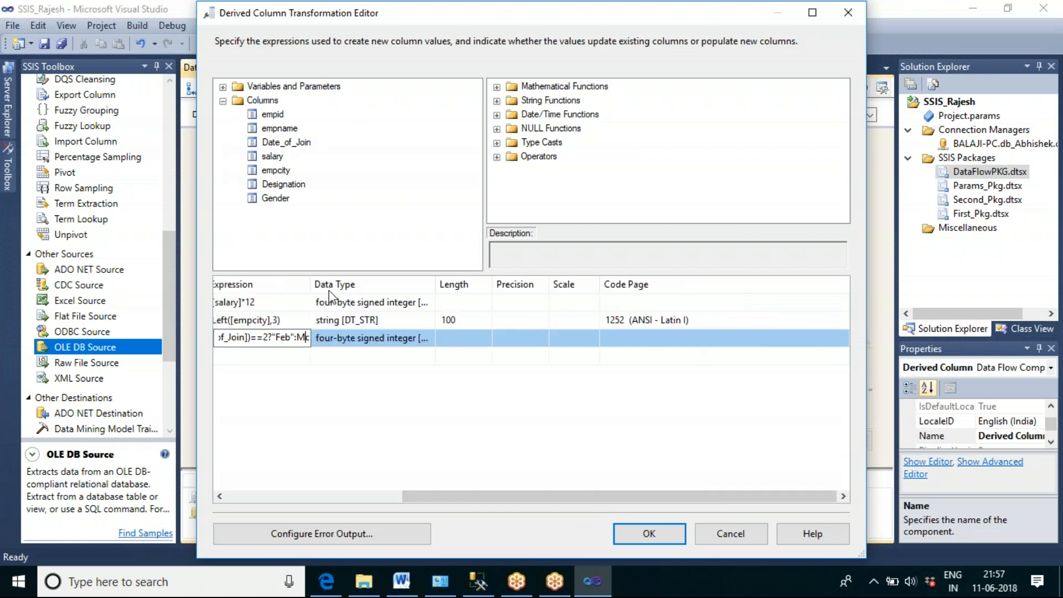
left_click_drag(311, 281, 793, 282)
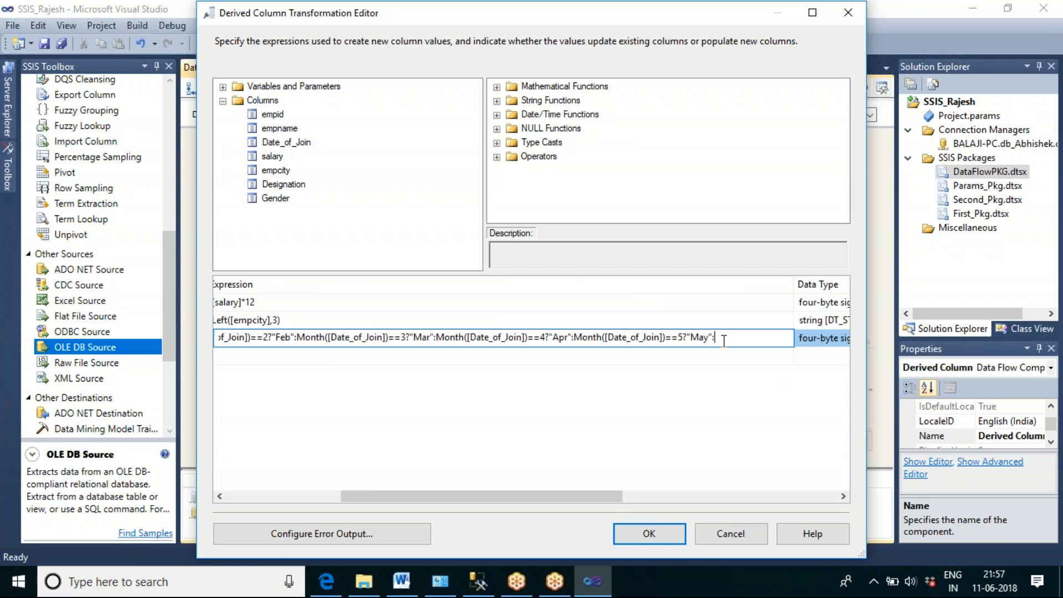
type("\":Month([Date_")
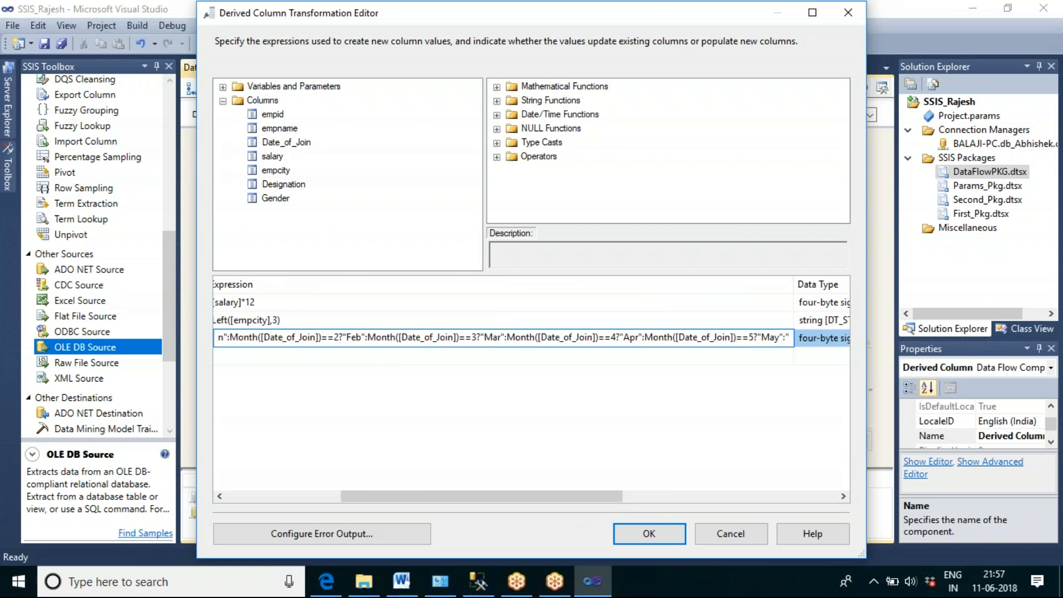
type("Dec")
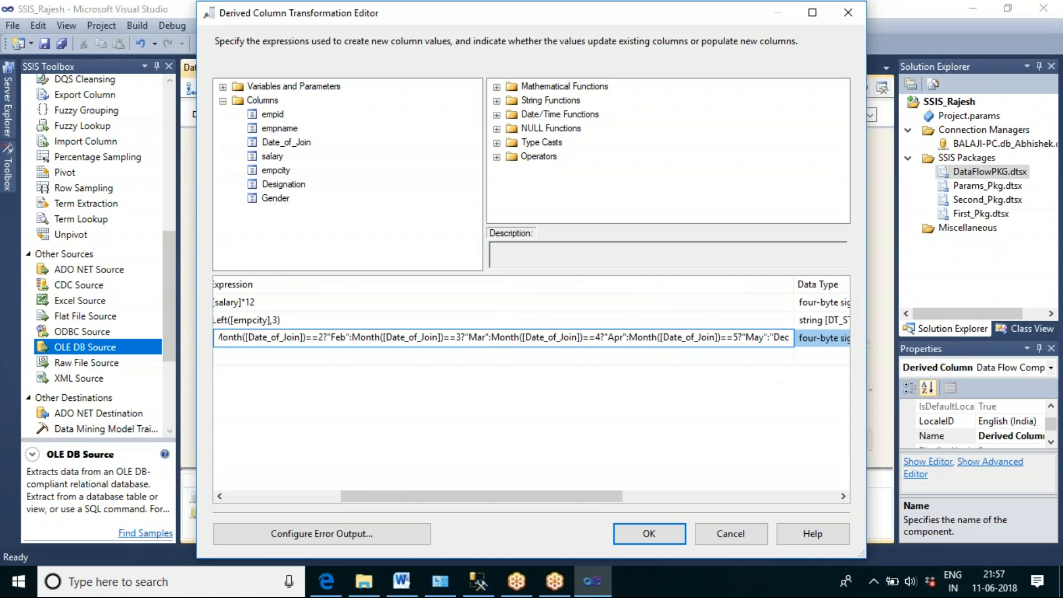
type("\"")
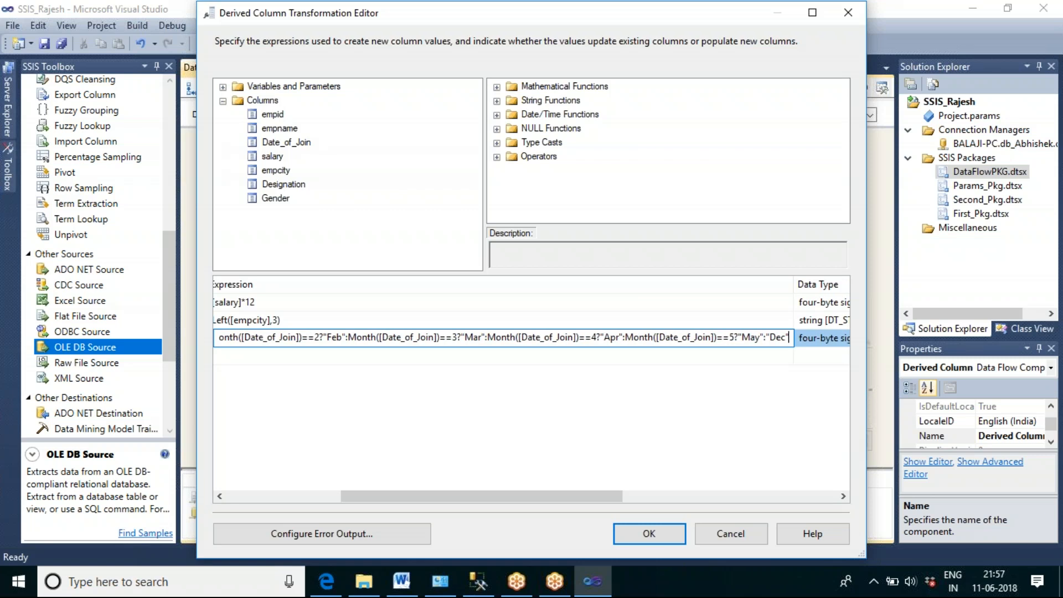
type(")")
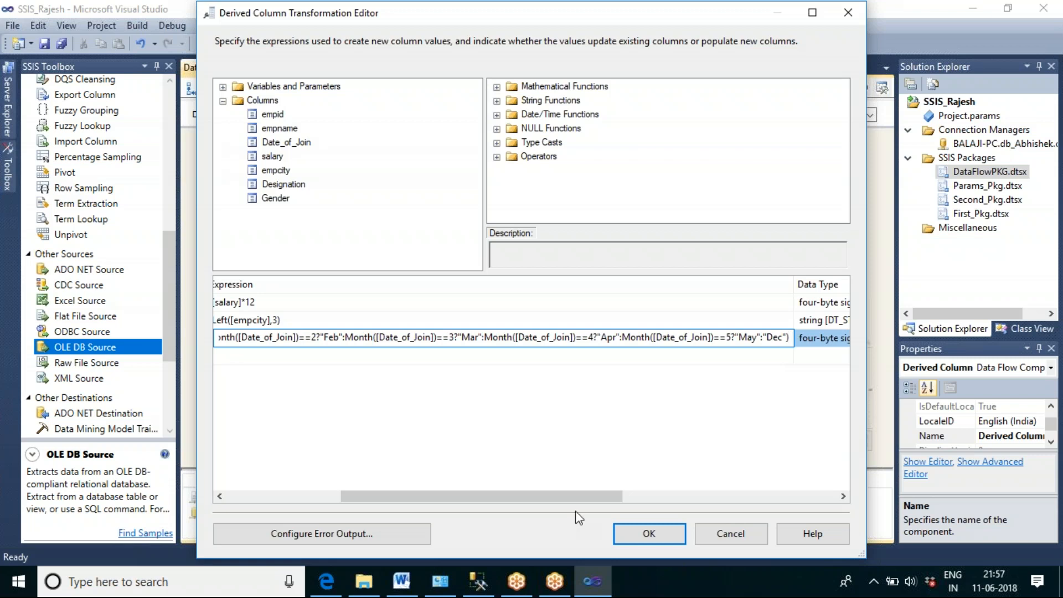
Step: Check the complete month expression from its opening parenthesis to its closing parenthesis
left_click_drag(515, 498, 343, 499)
left_click(492, 338)
key("Home")
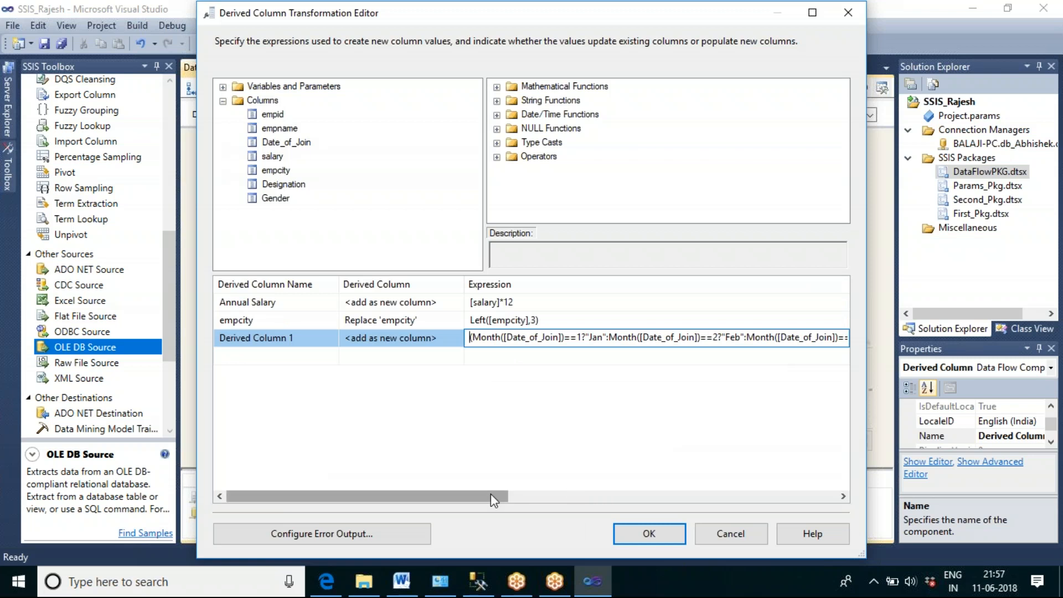
type("1")
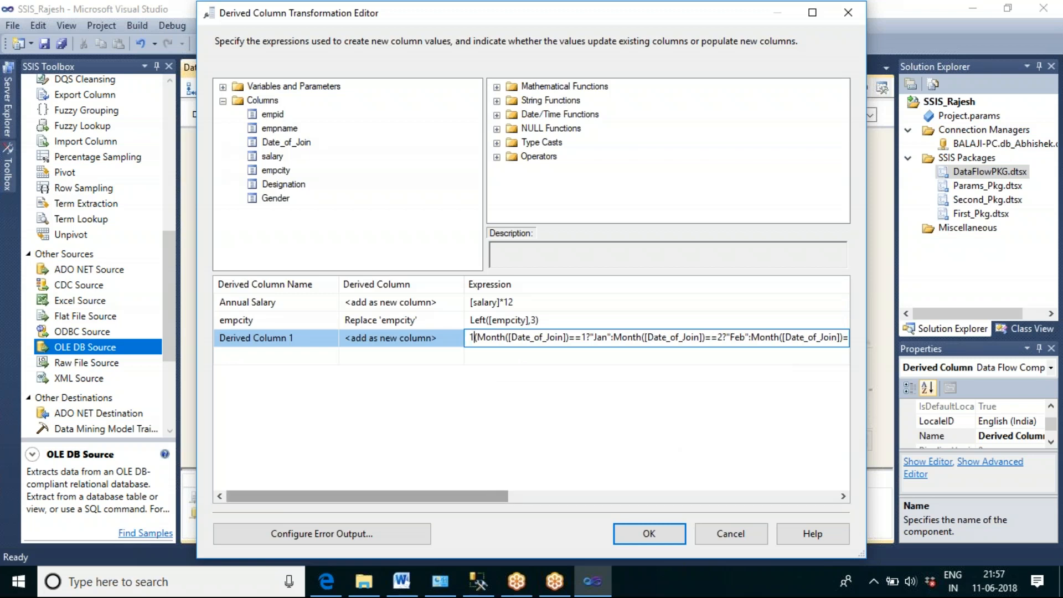
key("BackSpace")
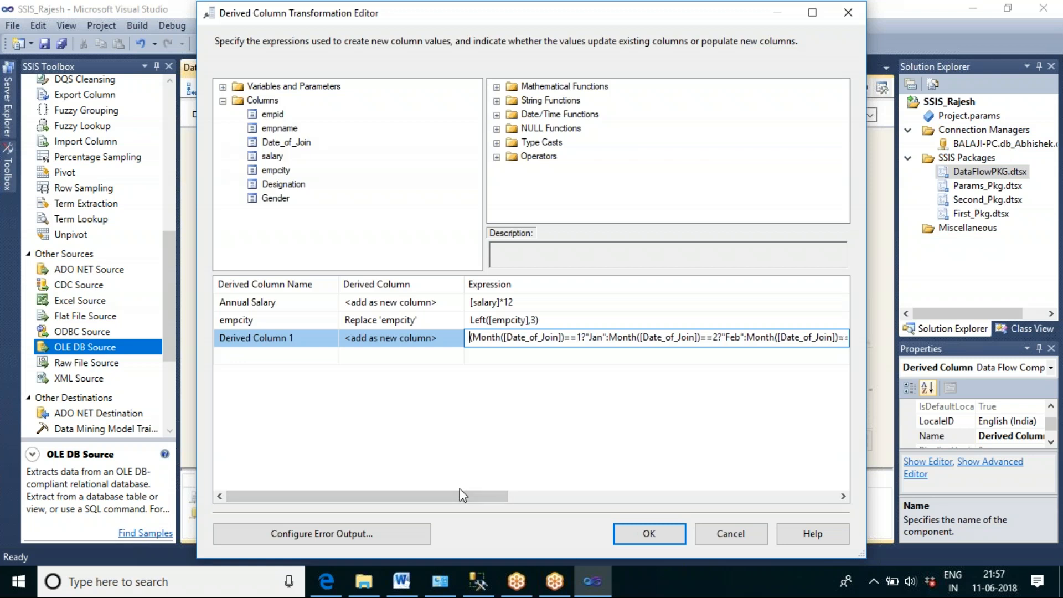
key("End")
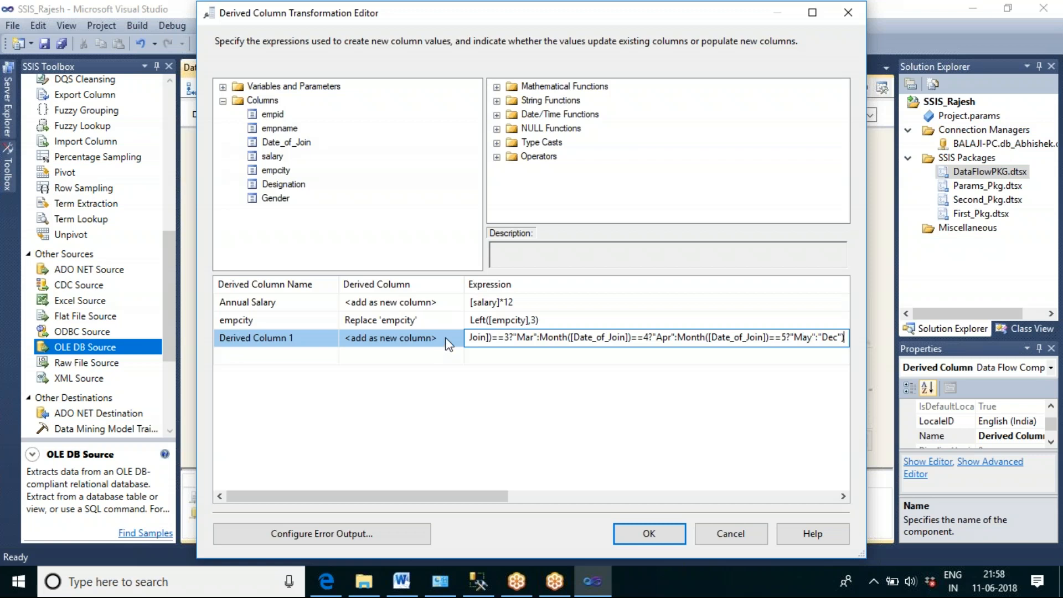
Step: Rename the derived column that holds the month expression as MonthName_DOJ
left_click(304, 337)
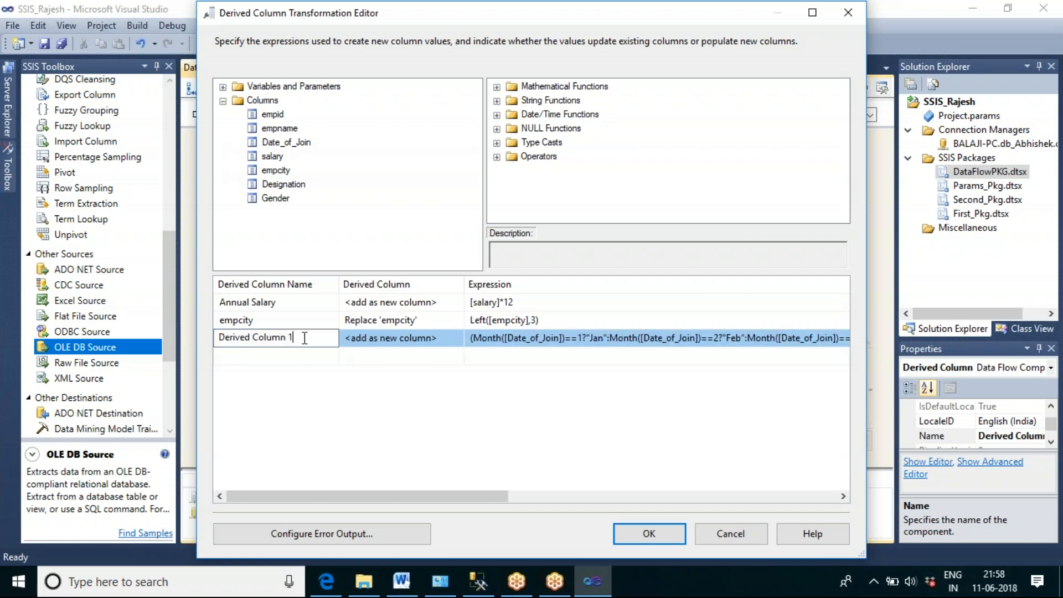
key("BackSpace")
key("BackSpace")
key("BackSpace")
key("BackSpace")
key("BackSpace")
key("BackSpace")
key("BackSpace")
key("BackSpace")
key("BackSpace")
key("BackSpace")
key("BackSpace")
key("BackSpace")
key("BackSpace")
key("BackSpace")
key("BackSpace")
key("BackSpace")
type("MonthName_DOJ")
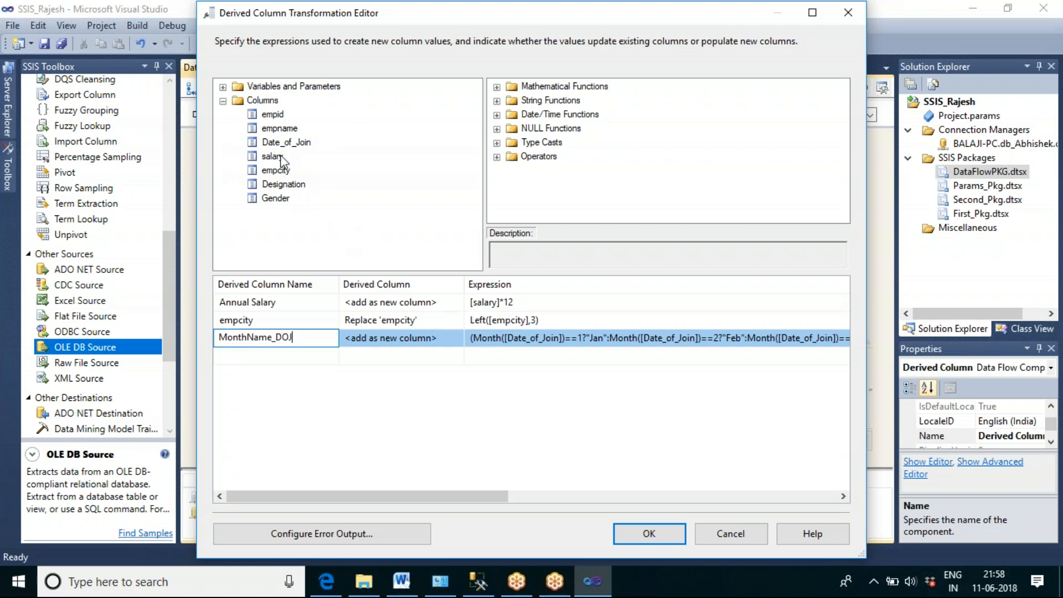
Step: Add a new derived column from empname with the expression Upper([empname])
left_click_drag(279, 142, 494, 354)
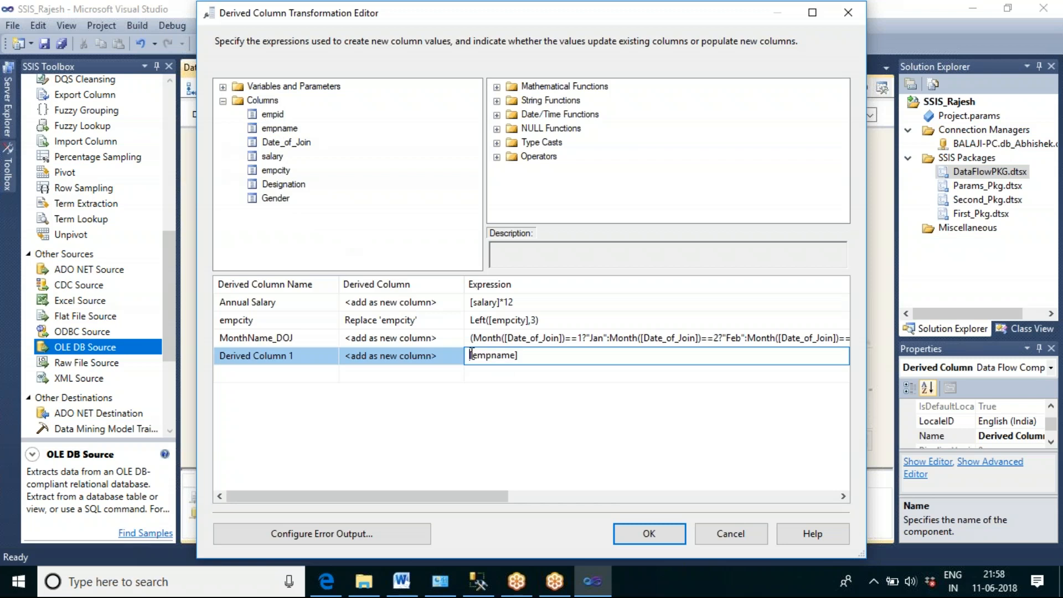
type("uPP")
key("BackSpace")
key("BackSpace")
key("BackSpace")
type("Upper")
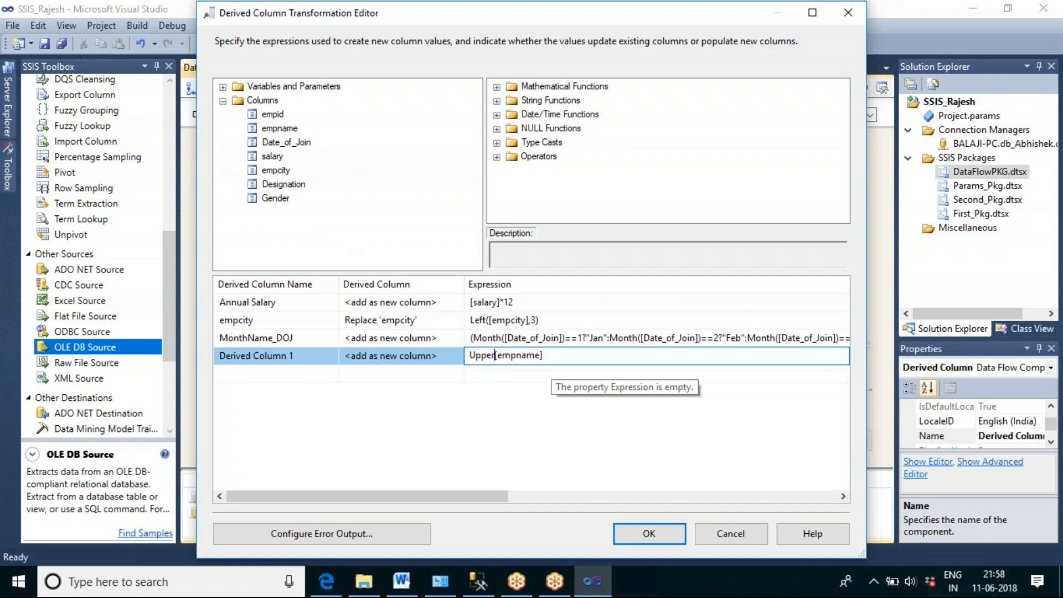
type("(")
left_click(564, 361)
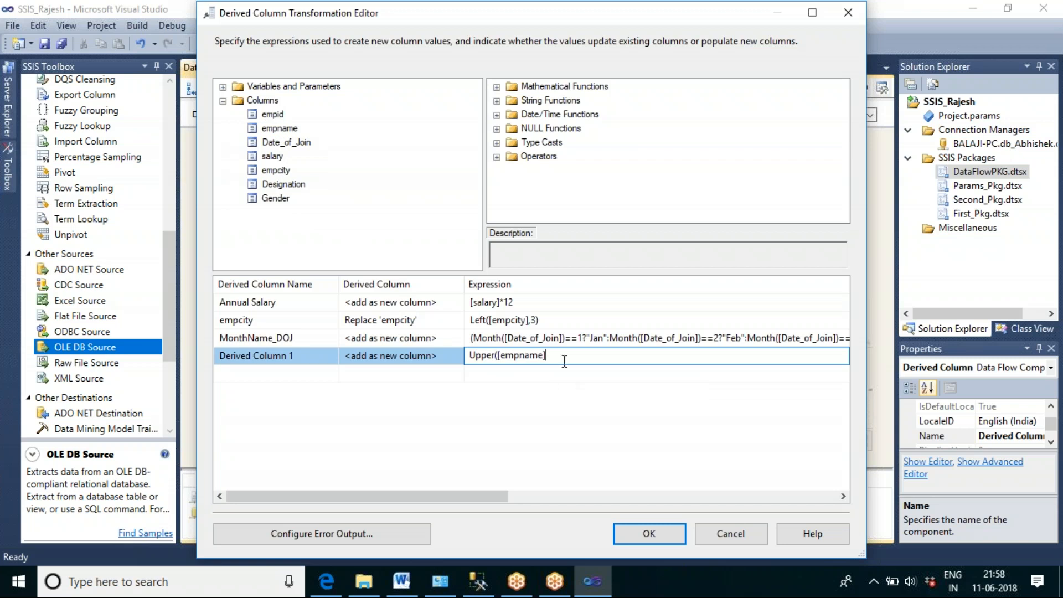
type(")")
Step: Examine the available string functions, including the descriptions of LEFT and UPPER
left_click(496, 100)
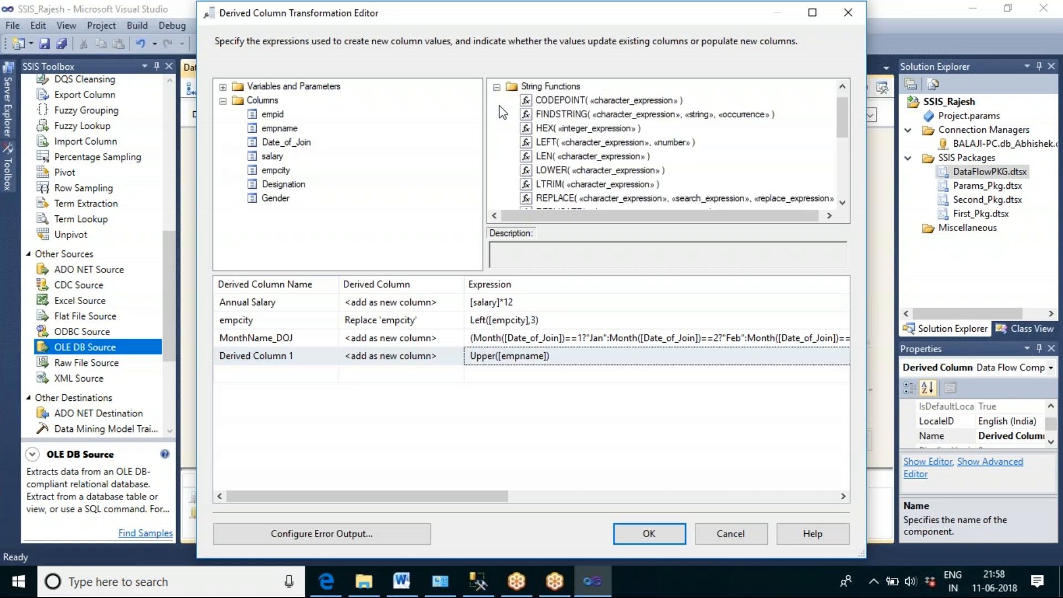
left_click(554, 142)
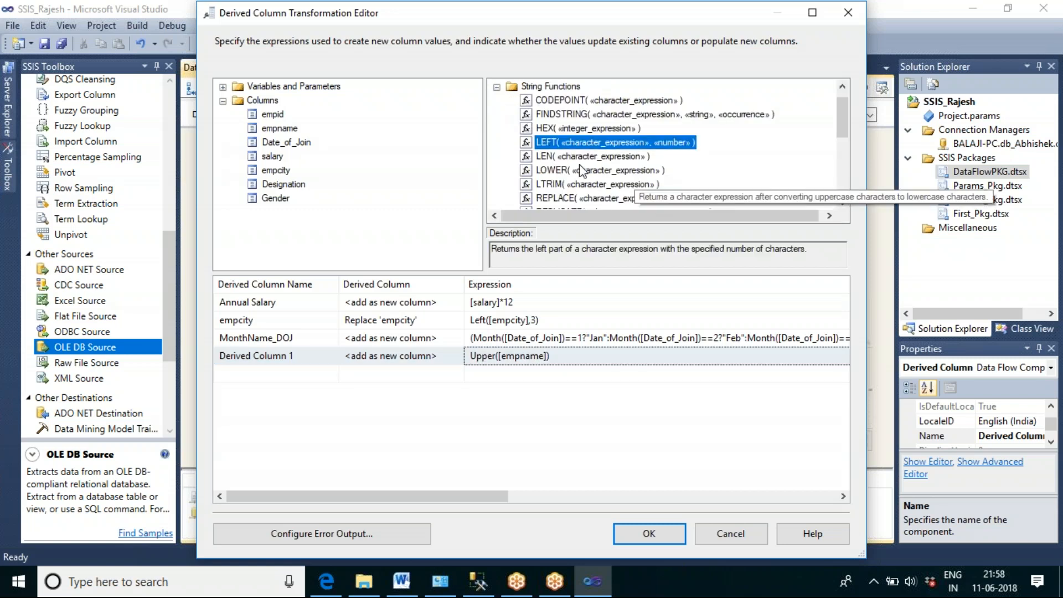
scroll(633, 177, "down", 1)
scroll(634, 177, "down", 2)
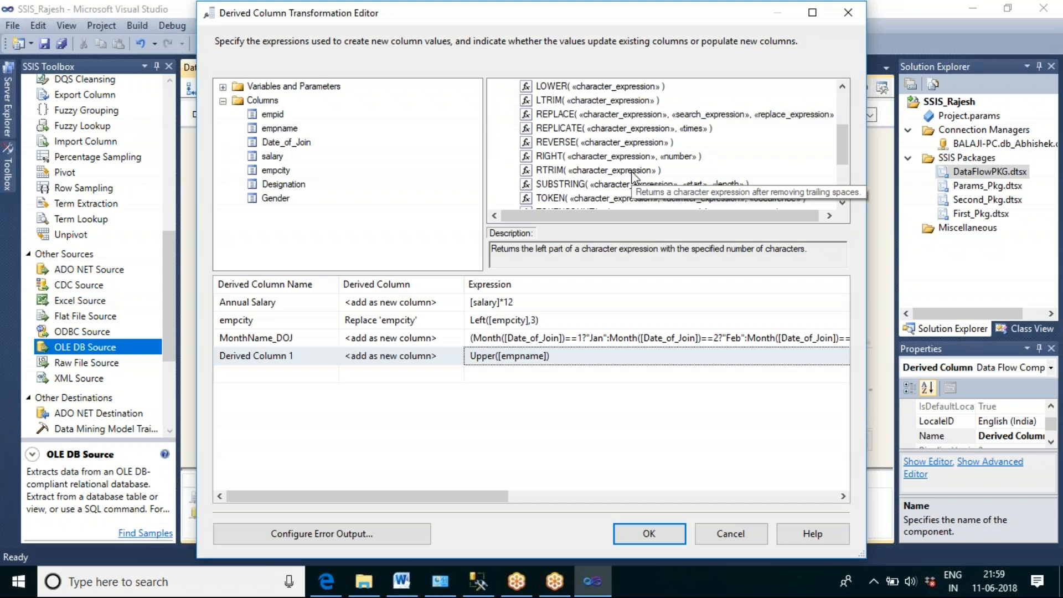
scroll(634, 177, "down", 1)
left_click(571, 157)
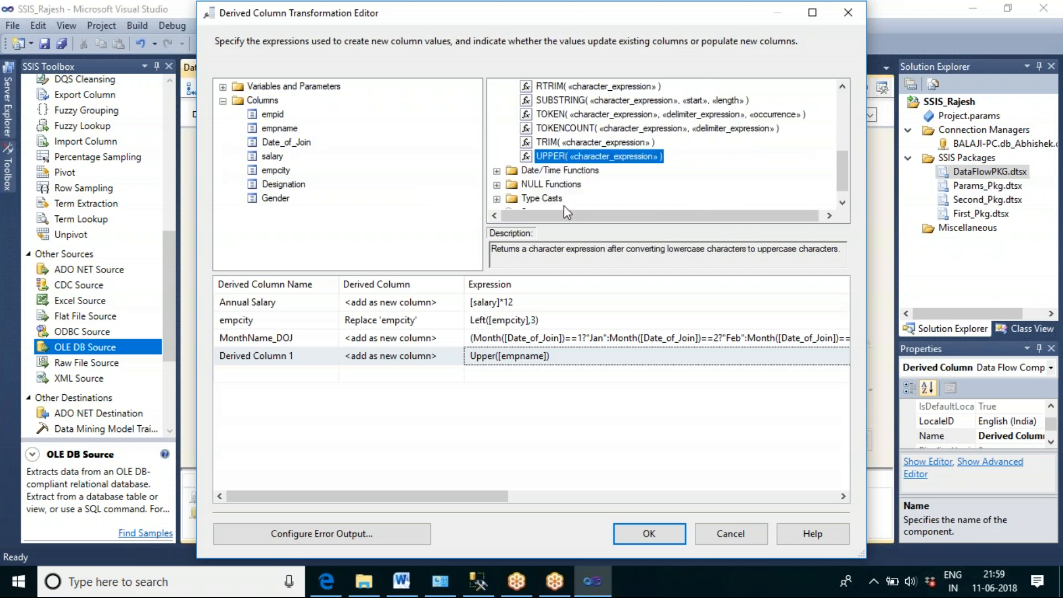
Step: Examine the date/time functions GETDATE and MONTH and the mathematical function POWER
left_click(497, 171)
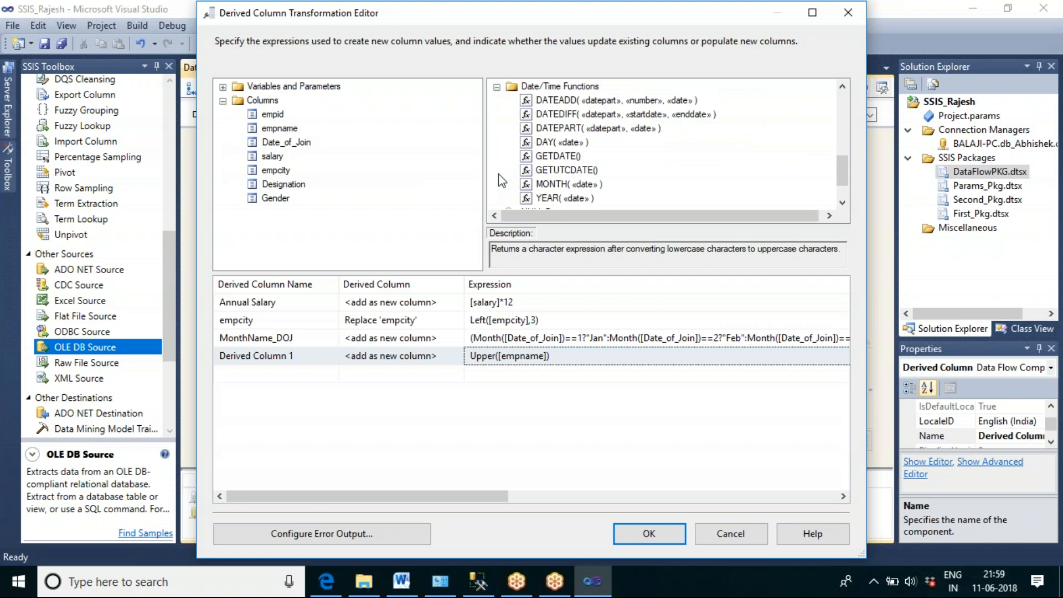
left_click(567, 156)
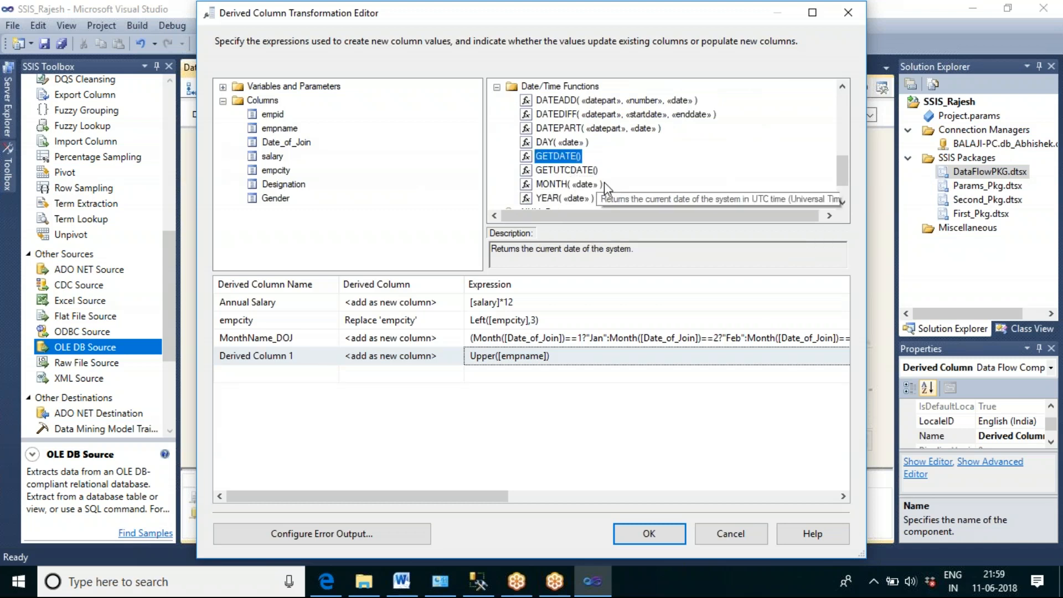
left_click(568, 184)
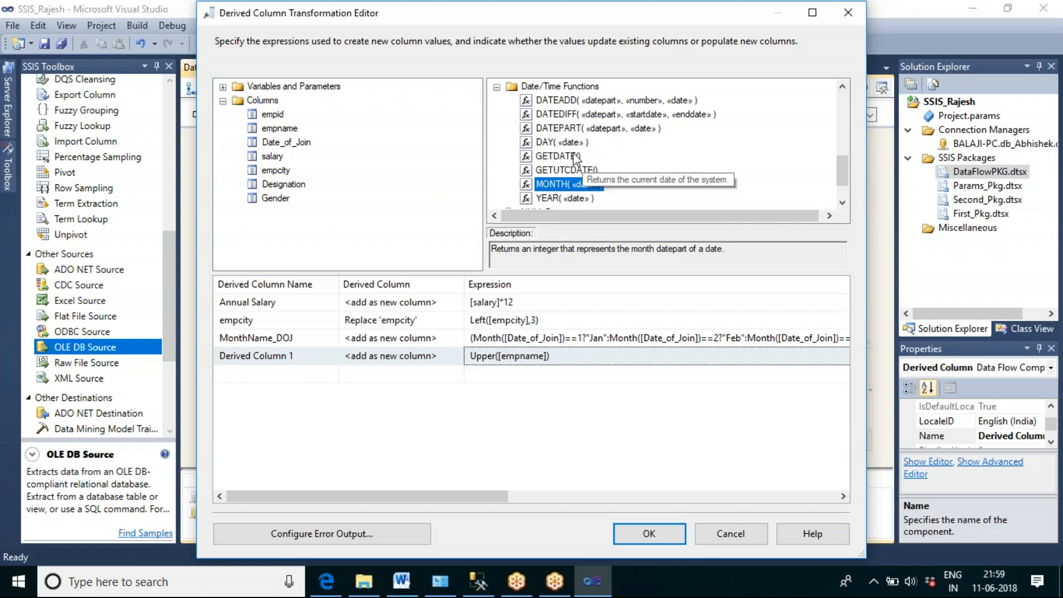
left_click(496, 87)
scroll(612, 162, "up", 5)
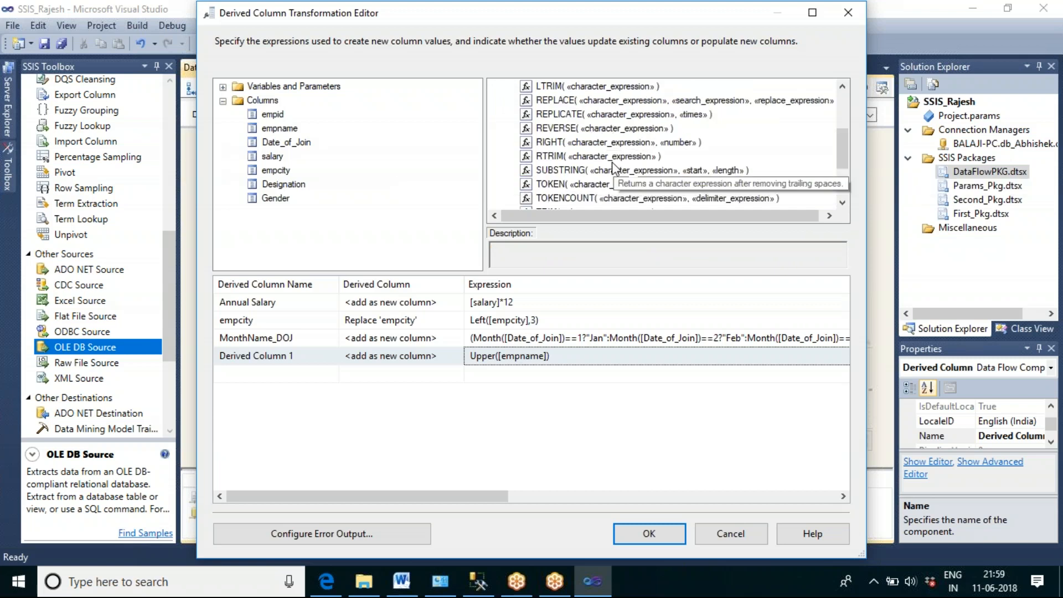
left_click(497, 100)
left_click(497, 87)
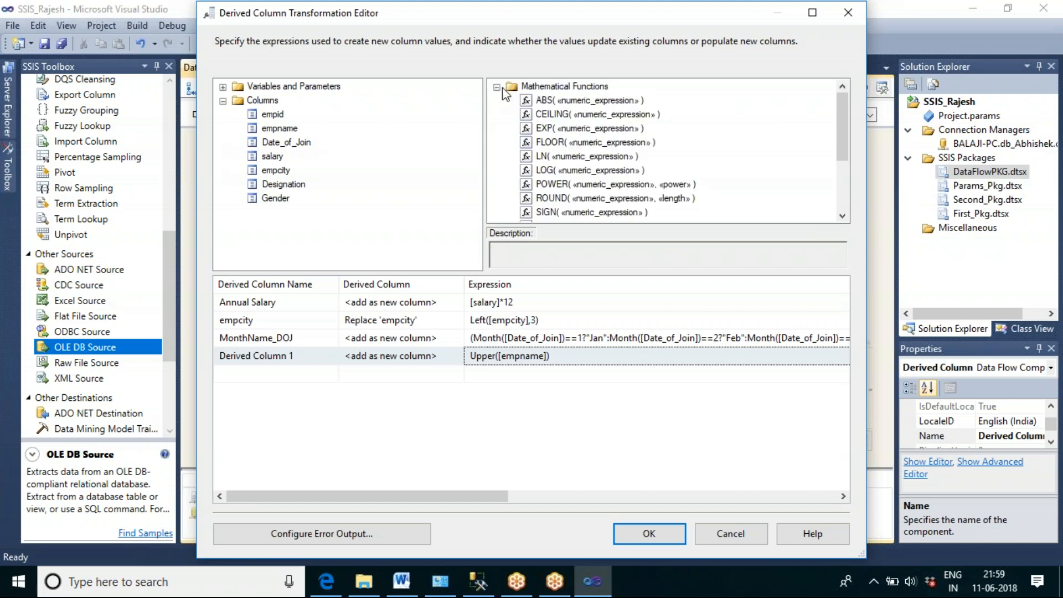
left_click(551, 185)
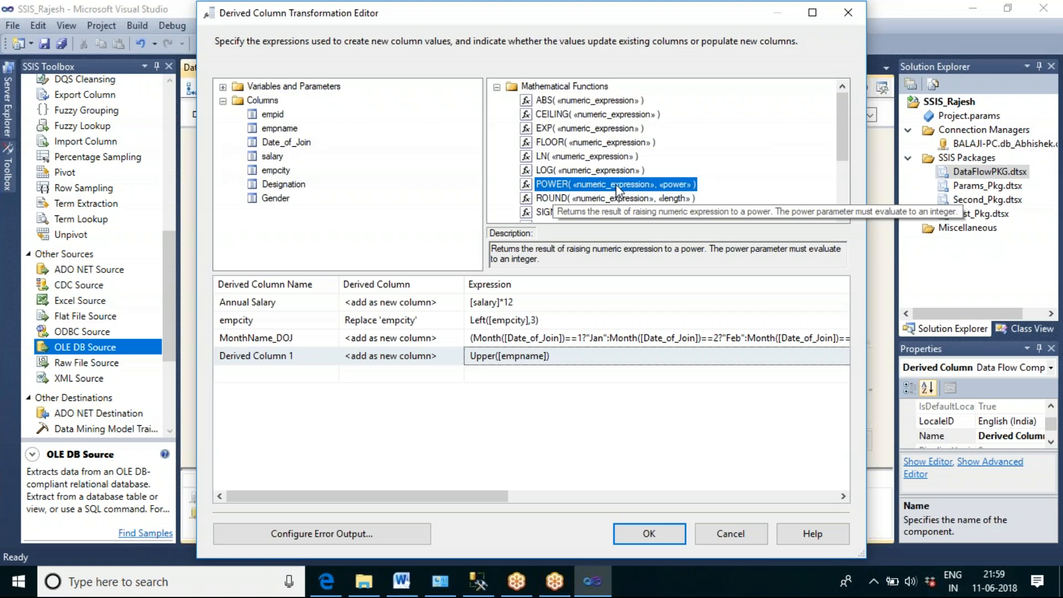
left_click(496, 87)
Step: Examine the DT_WSTR, DT_STR and DT_DATE type casts and the data types of the derived columns
left_click(536, 142)
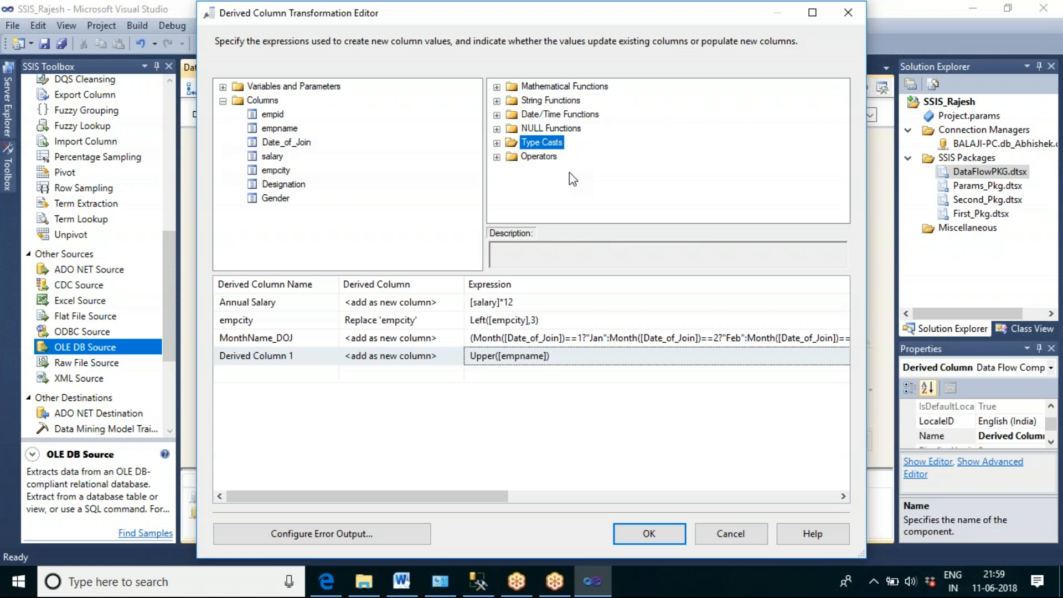
left_click(499, 145)
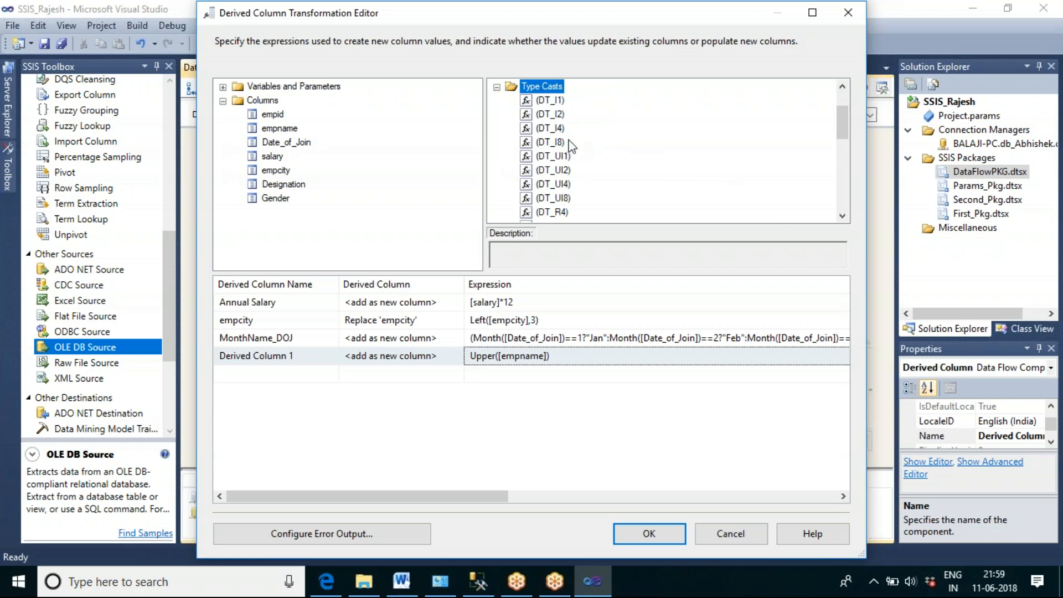
left_click(842, 216)
left_click(841, 216)
left_click(842, 216)
left_click(841, 216)
left_click(841, 216)
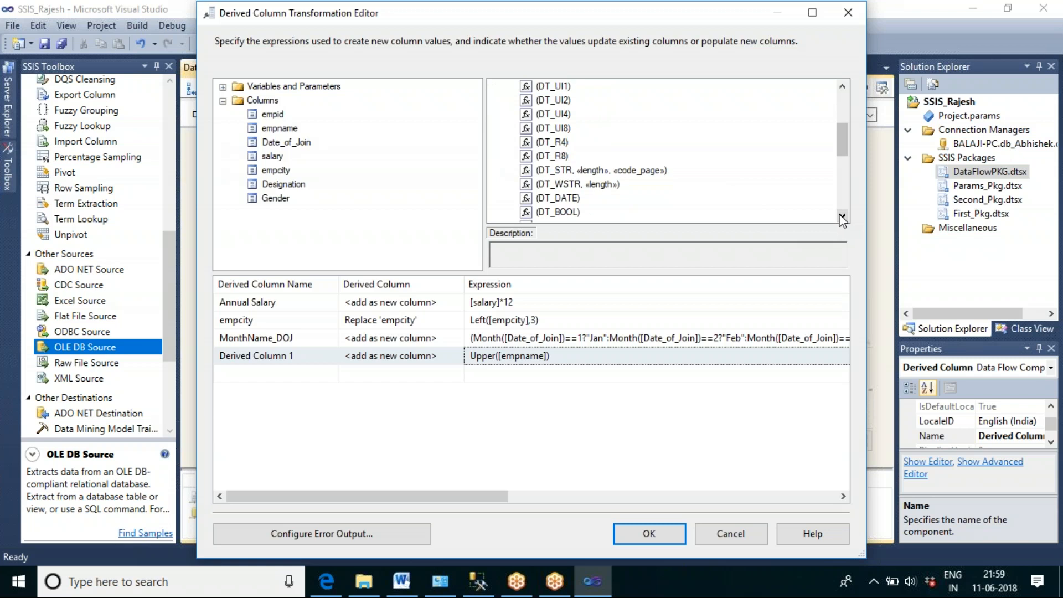
left_click(613, 185)
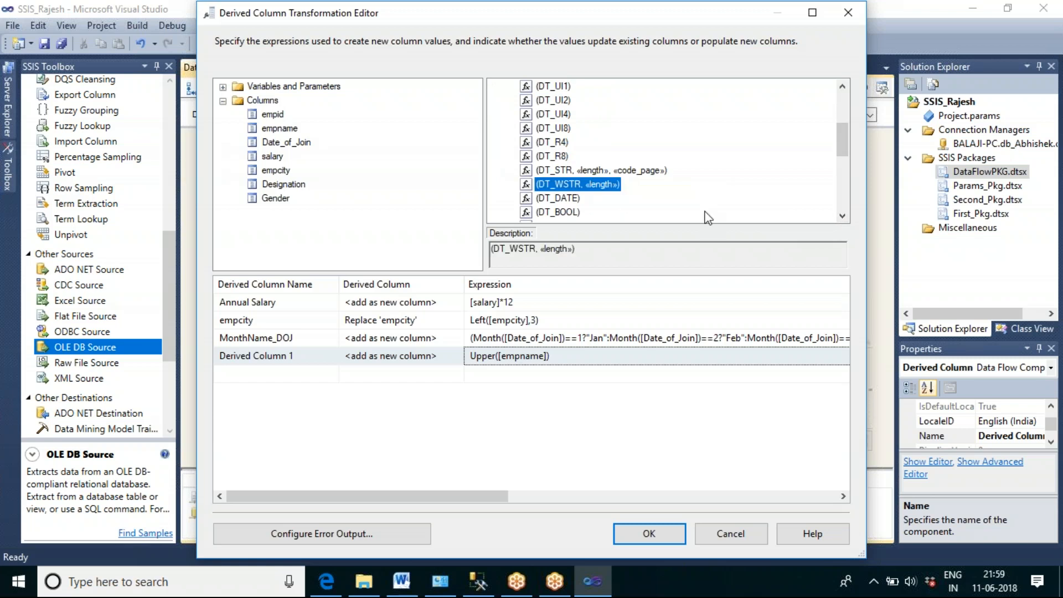
left_click(587, 171)
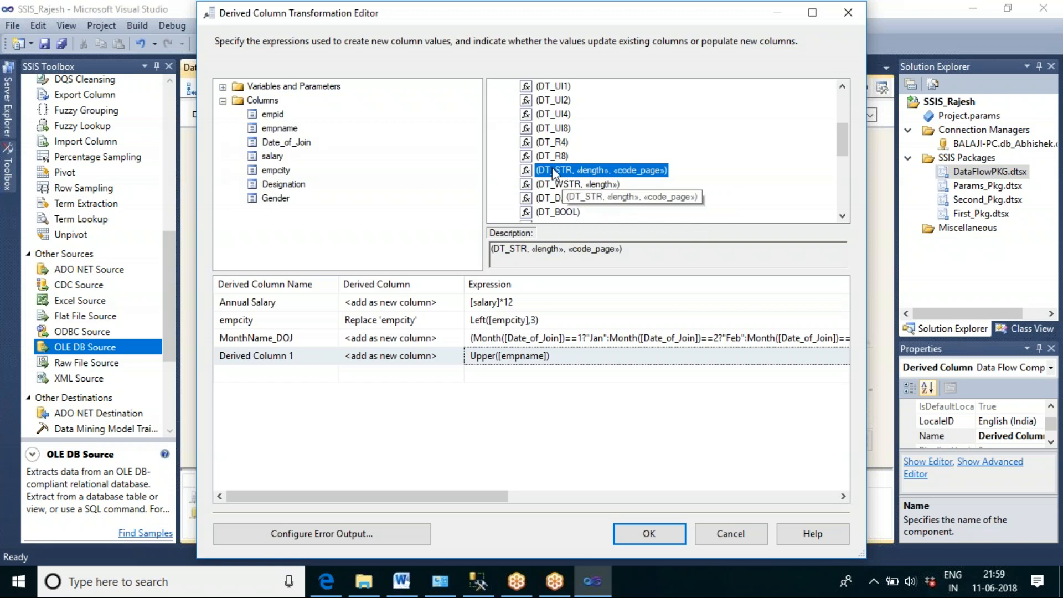
left_click(570, 185)
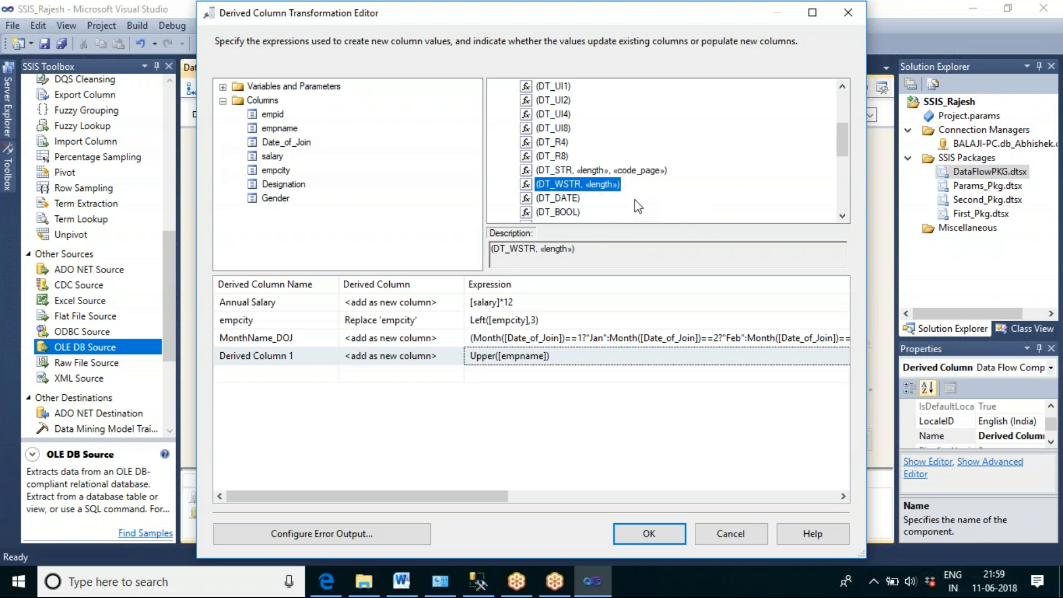
left_click(561, 198)
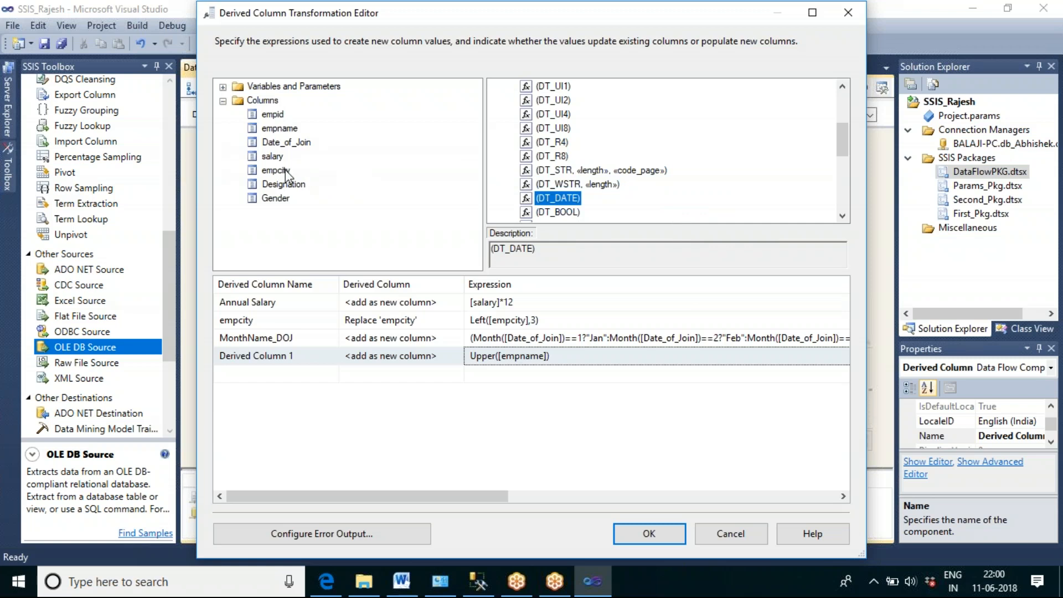
left_click_drag(506, 498, 675, 507)
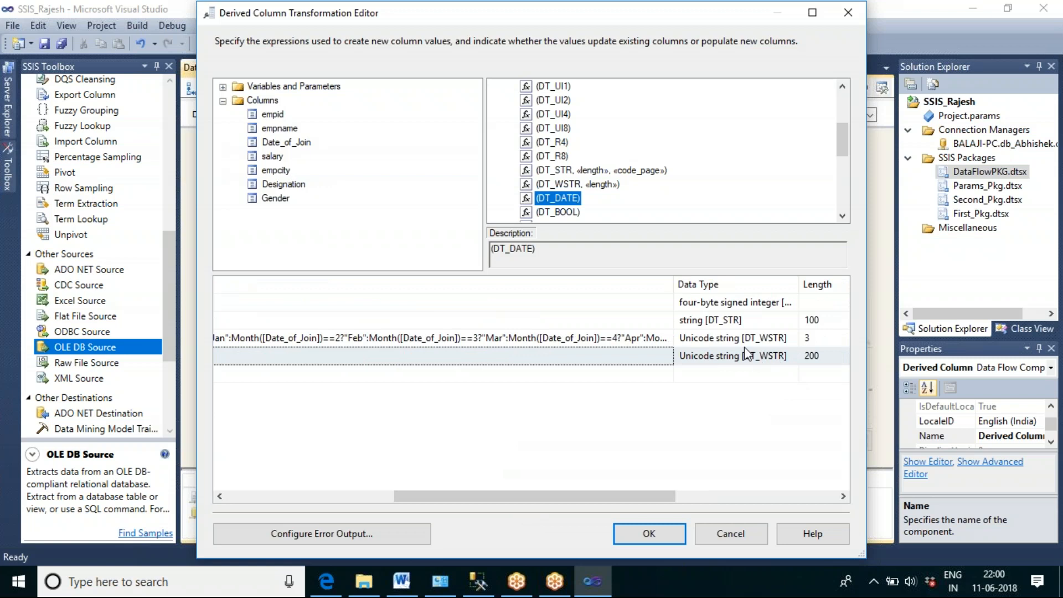
Step: Cast the Upper([empname]) expression to a non-Unicode string by prefixing it with (DT_STR,30,1252), and check the code page
left_click_drag(674, 284, 366, 277)
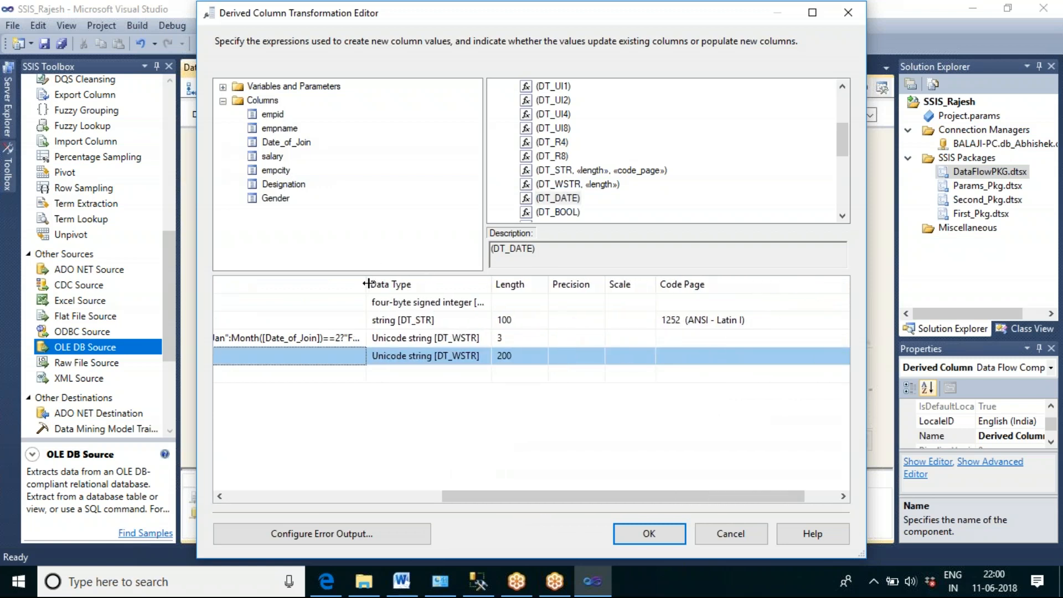
left_click_drag(495, 496, 330, 497)
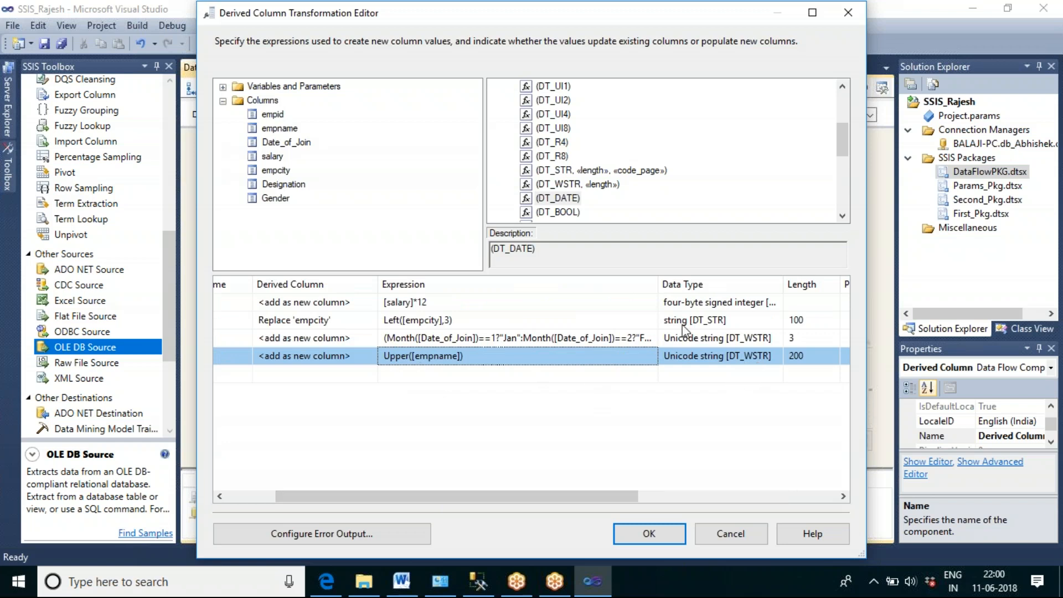
left_click_drag(658, 284, 541, 285)
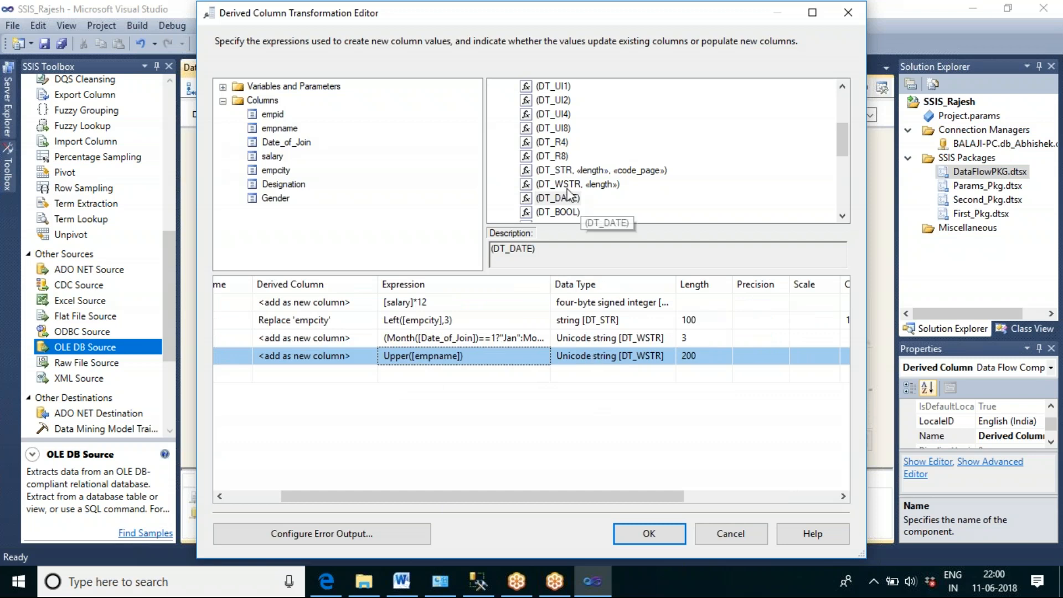
left_click(555, 172)
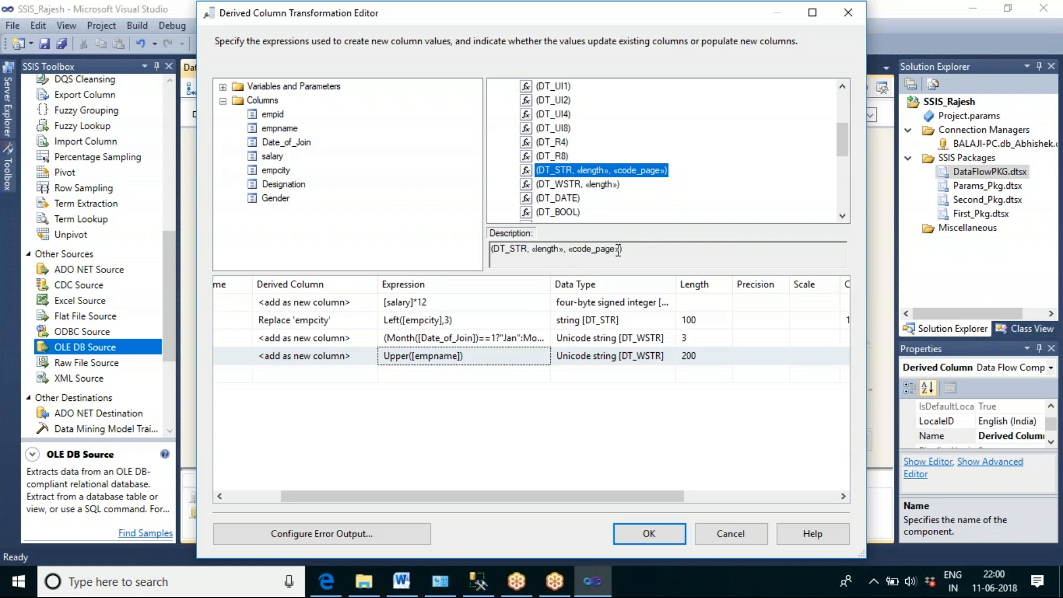
left_click(386, 358)
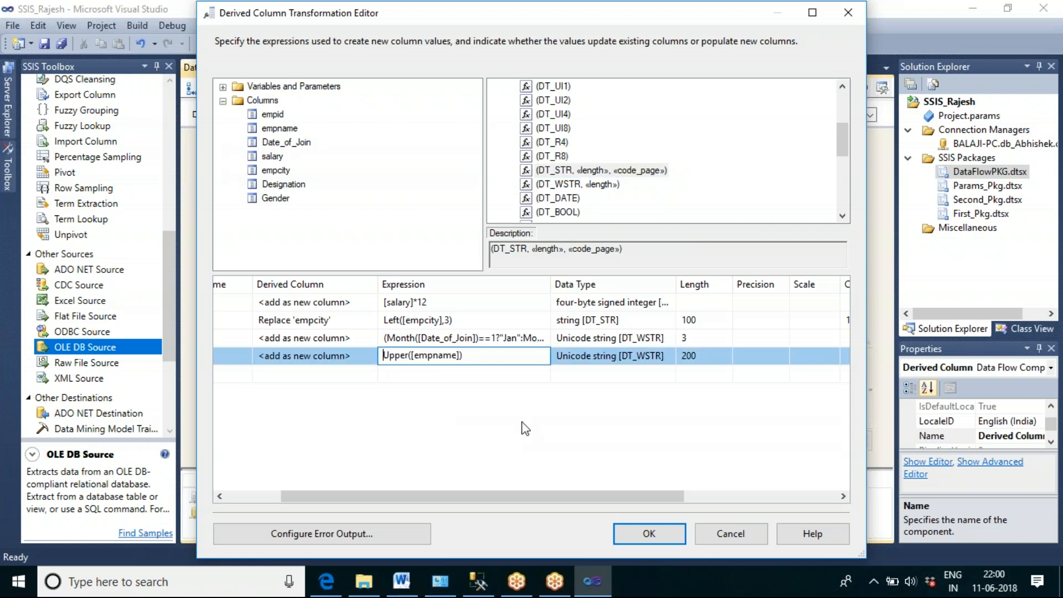
type("(D")
type("T_S")
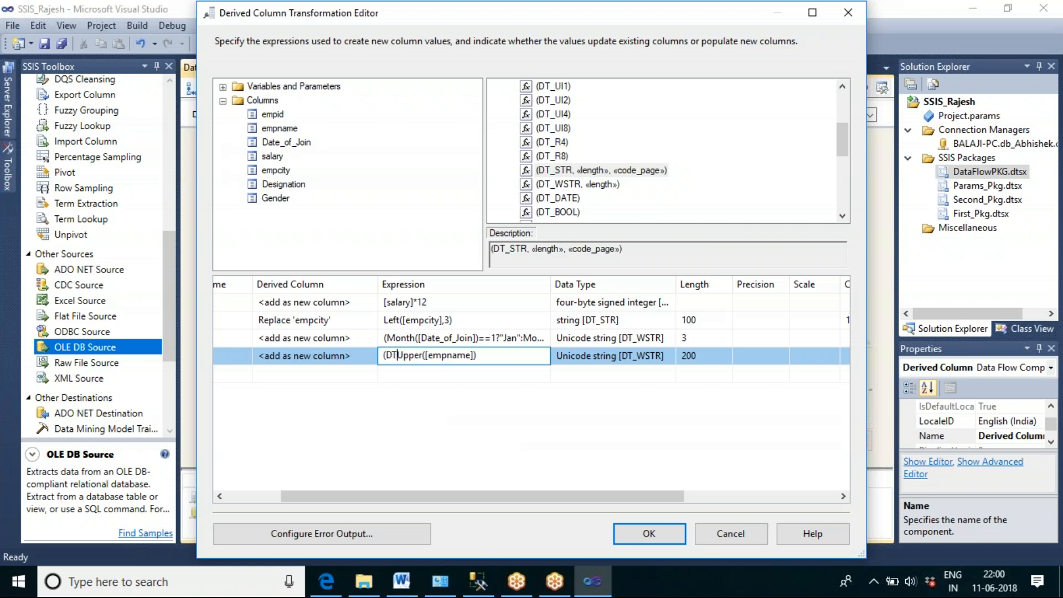
type("TR,")
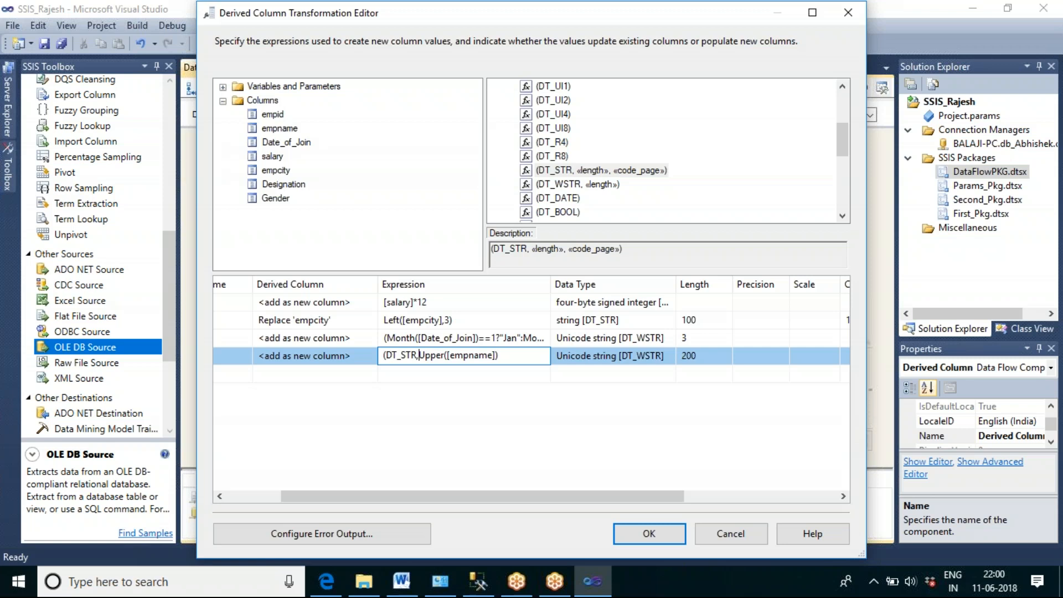
type("30")
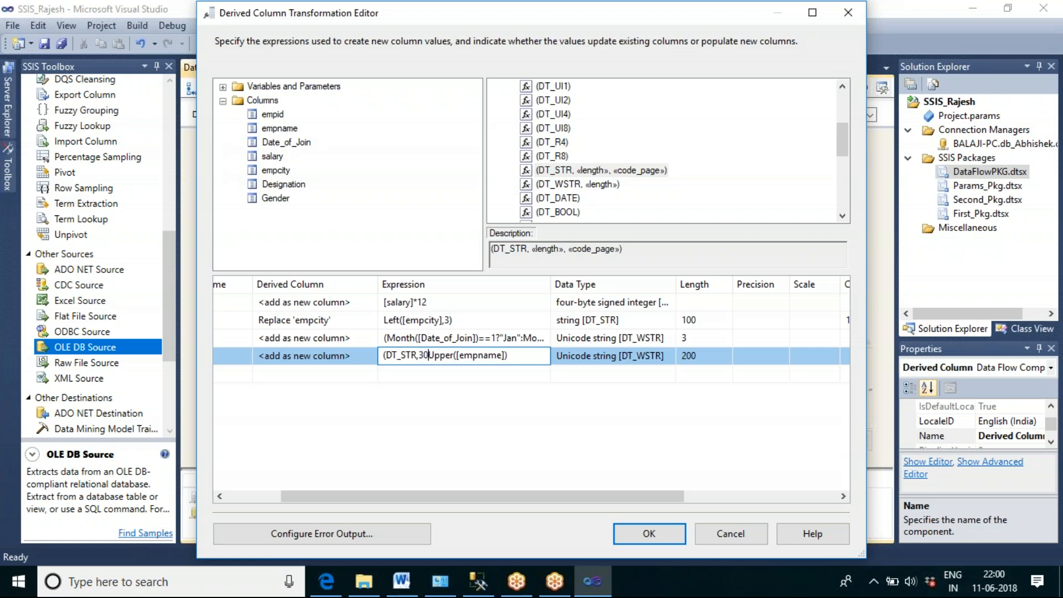
type(",")
type("125")
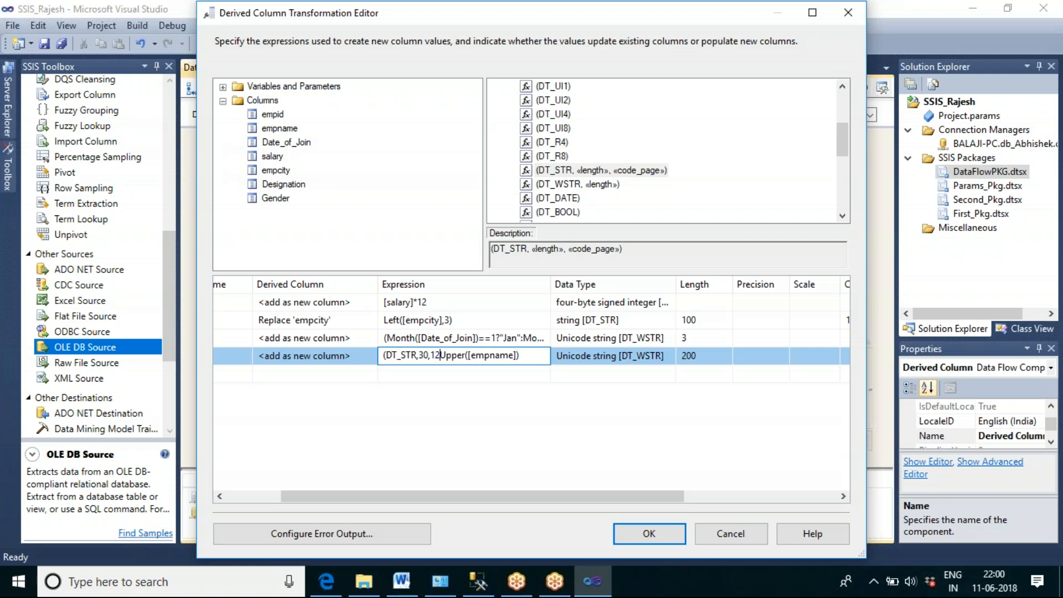
type("2")
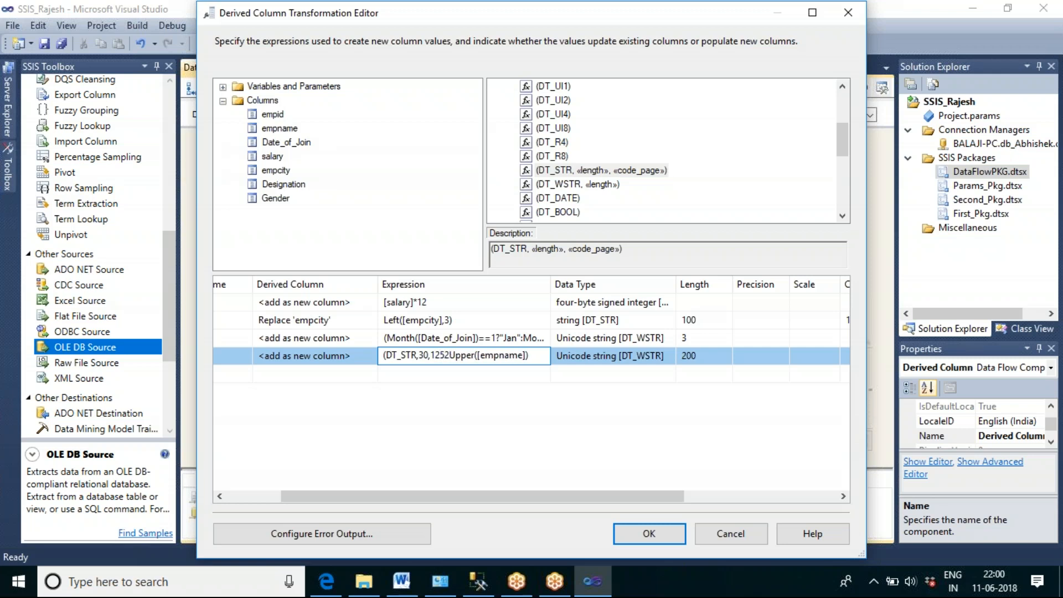
type(")")
left_click_drag(430, 354, 449, 355)
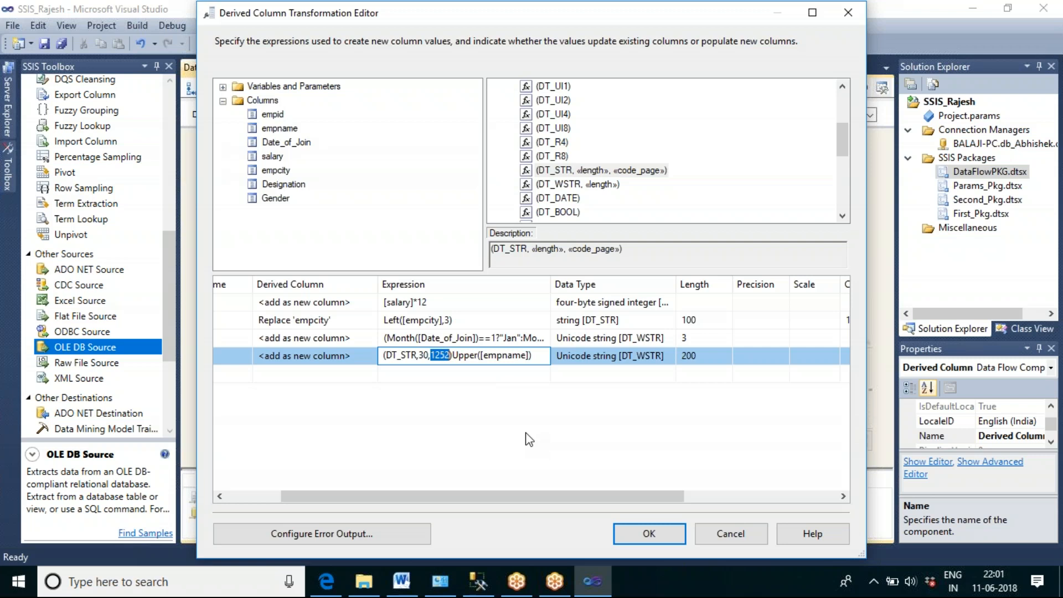
left_click(512, 406)
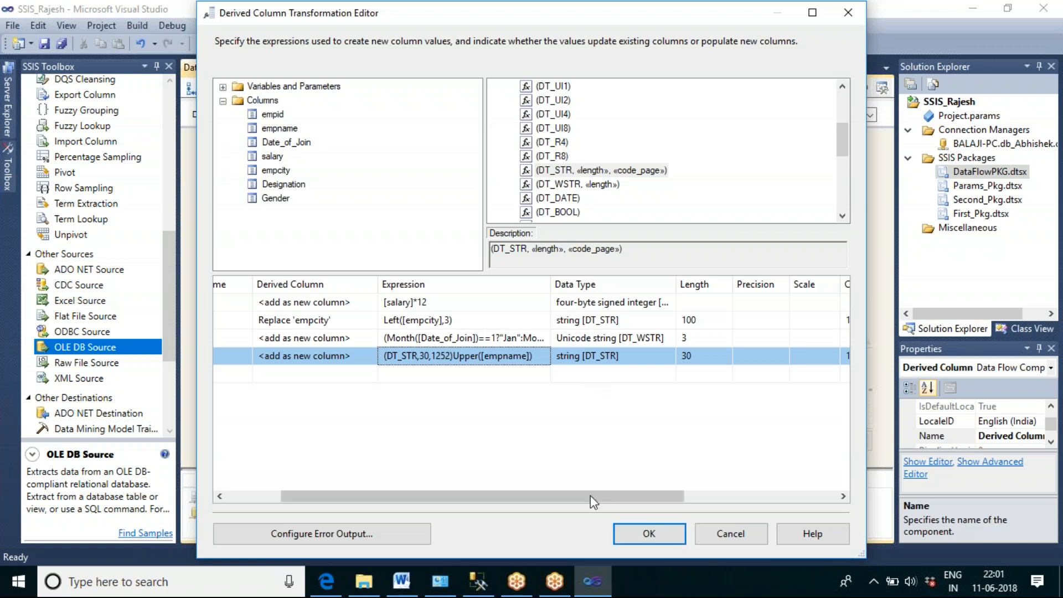
left_click_drag(585, 493, 732, 493)
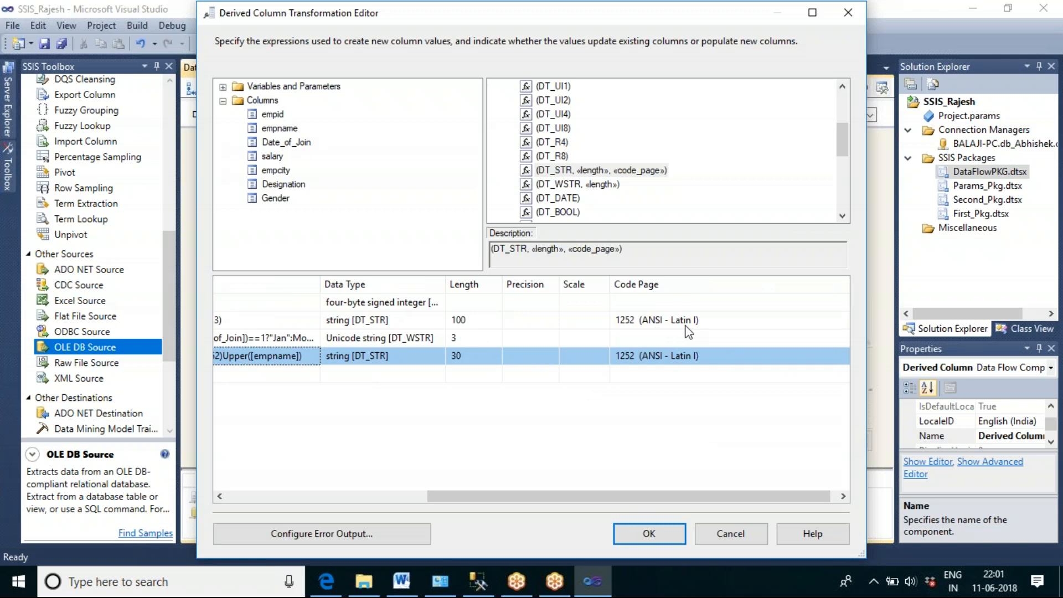
left_click_drag(643, 493, 456, 503)
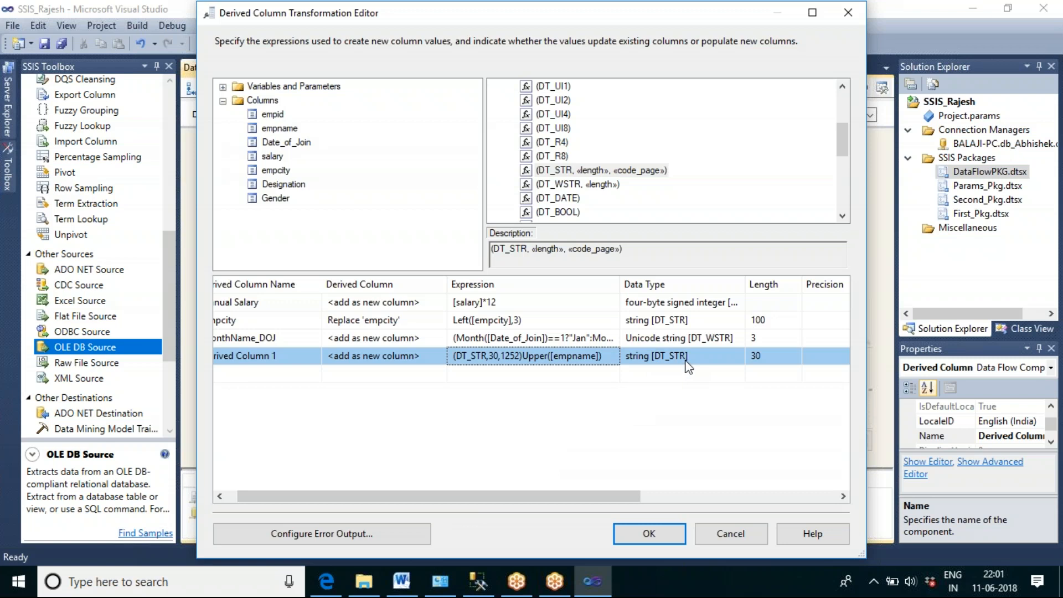
Step: Cut the (DT_STR,30,1252) cast from the Upper([empname]) expression and paste it back in front
left_click(522, 356)
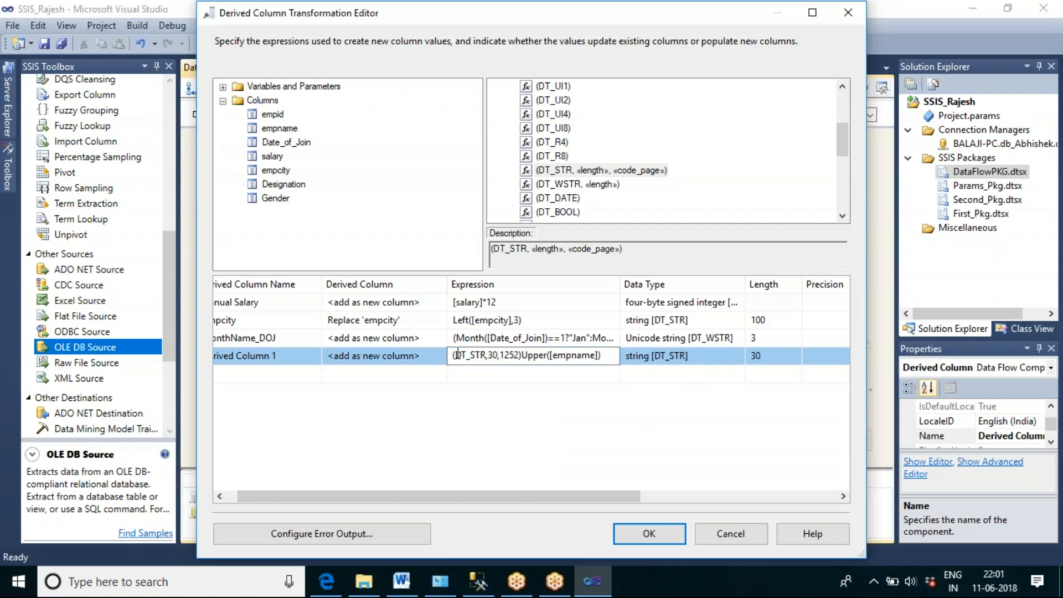
left_click_drag(453, 355, 520, 408)
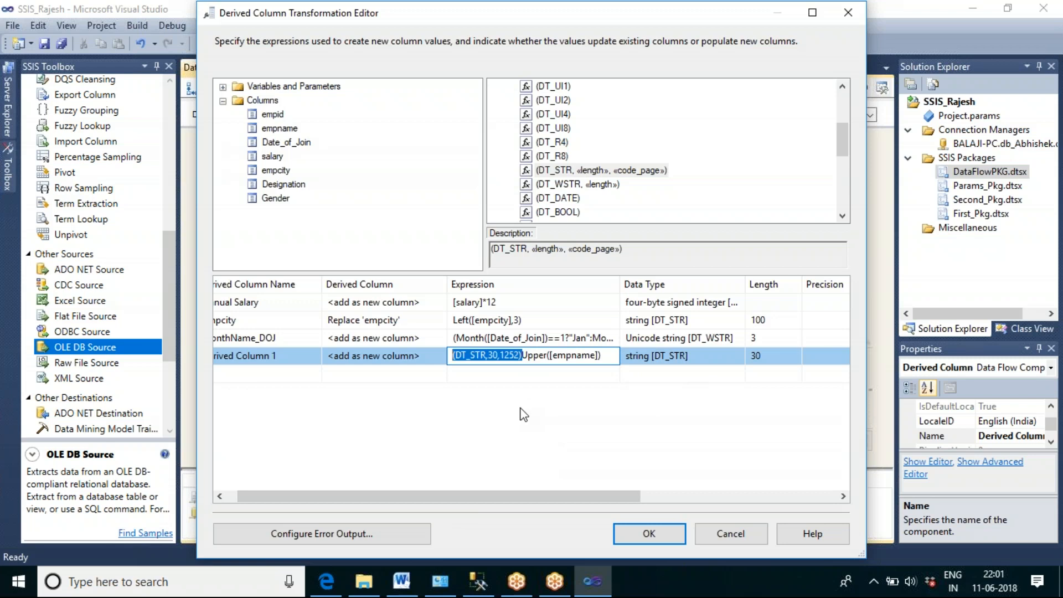
key("ctrl+x")
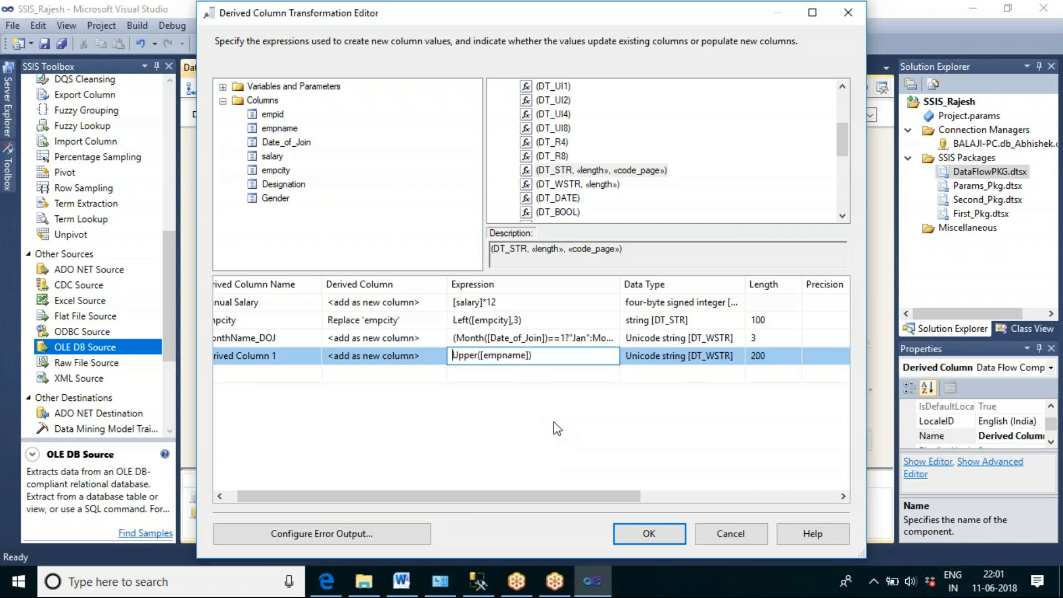
left_click(554, 421)
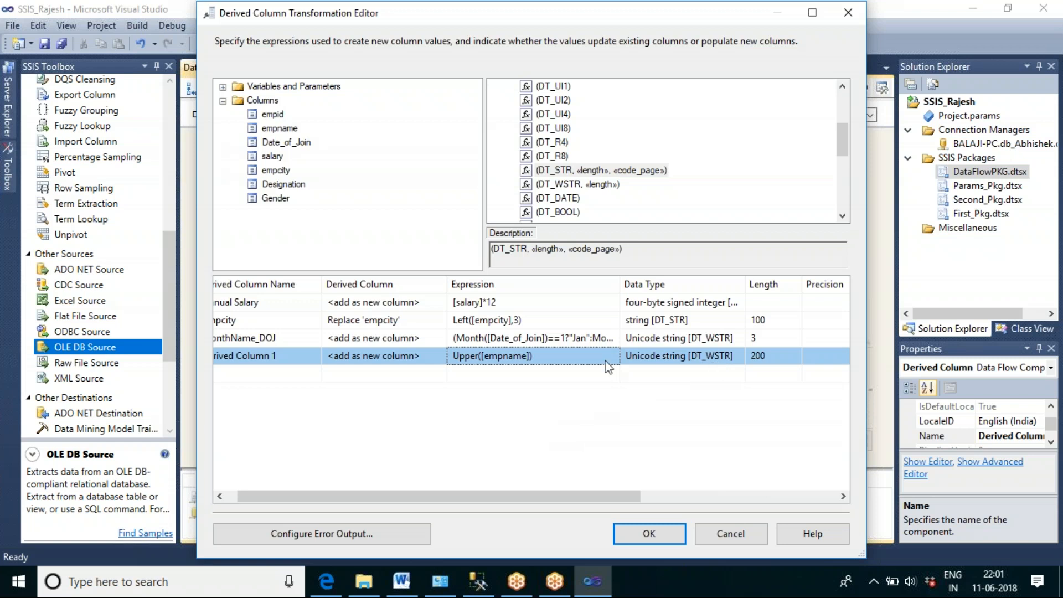
left_click(455, 359)
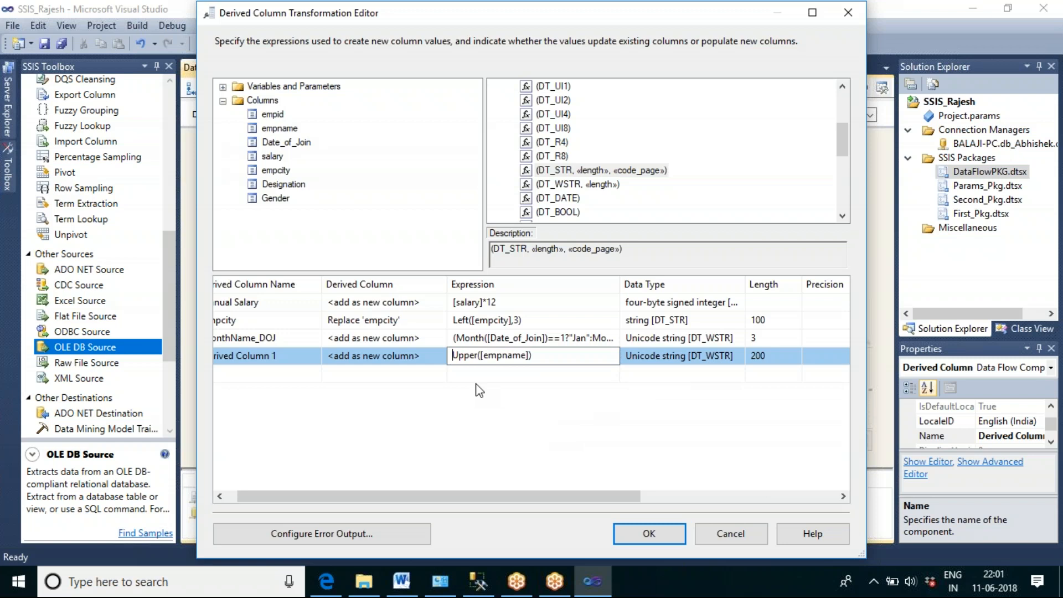
key("ctrl+v")
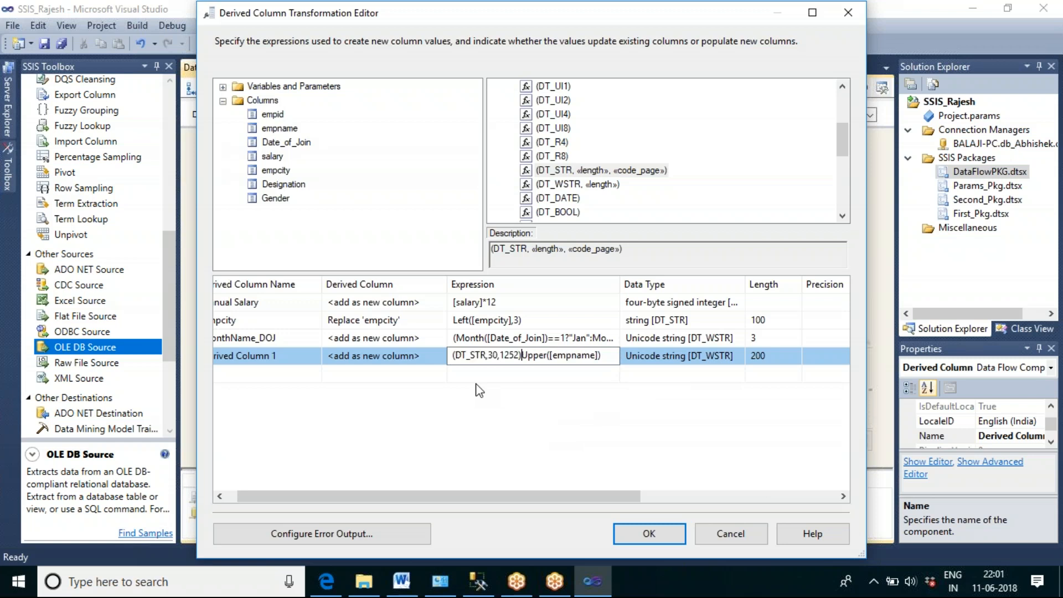
left_click(510, 398)
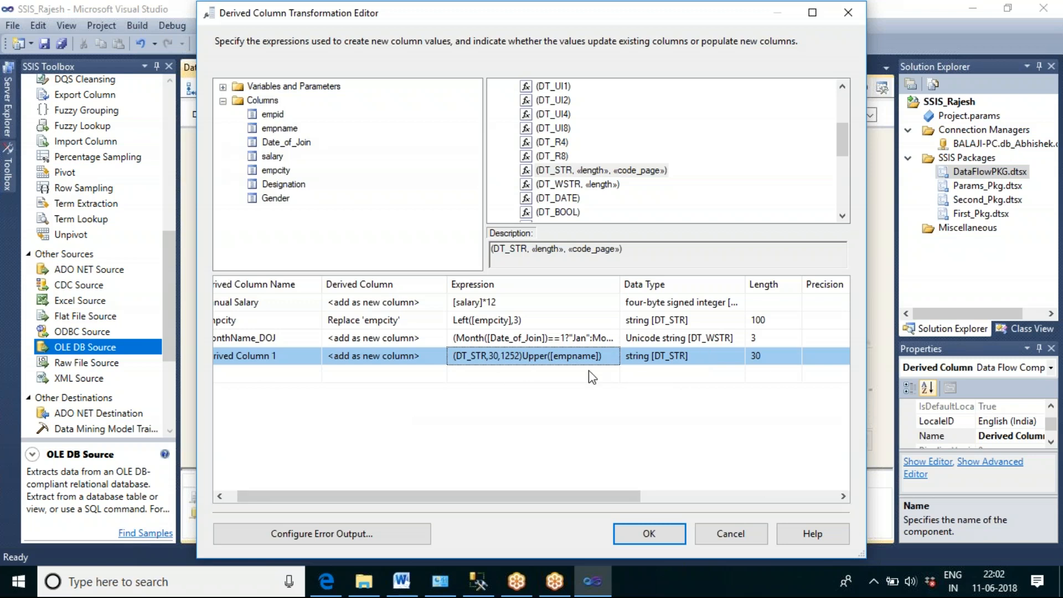
Step: Set the uppercase name expression to replace 'empname' and add a new derived column based on Gender
left_click(428, 356)
left_click(441, 358)
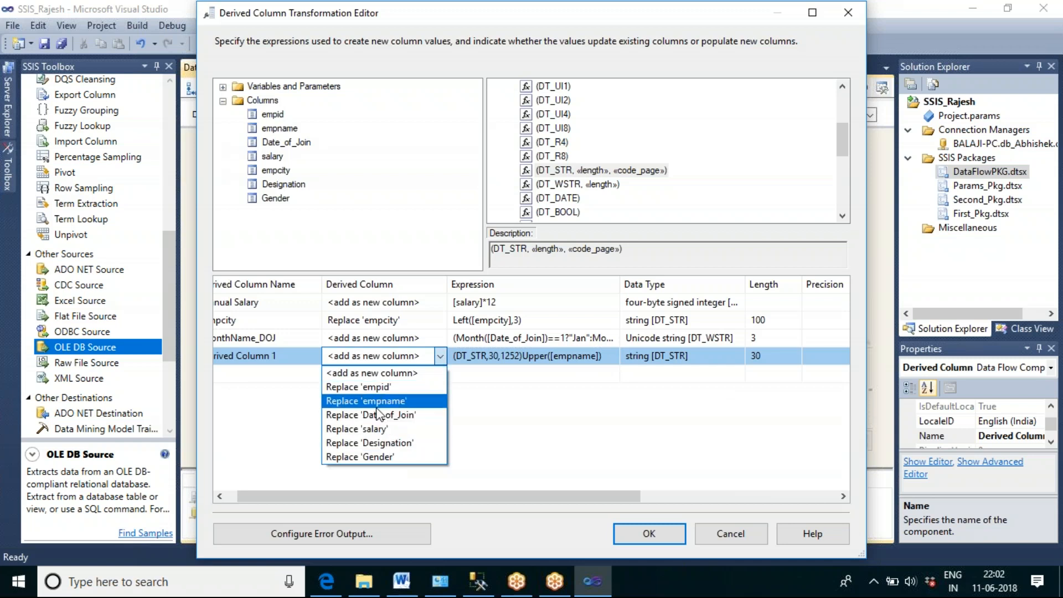
left_click(381, 401)
left_click_drag(362, 491, 351, 491)
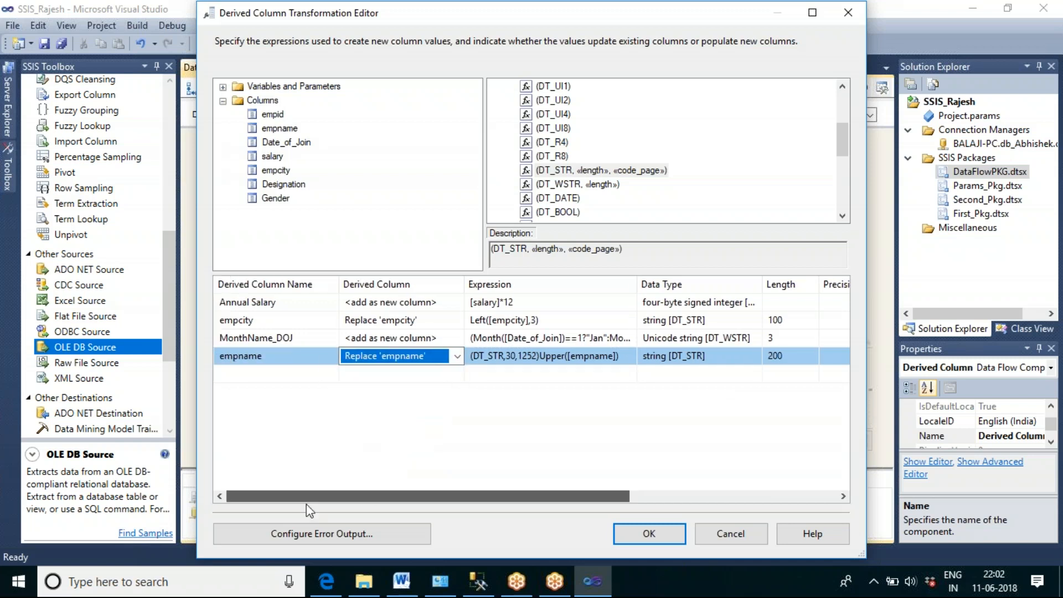
left_click_drag(271, 200, 493, 376)
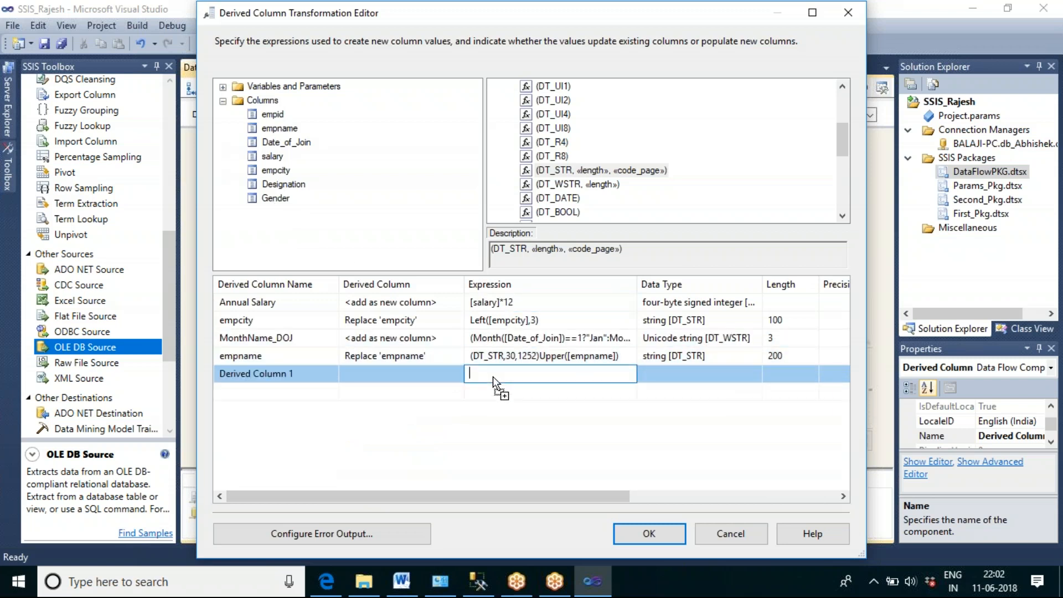
left_click(539, 377)
Step: Switch to SQL Server Management Studio and examine the Gender values in the tbl_empl_master query results
left_click(479, 581)
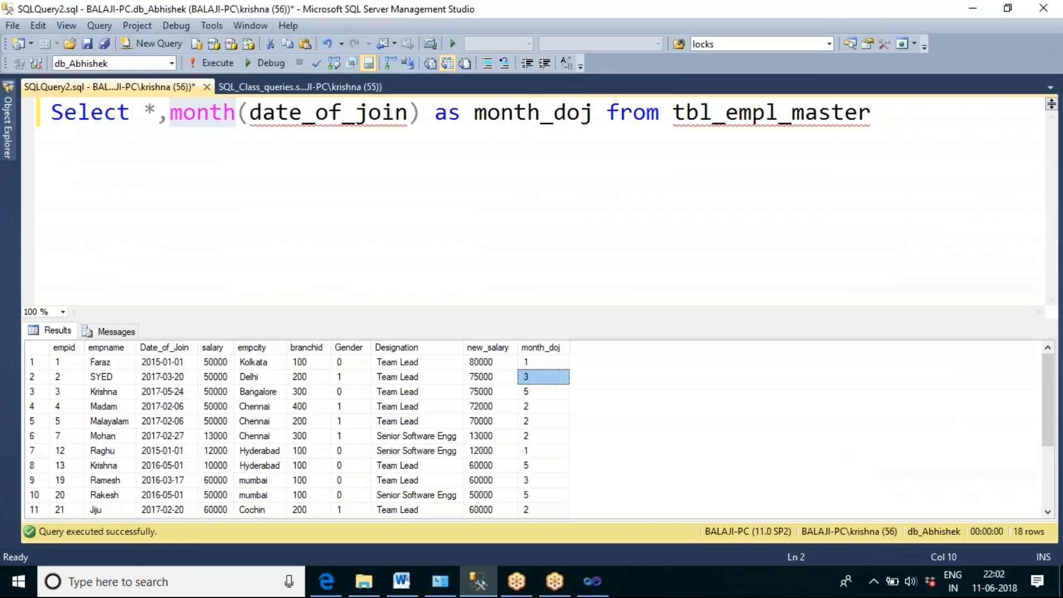
left_click(349, 363)
left_click(346, 382)
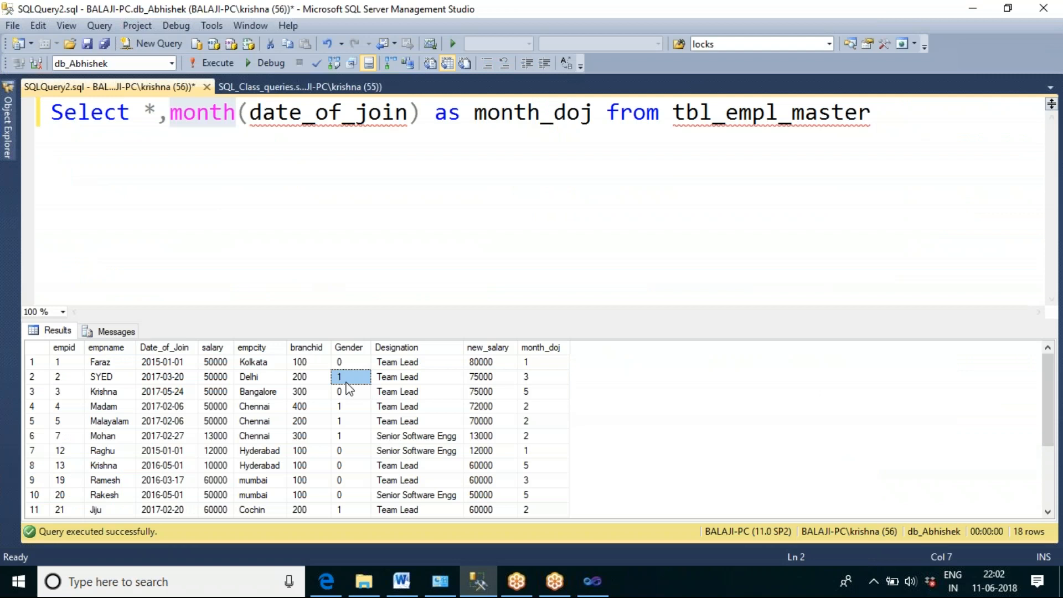
left_click(348, 363)
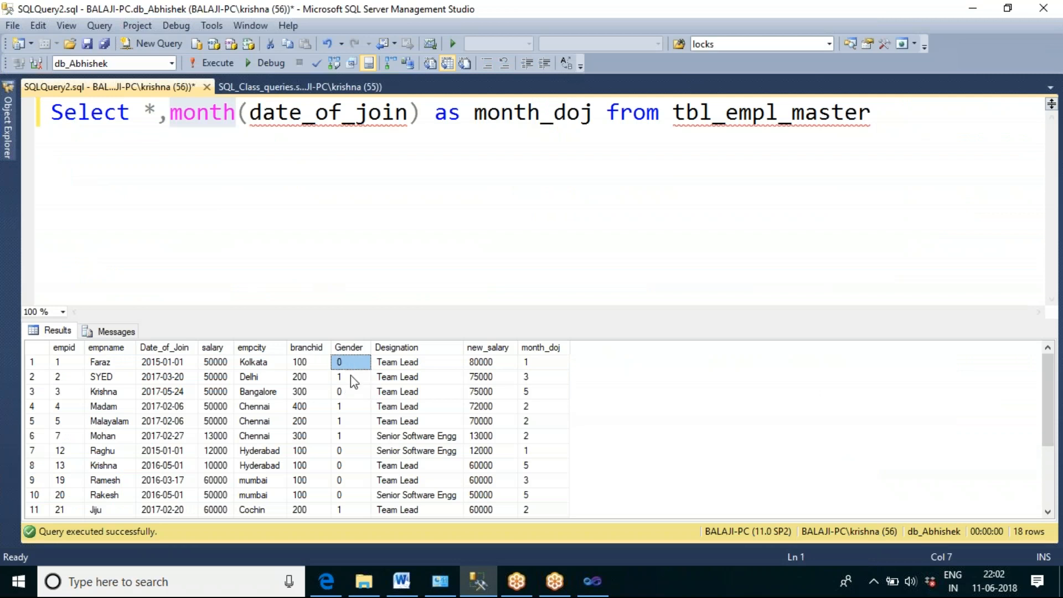
left_click(351, 378)
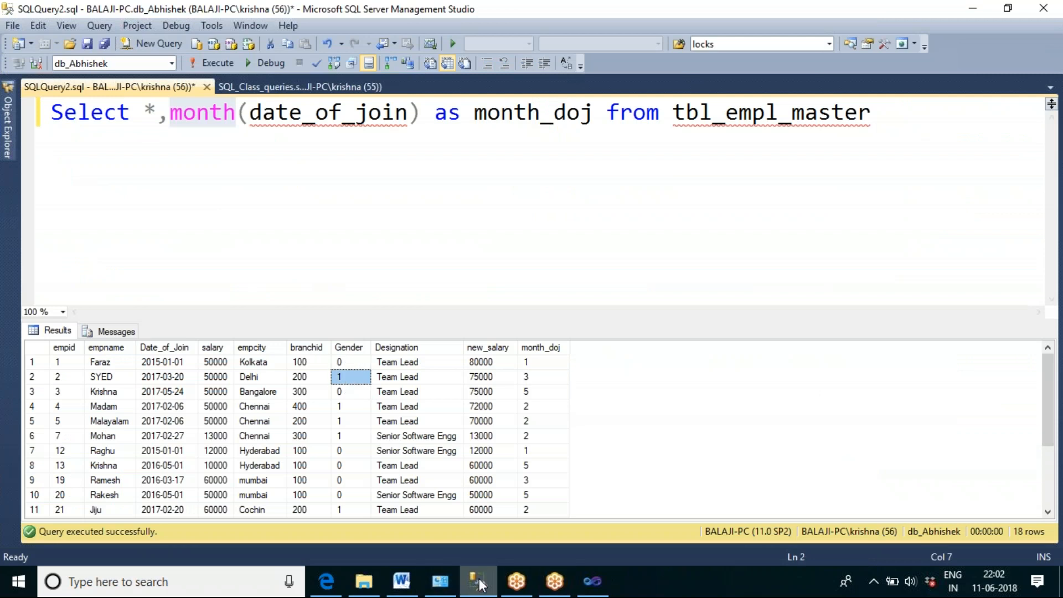
left_click(351, 367)
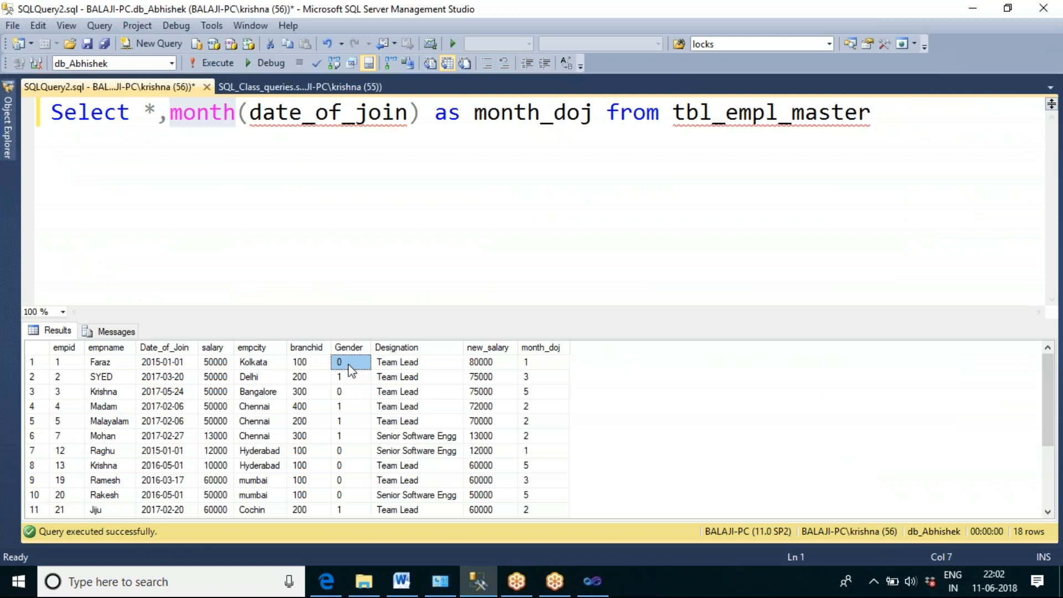
left_click(346, 377)
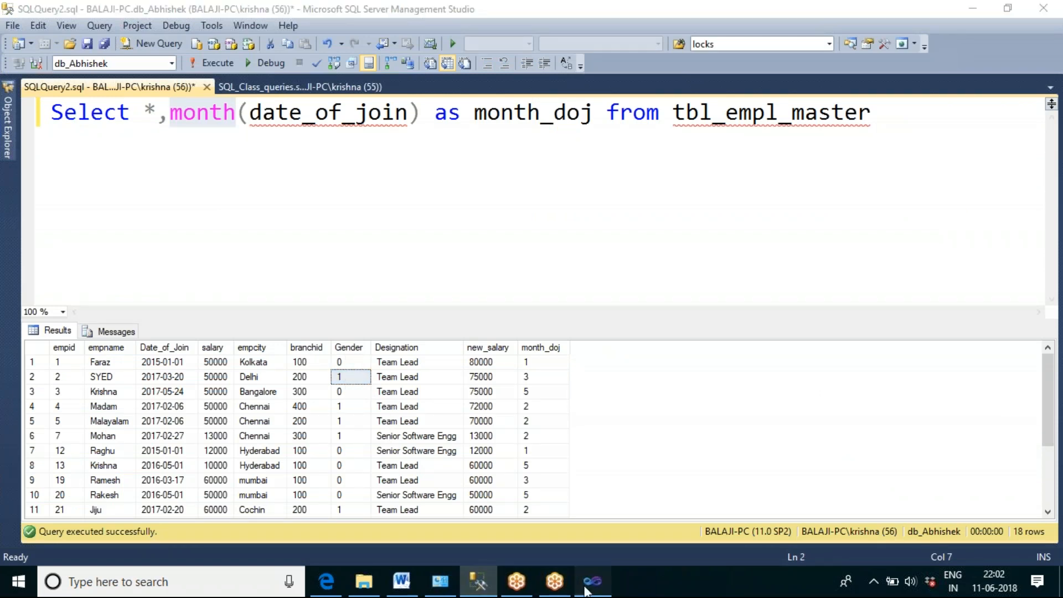
Step: Return to Visual Studio and change the Gender expression to ([Gender]=="0"?"Female":"Male")
left_click(591, 581)
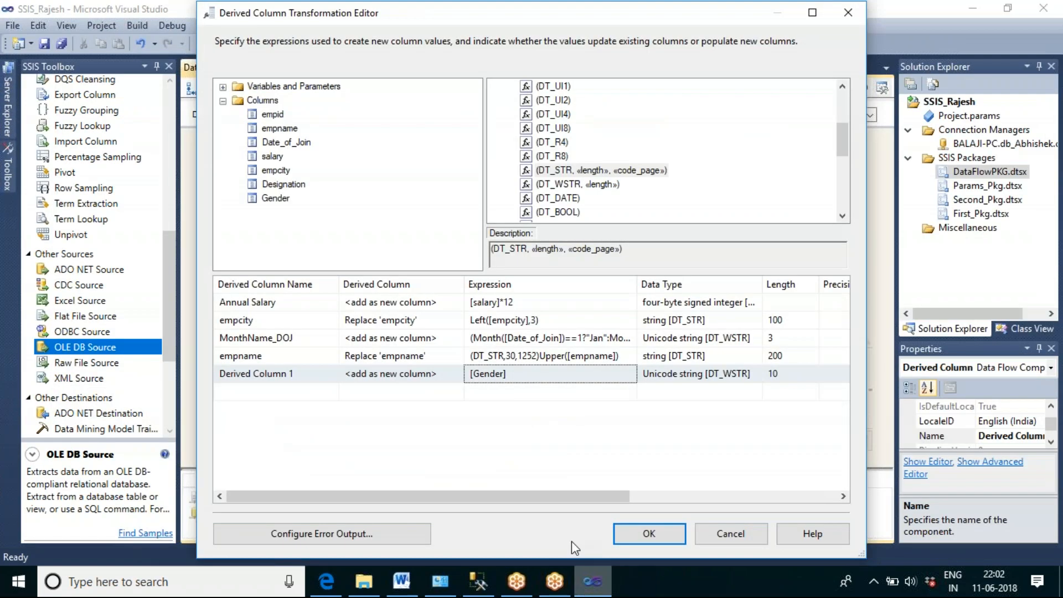
left_click(469, 373)
type("(")
key("End")
type("==\"0")
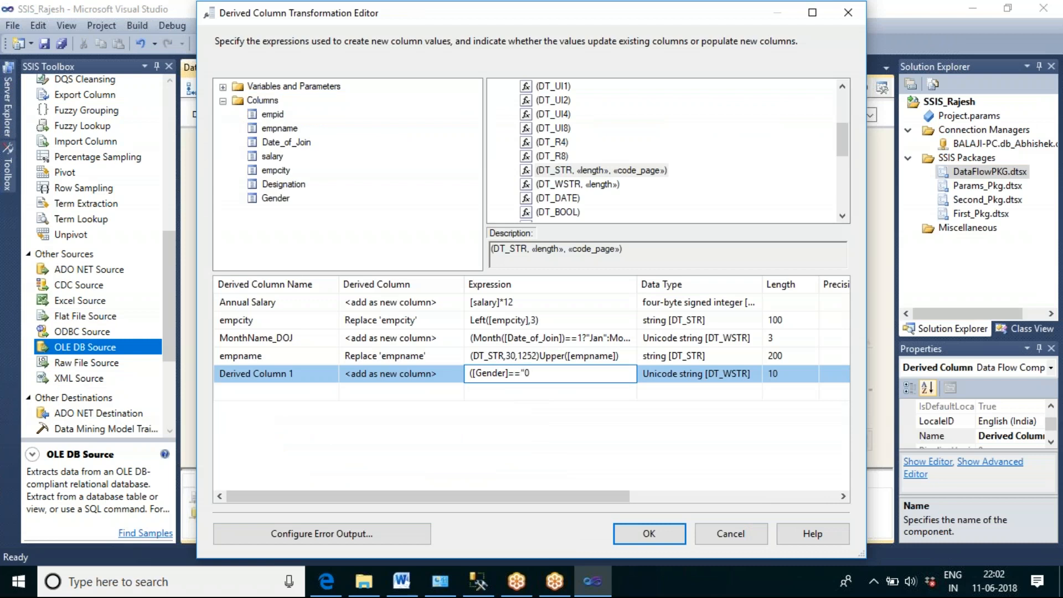
type("\"?\"f")
key("BackSpace")
type("Female\":\"Male\")")
Step: Set the Female/Male expression to replace 'Gender' and accept the Derived Column transformation
left_click(437, 374)
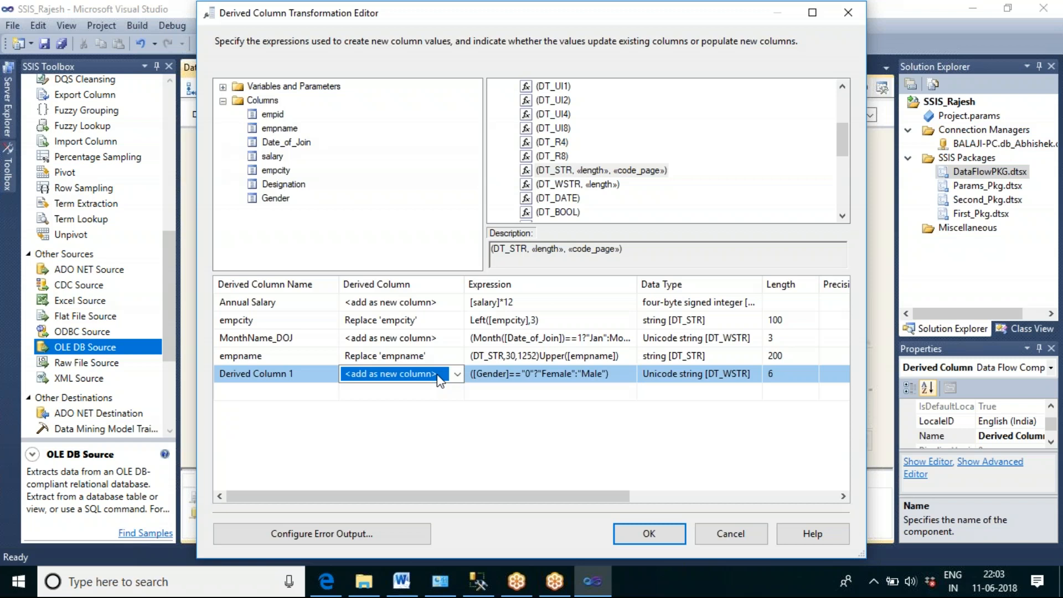
left_click(457, 374)
left_click(385, 460)
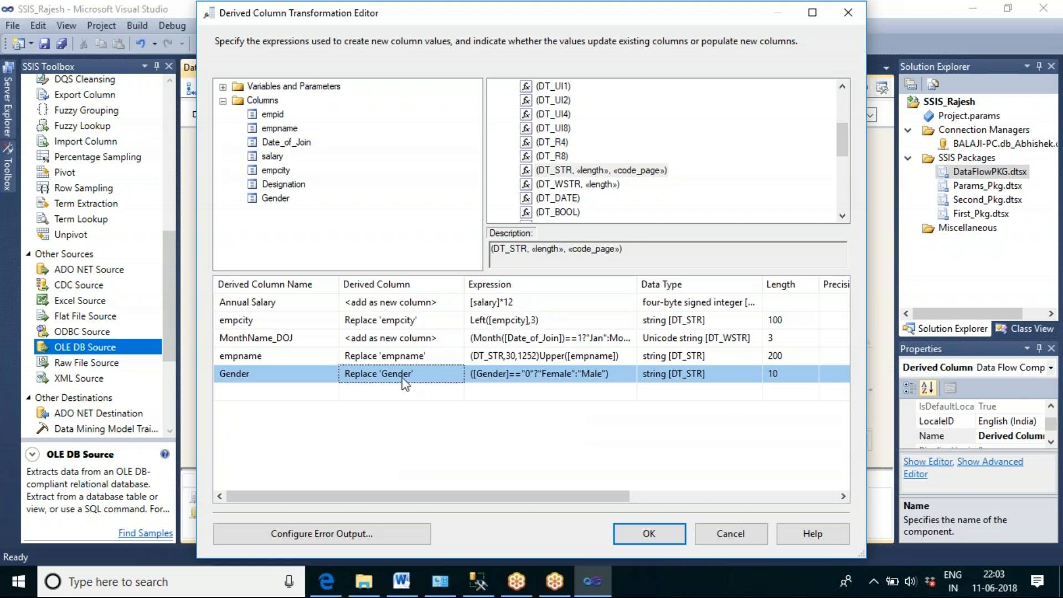
left_click(643, 535)
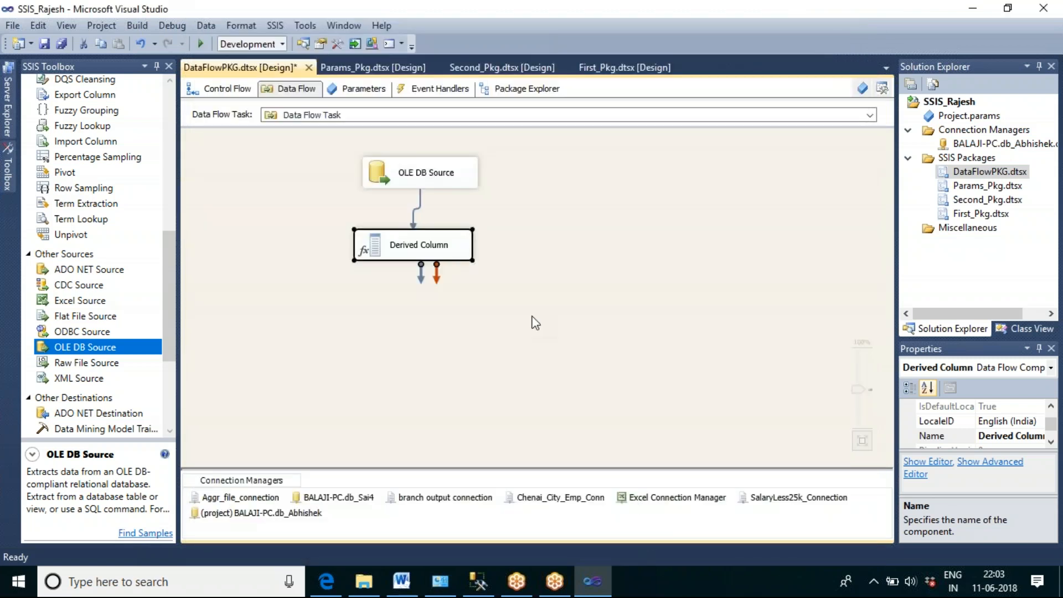
Step: Reposition the Derived Column under the OLE DB Source, add a Flat File Destination below it and connect the two
left_click(529, 312)
left_click_drag(439, 244, 460, 237)
left_click(512, 302)
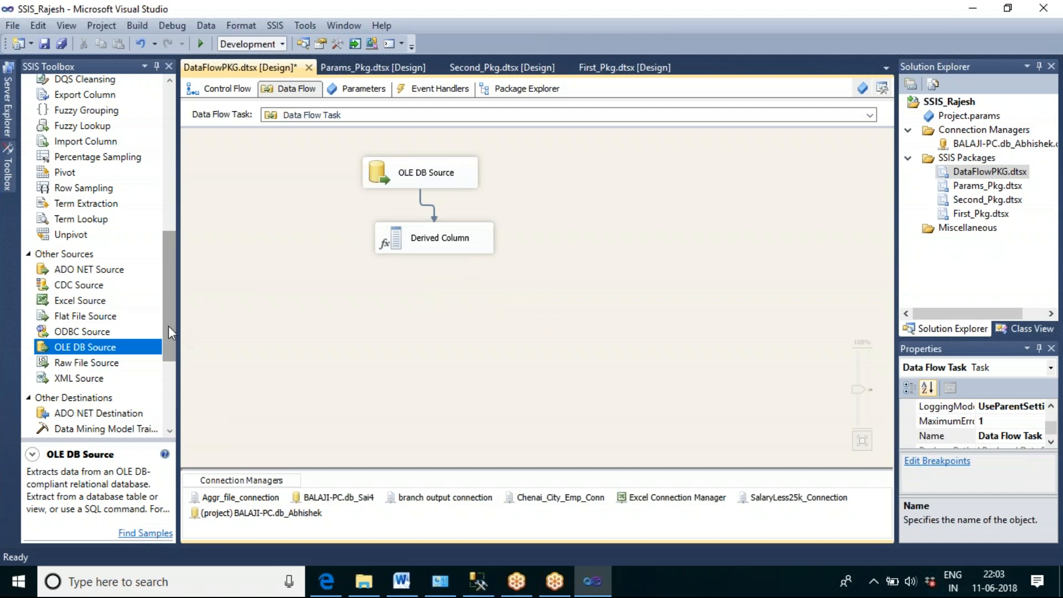
left_click_drag(171, 280, 170, 352)
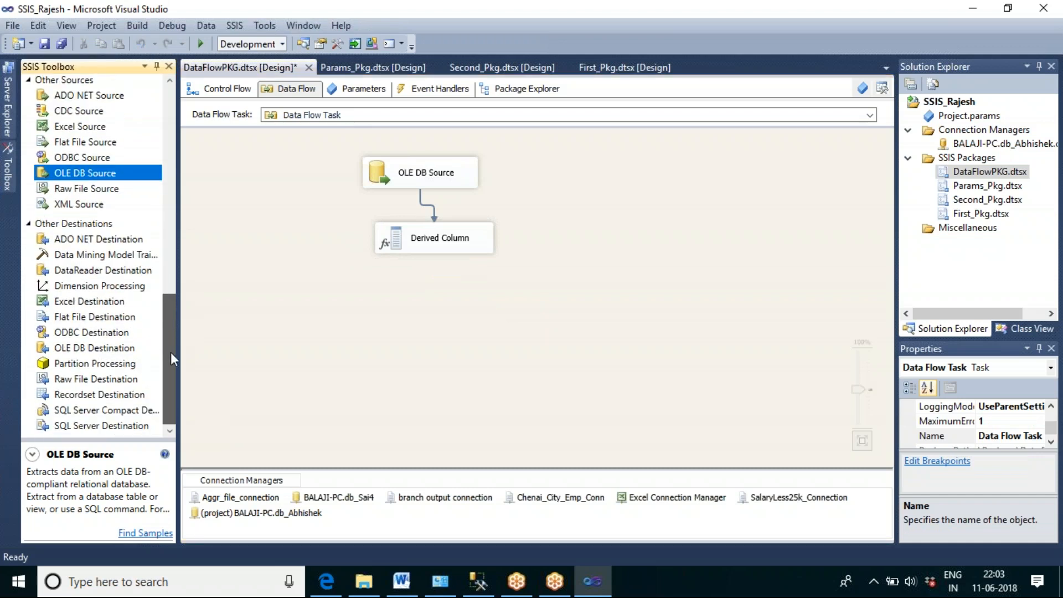
left_click(105, 317)
left_click_drag(355, 320, 376, 315)
left_click(440, 243)
left_click_drag(441, 267, 447, 331)
left_click(548, 372)
Step: Create a new delimited flat file connection for the Flat File Destination and name it 'Derived Col Conn'
double_click(471, 332)
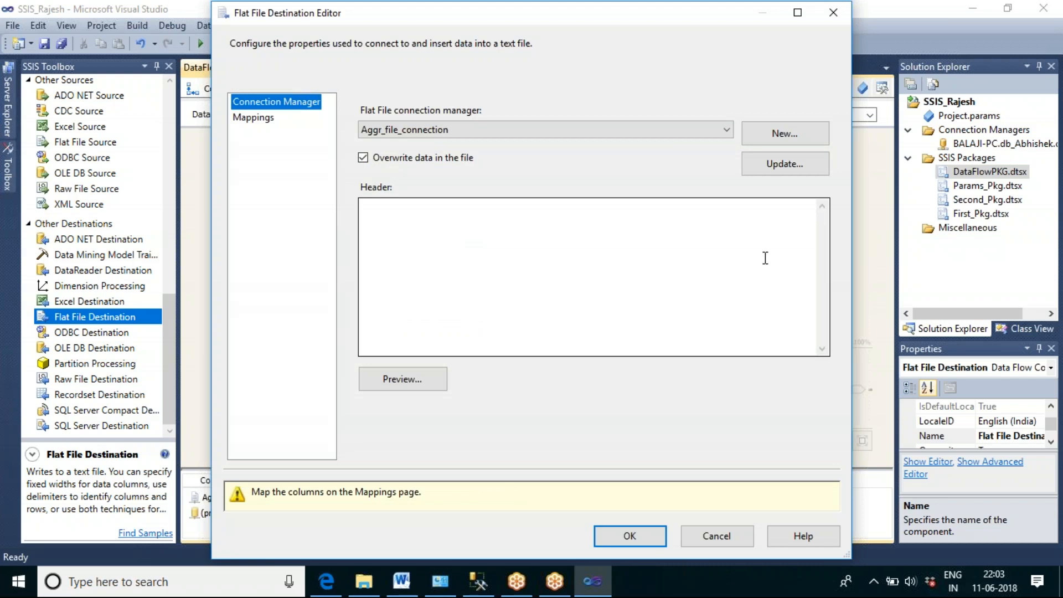
left_click(795, 133)
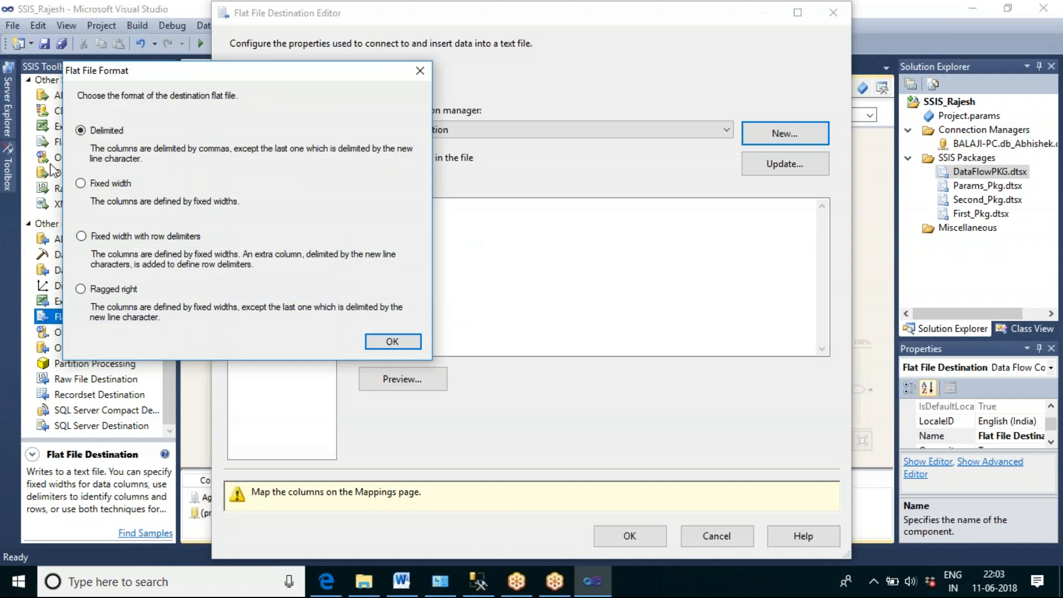
left_click(381, 342)
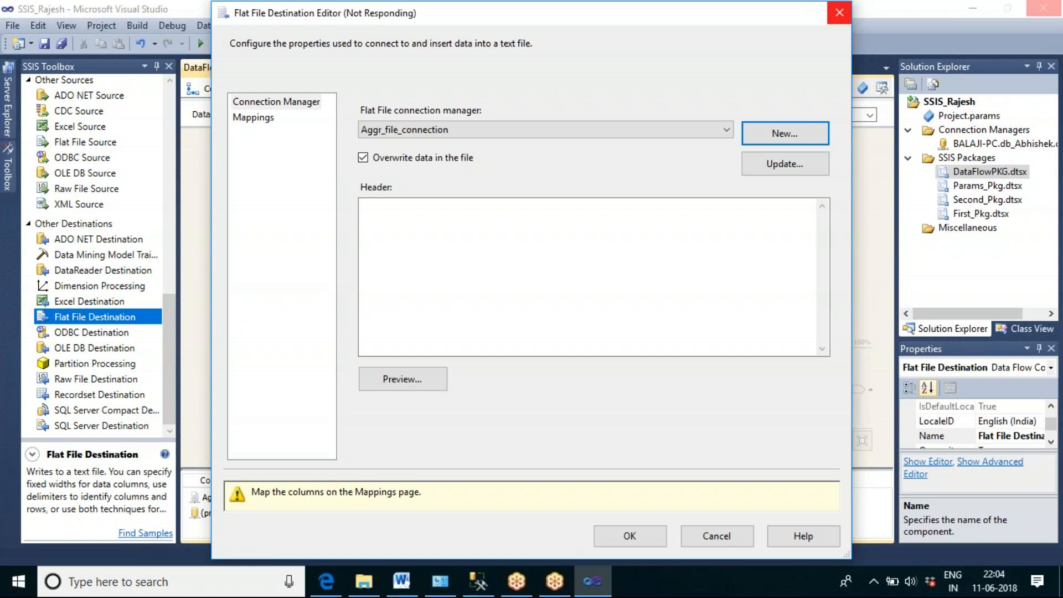
mouse_move(455, 570)
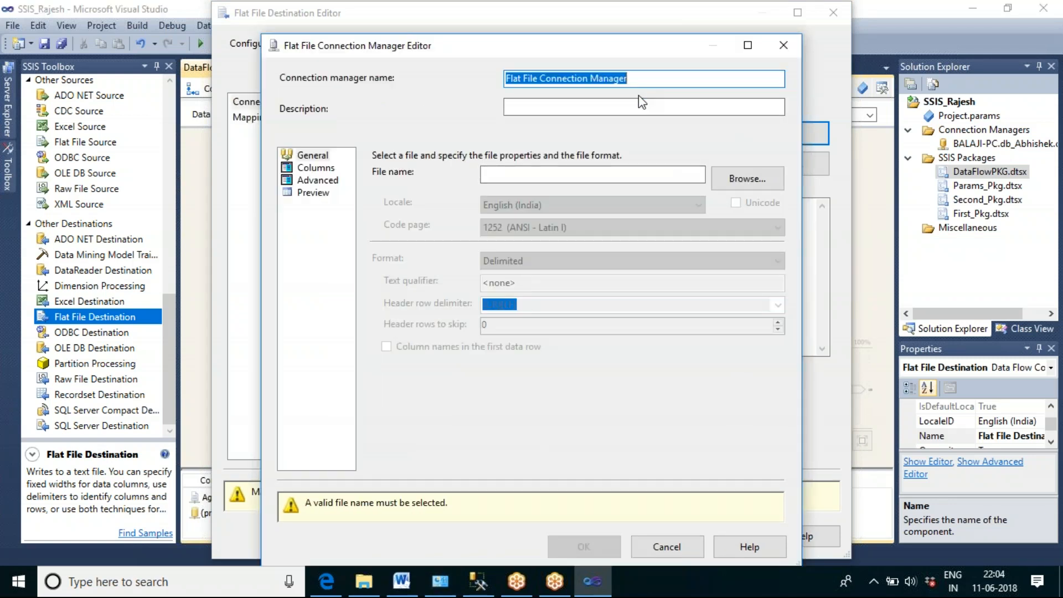
type("Derive")
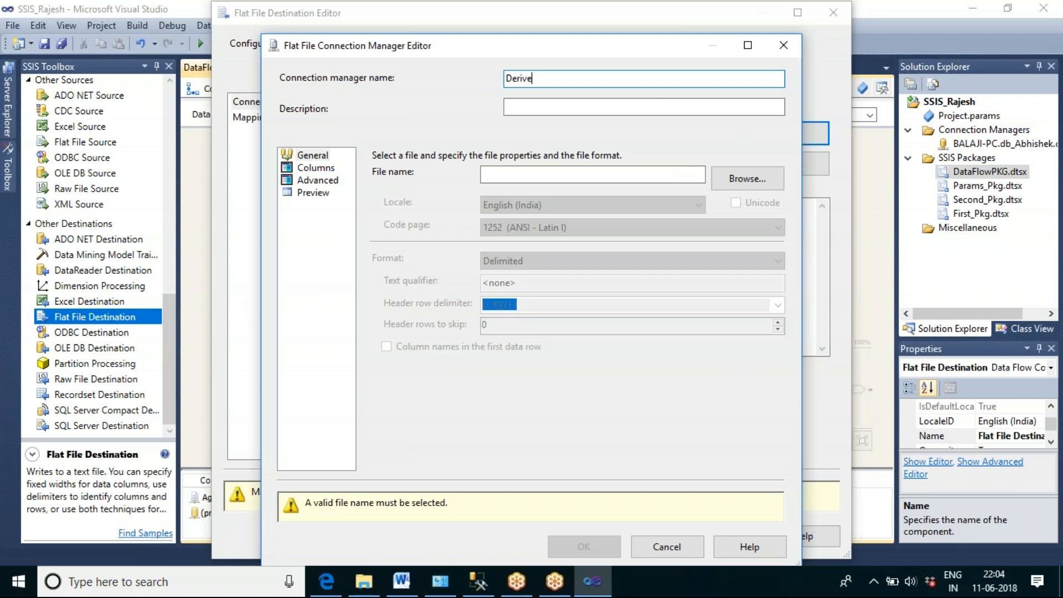
type("d Col Conn")
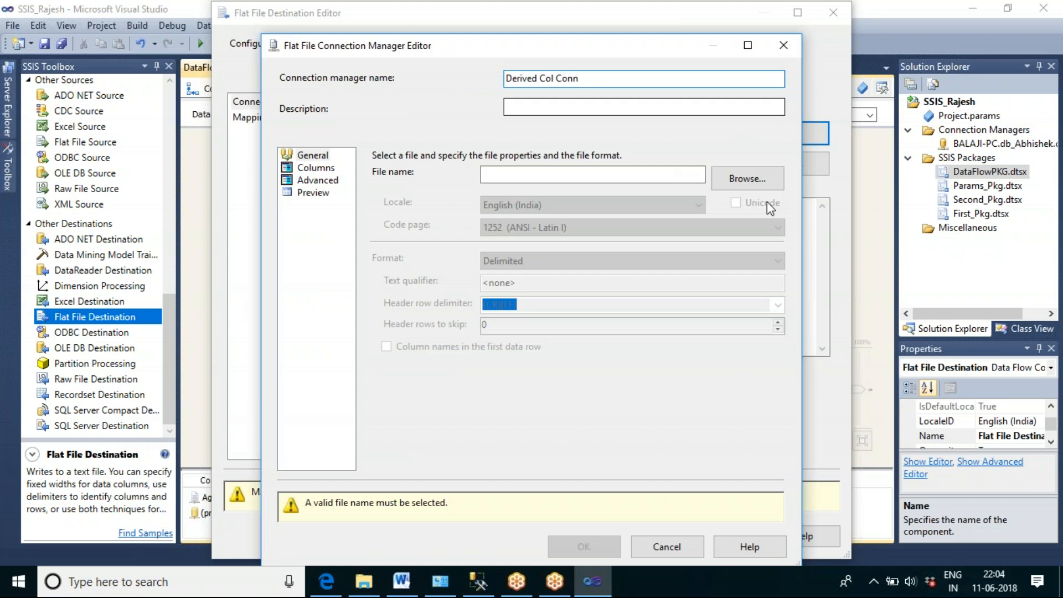
Step: Set the connection's output file to Derived_Col_op.txt in the F:\SSIS_Abishek folder
left_click(742, 175)
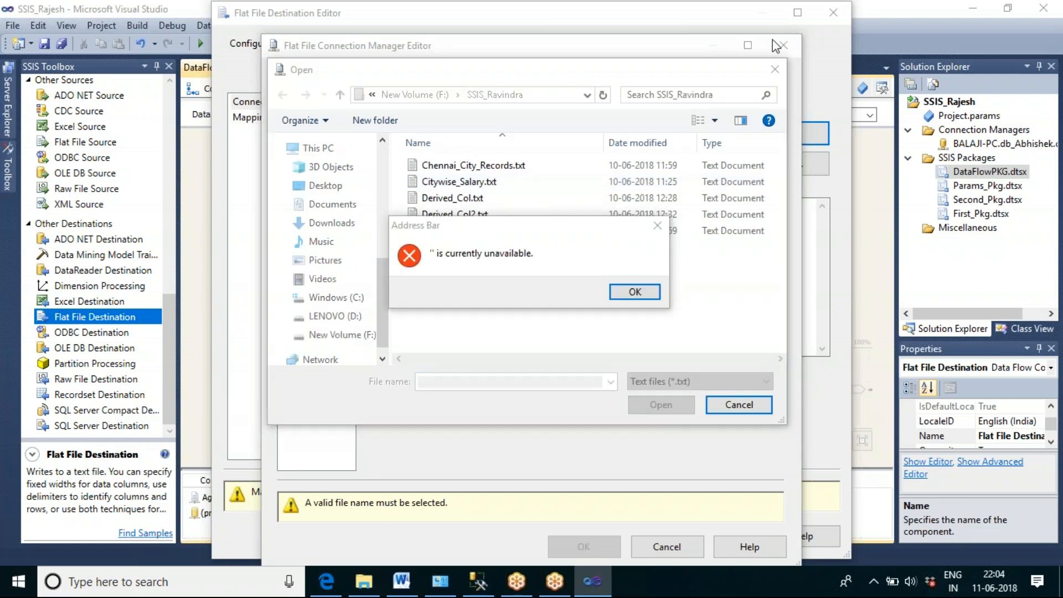
left_click(635, 292)
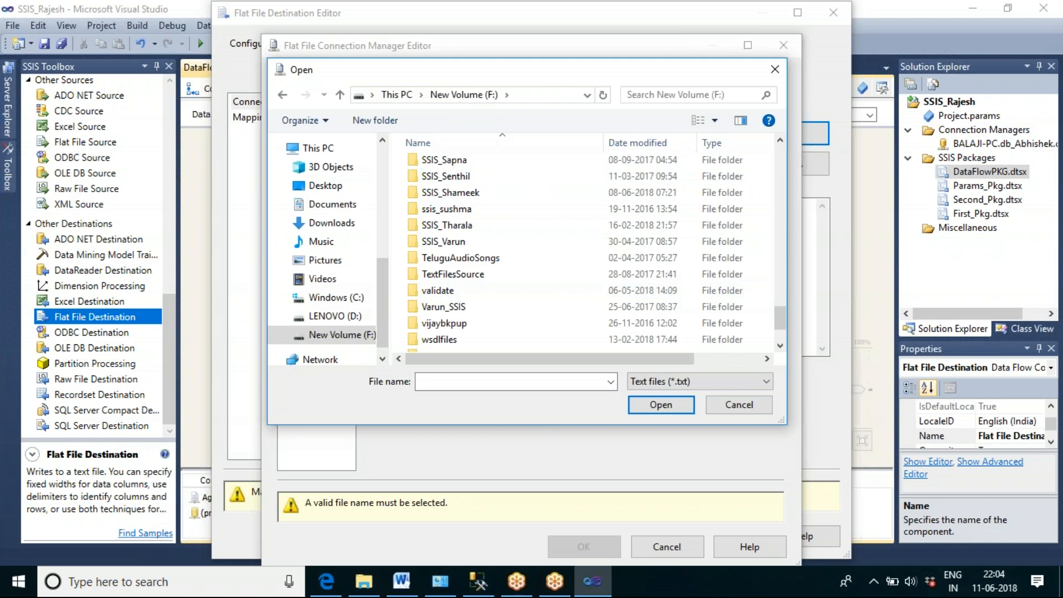
left_click(446, 225)
scroll(515, 263, "up", 4)
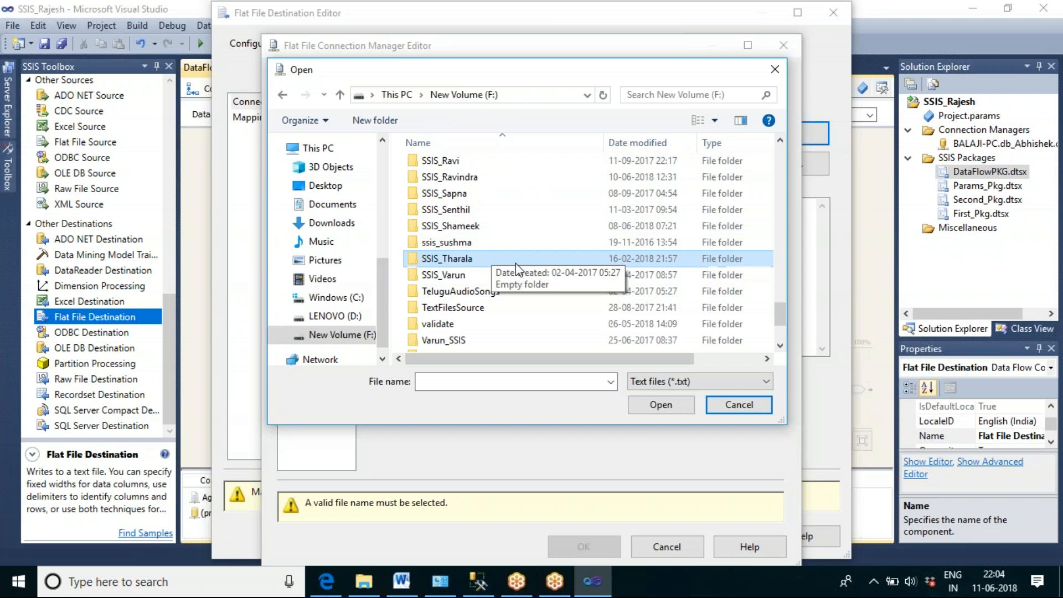
scroll(516, 264, "up", 4)
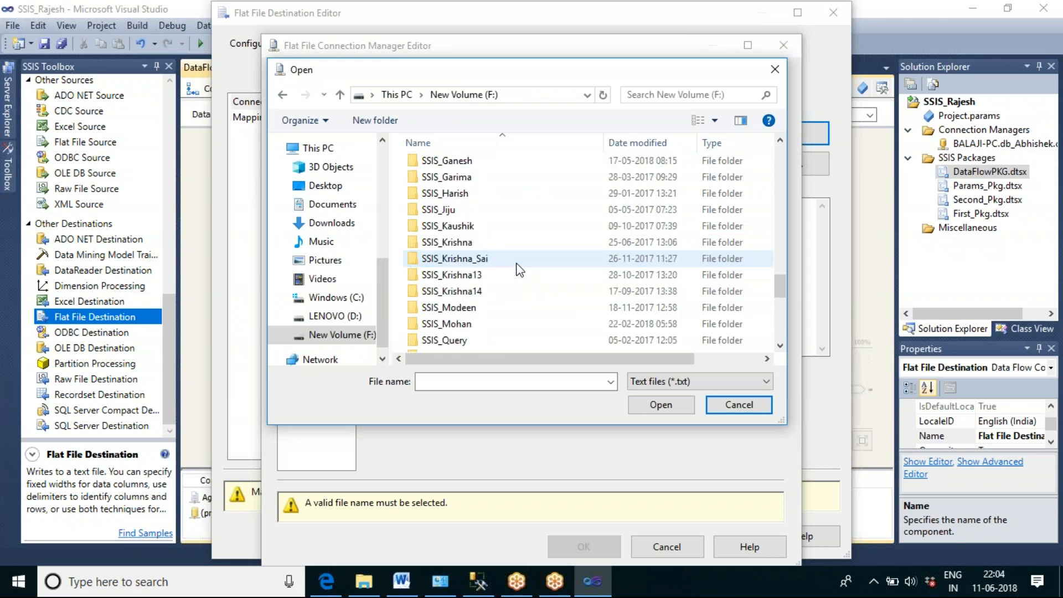
left_click(453, 160)
double_click(454, 161)
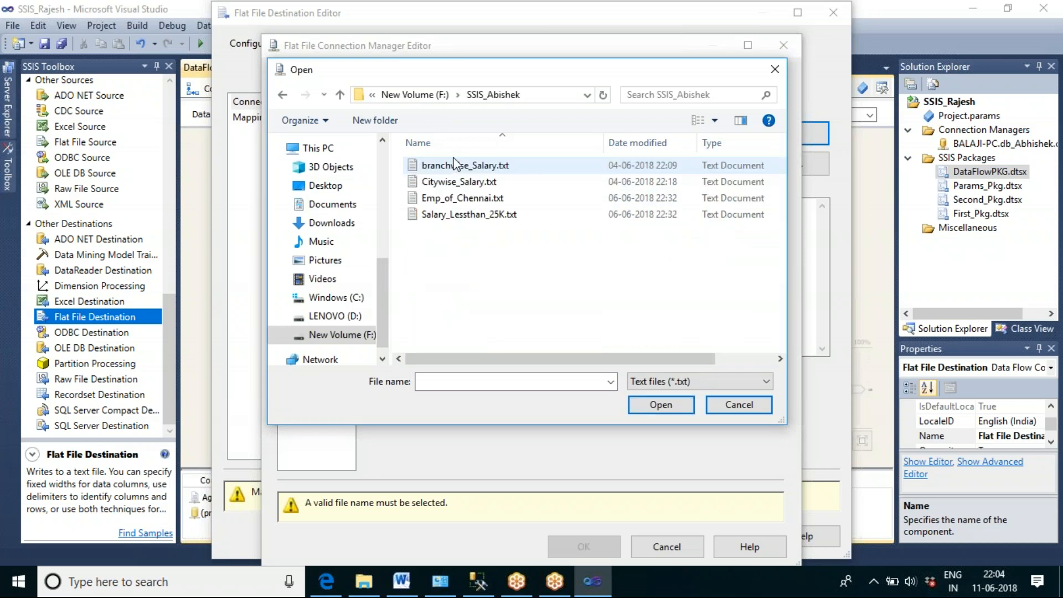
left_click(482, 383)
type("Derived_Col_op")
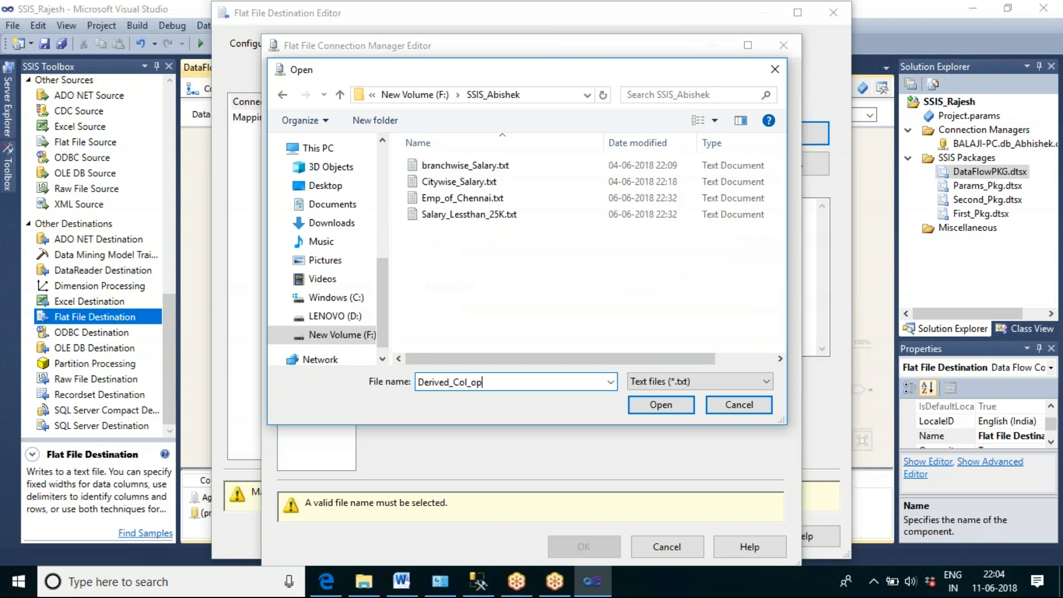
type(".txt")
key("Return")
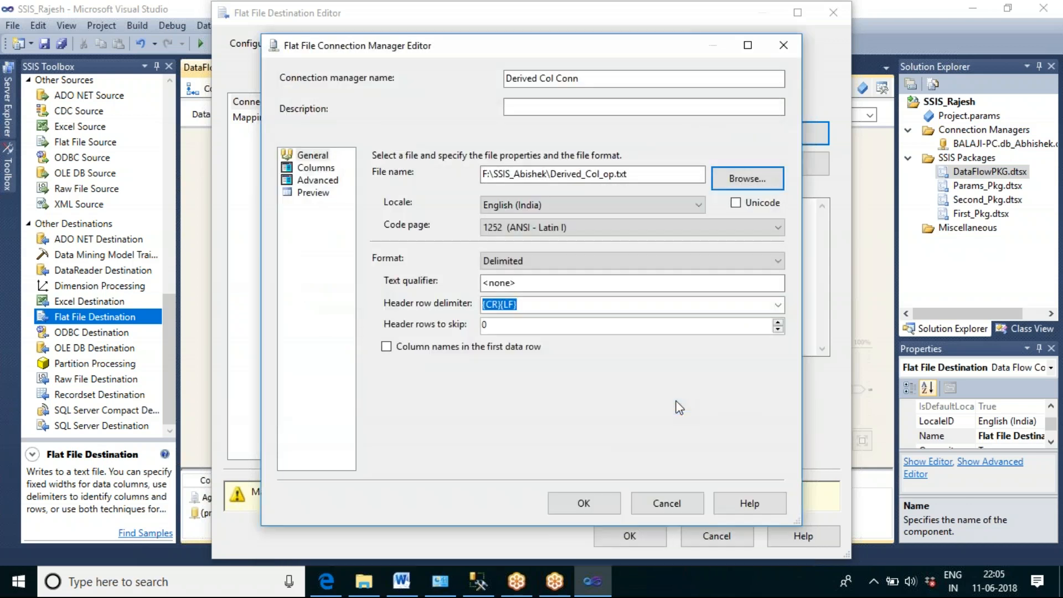
Step: Check the connection's columns, enable column names in the first data row and accept the connection manager
left_click(316, 167)
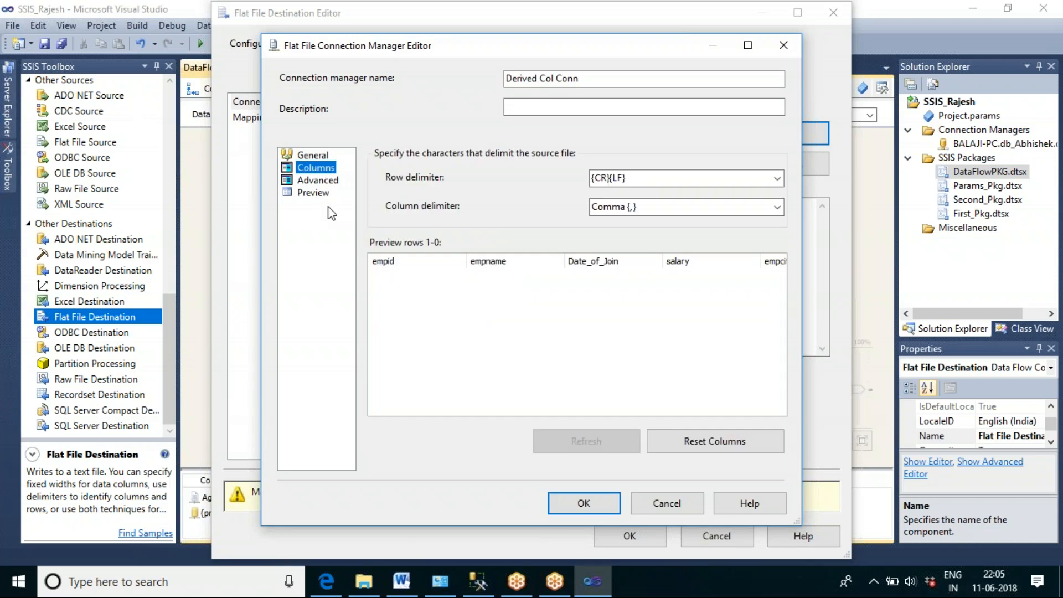
left_click(312, 155)
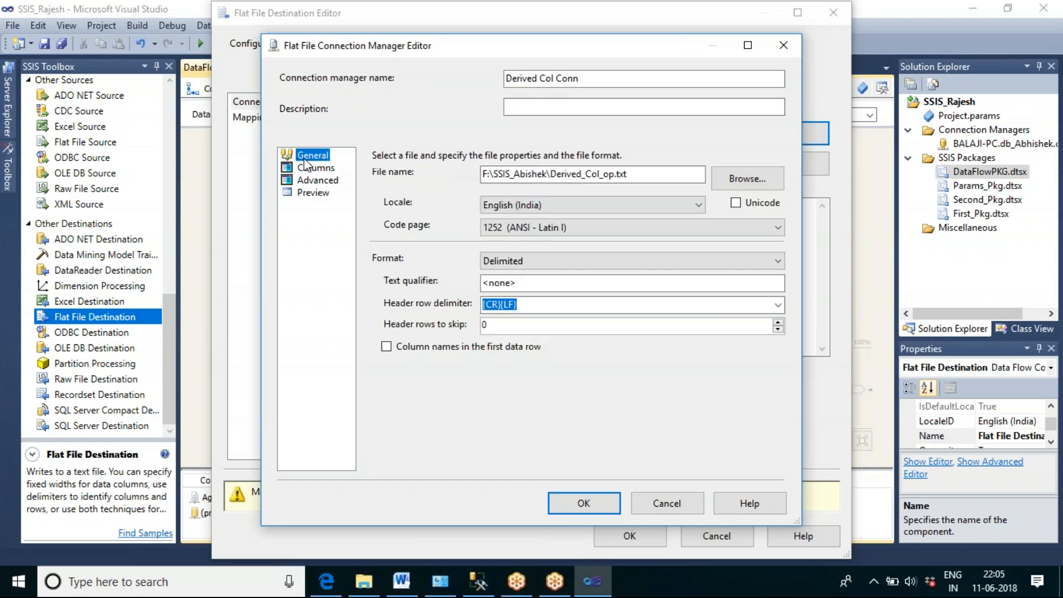
left_click(386, 347)
left_click(582, 502)
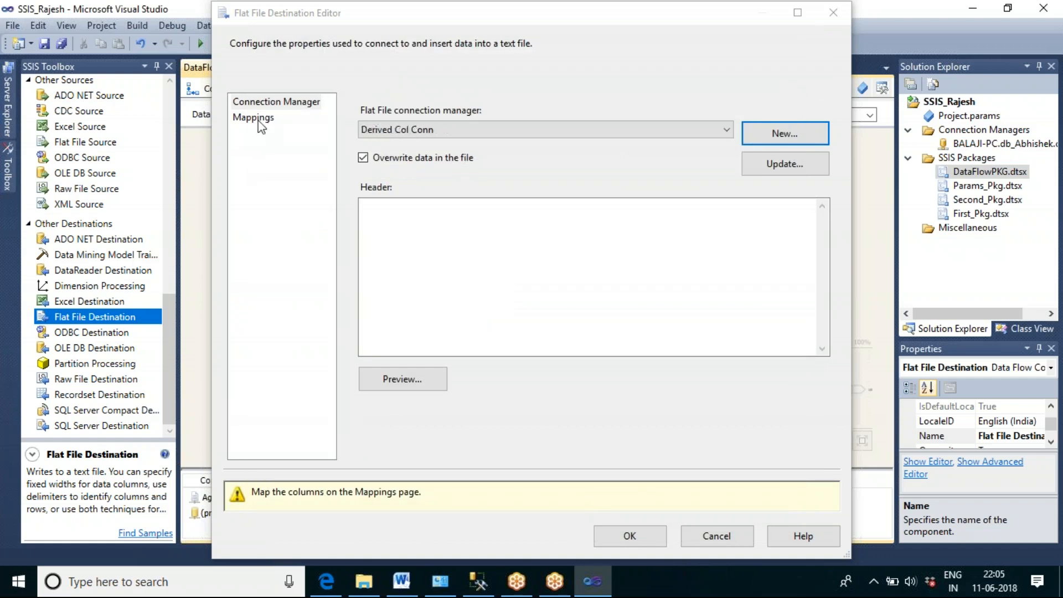
Step: Map the input columns to the destination columns, review the mappings and accept the Flat File Destination settings
left_click(260, 119)
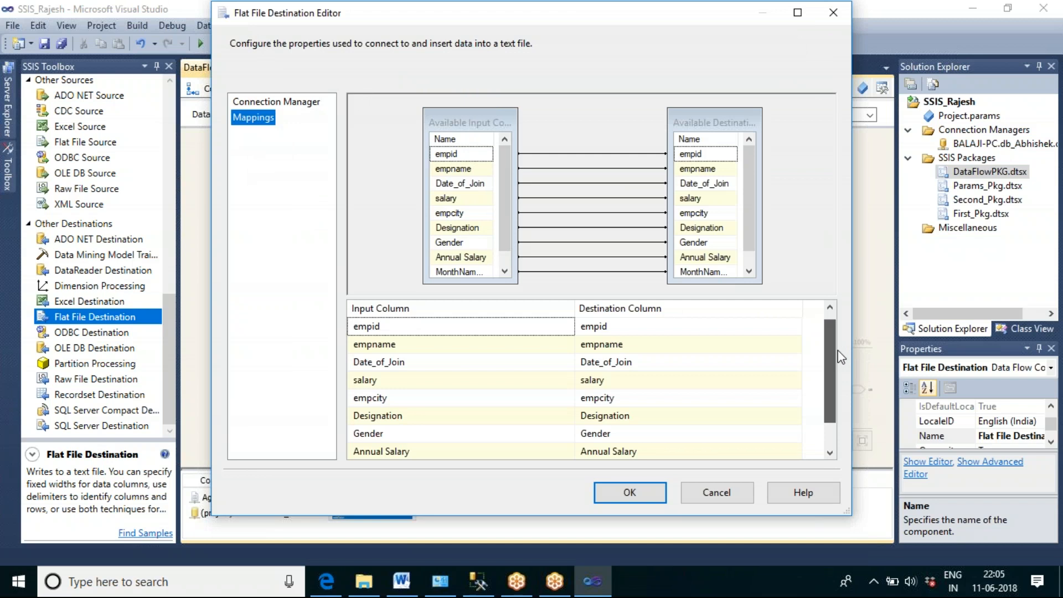
left_click_drag(830, 365, 849, 396)
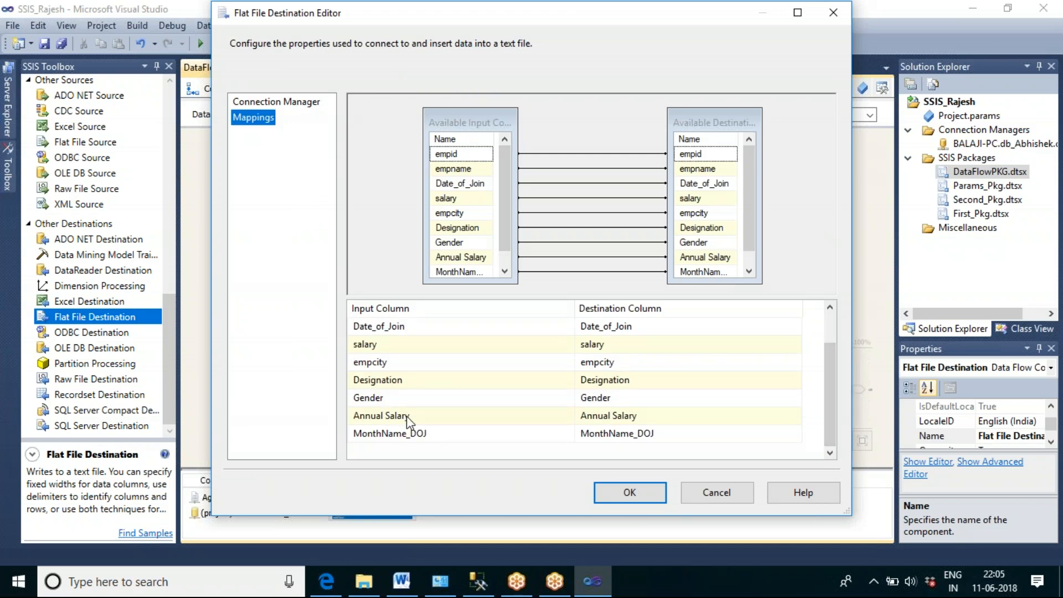
mouse_move(450, 435)
left_click(618, 498)
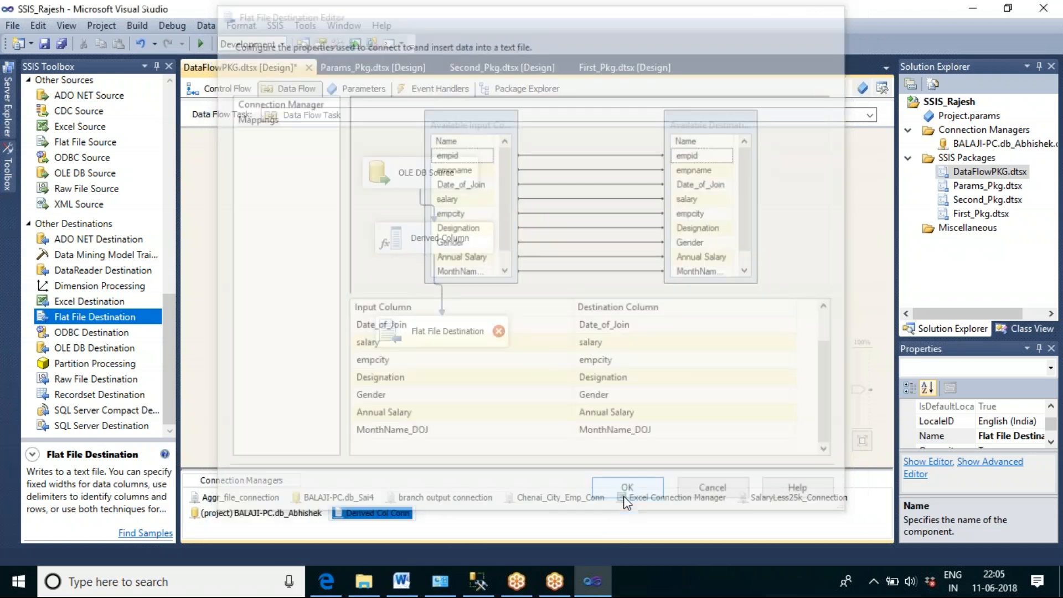
Step: Enable a data viewer on the path between the Derived Column and the Flat File Destination
left_click(441, 297)
double_click(441, 294)
left_click(320, 168)
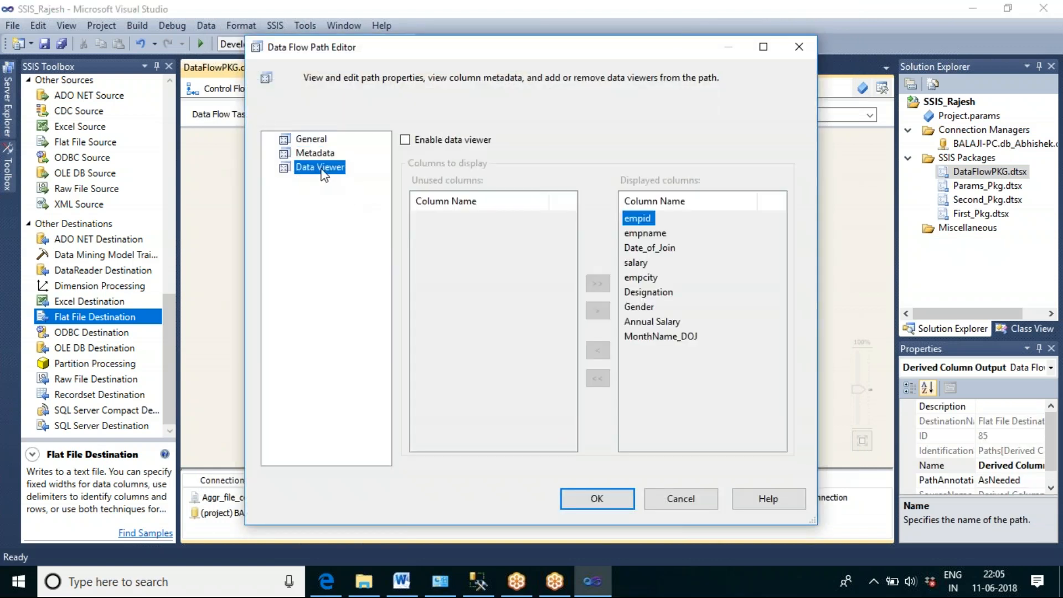
left_click(405, 140)
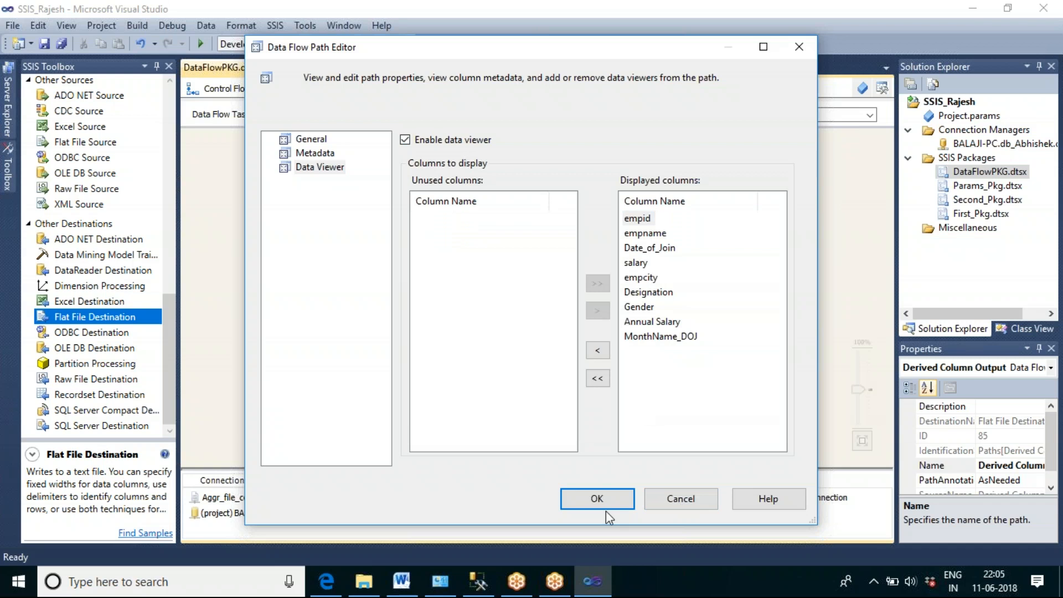
left_click(598, 498)
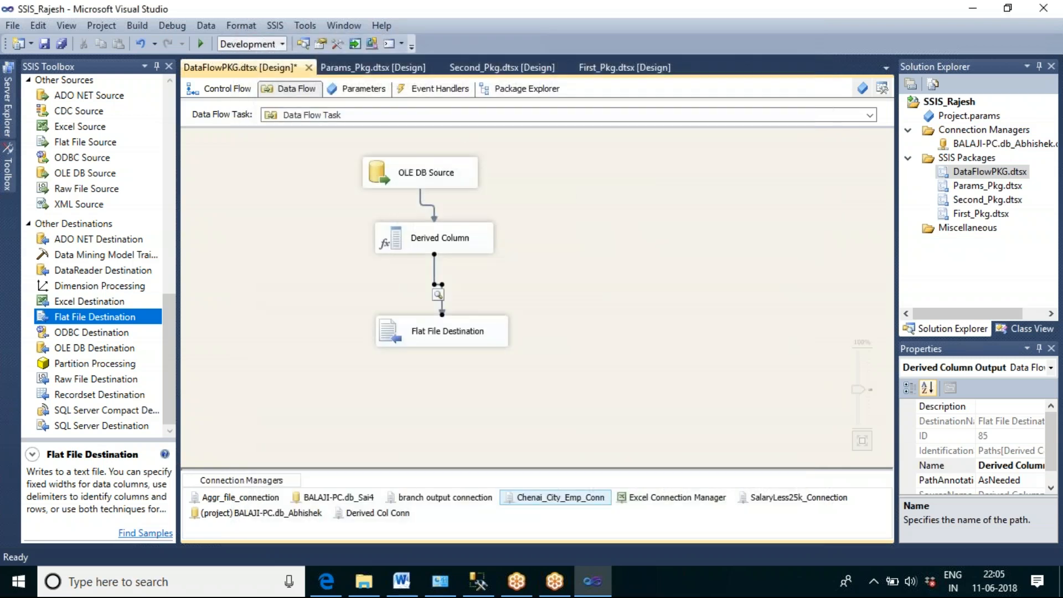
Step: Run the data flow of DataFlowPKG.dtsx
right_click(591, 247)
left_click(645, 331)
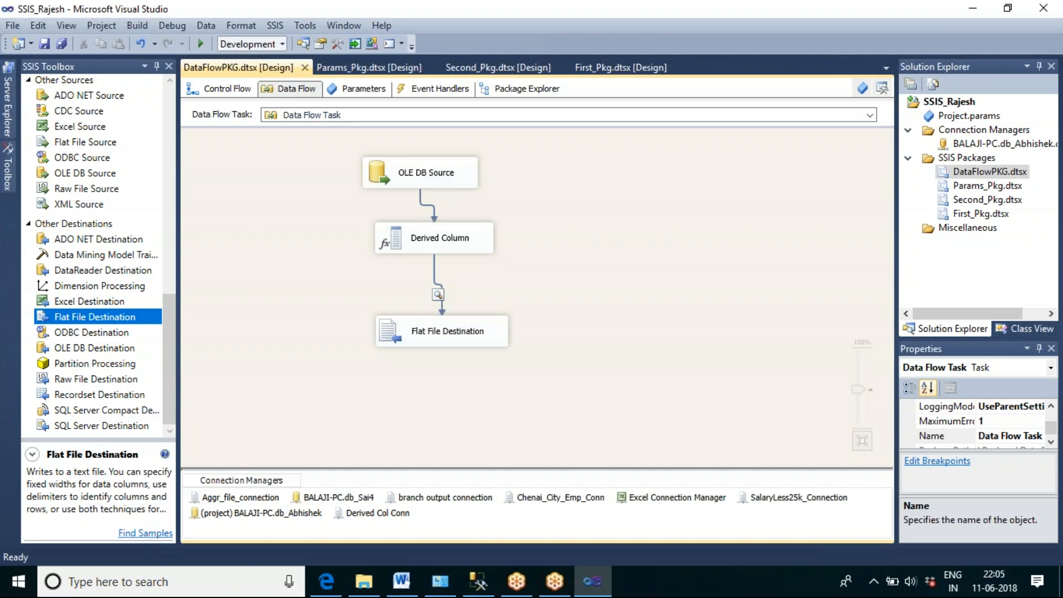
key("F5")
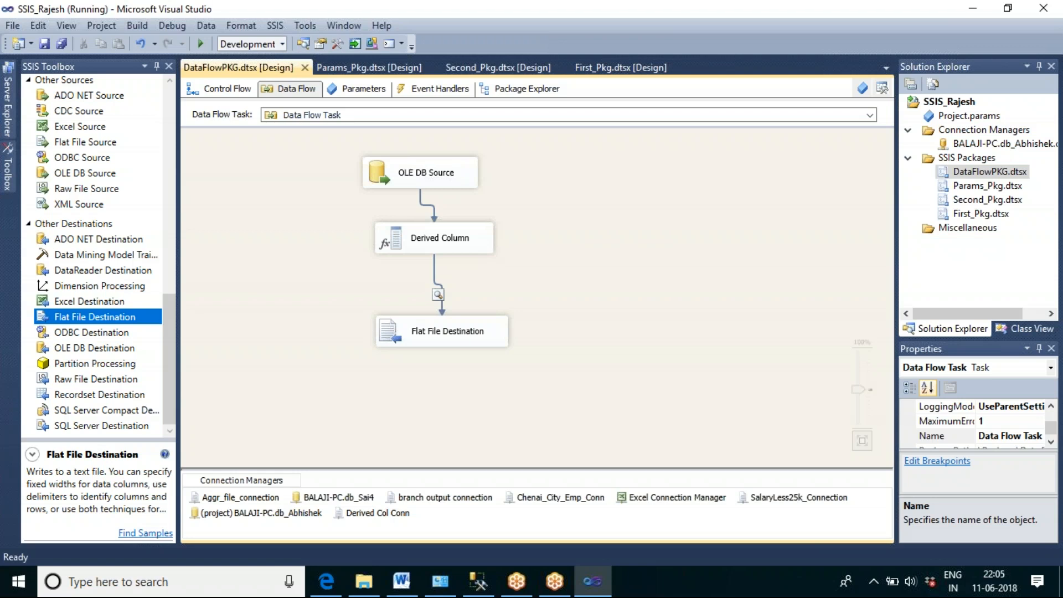
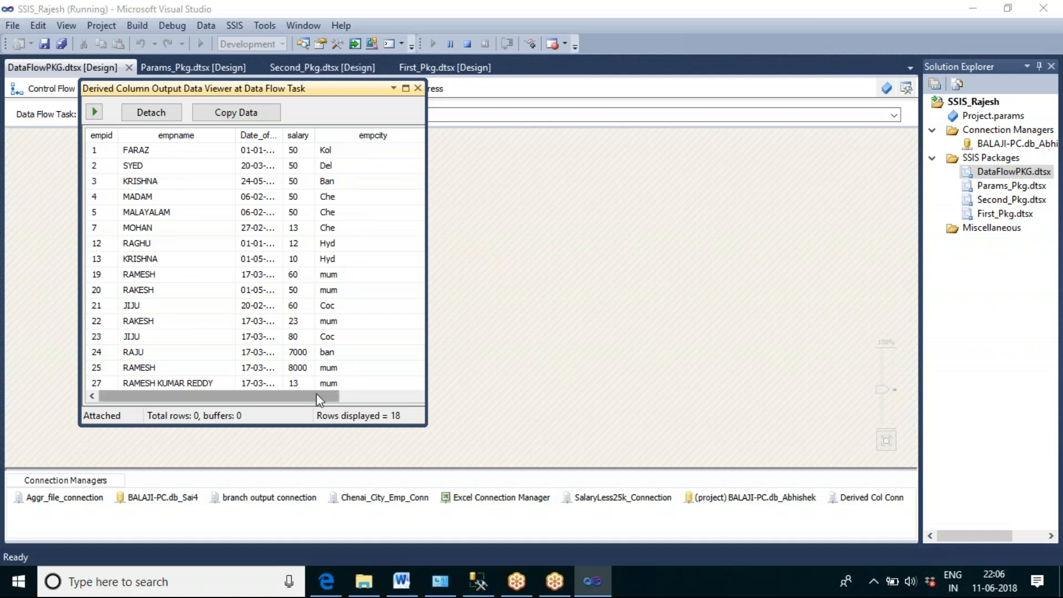
Step: Enlarge the data viewer, widen the Annual Salary and salary columns, and compare them with the derived month name for the first employee
left_click_drag(426, 388, 952, 389)
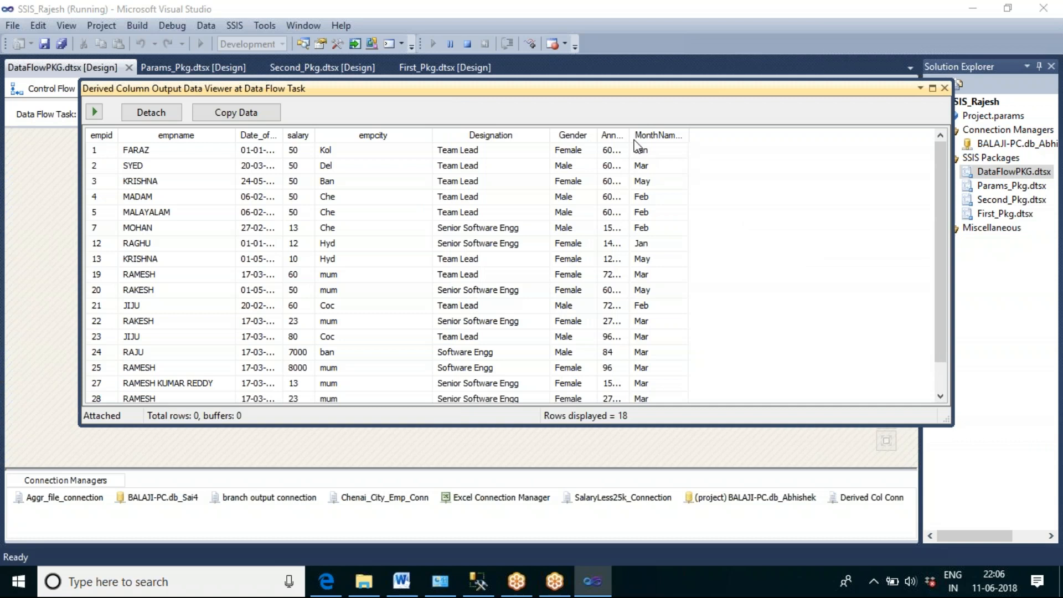
left_click_drag(627, 131, 689, 139)
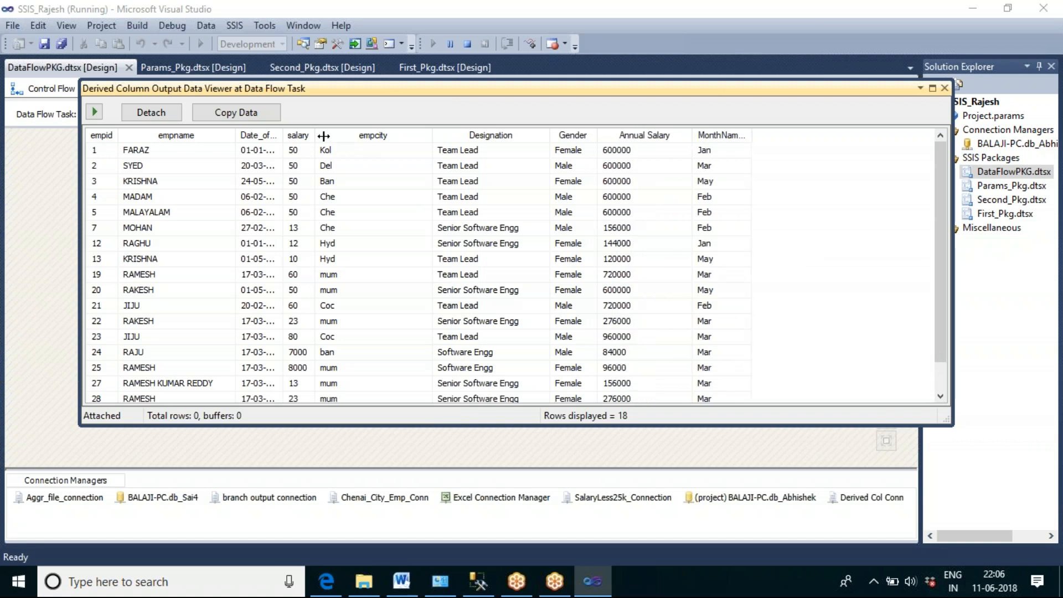
left_click_drag(316, 138, 360, 139)
left_click(346, 150)
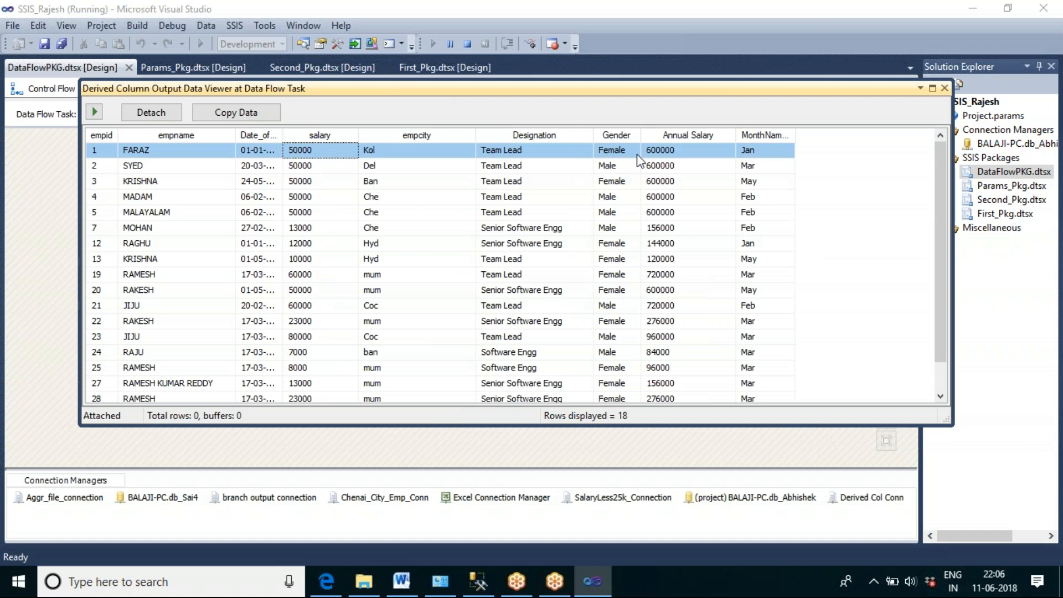
left_click(655, 158)
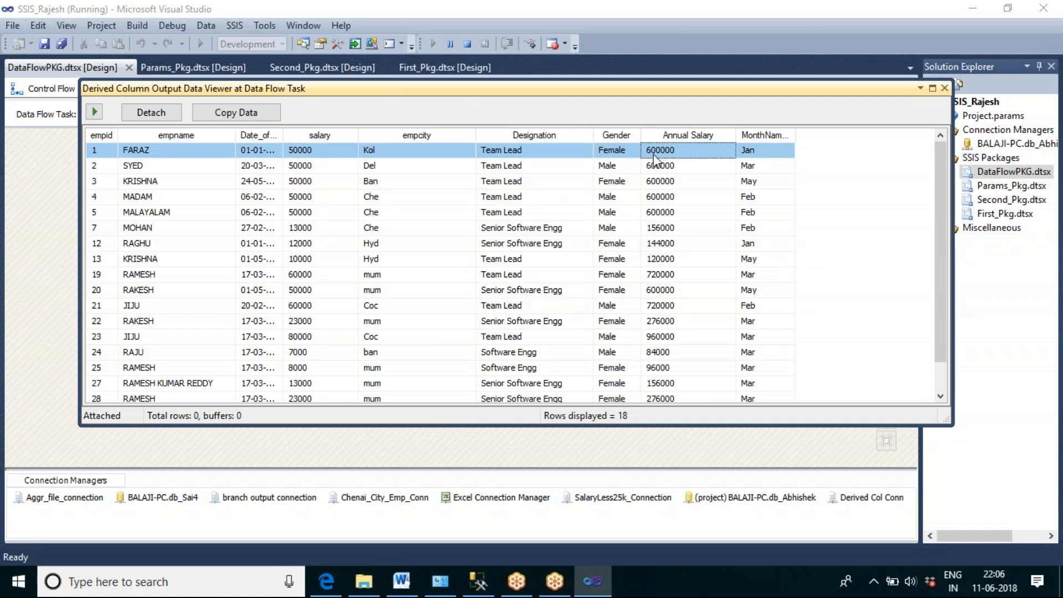
left_click(764, 153)
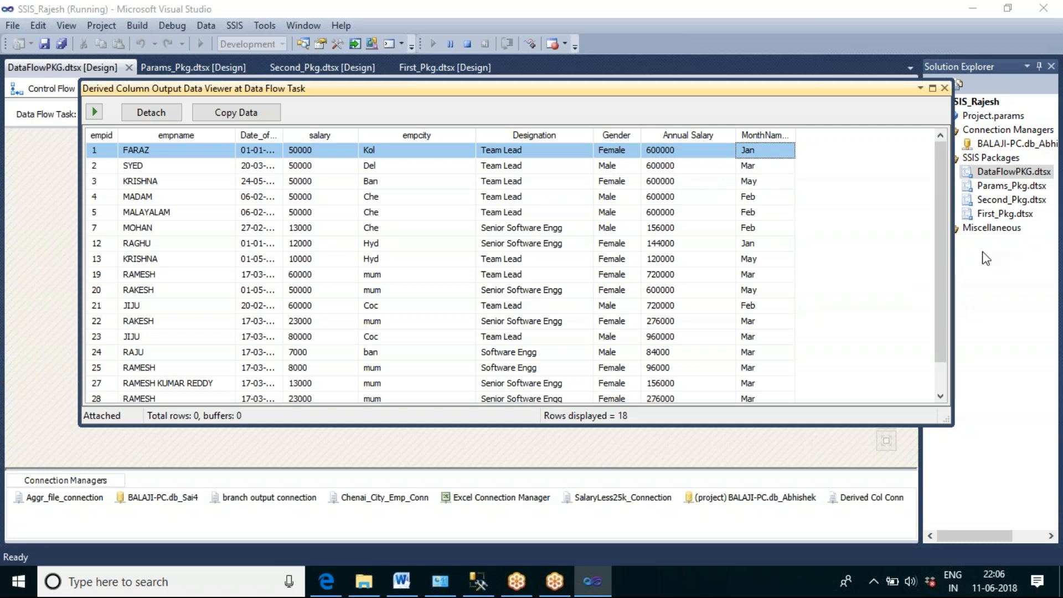
Step: Close the data viewer and stop debugging the package
left_click(944, 88)
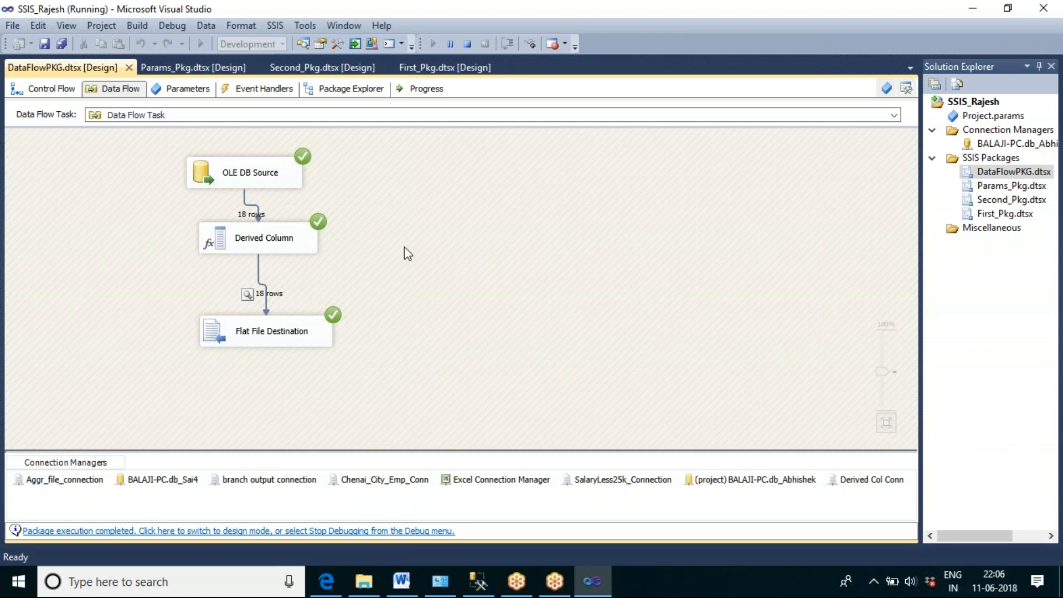
left_click(467, 44)
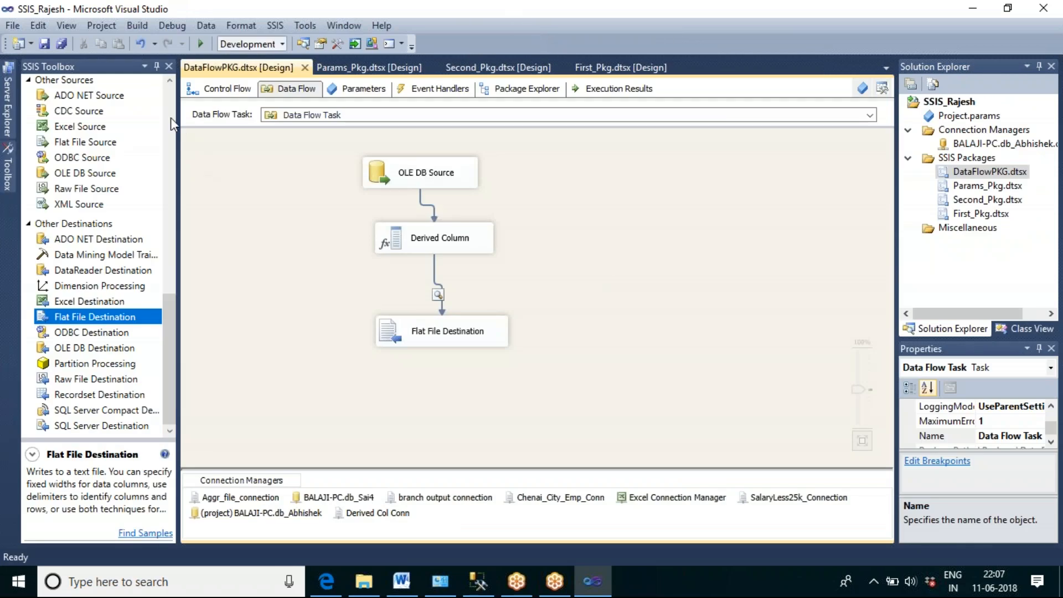
Step: Rename the Data Flow Task in the package's control flow as Derived Column
left_click(226, 91)
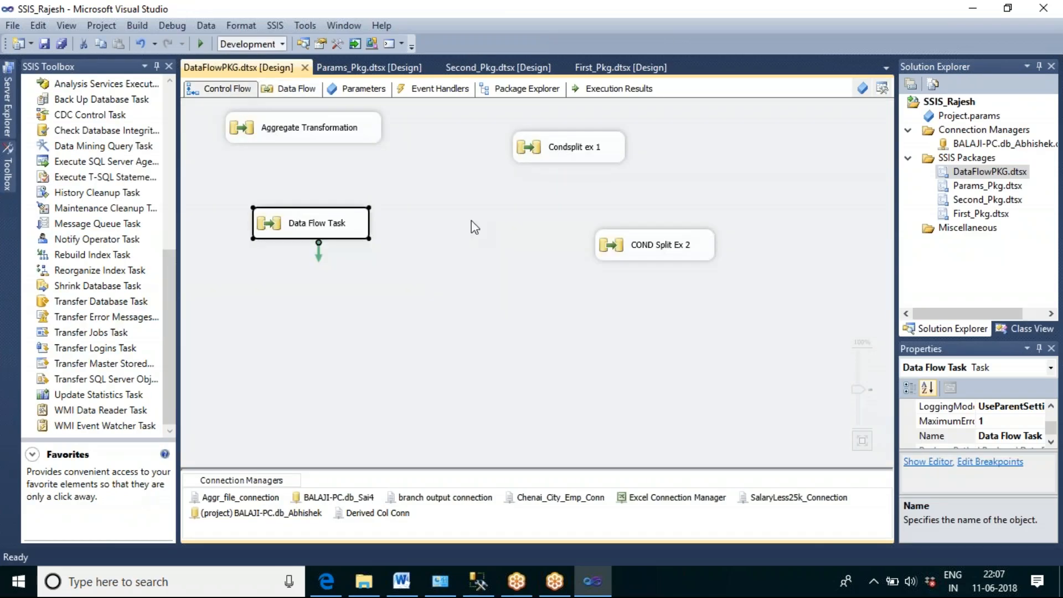
left_click(331, 227)
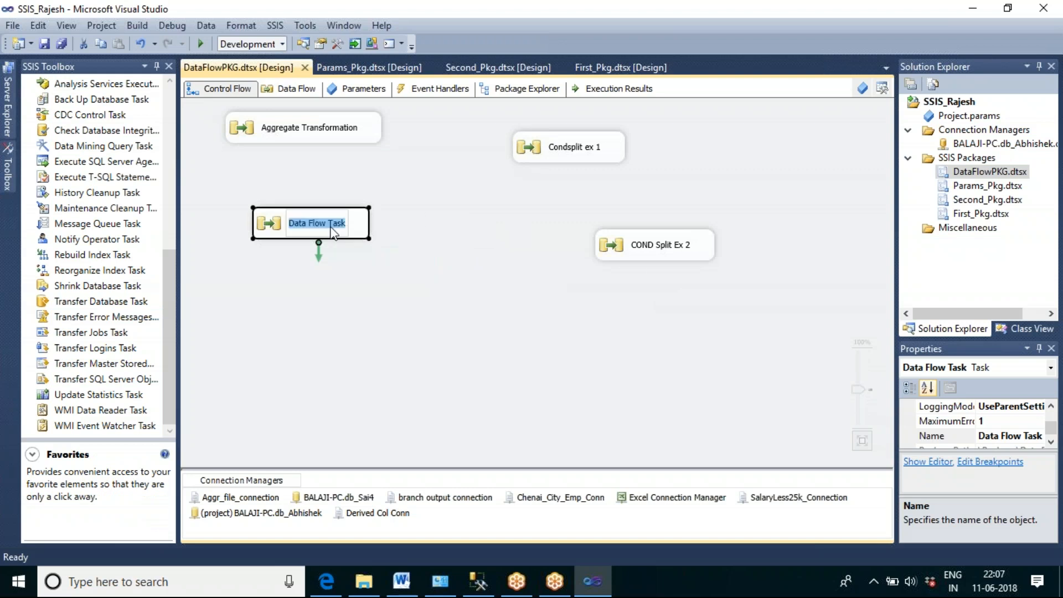
type("Deriv")
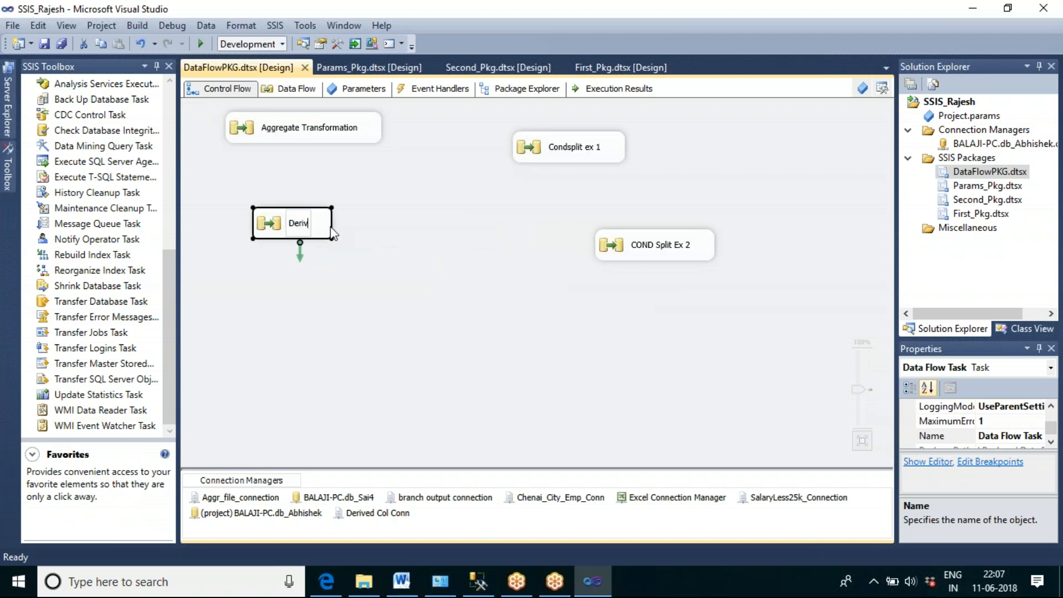
type("ed Col")
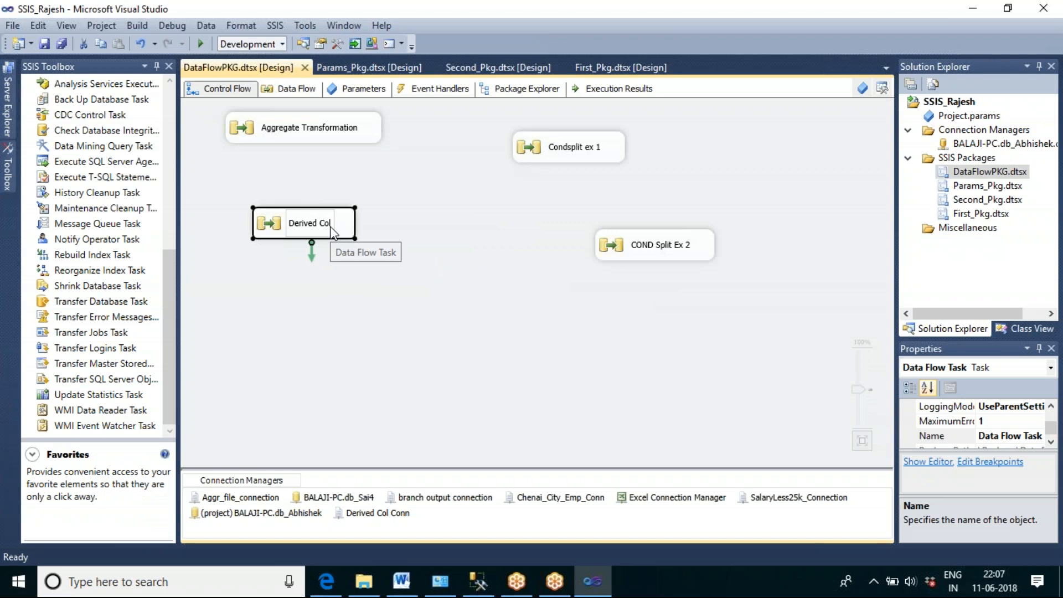
type("umn")
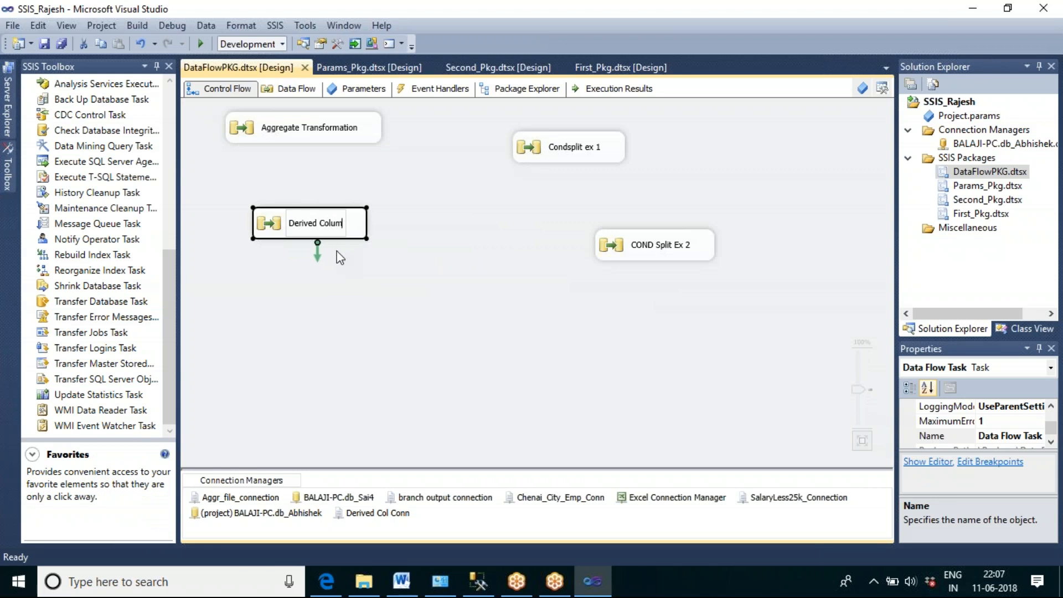
left_click(315, 355)
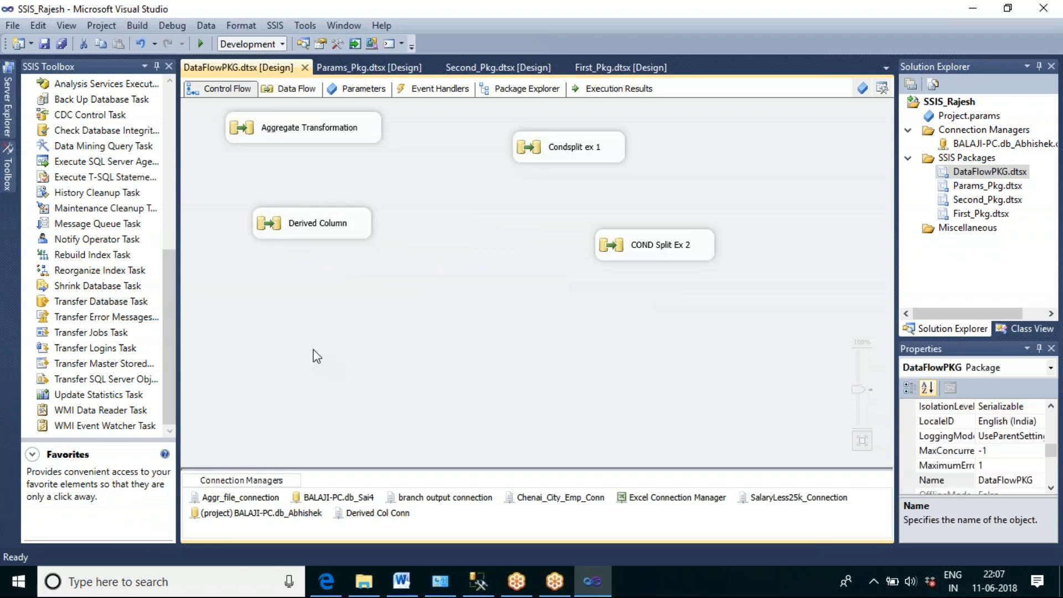
Step: Add and open a new Data Flow Task below Derived Column, moving Condsplit ex 1 and COND Split Ex 2 closer to the other tasks
left_click(172, 108)
left_click_drag(95, 101, 309, 286)
left_click_drag(570, 147, 324, 174)
left_click_drag(681, 251, 498, 144)
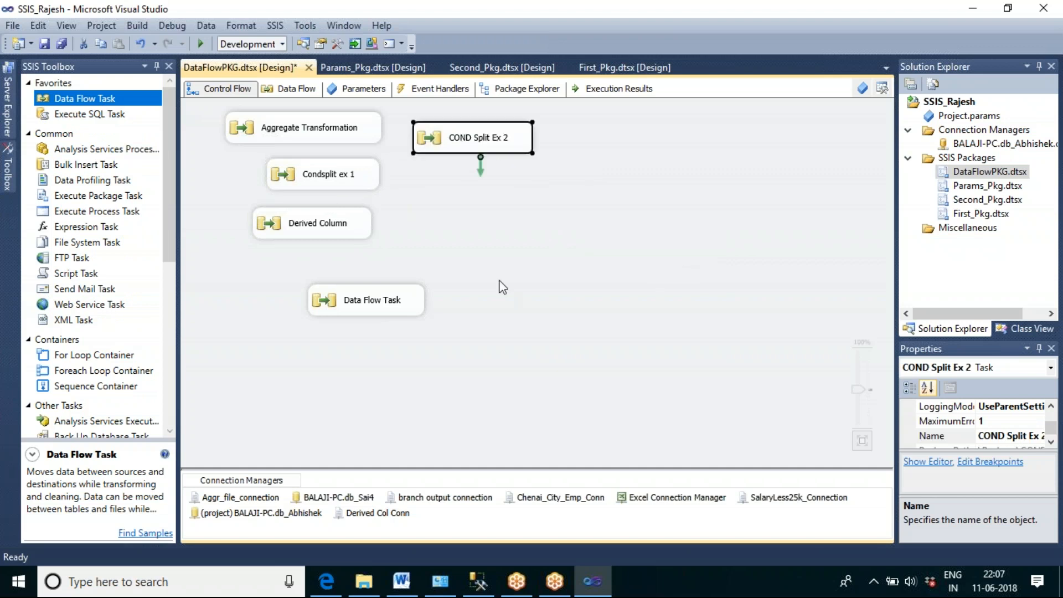
double_click(371, 300)
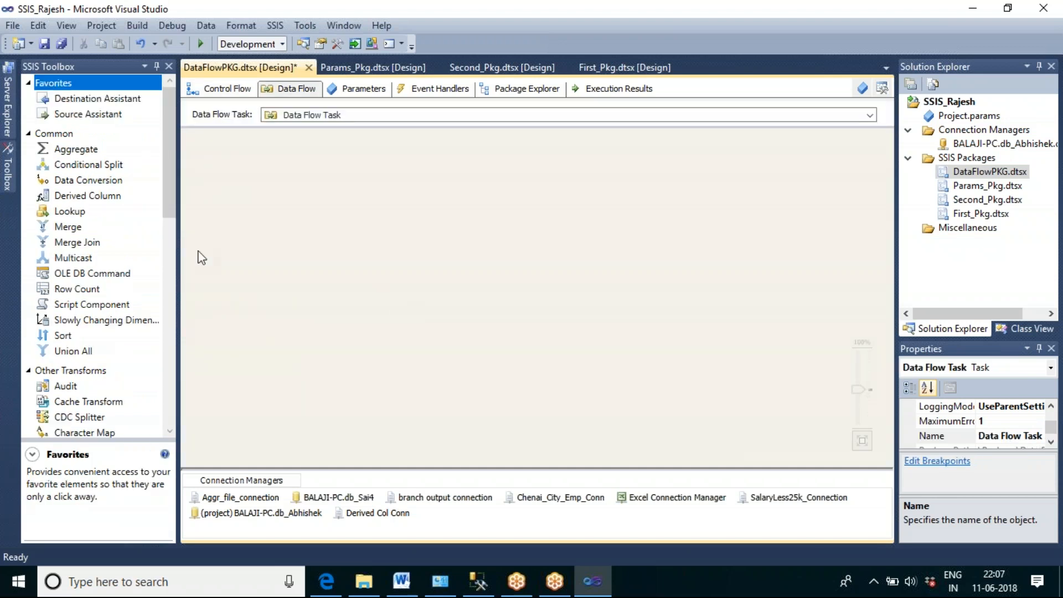
left_click(65, 215)
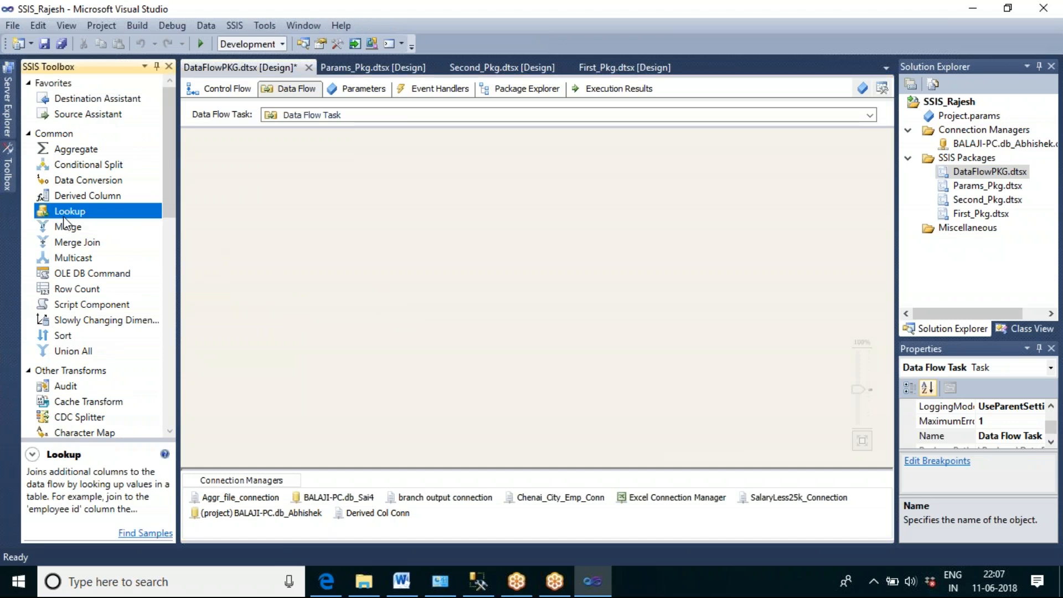
left_click(82, 403)
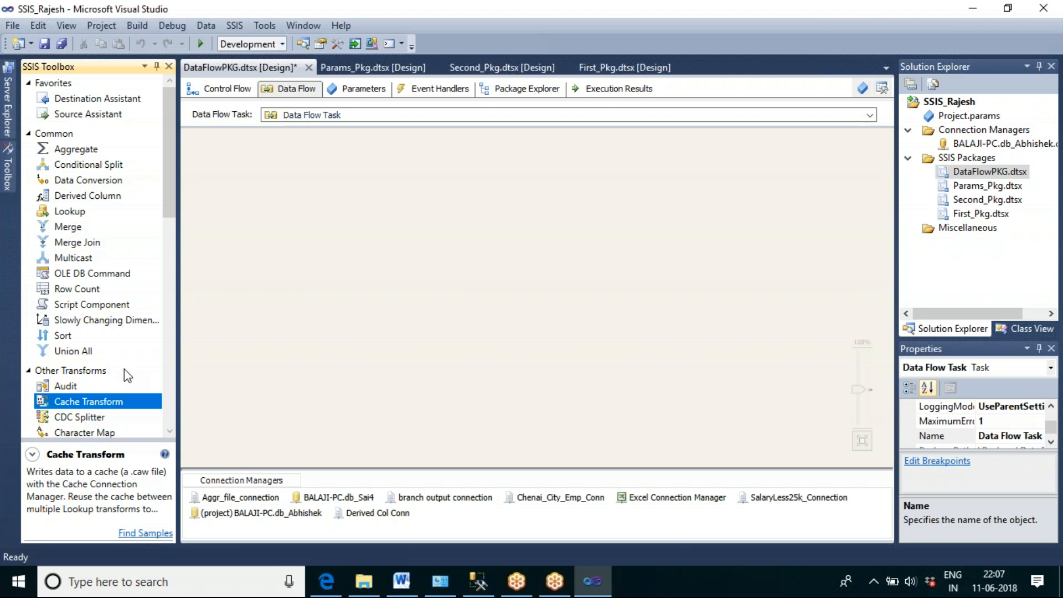
left_click(80, 215)
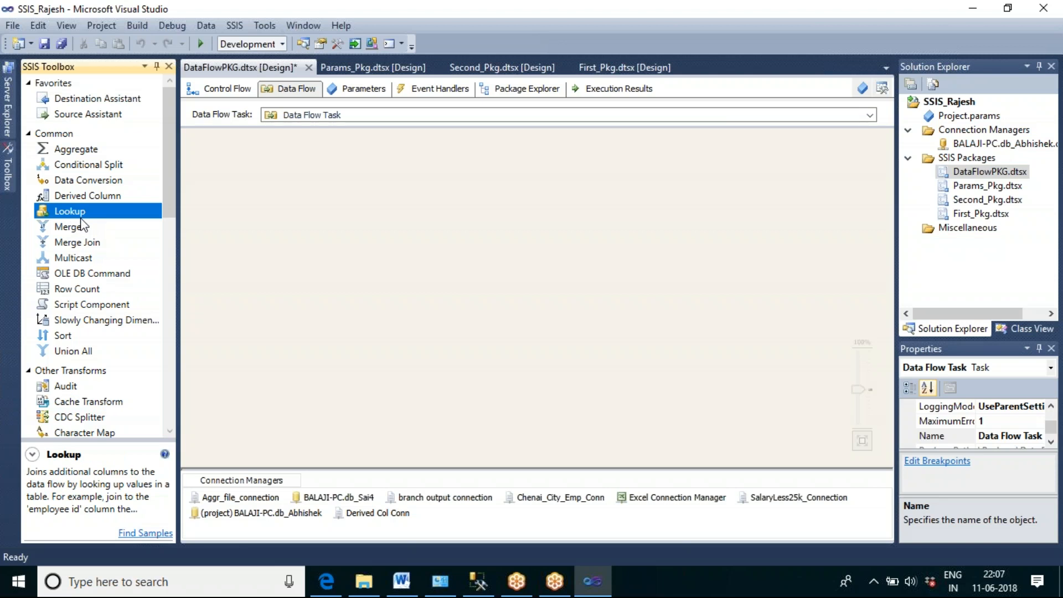
left_click_drag(71, 211, 384, 250)
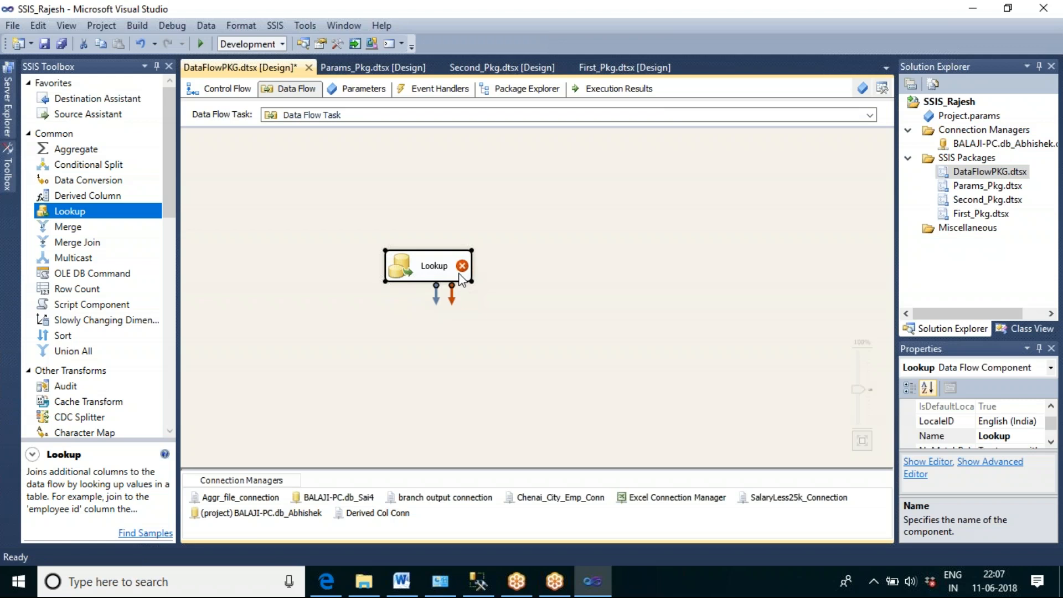
key("Delete")
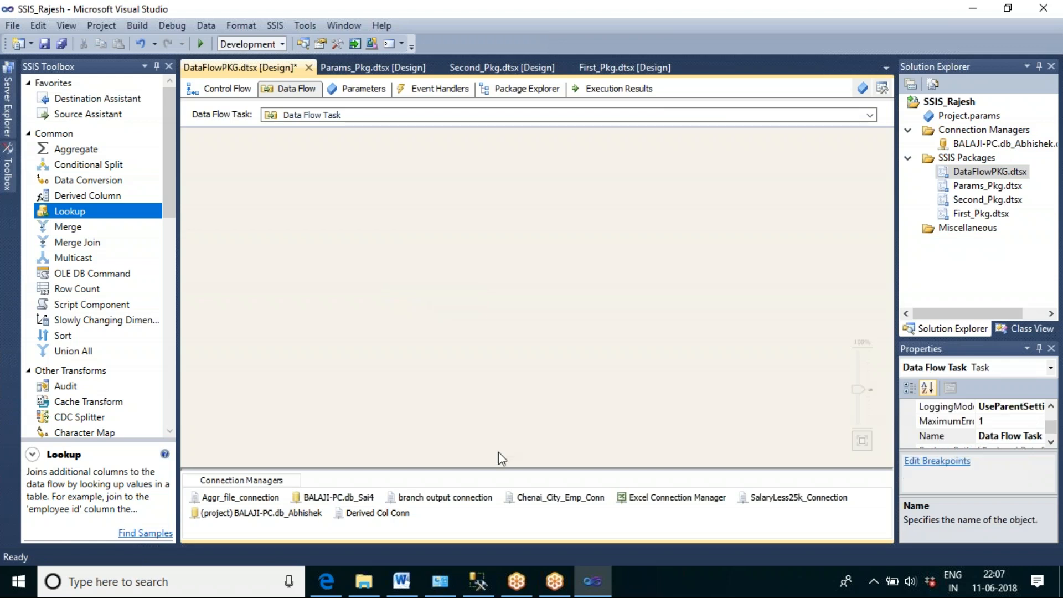
Step: Switch to File Explorer and open OledbData.txt from the Merge Source Files folder
left_click(765, 569)
right_click(765, 571)
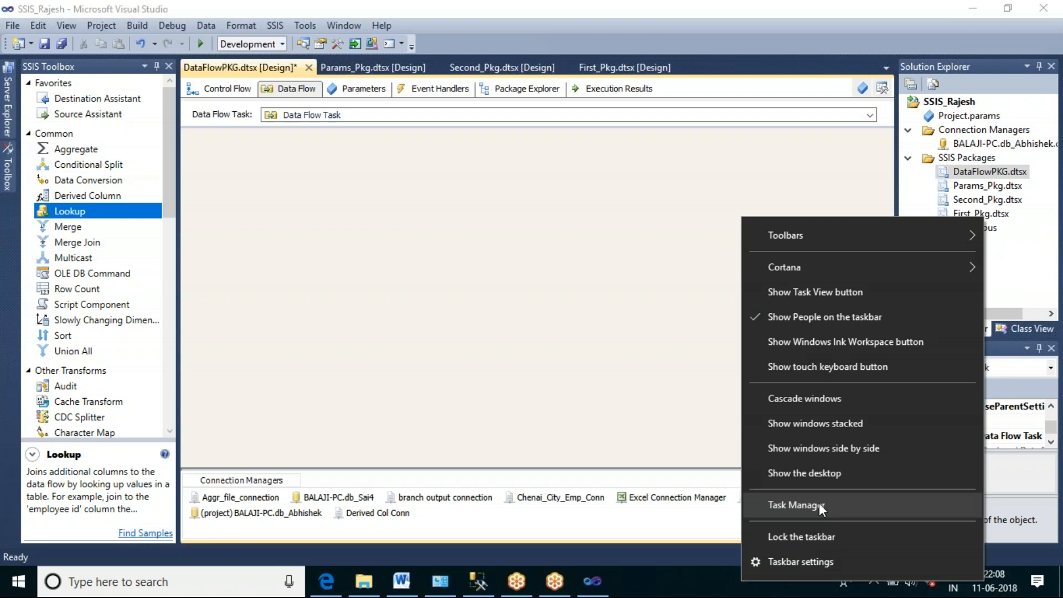
left_click(804, 470)
left_click(364, 581)
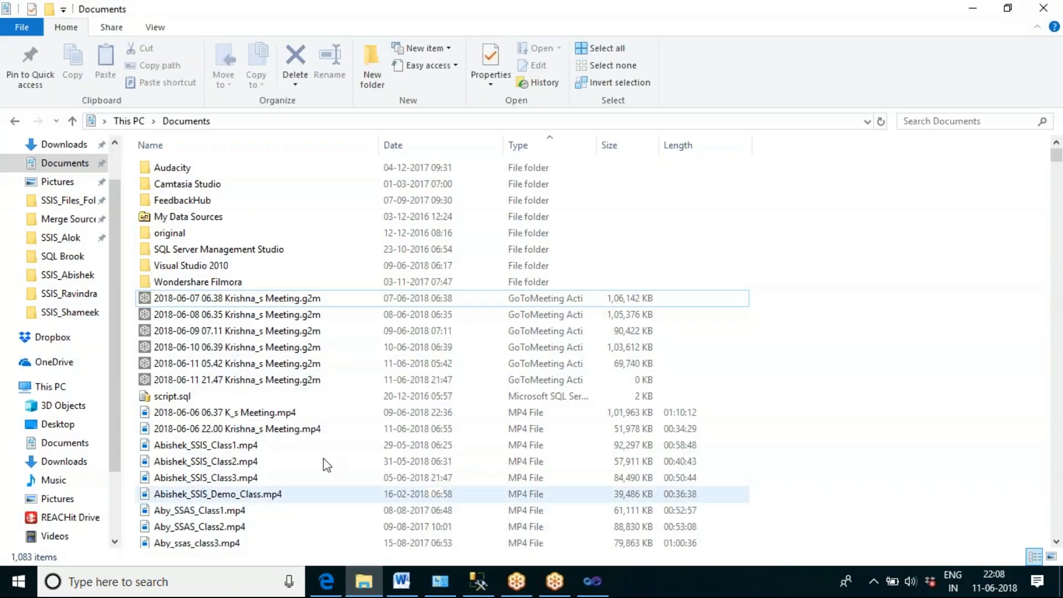
left_click(75, 222)
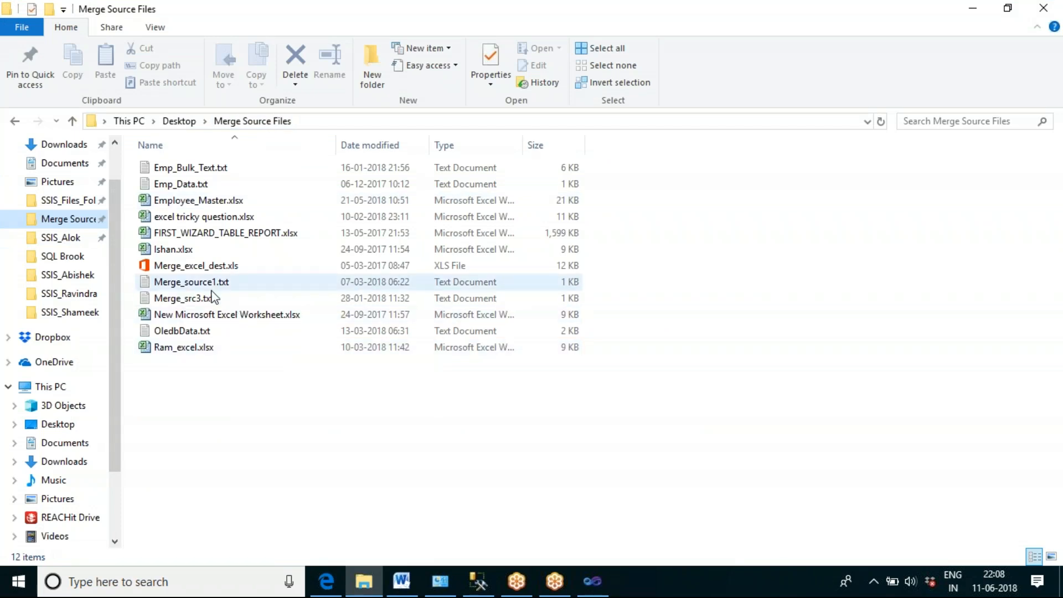
left_click(194, 332)
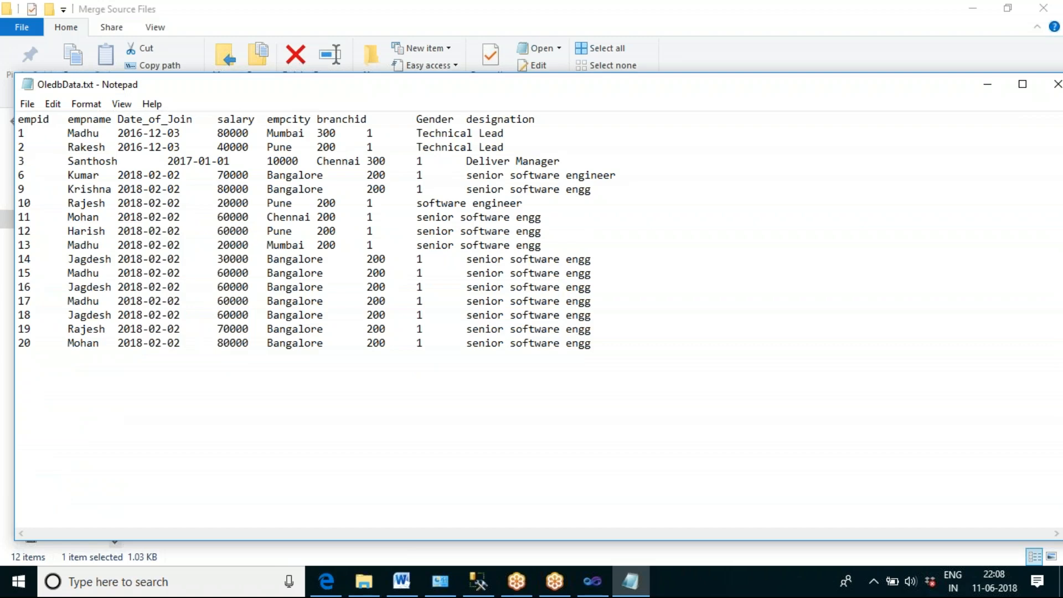
Step: Delete all records after empid 3 from OledbData.txt, then save and close the file
left_click_drag(605, 349, 15, 177)
key("BackSpace")
key("BackSpace")
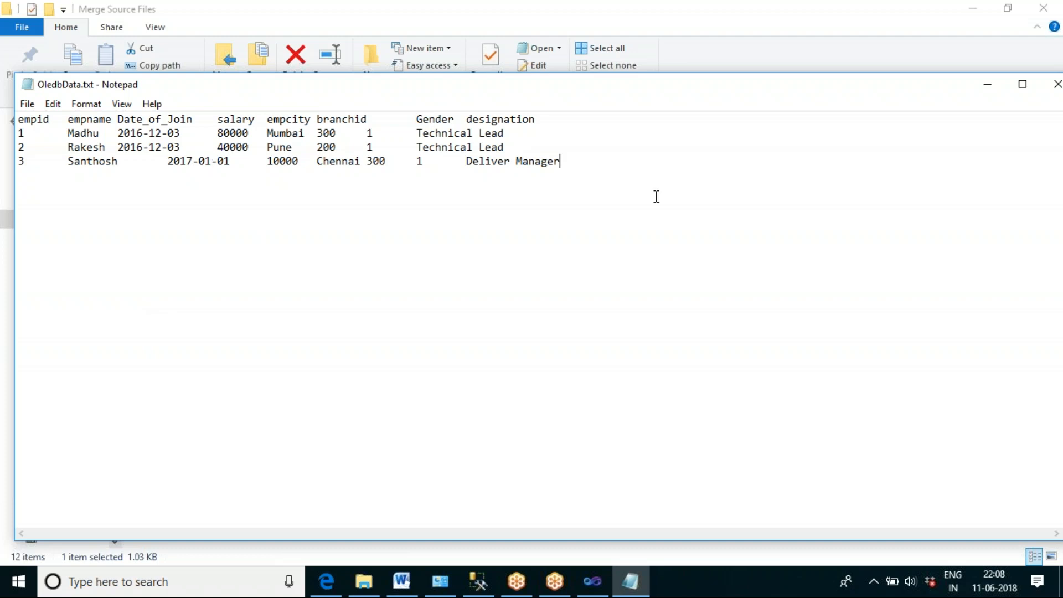
left_click(1055, 86)
left_click(488, 307)
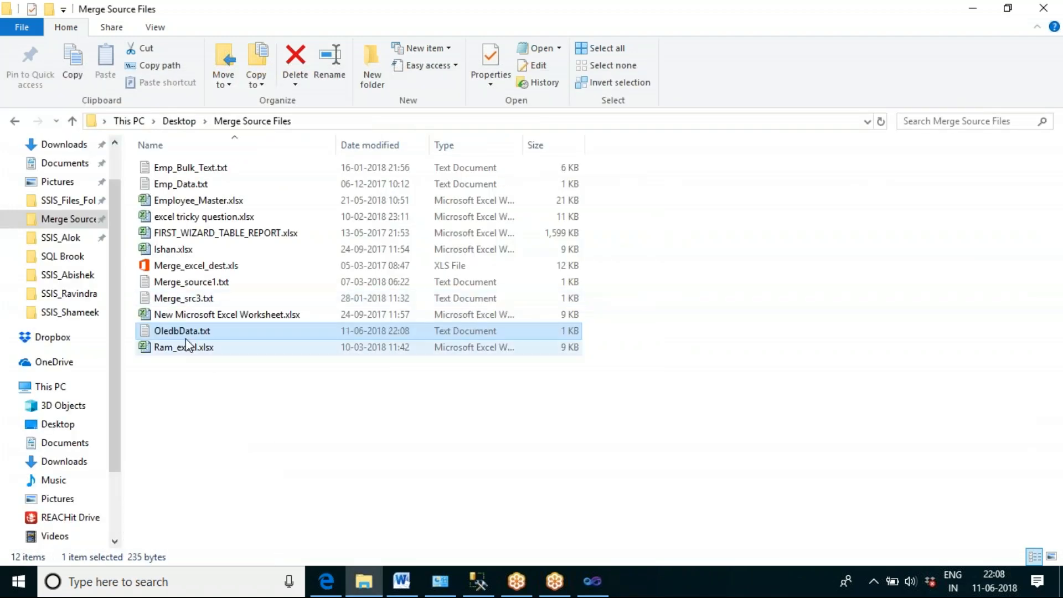
Step: Switch back to Visual Studio and add a Flat File Source to the empty data flow
left_click(591, 581)
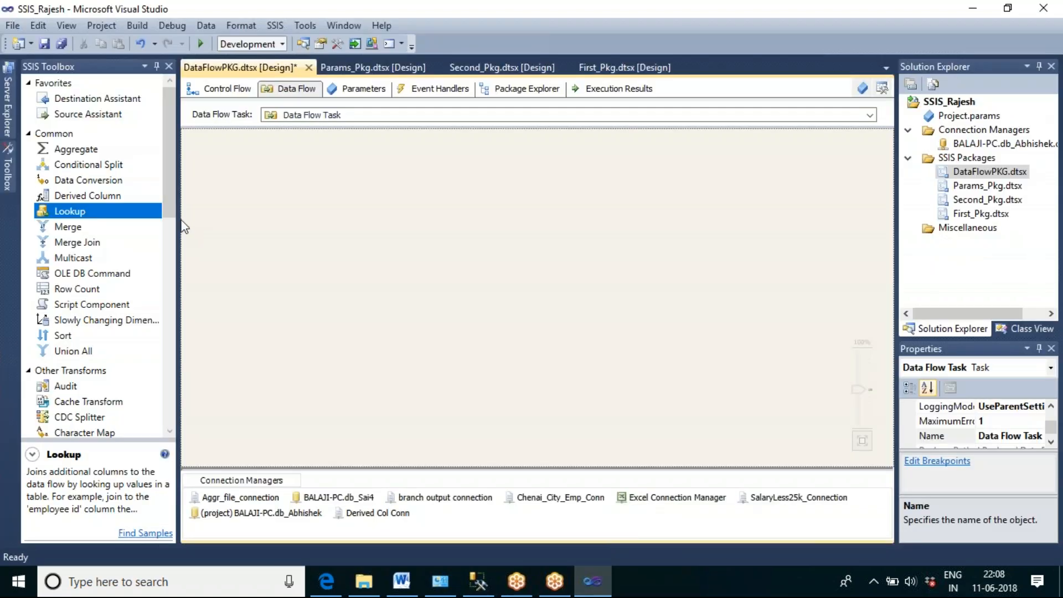
left_click_drag(171, 181, 208, 315)
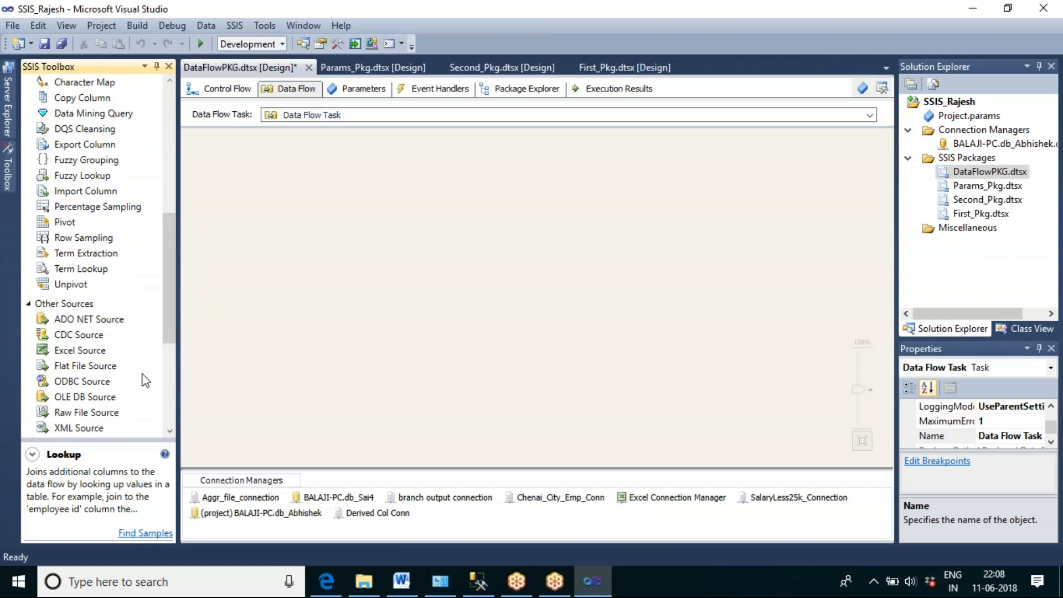
left_click_drag(104, 365, 294, 231)
left_click_drag(317, 183, 316, 183)
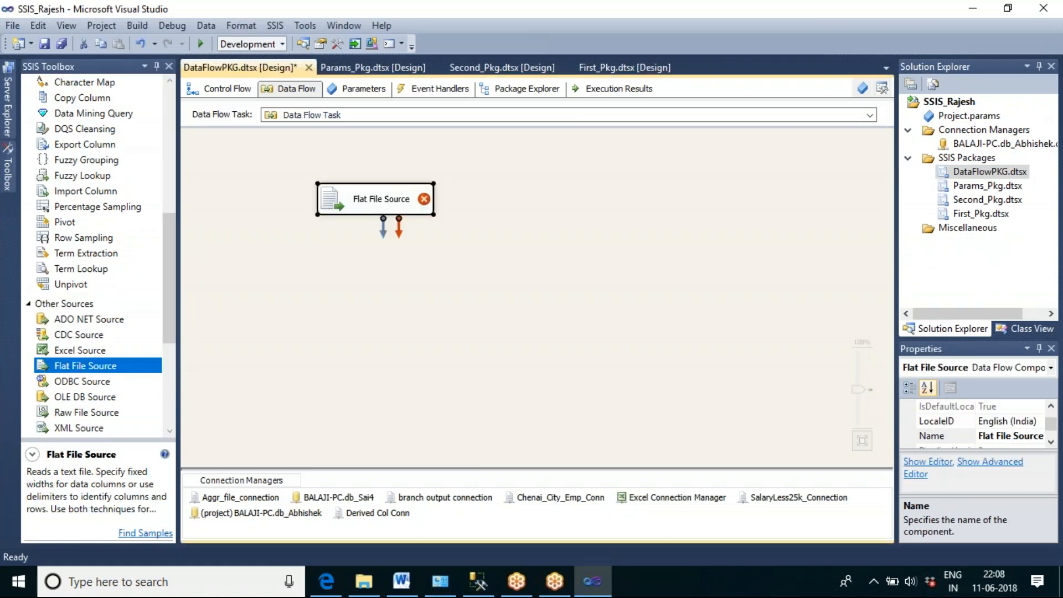
Step: Add an OLE DB Destination below the Flat File Source
left_click_drag(172, 277, 184, 361)
left_click(115, 349)
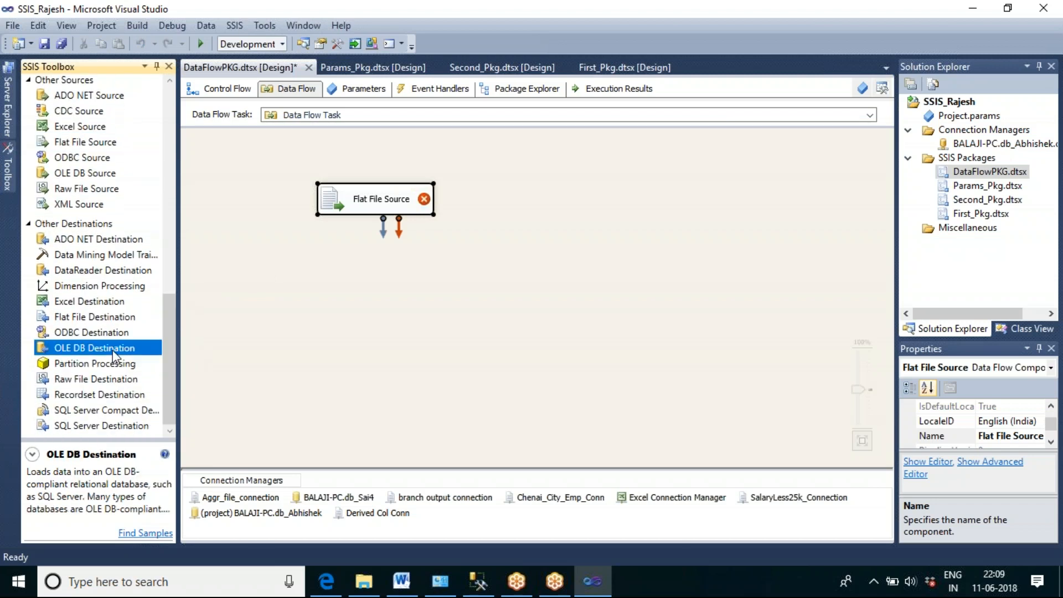
left_click_drag(297, 331, 342, 302)
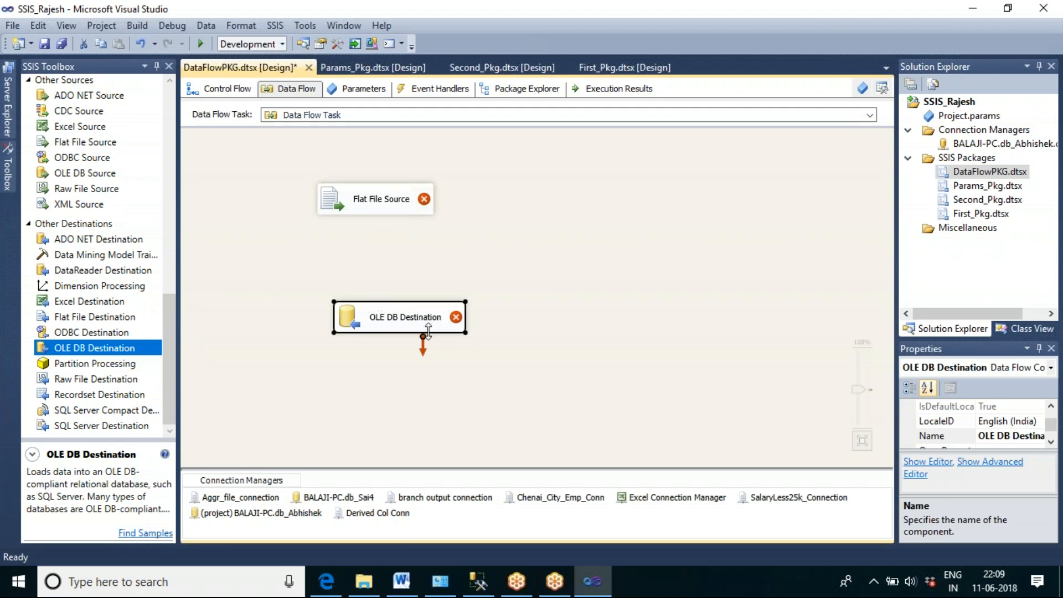
Step: Create a new connection manager for the Flat File Source and name it OLEDB Data conn
left_click(390, 212)
double_click(391, 215)
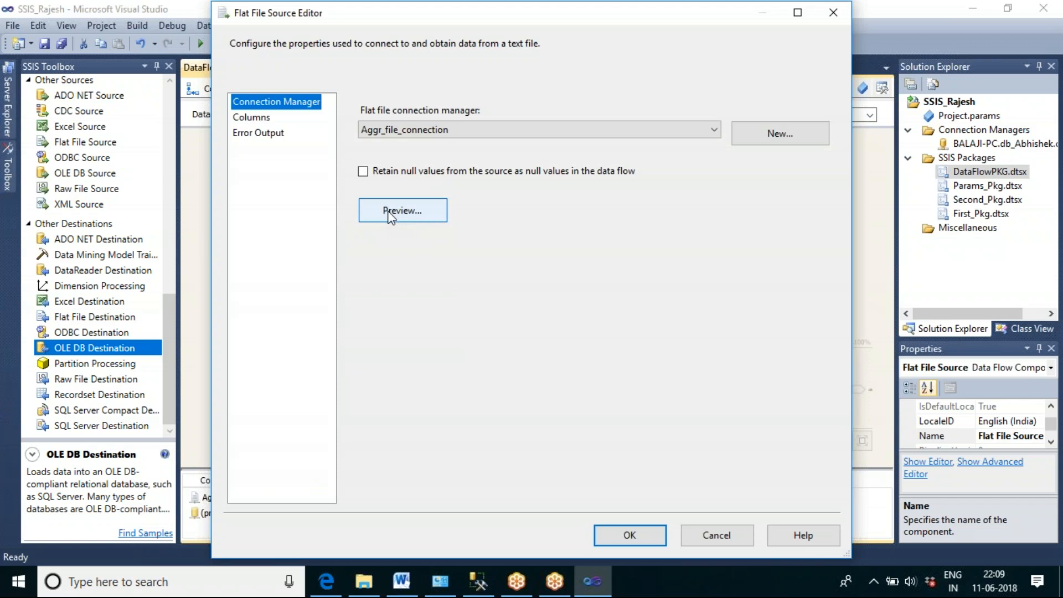
left_click(762, 138)
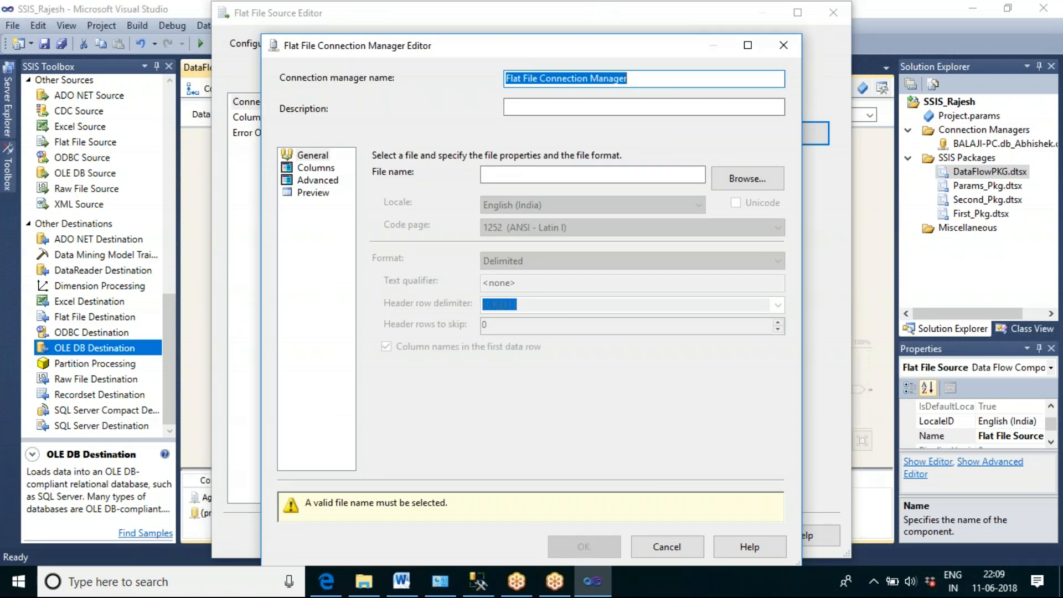
type("OLE")
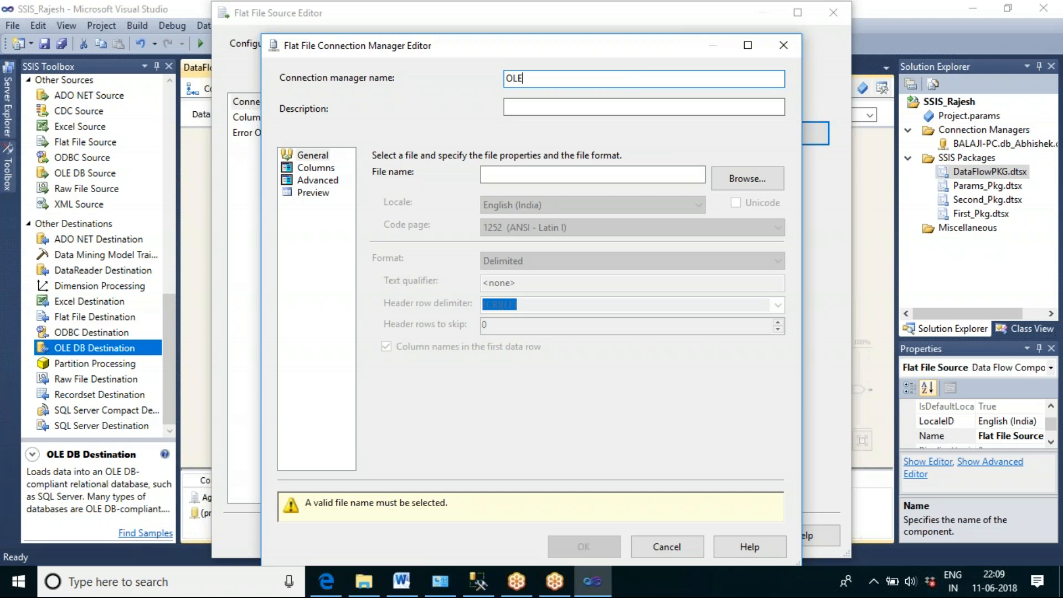
type("DB Source")
key("BackSpace")
key("BackSpace")
key("BackSpace")
key("BackSpace")
key("BackSpace")
key("BackSpace")
key("BackSpace")
type("Data conn")
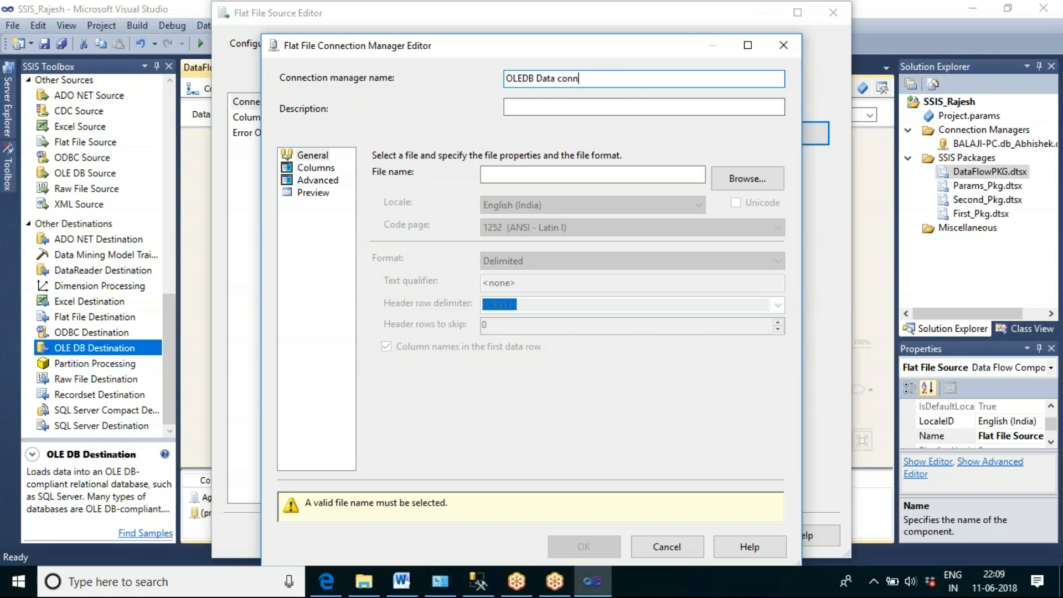
Step: Set the connection's source file to OledbData.txt from the Merge Source Files folder on the Desktop
left_click(747, 178)
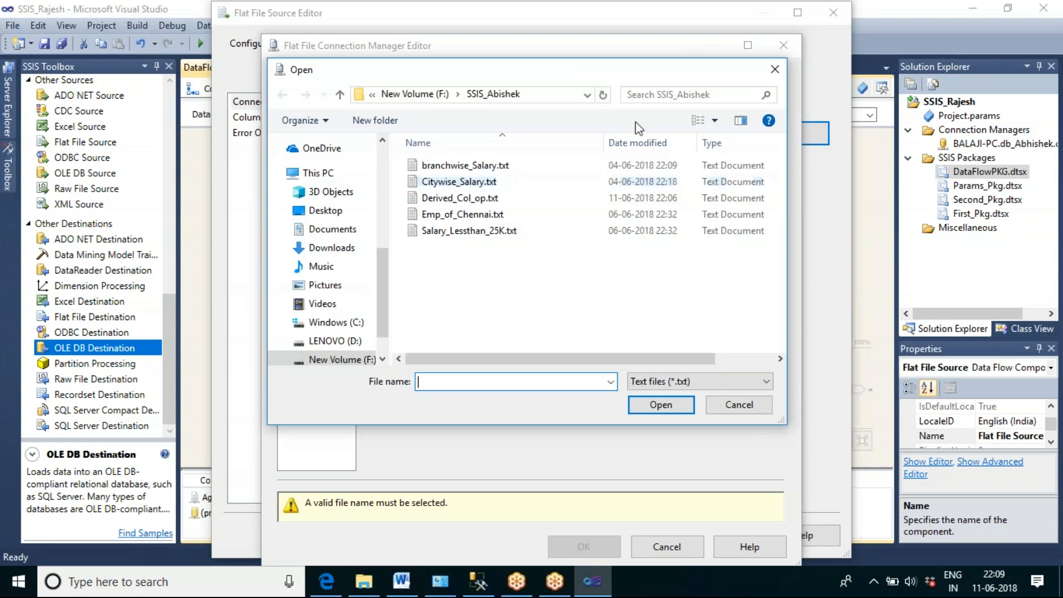
left_click(336, 213)
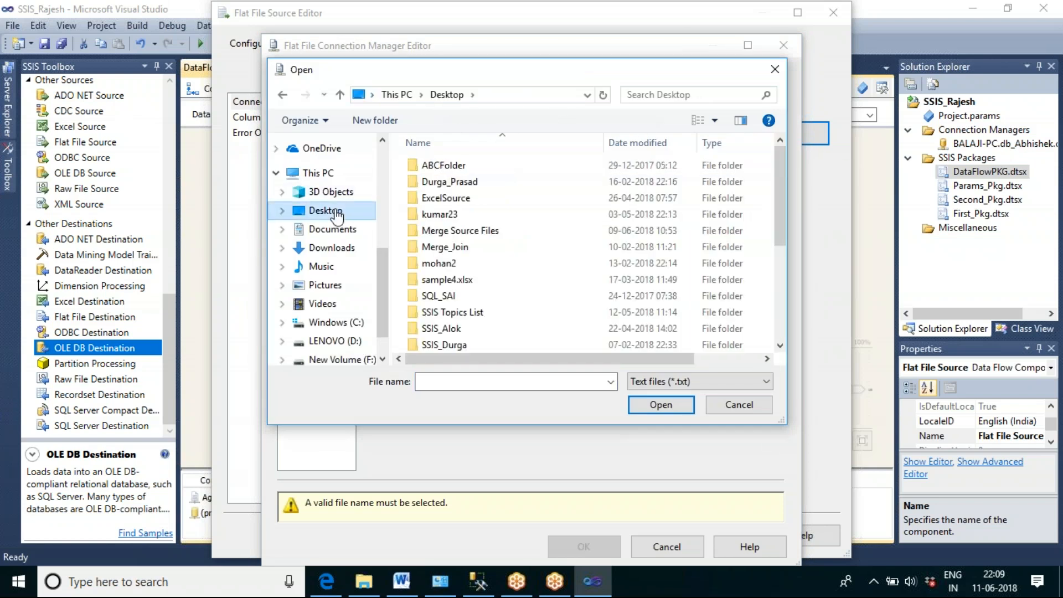
double_click(475, 230)
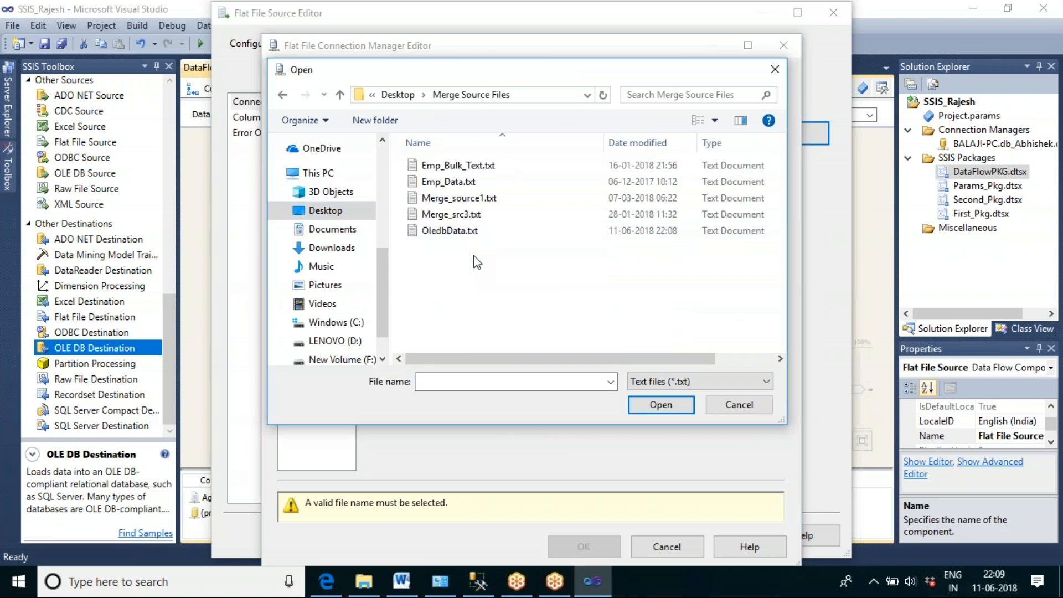
left_click(449, 233)
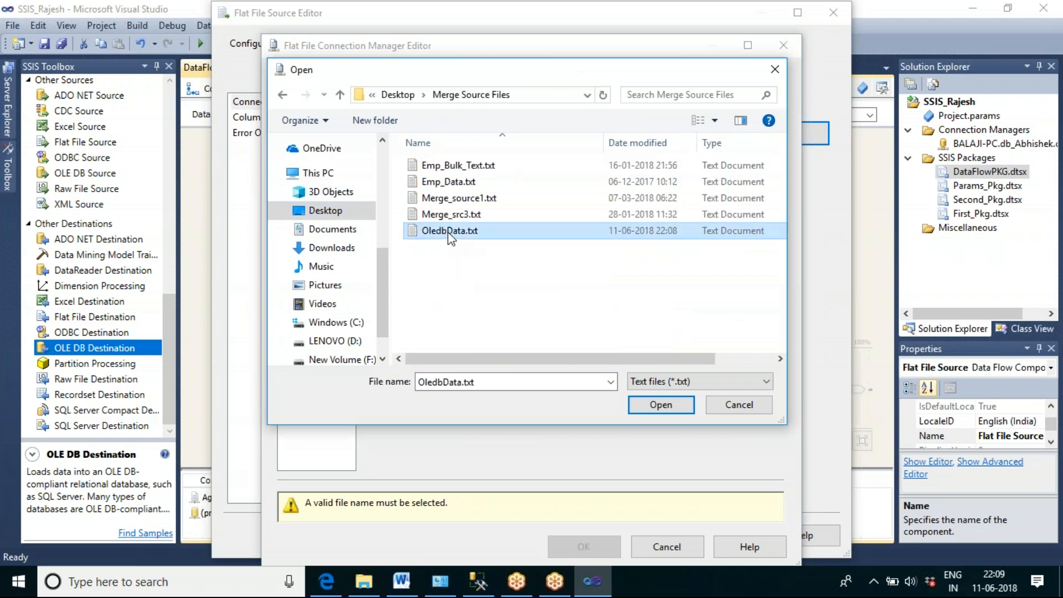
left_click(672, 410)
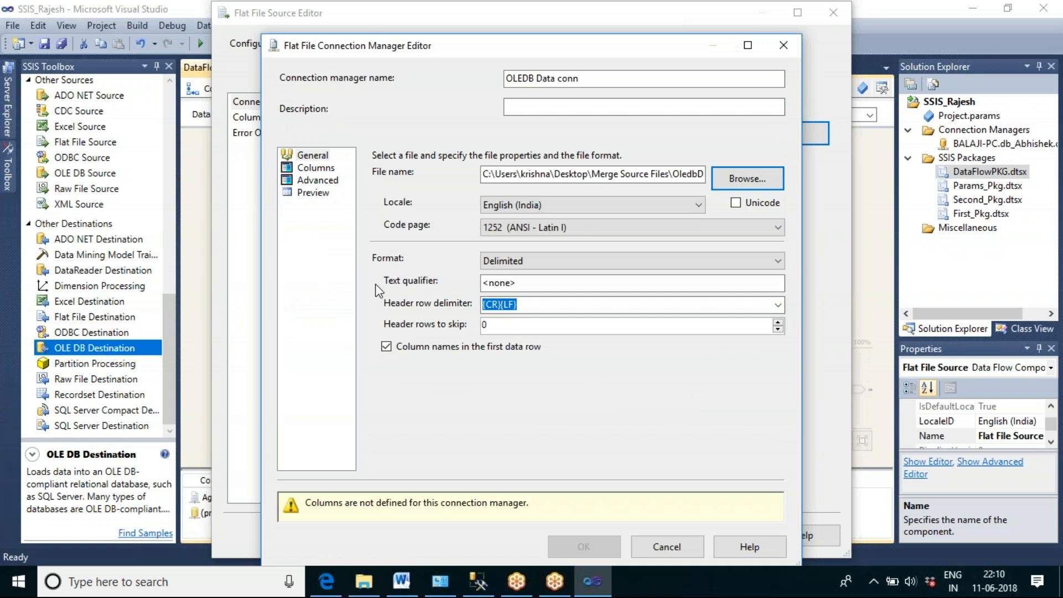
Step: Preview the file's rows, accept the OLEDB Data conn connection, and confirm the Flat File Source with all its columns
left_click(326, 194)
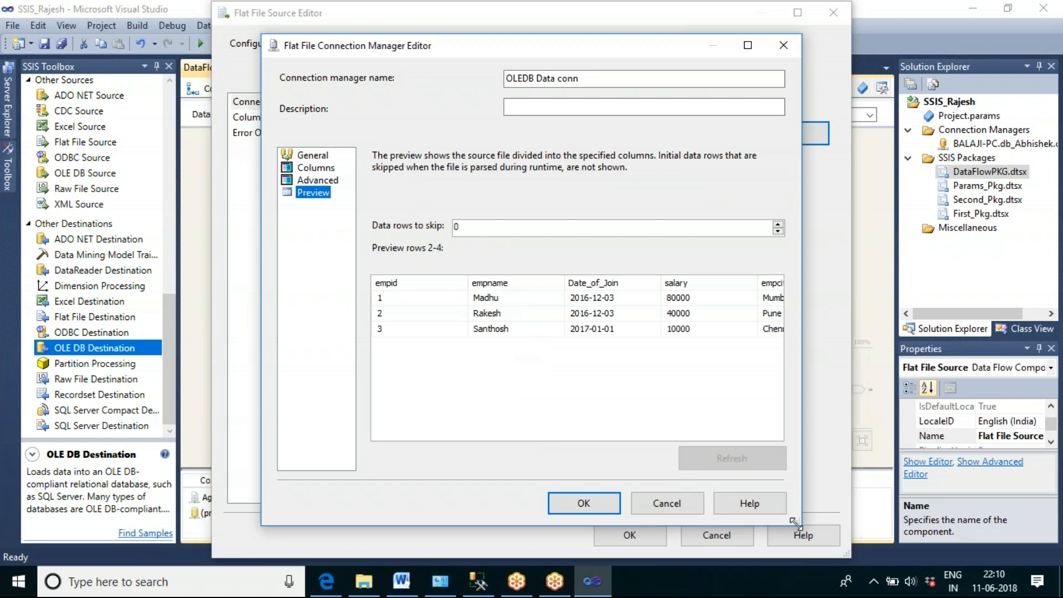
left_click_drag(795, 521, 1057, 516)
left_click(875, 502)
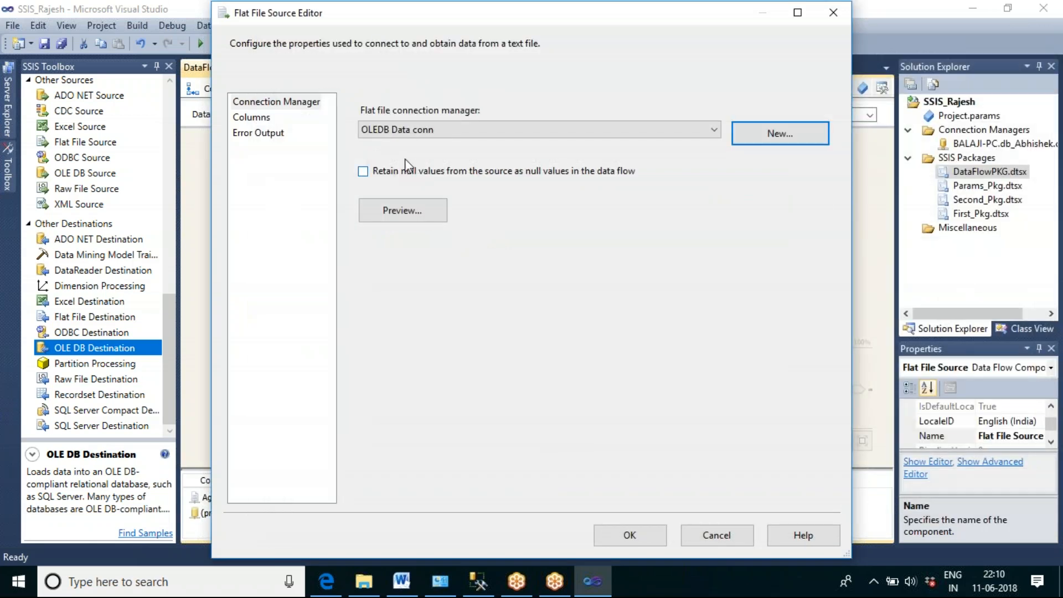
left_click(265, 119)
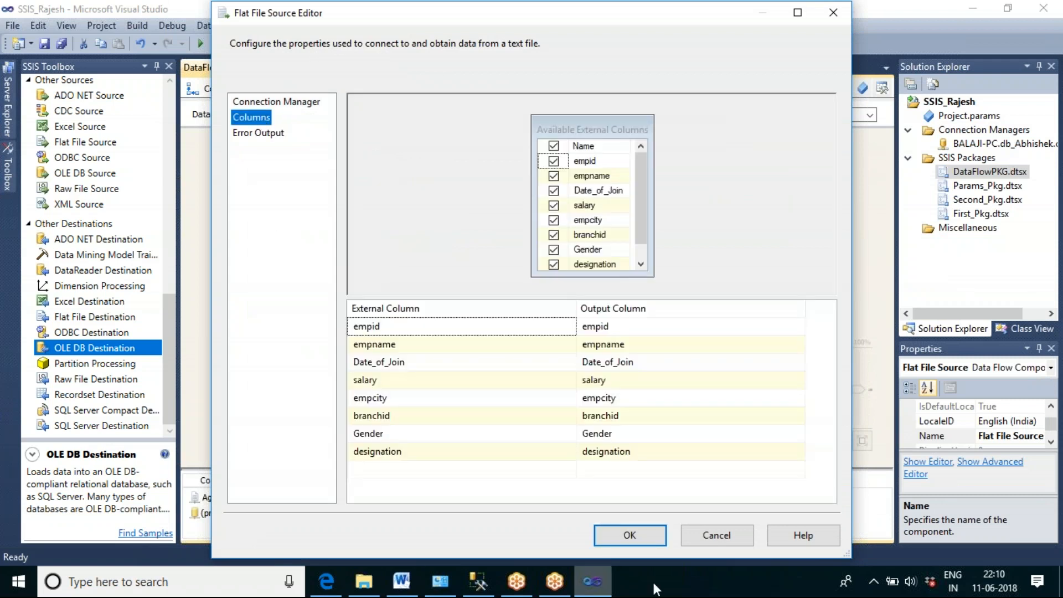
left_click(626, 535)
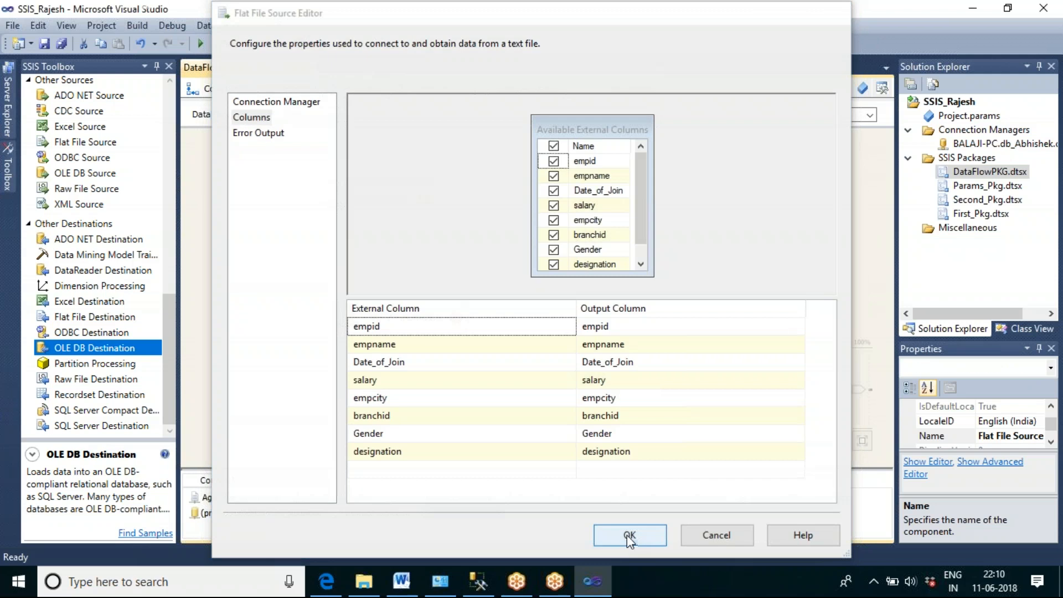
Step: Connect the Flat File Source to the OLE DB Destination and set the destination's connection manager to BALAJI-PC.db_Abhishek
left_click_drag(376, 213, 412, 313)
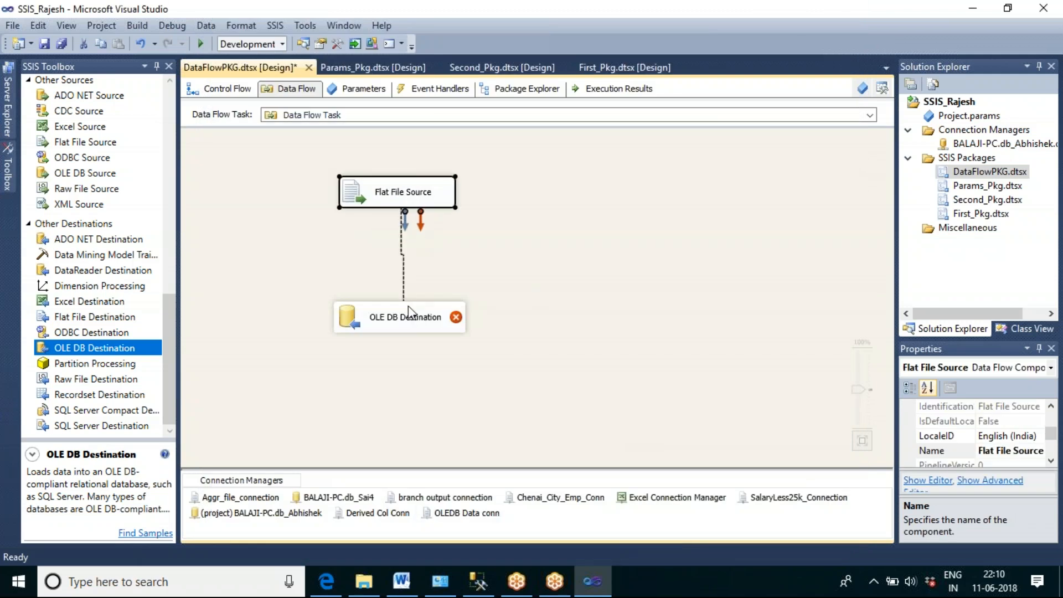
left_click(519, 360)
double_click(408, 323)
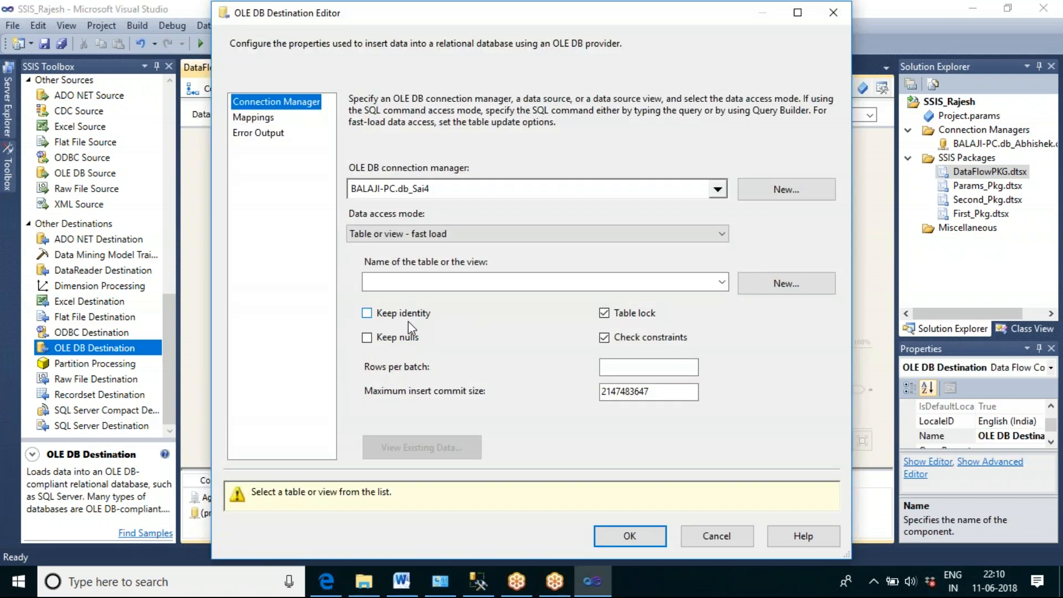
left_click(717, 190)
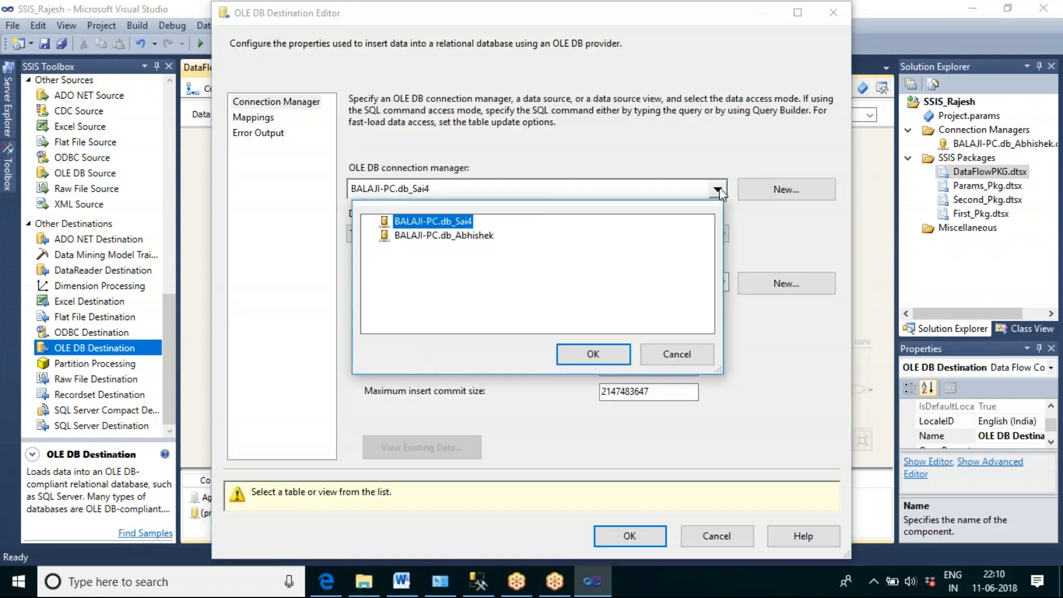
left_click(465, 239)
left_click(590, 352)
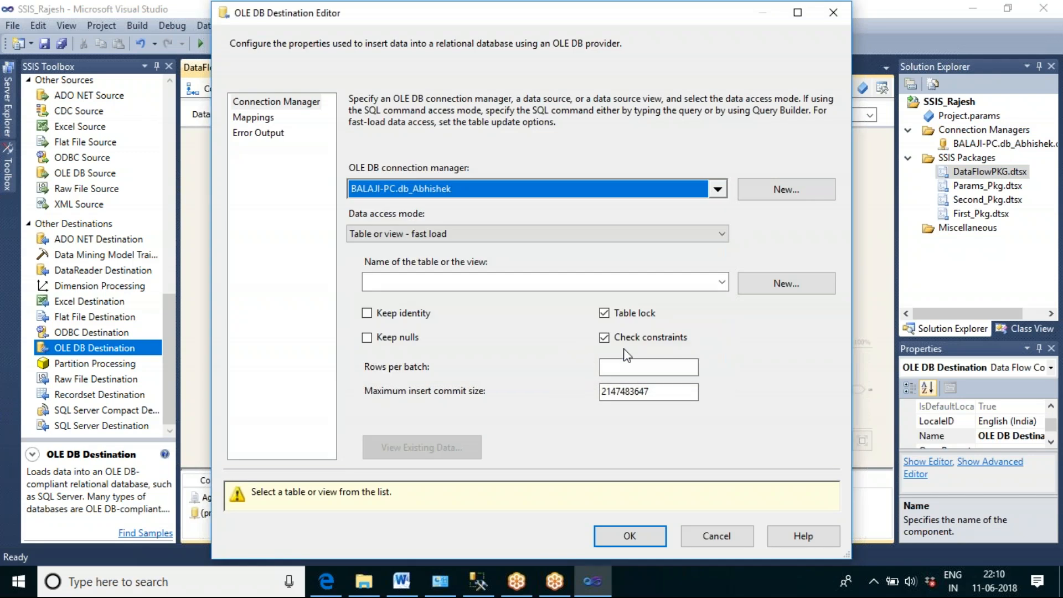
Step: Create a new destination table named tbl_oledb_op, keeping the generated varchar(50) column definitions
left_click(777, 292)
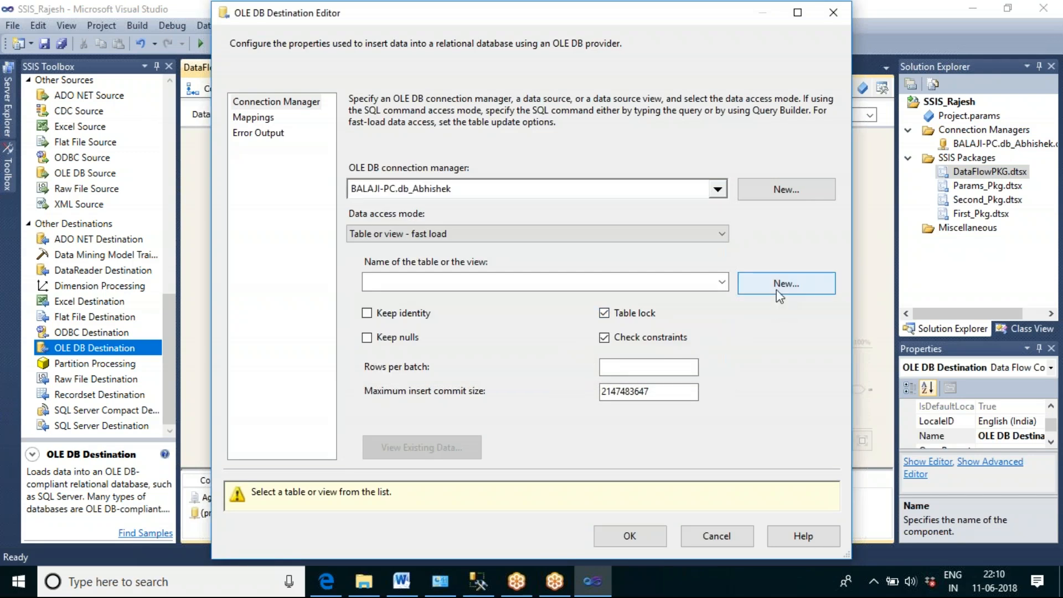
left_click(496, 151)
left_click_drag(497, 151, 416, 151)
left_click(421, 151)
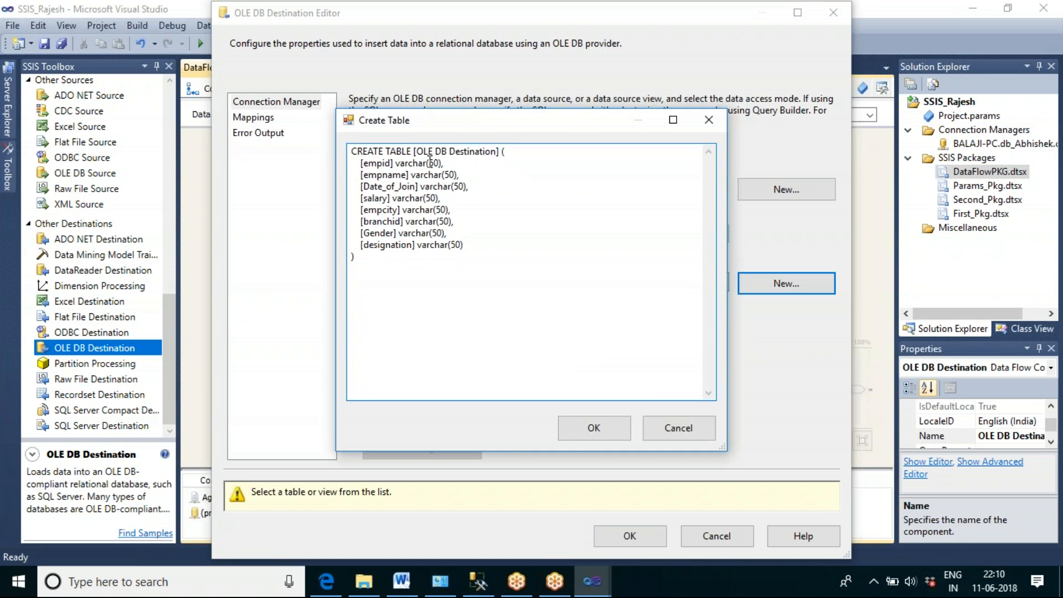
double_click(469, 151)
left_click(494, 157)
left_click_drag(418, 151, 565, 224)
left_click(565, 224)
left_click(419, 154)
key("Delete")
key("Delete")
key("Delete")
key("Delete")
key("Delete")
key("Delete")
key("Delete")
key("Delete")
key("Delete")
key("Delete")
key("Delete")
key("Delete")
key("Delete")
key("Delete")
key("Delete")
key("Delete")
key("Delete")
key("Delete")
type("tbl")
type("_l")
key("BackSpace")
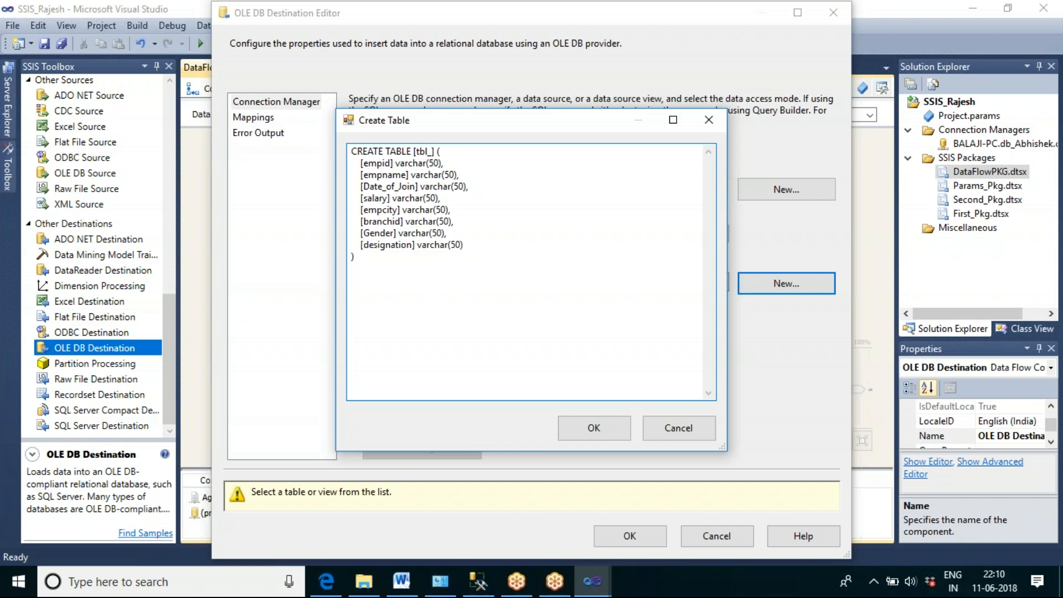
type("oledb_Op")
key("BackSpace")
key("BackSpace")
type("op")
left_click(467, 245)
left_click_drag(466, 245, 352, 163)
left_click(587, 428)
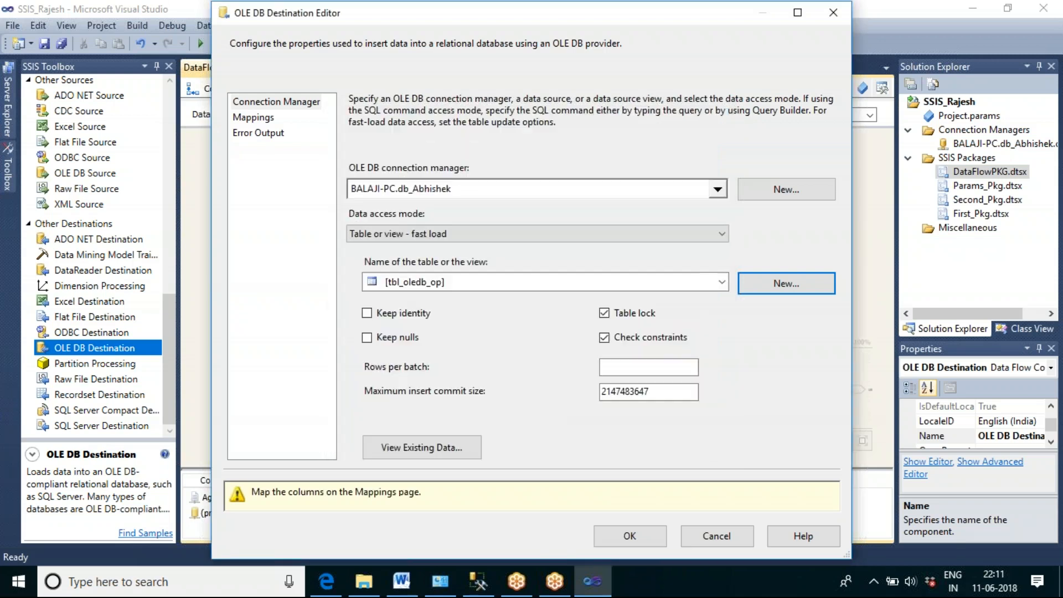
Step: Accept the automatic column mappings for the OLE DB Destination and execute the data flow task
left_click(274, 117)
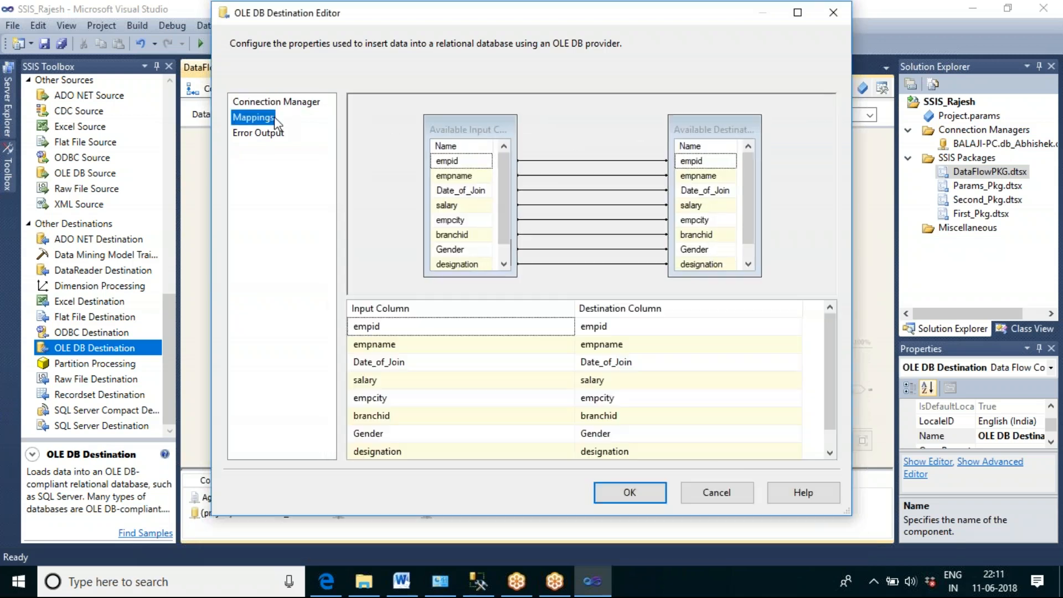
left_click(620, 493)
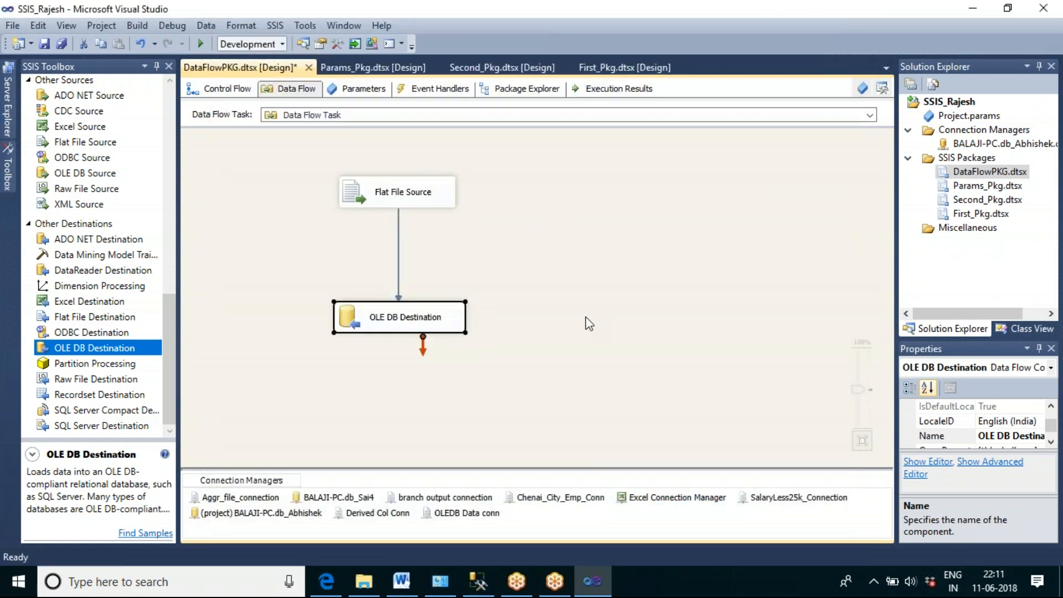
right_click(537, 210)
left_click(603, 292)
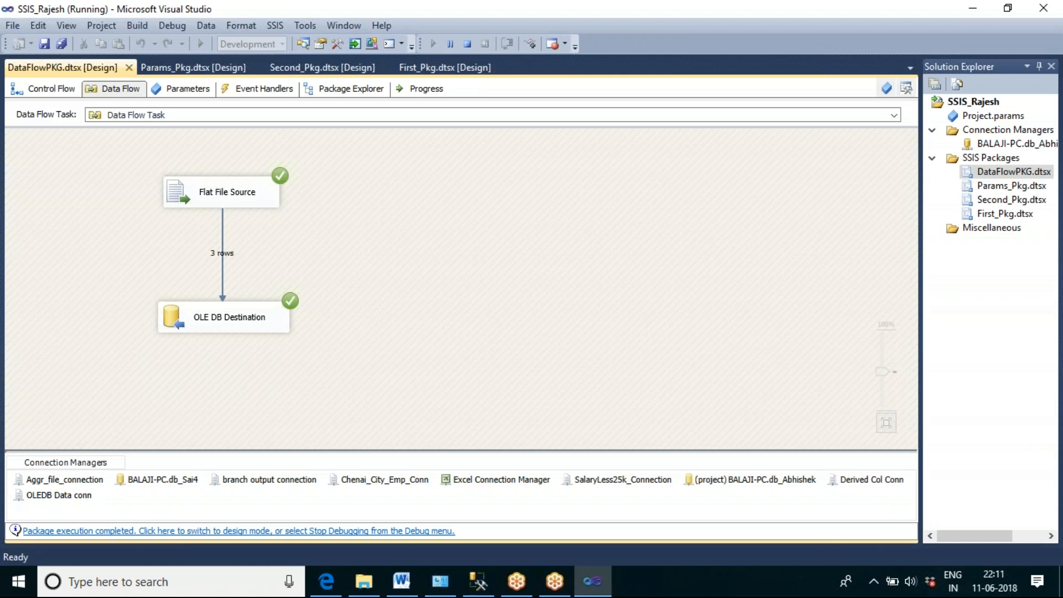
Step: Switch to SQL Server Management Studio, replace the query with "select * from tbl_oledb_op", and run it
left_click(485, 585)
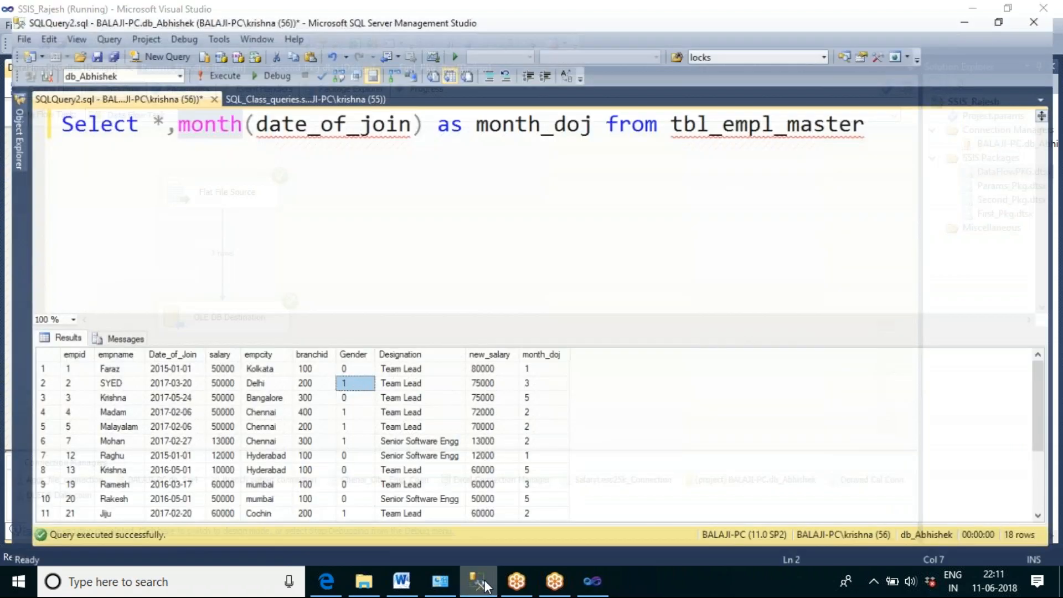
left_click(316, 223)
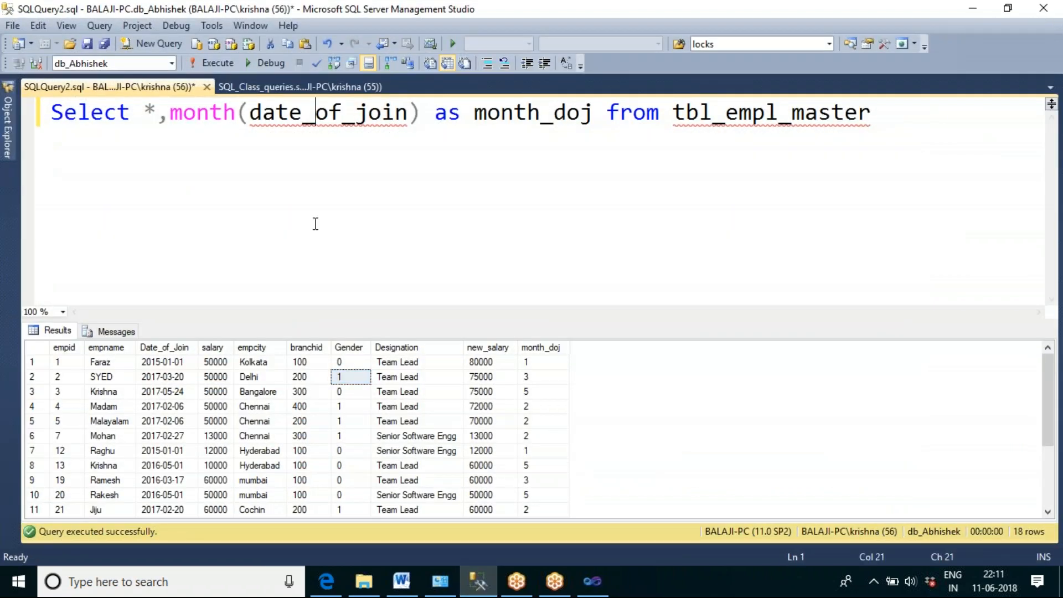
key("ctrl+a")
type("selet")
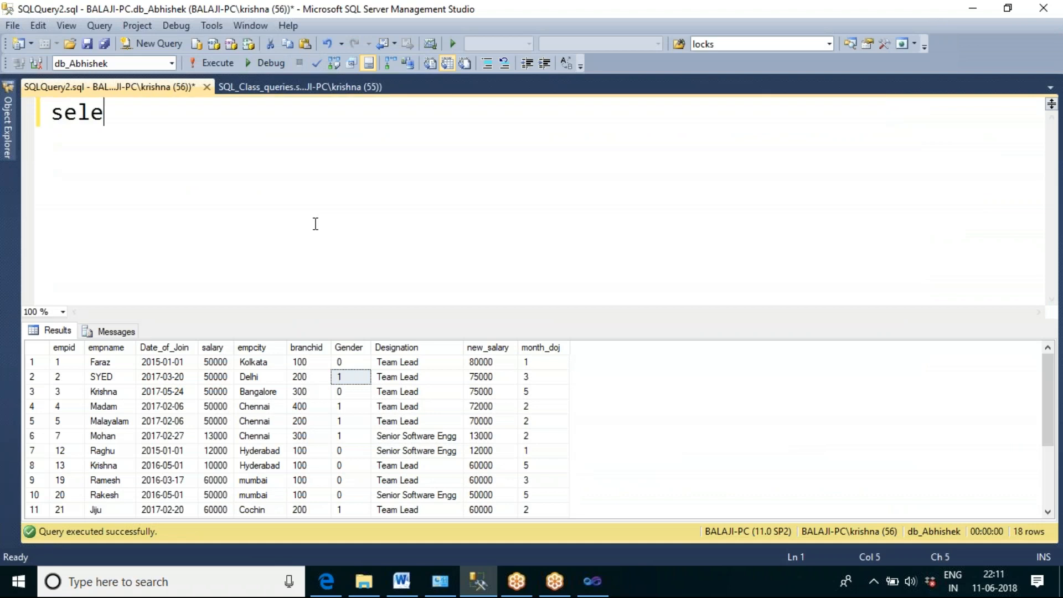
key("BackSpace")
key("BackSpace")
type("ct *")
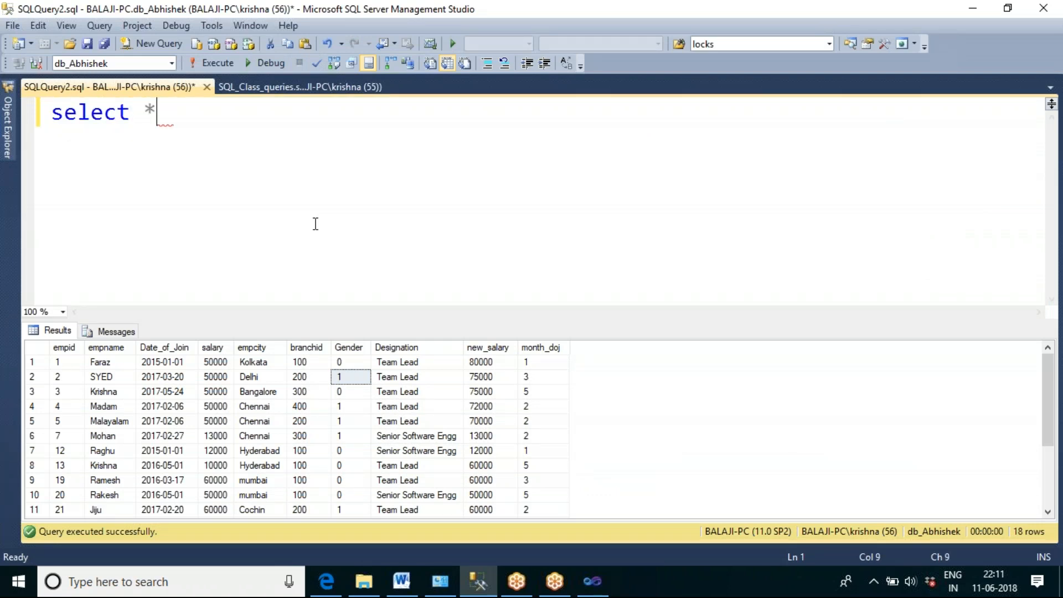
type(" from tbl")
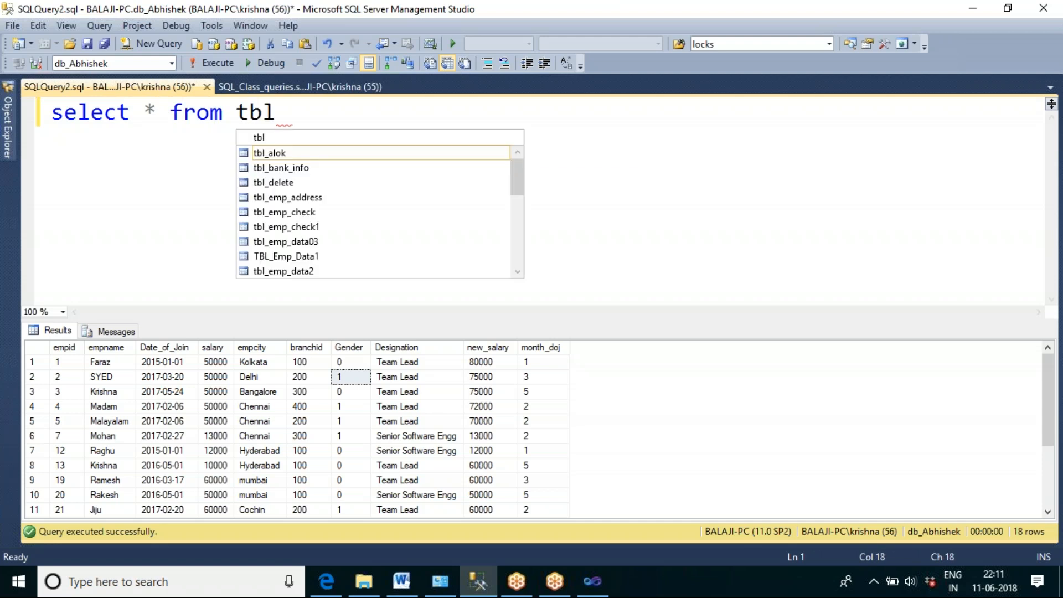
type("_oled")
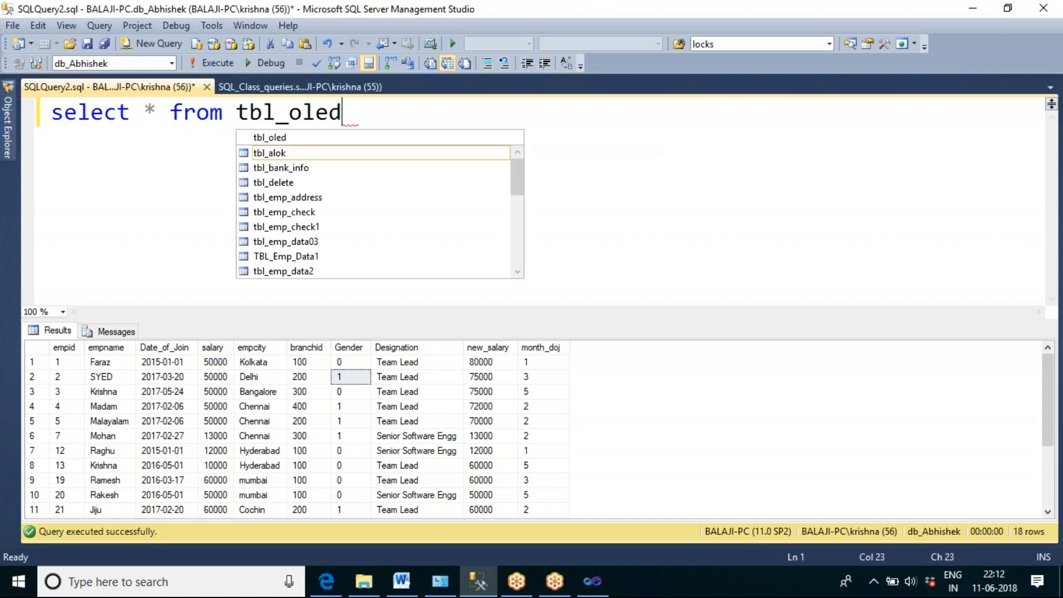
type("b_op")
key("F5")
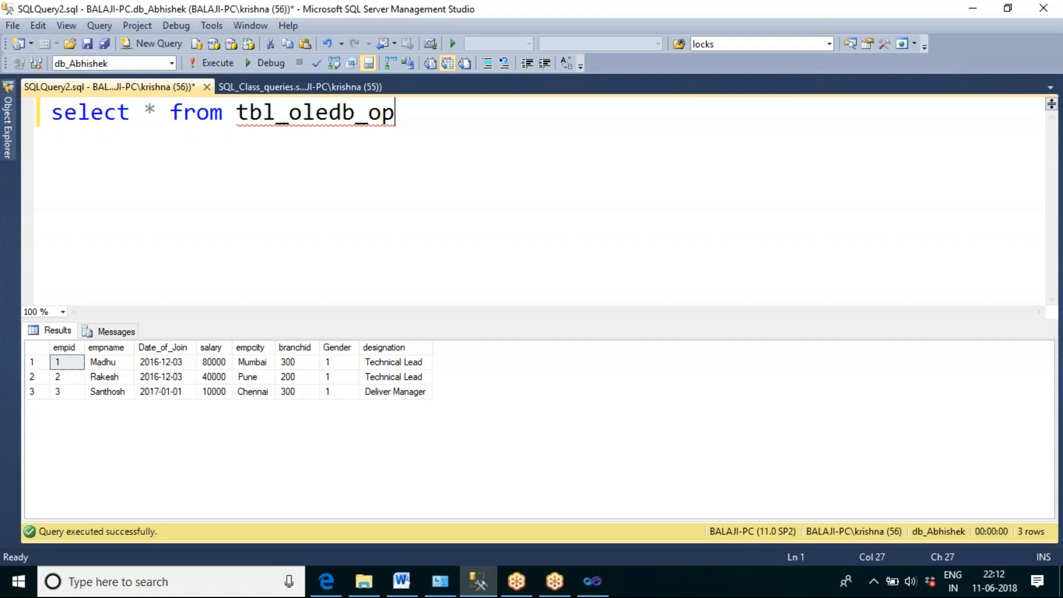
Step: Open OledbData.txt from the Merge Source Files folder and set the salary of empid 1 to 90000
left_click(365, 580)
double_click(182, 331)
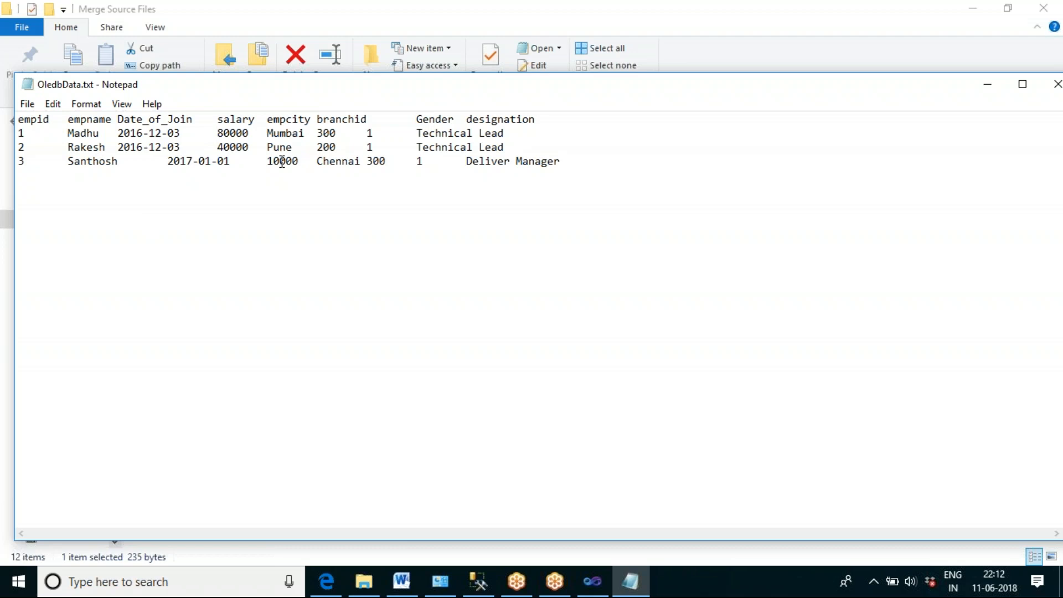
key("Delete")
type("9")
Step: Change the empcity of empid 2 to Hyderabad, keeping a tab before the branchid
double_click(283, 147)
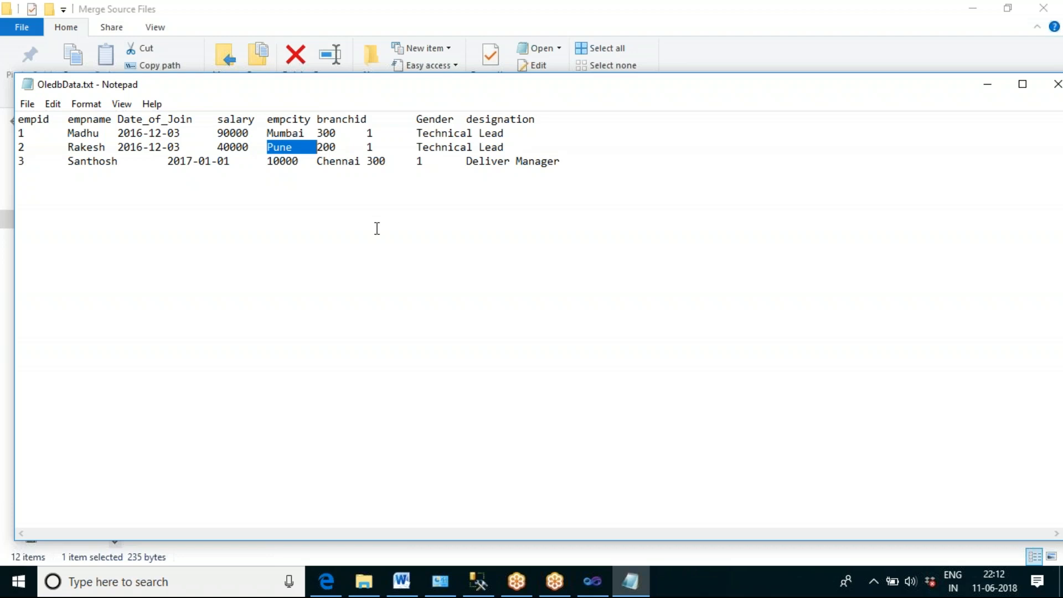
type("Hyderabad")
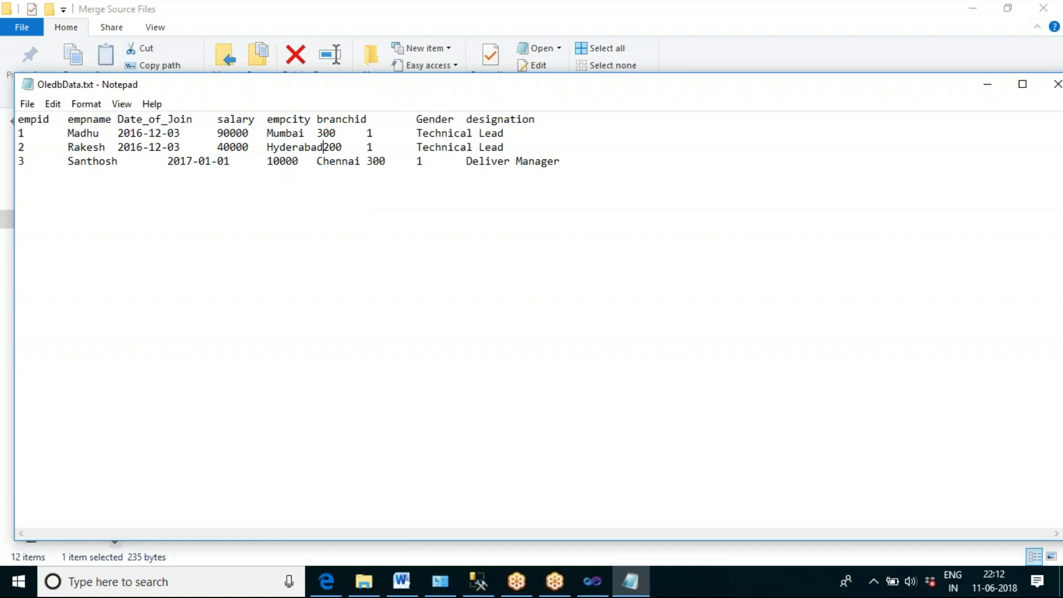
key("Tab")
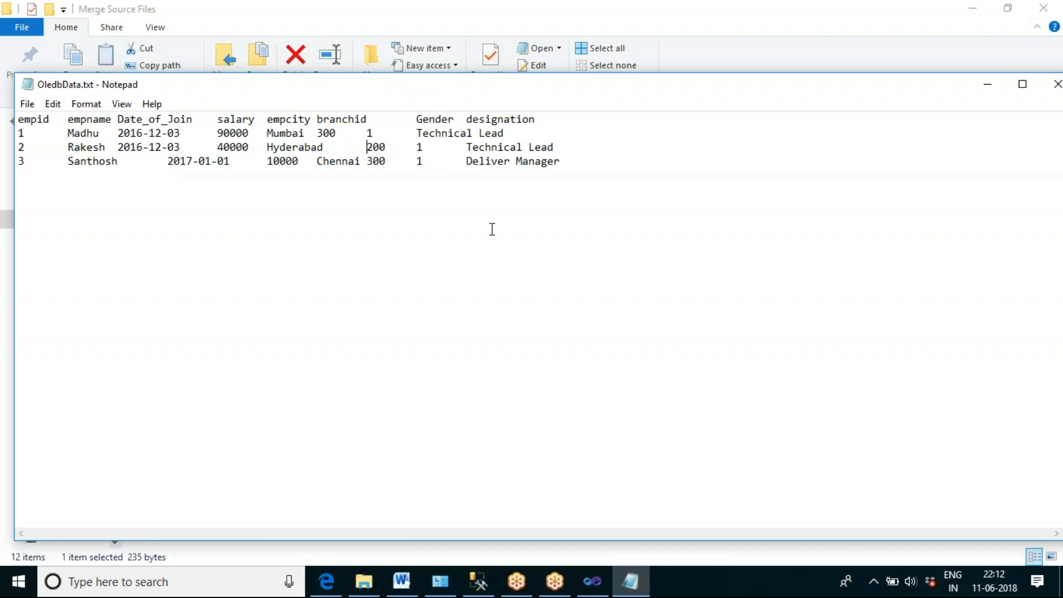
Step: Replace the designation of empid 3 with "principal Manager"
left_click_drag(468, 162, 561, 161)
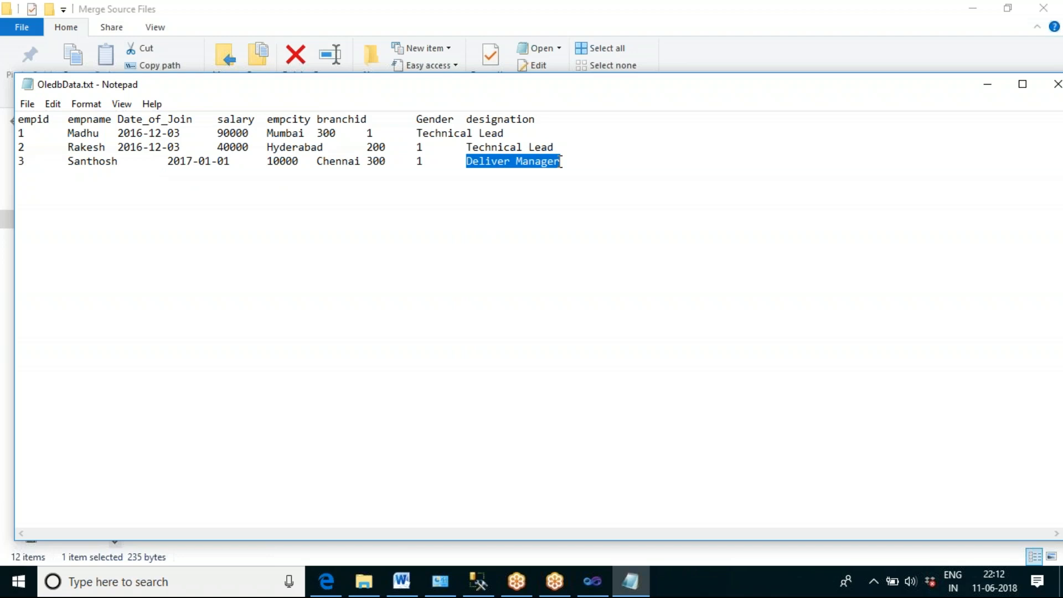
left_click(561, 161)
key("BackSpace")
key("BackSpace")
key("BackSpace")
key("BackSpace")
key("BackSpace")
key("BackSpace")
key("BackSpace")
key("BackSpace")
key("BackSpace")
key("BackSpace")
key("BackSpace")
key("BackSpace")
key("BackSpace")
key("BackSpace")
key("BackSpace")
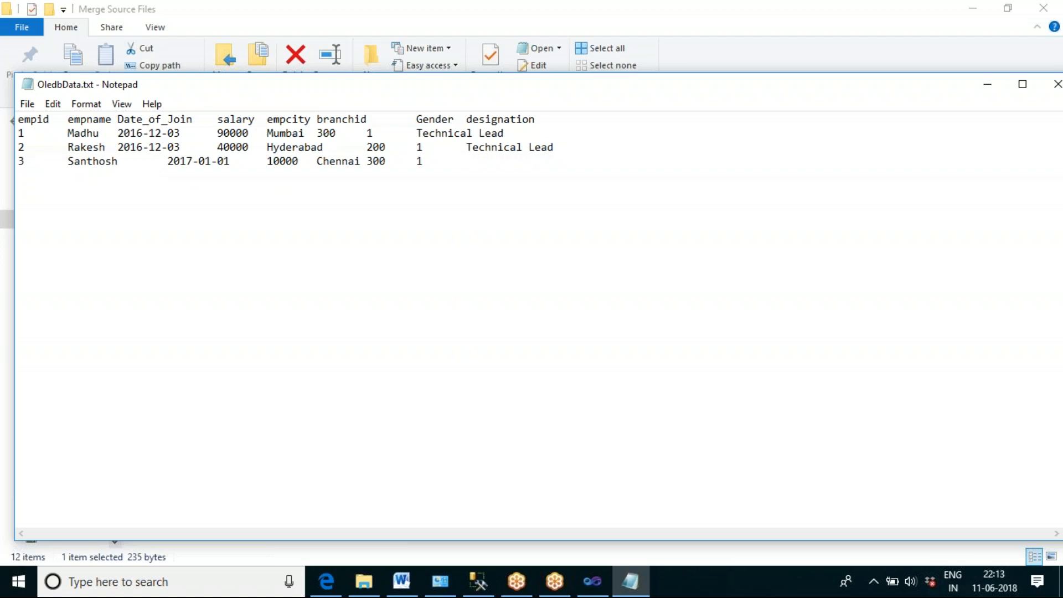
type("principal MAN")
key("BackSpace")
key("BackSpace")
type("anagaer")
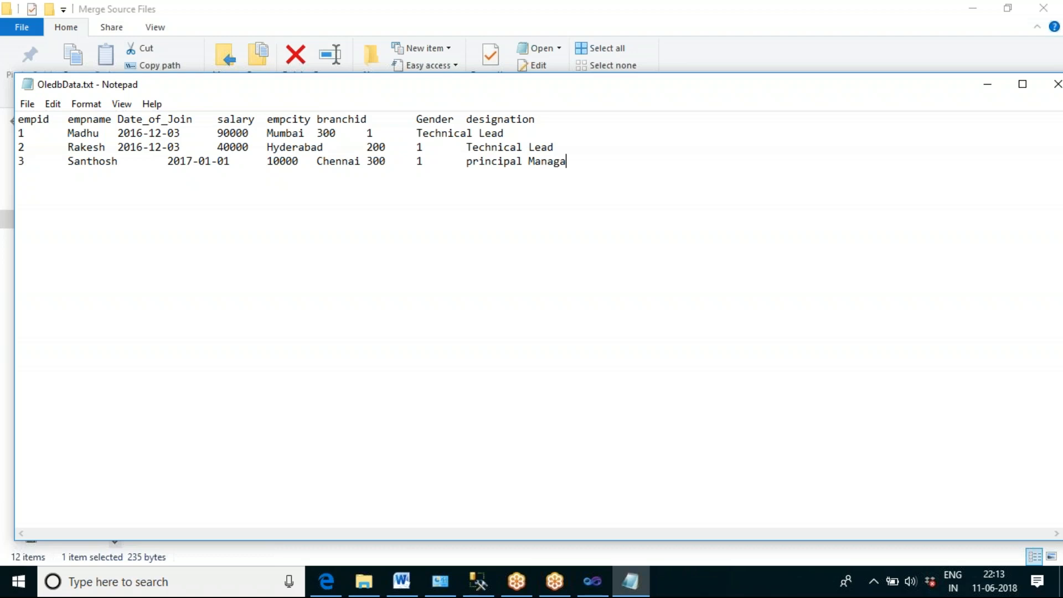
key("BackSpace")
key("BackSpace")
key("BackSpace")
type("er")
double_click(231, 134)
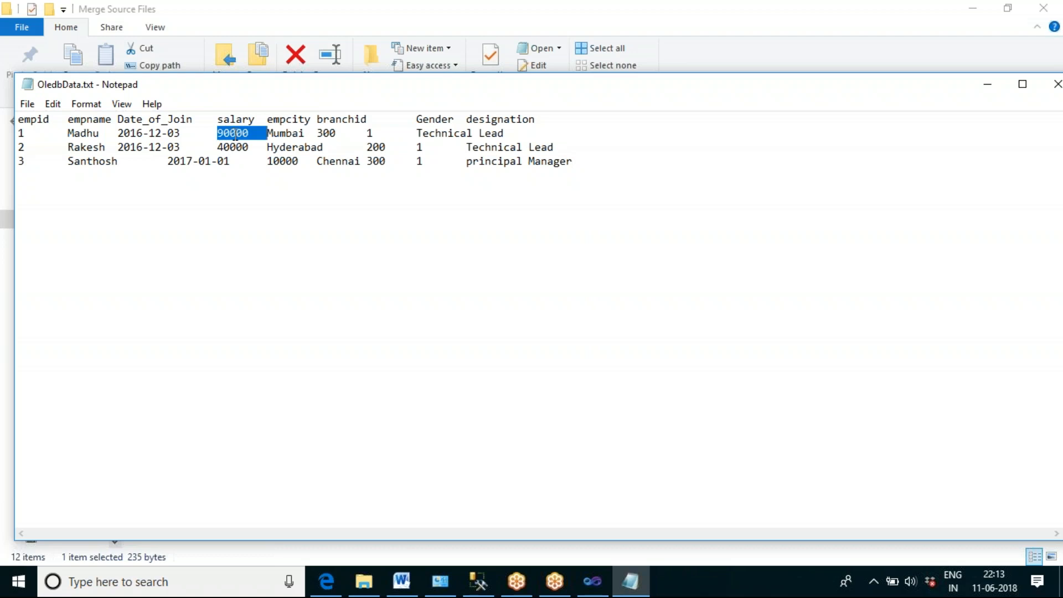
Step: Review the edited salary, empcity and designation values, then close OledbData.txt with its changes saved
double_click(299, 148)
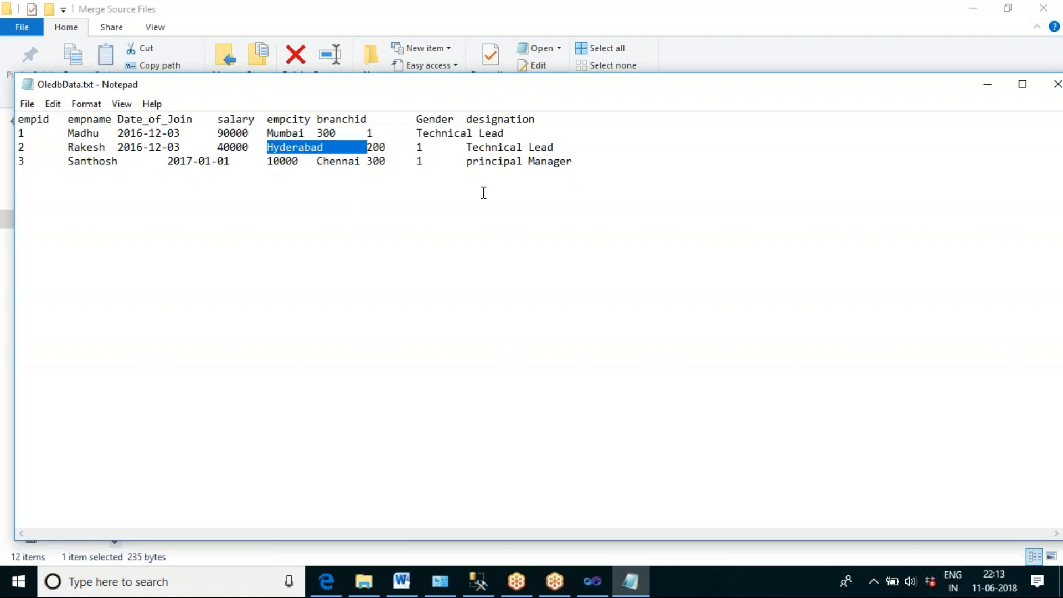
double_click(508, 162)
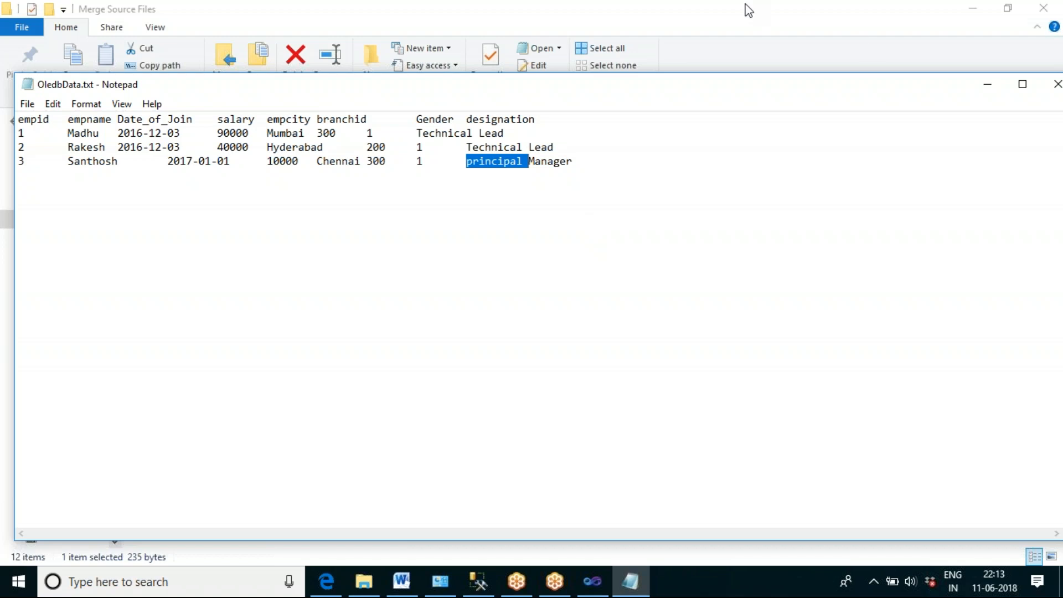
left_click(714, 6)
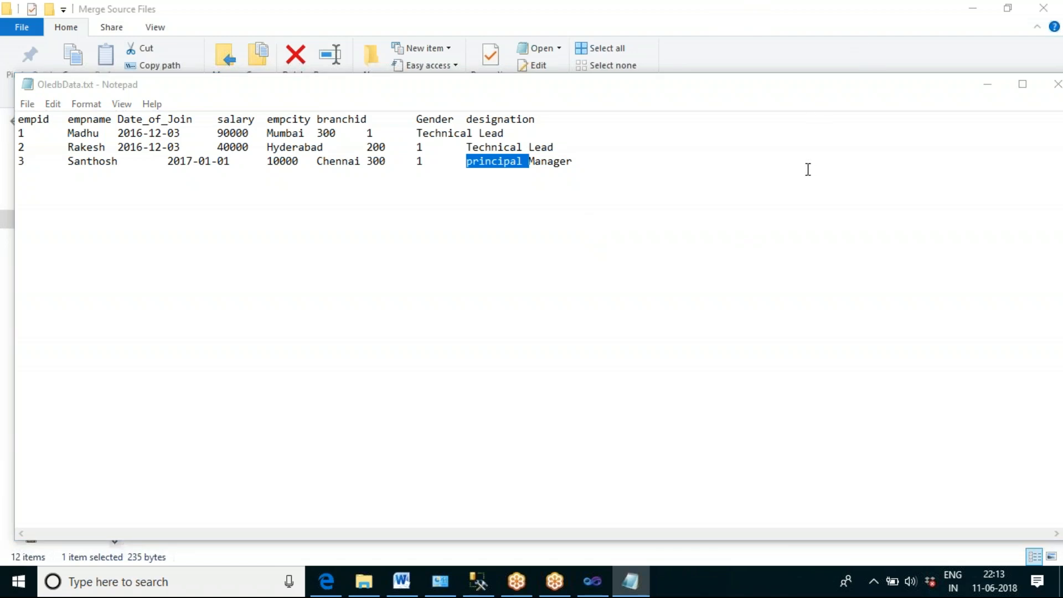
left_click(805, 224)
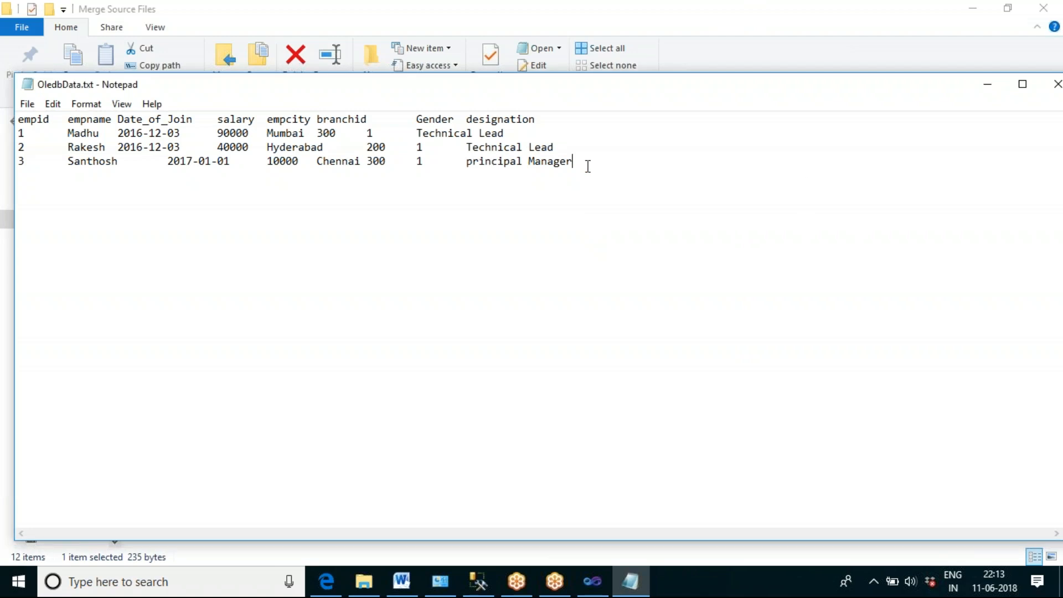
left_click(1056, 86)
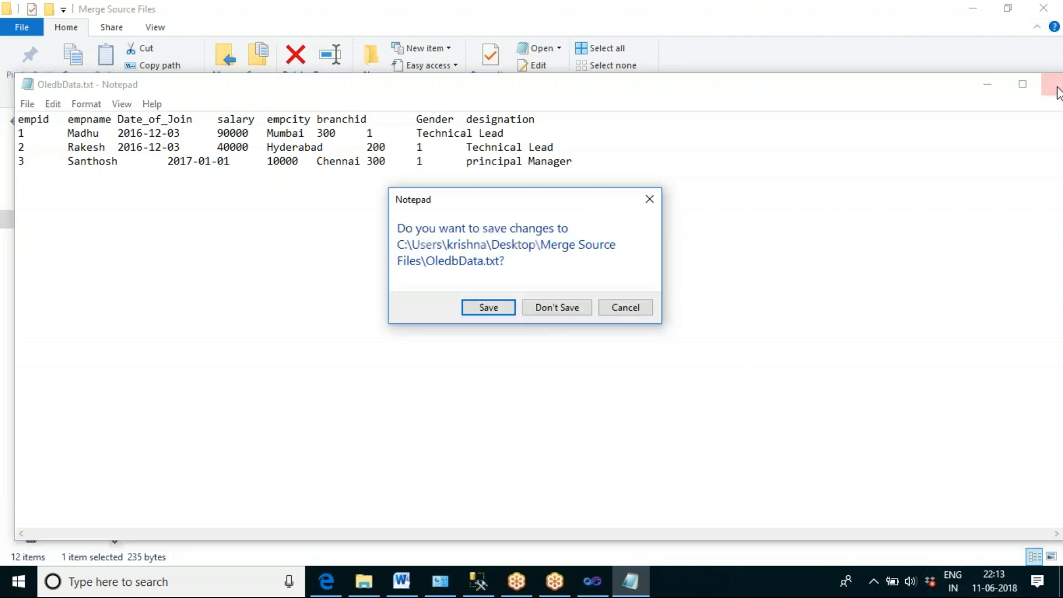
left_click(488, 308)
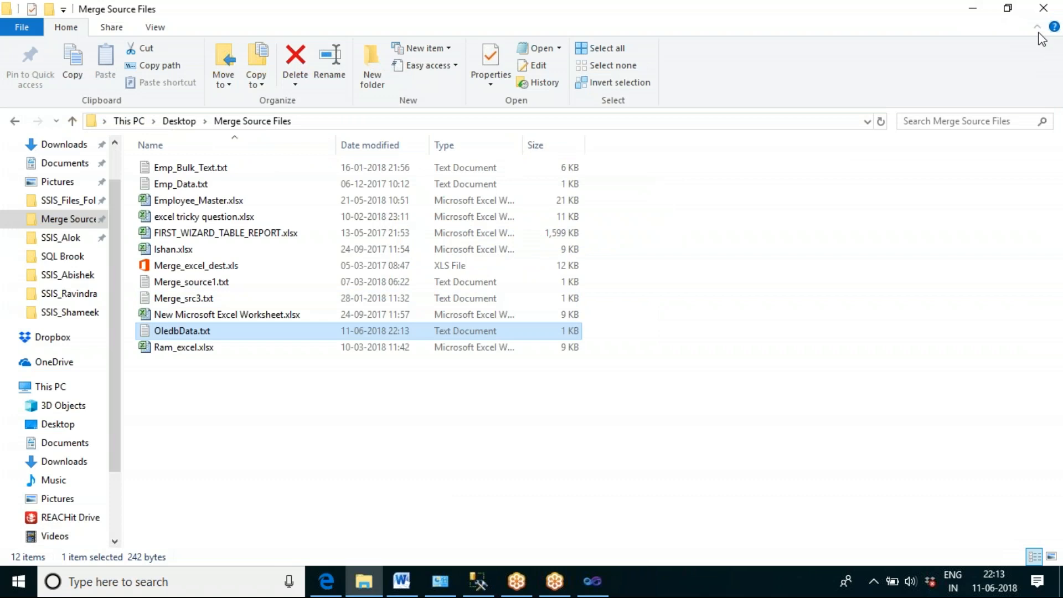
Step: Switch to the SSIS_Rajesh project in Visual Studio and stop debugging the completed package
key("alt+Tab")
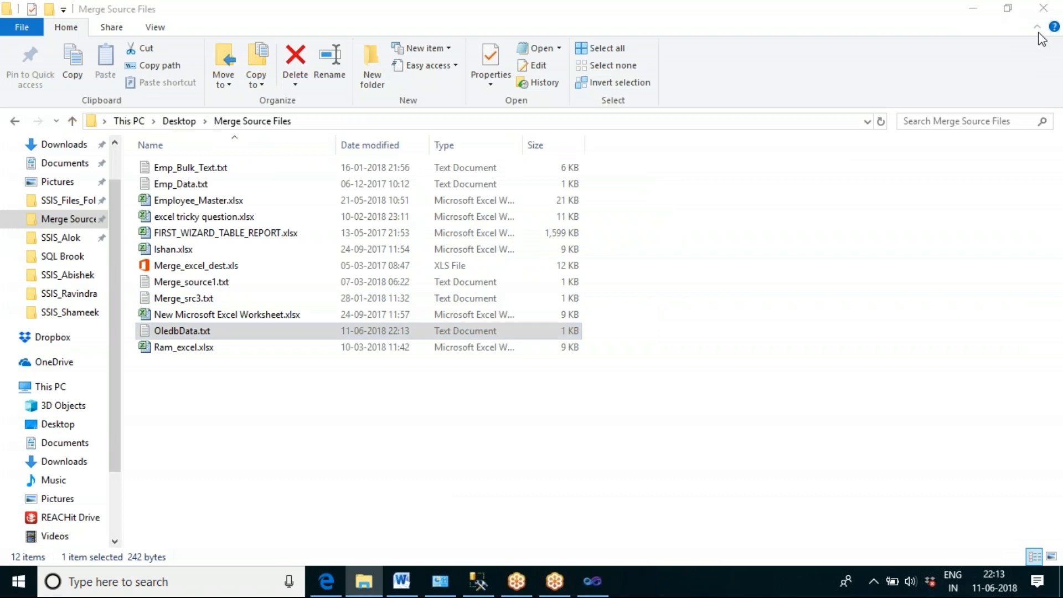
left_click(597, 582)
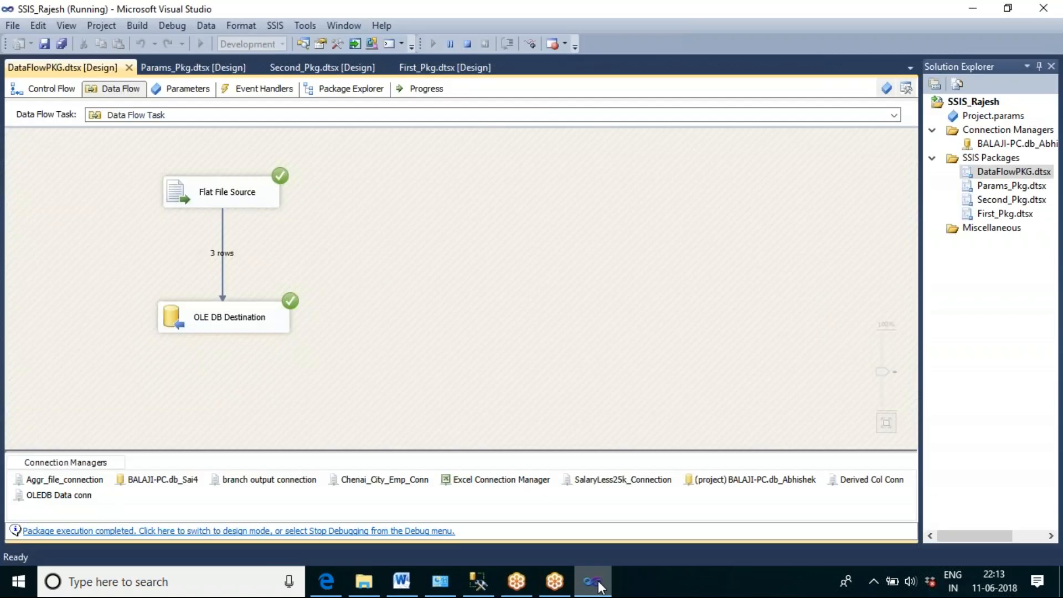
left_click(467, 44)
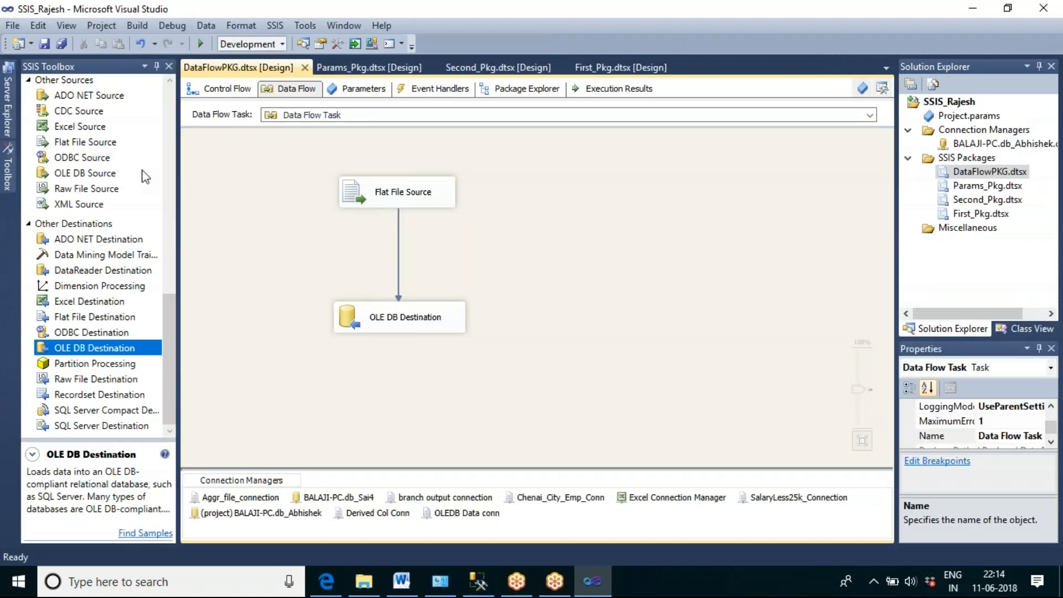
Step: Add a second Data Flow Task to the control flow of DataFlowPKG.dtsx and open its data flow
left_click(167, 98)
left_click(167, 98)
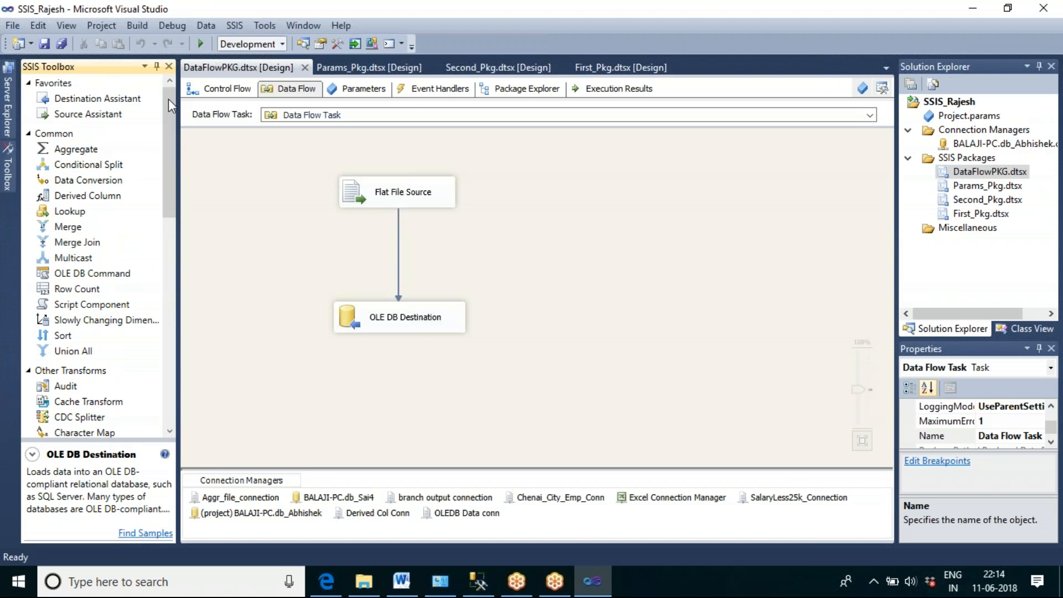
left_click(254, 158)
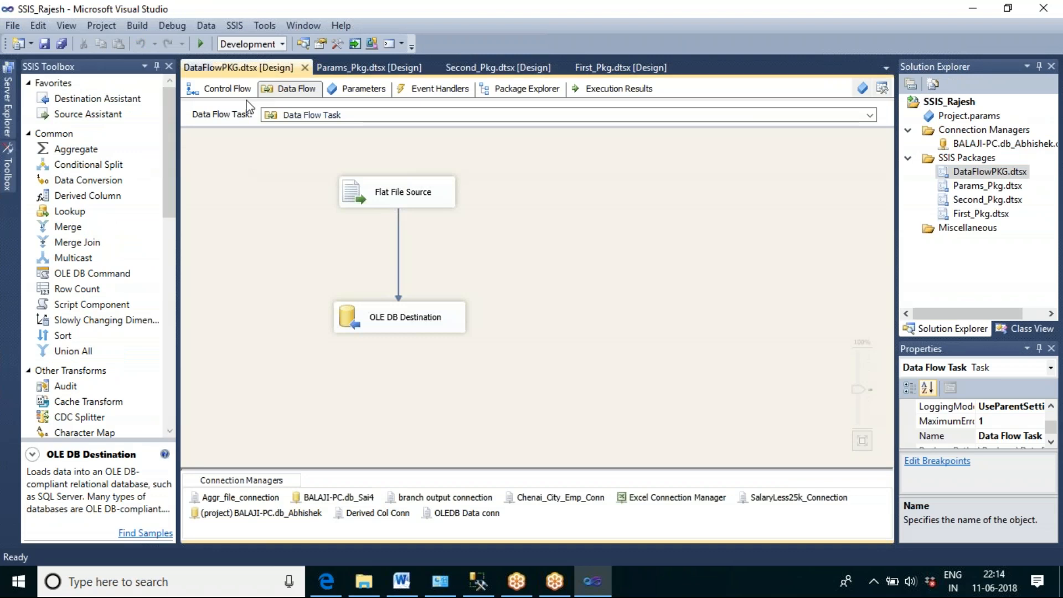
left_click(232, 92)
left_click(518, 294)
left_click(65, 100)
left_click(425, 211)
left_click(581, 257)
left_click(511, 234)
double_click(510, 230)
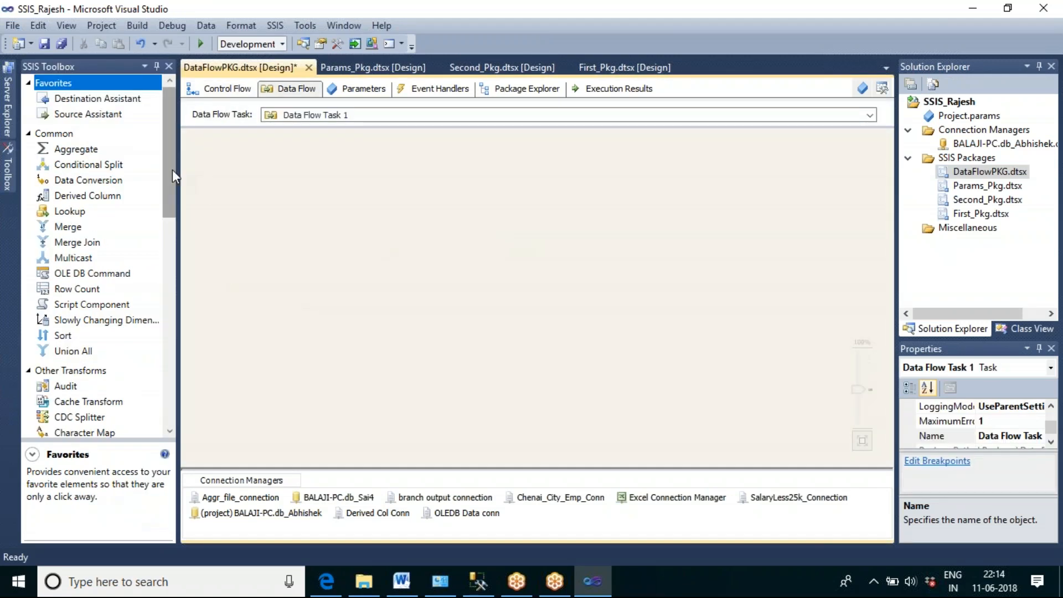
Step: Add a Flat File Source to Data Flow Task 1 and set its connection manager to OLEDB Data conn
left_click_drag(171, 169, 199, 344)
left_click_drag(92, 247, 344, 163)
left_click(430, 244)
double_click(384, 185)
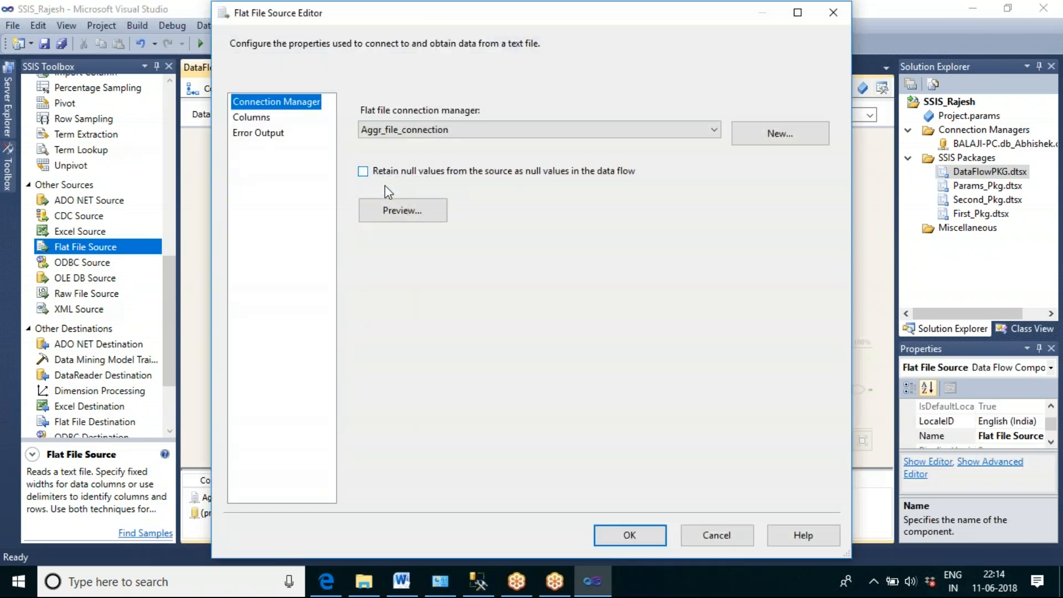
left_click(719, 130)
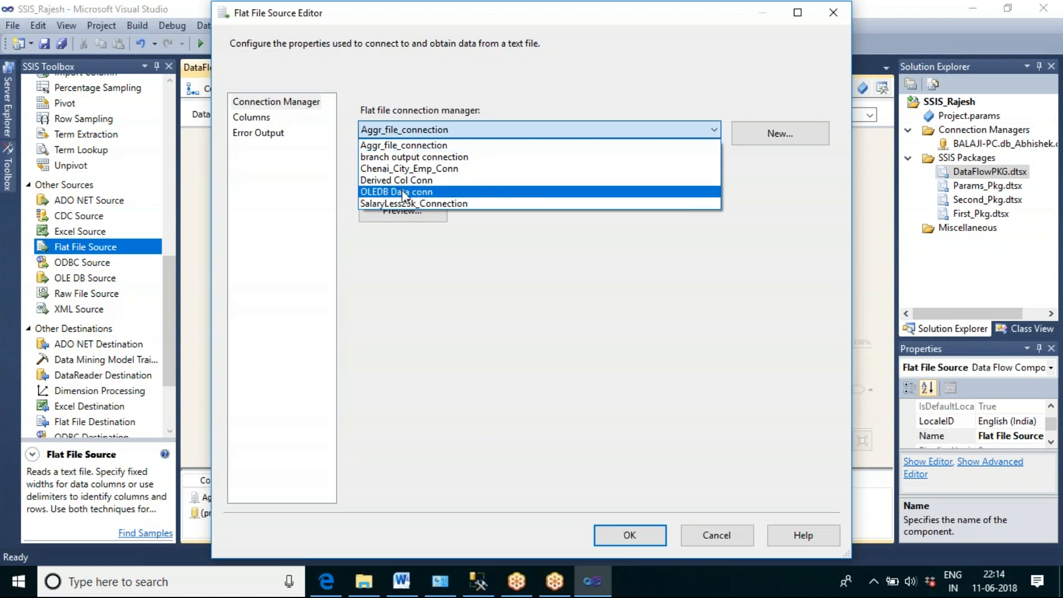
left_click(427, 190)
Step: Preview the flat file's rows through to the designation column and accept the source settings
left_click(410, 207)
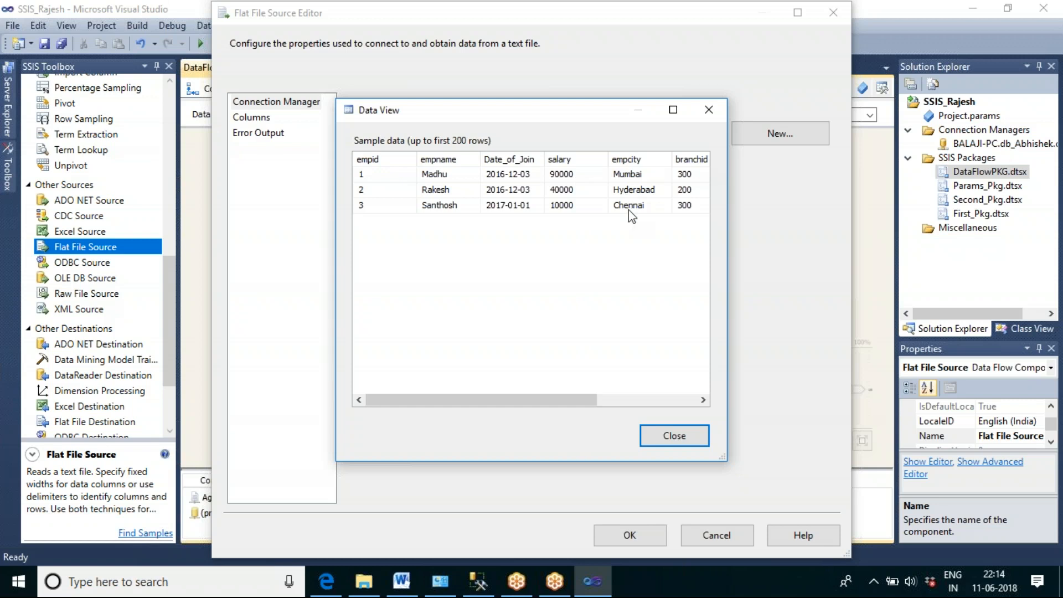
left_click_drag(576, 399, 760, 395)
left_click_drag(574, 398, 684, 409)
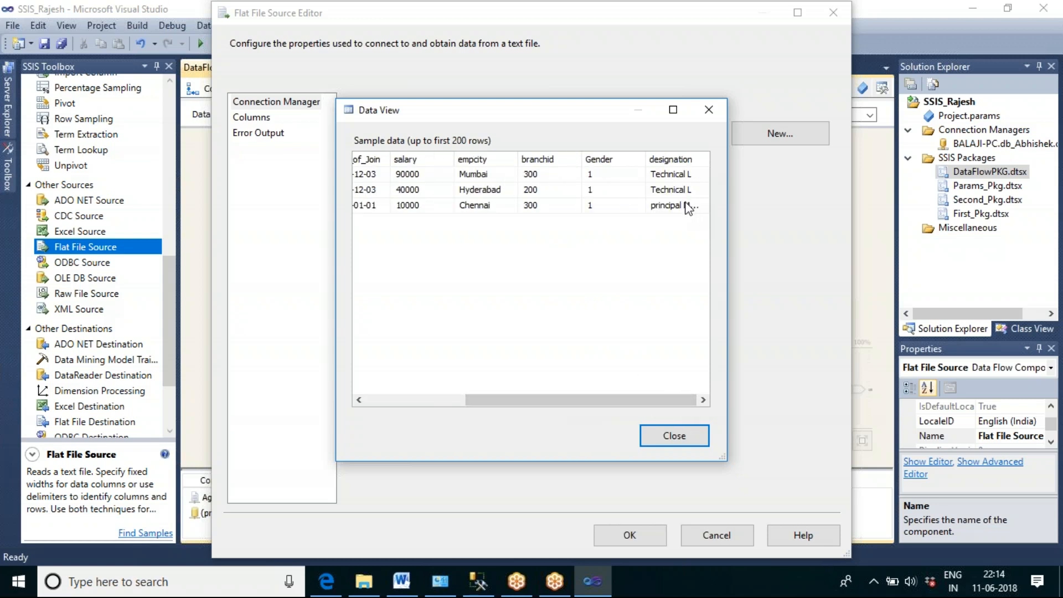
left_click(679, 435)
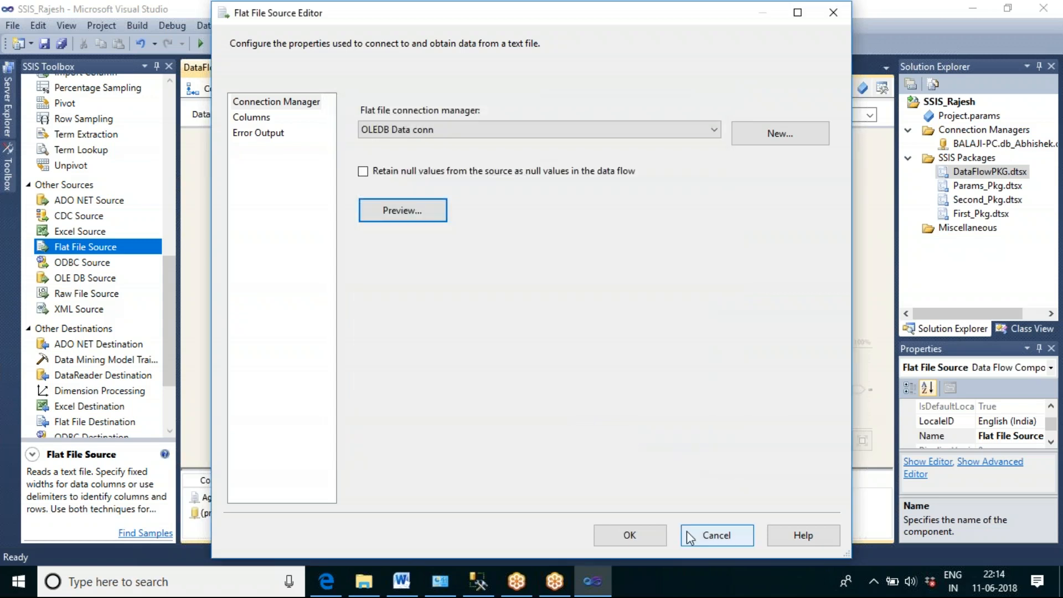
left_click(630, 534)
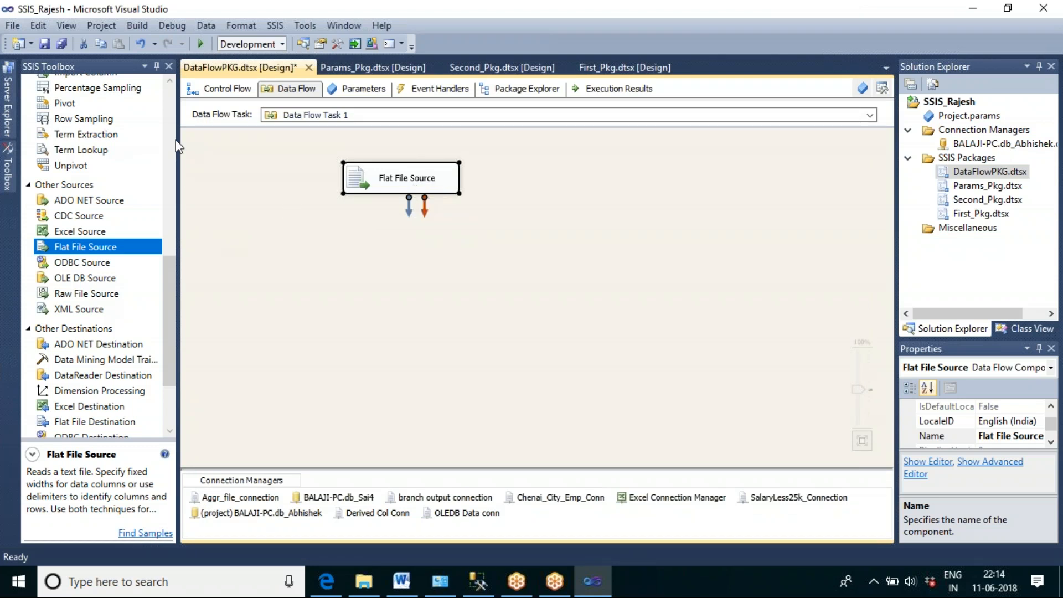
Step: Add an OLE DB Command below the Flat File Source and connect the source's regular output to it
left_click(170, 121)
left_click(171, 112)
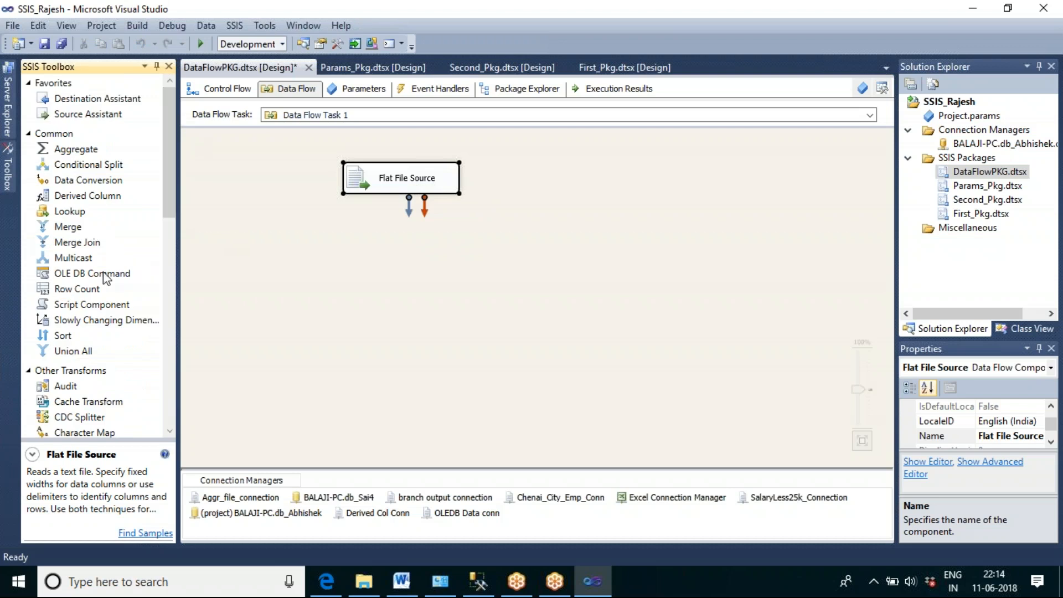
left_click(92, 274)
left_click_drag(91, 274, 387, 260)
left_click_drag(465, 271, 422, 256)
left_click(411, 182)
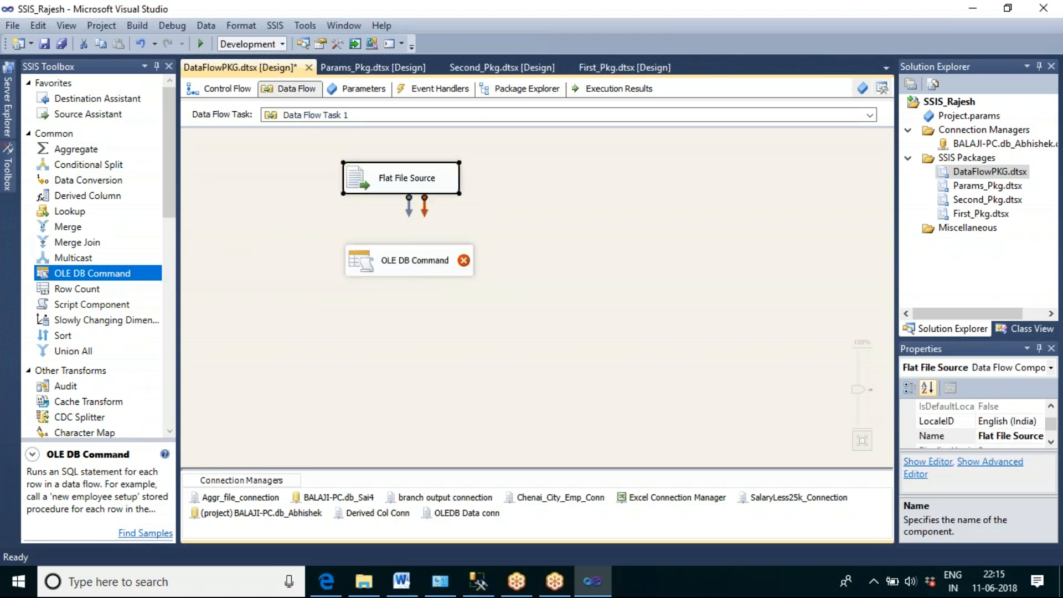
left_click_drag(413, 217, 428, 270)
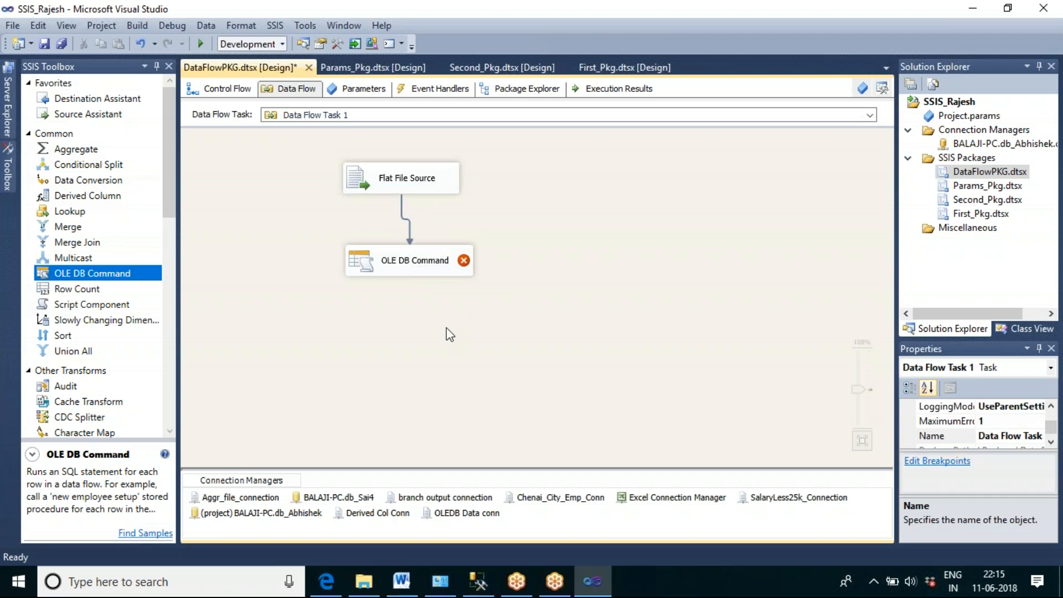
Step: Assign the BALAJI-PC.db_Abhishek connection manager to the OLE DB Command
left_click(421, 269)
double_click(422, 272)
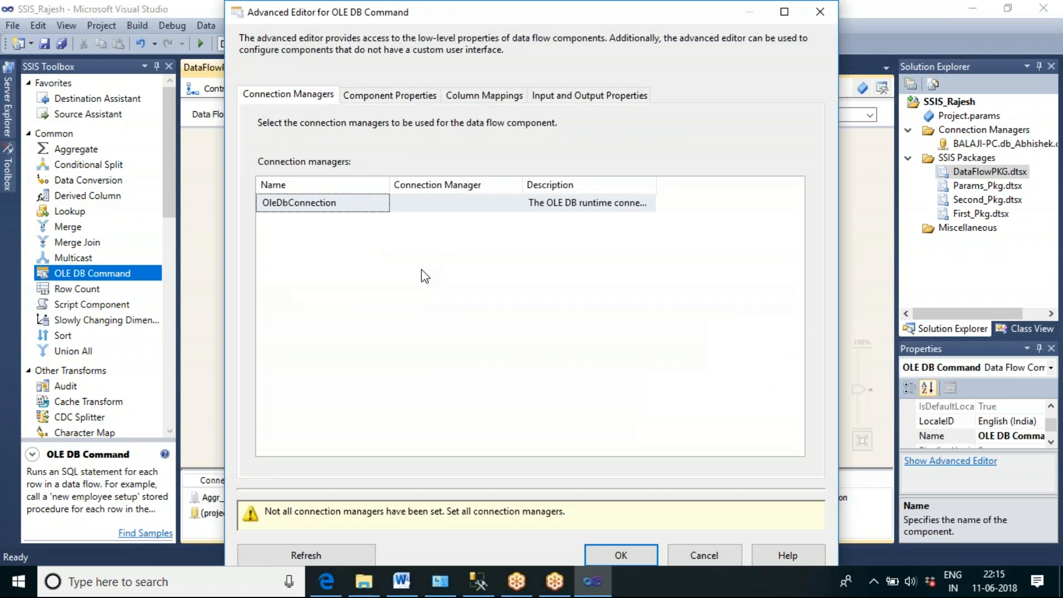
left_click(498, 205)
left_click(516, 205)
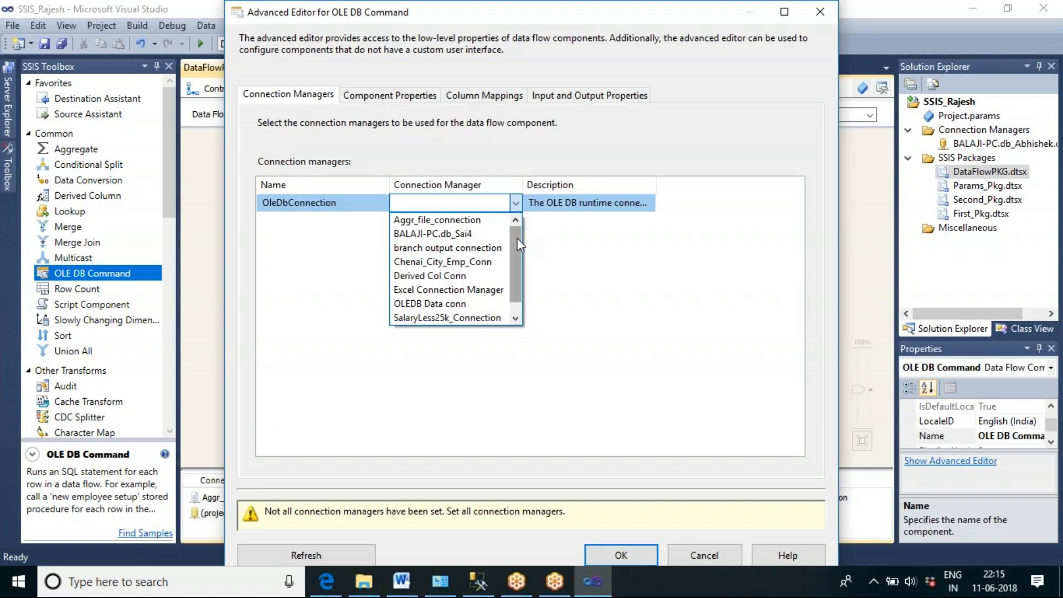
scroll(517, 228, "down", 1)
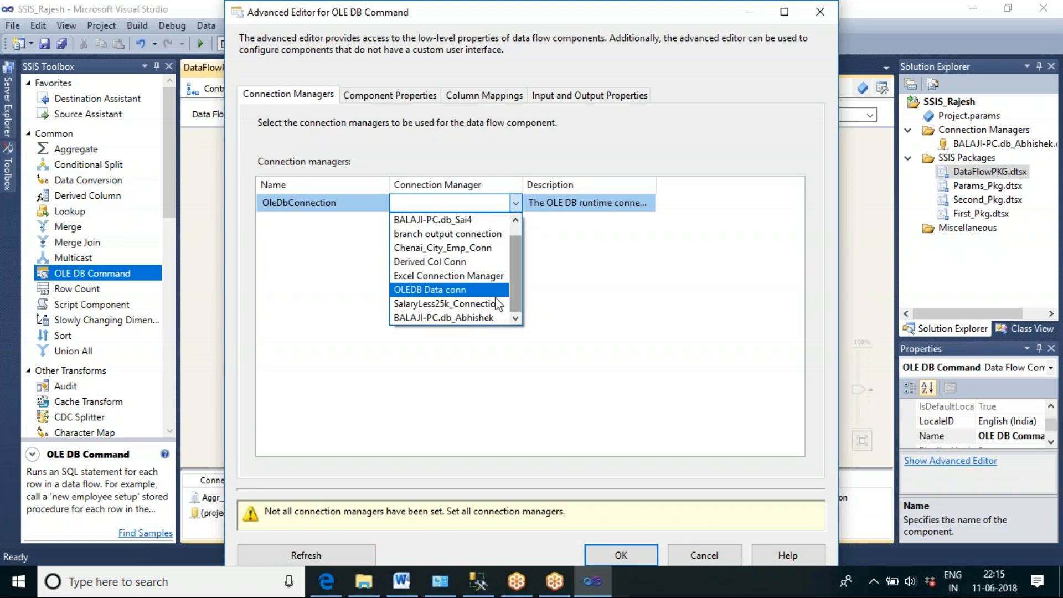
left_click(457, 317)
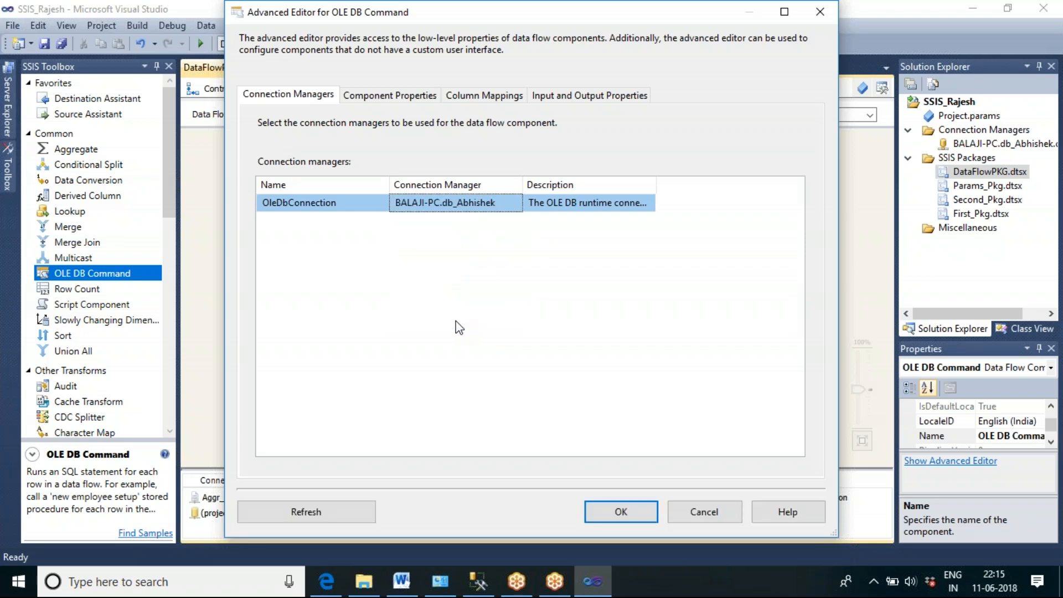
Step: Start the OLE DB Command's SqlCommand with "UPDATE tbl_oledb_op SET", checking the table name in SQL Server Management Studio
left_click(385, 97)
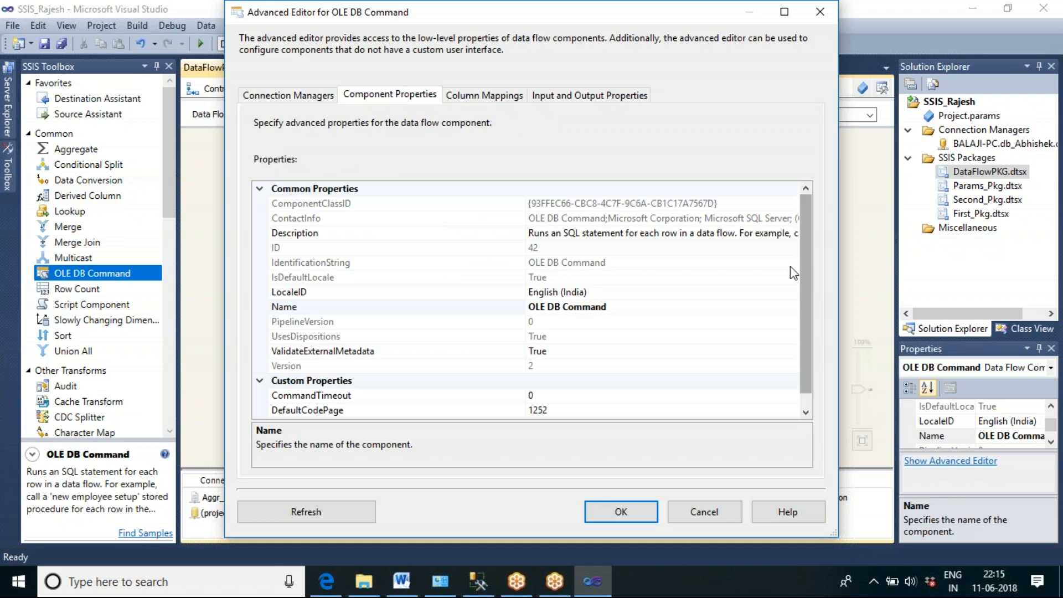
left_click_drag(807, 319, 807, 366)
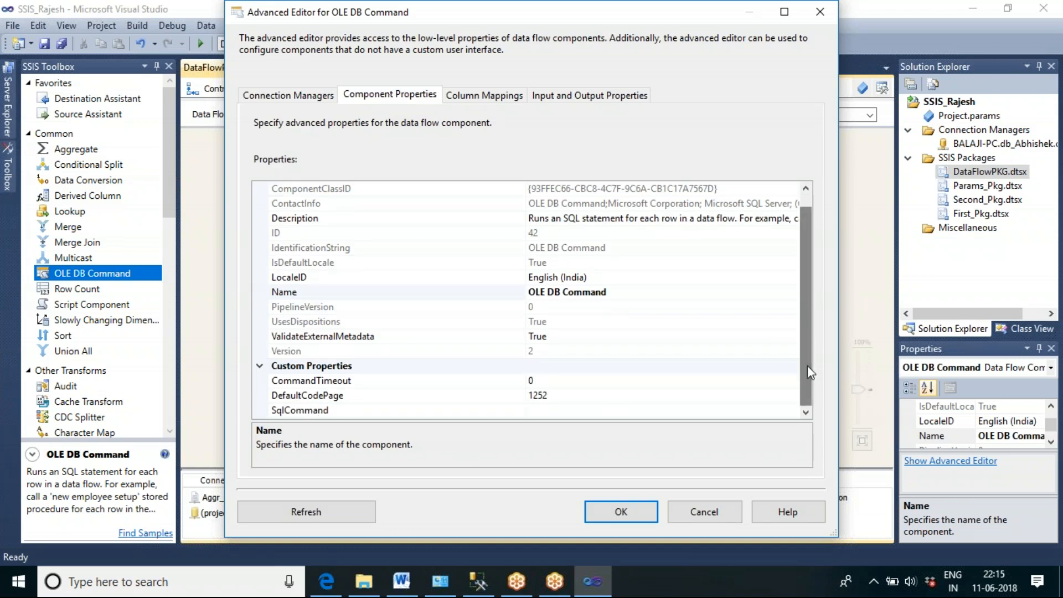
left_click(331, 409)
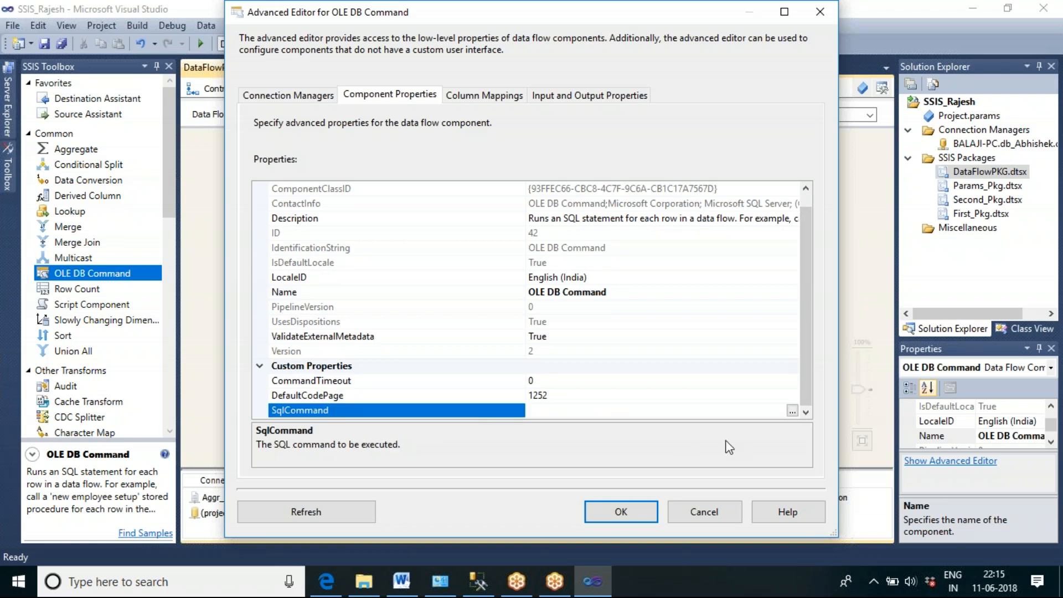
left_click(792, 412)
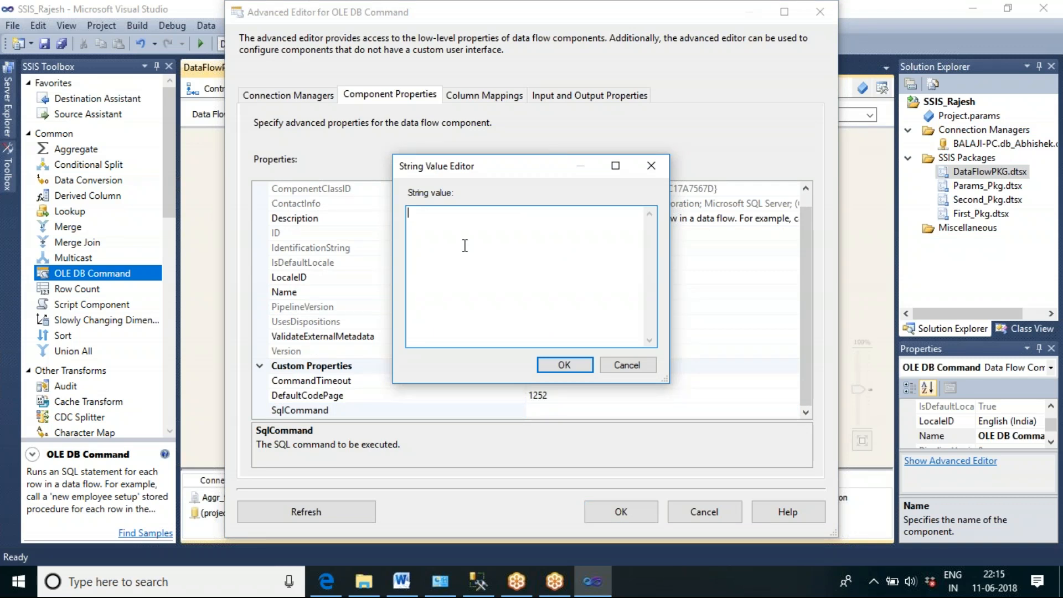
left_click(477, 581)
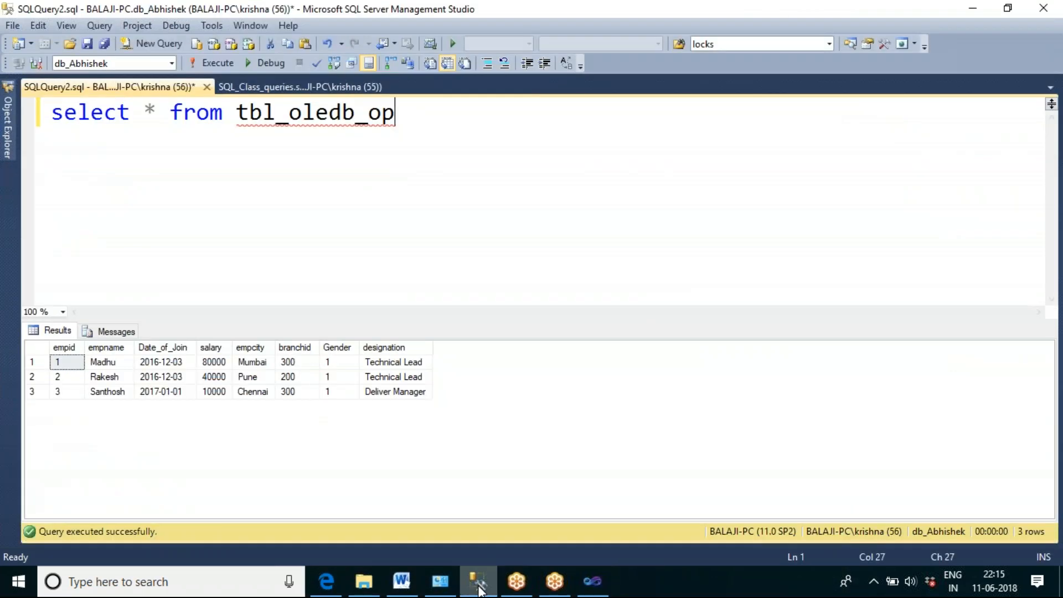
double_click(315, 114)
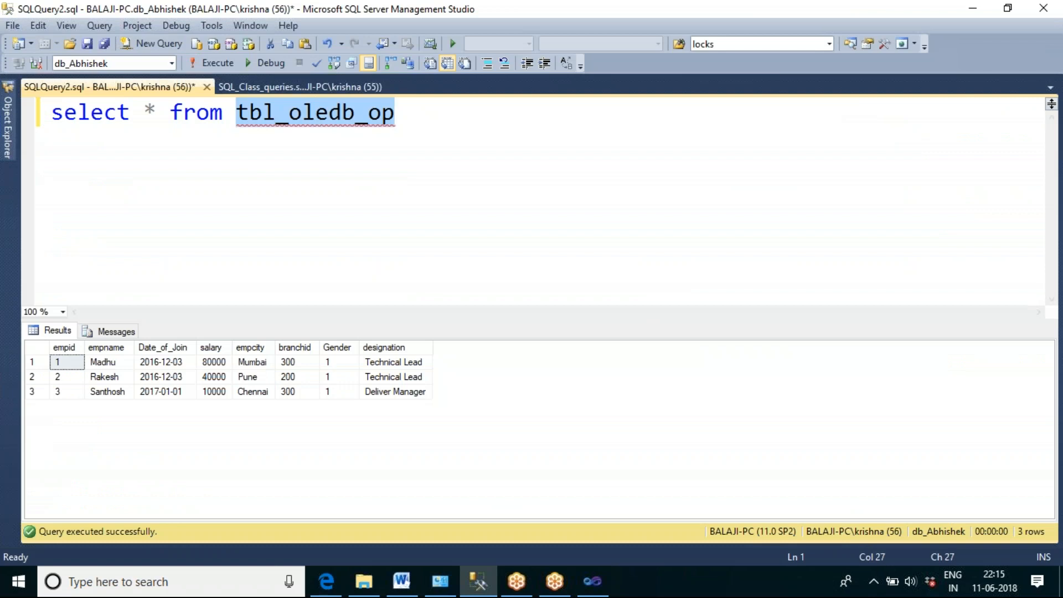
left_click(592, 581)
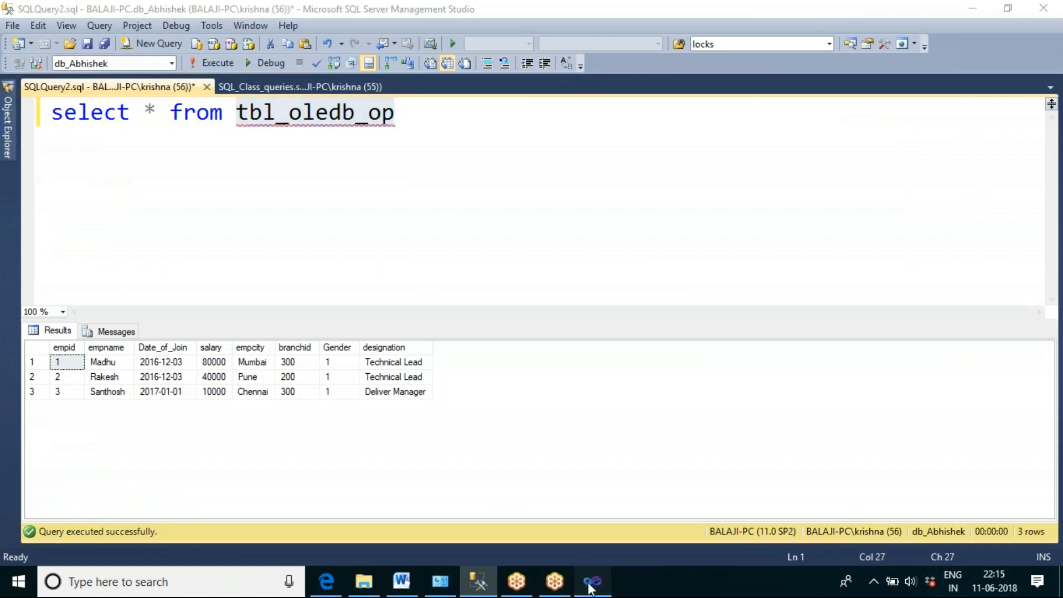
type("UPDATE ")
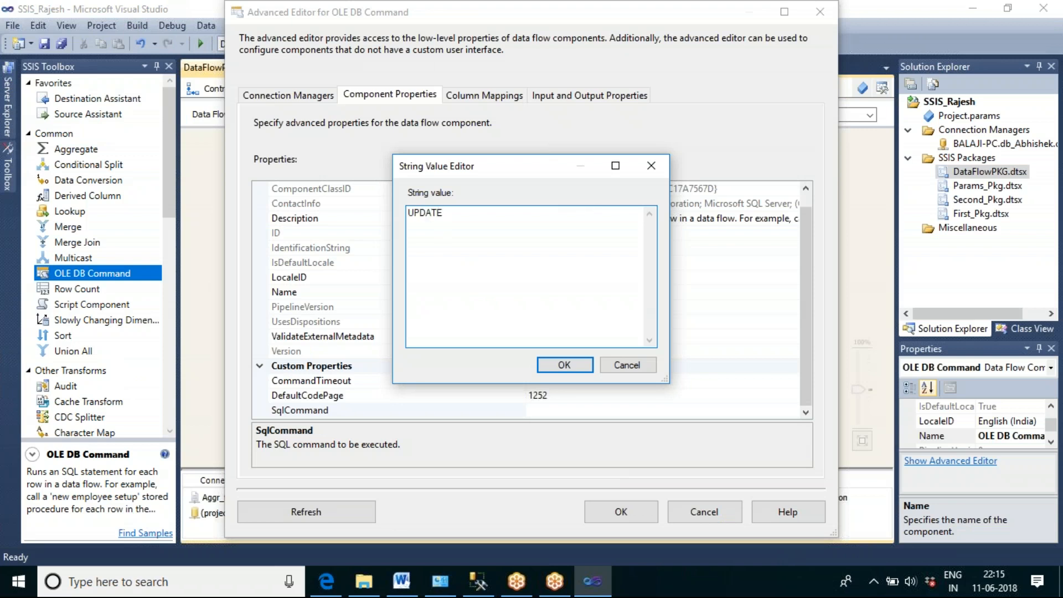
type("tbl_oledb_op SET")
Step: Open OledbData.txt to check its columns and add "SALARY=?," after SET in the OLE DB Command's update statement
left_click(363, 581)
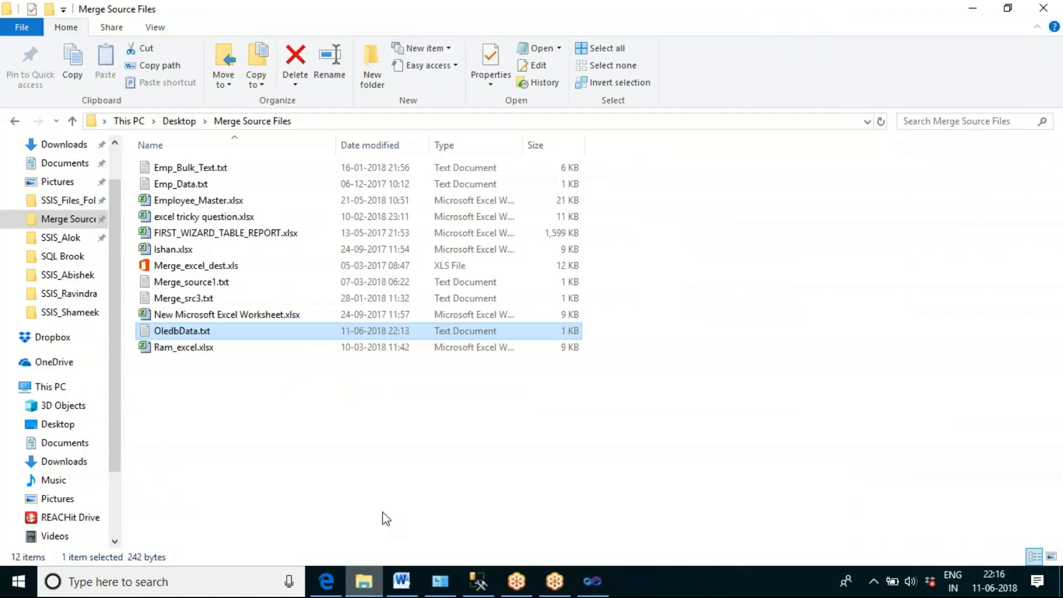
double_click(218, 332)
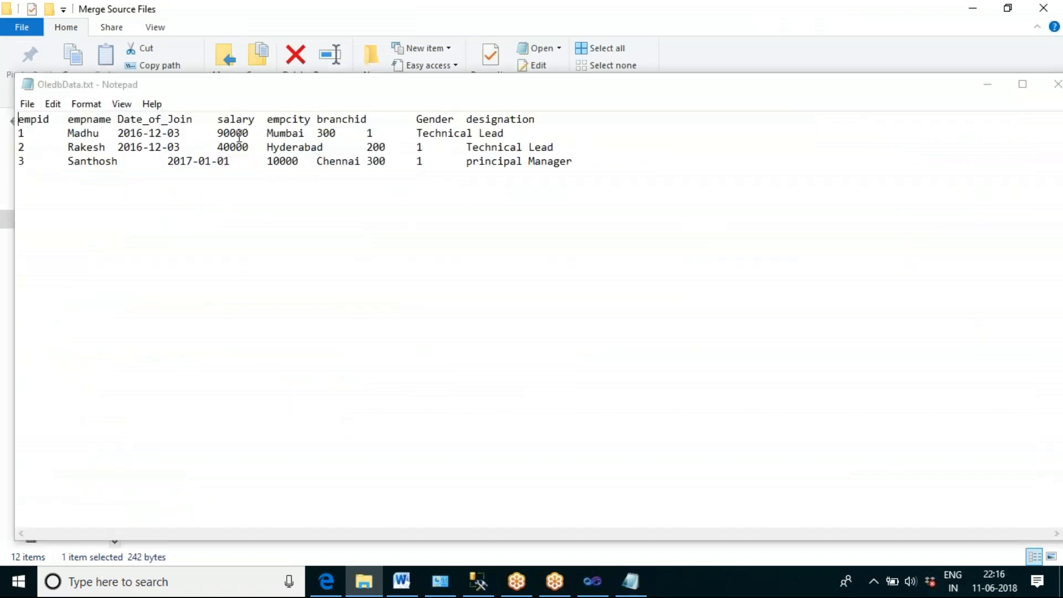
left_click(592, 587)
type("SALARY")
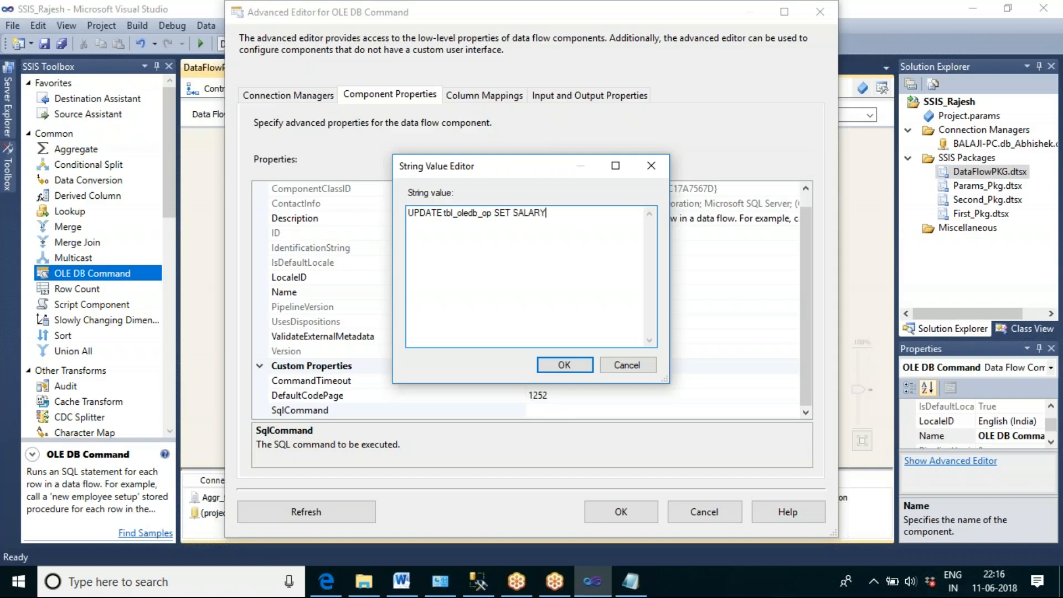
type("=")
type("?,")
Step: Check the city column in OledbData.txt and add "EMPCITY=?," on a new line of the update statement
key("alt+Tab")
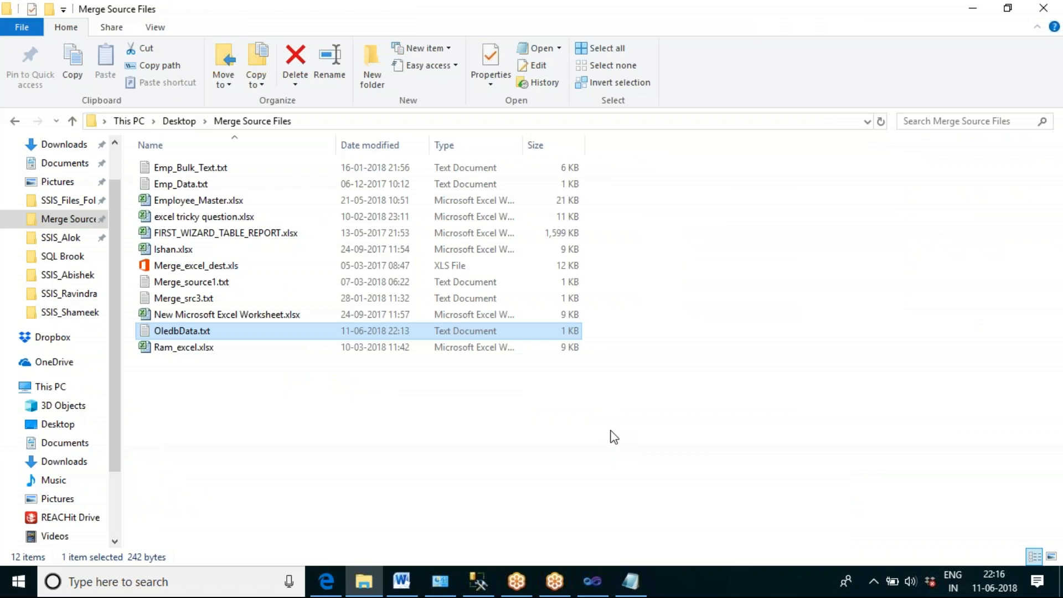
left_click(629, 582)
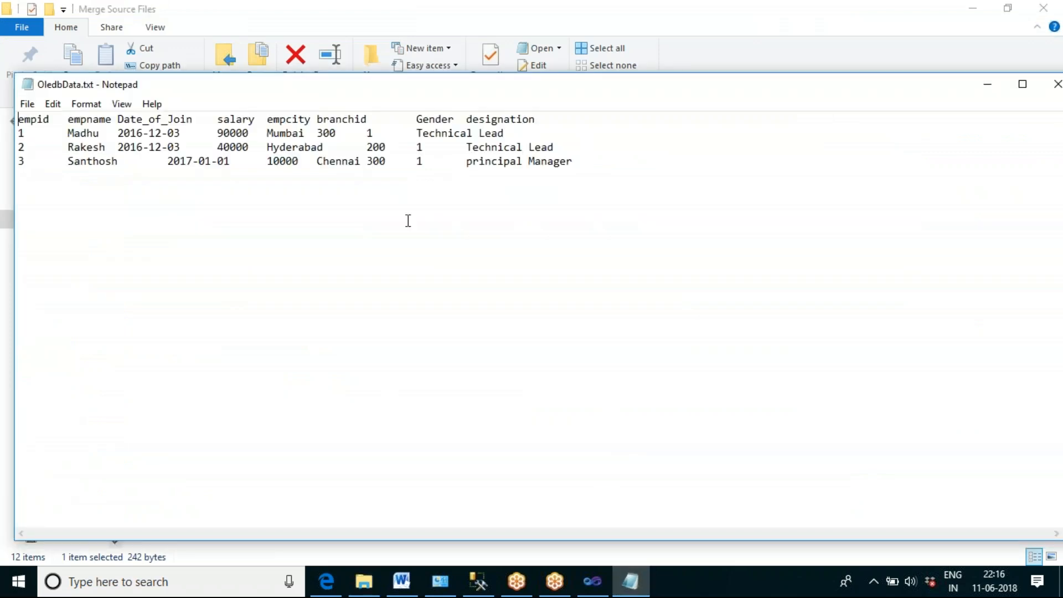
double_click(298, 147)
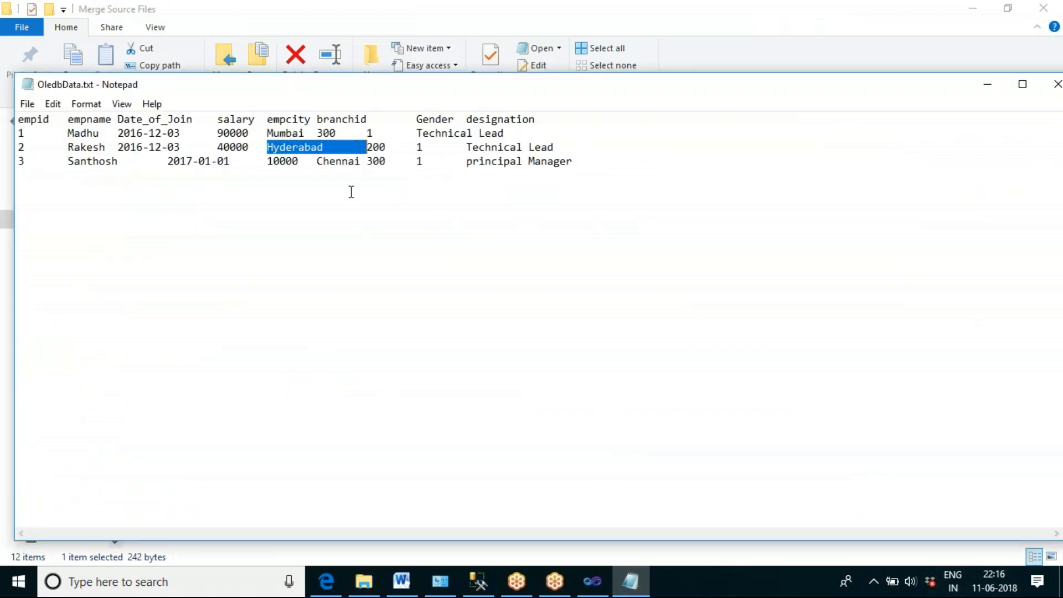
key("alt+Tab")
left_click(593, 581)
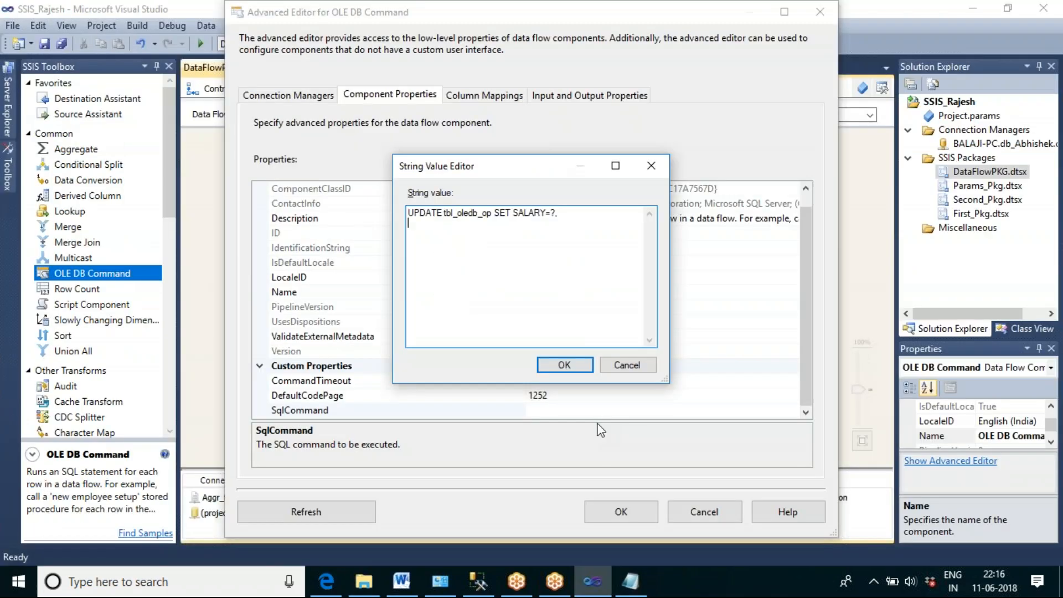
type("EMPCITY=?,")
Step: Add "DESIGNATION=?" on a new line, check the column name against OledbData.txt and close the text file
key("Return")
type("DESIGNAT")
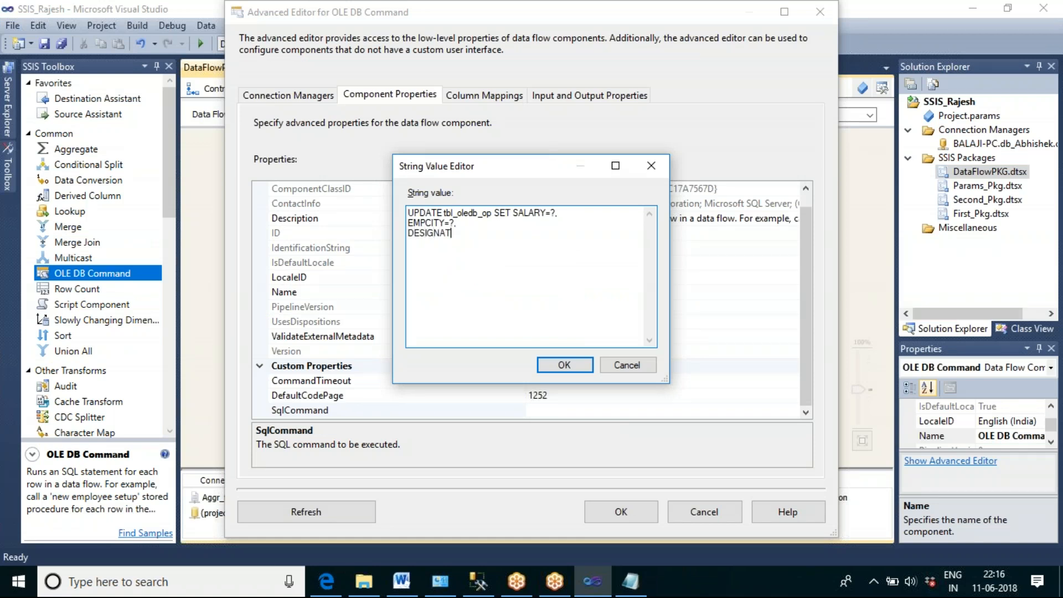
type("ION=?")
left_click(631, 581)
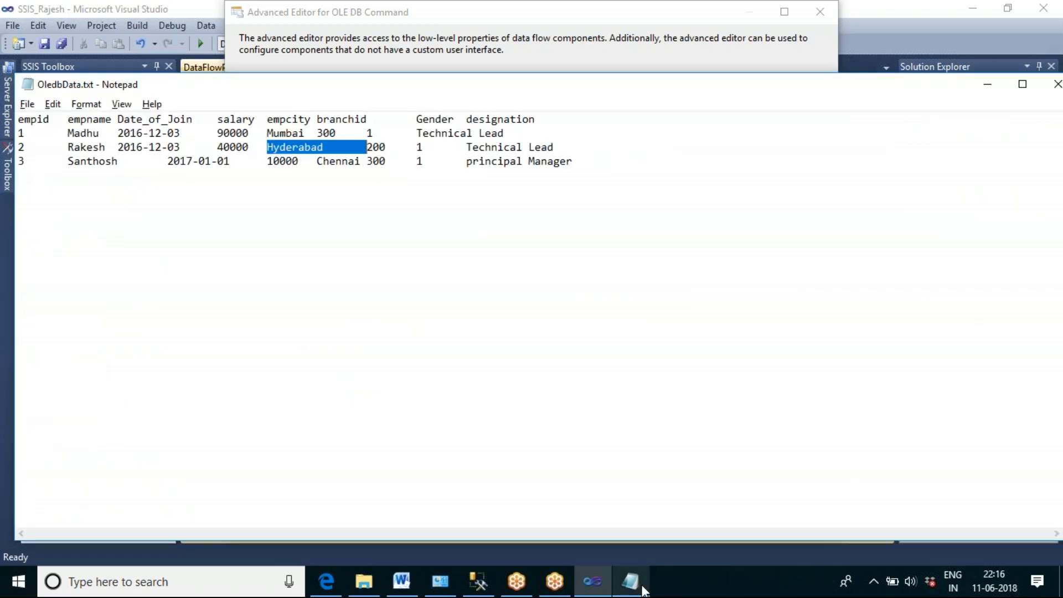
double_click(485, 119)
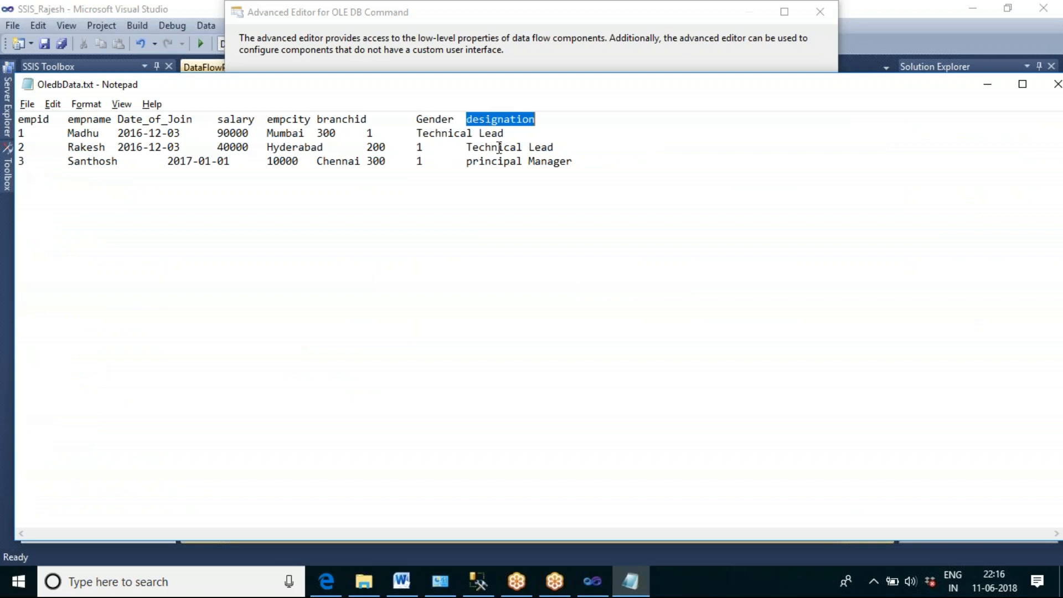
left_click(1057, 84)
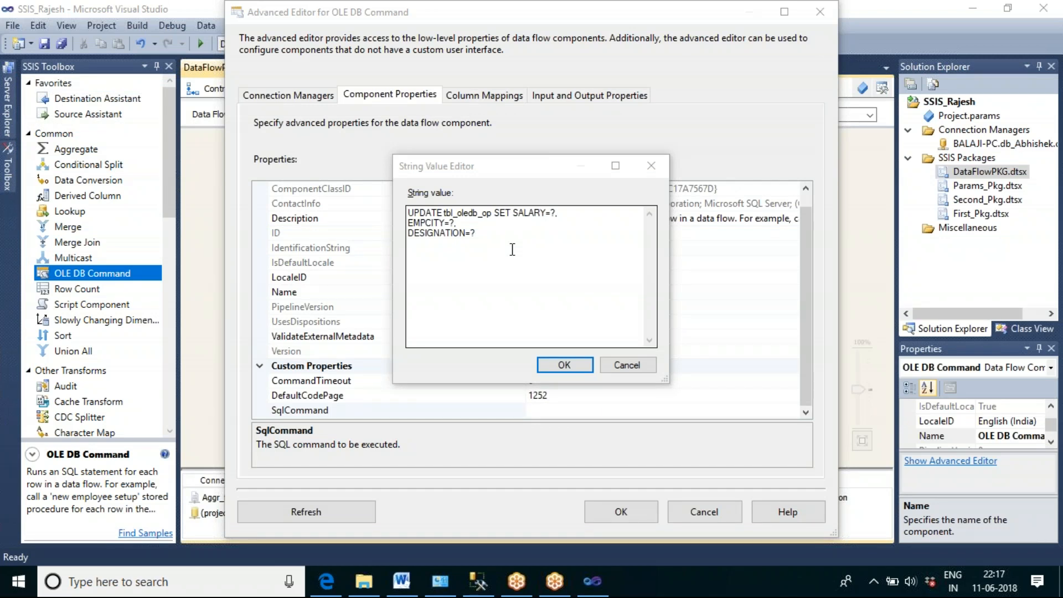
Step: Finish the statement with "WHERE EMPID=?", put the SET clause on its own line and accept the SqlCommand
left_click(501, 236)
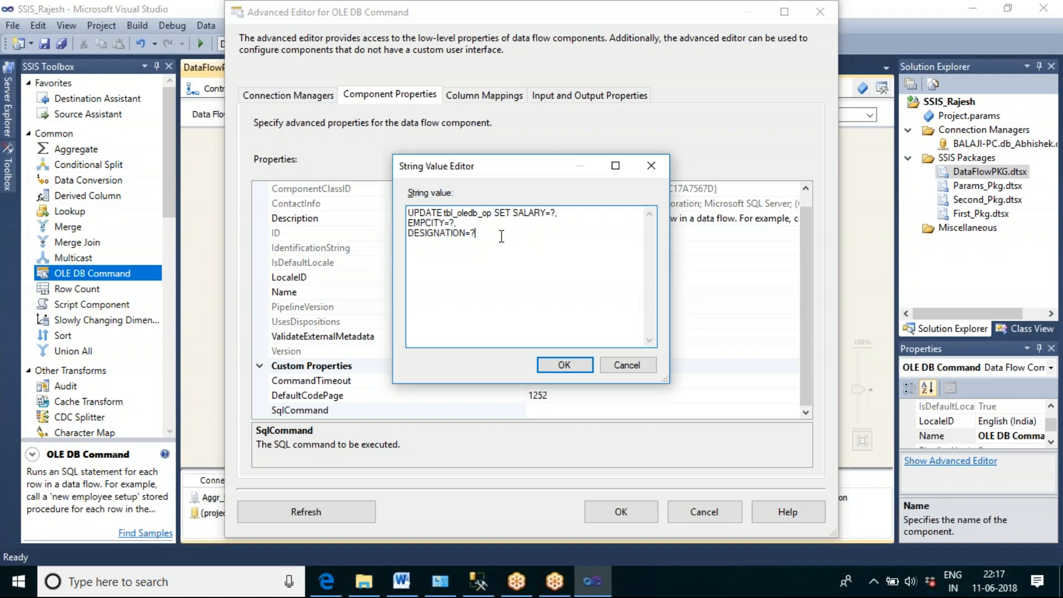
key("Return")
type("WHERE EMPID=?")
left_click(494, 213)
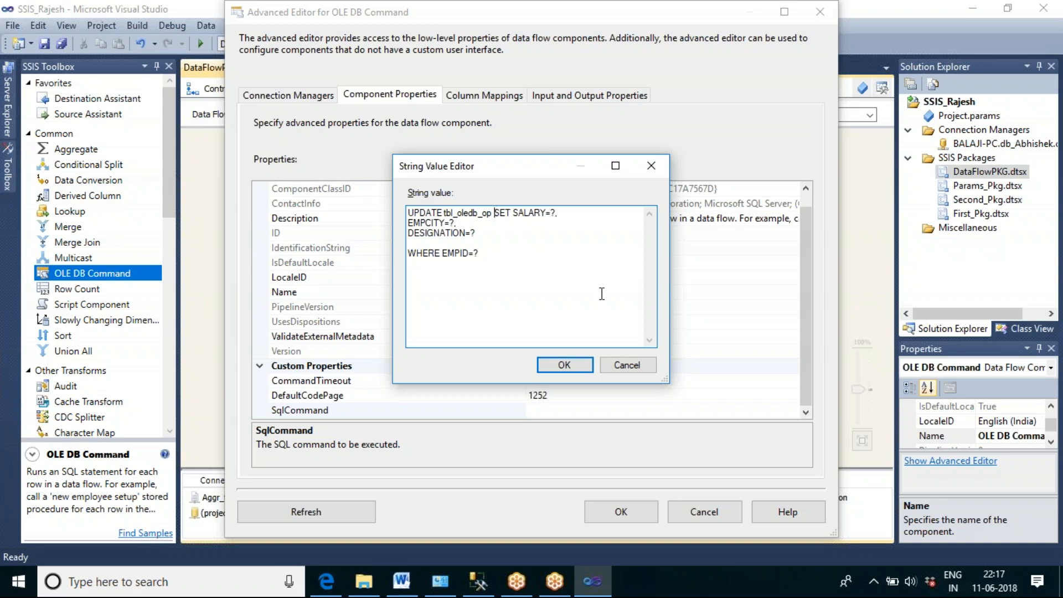
key("Return")
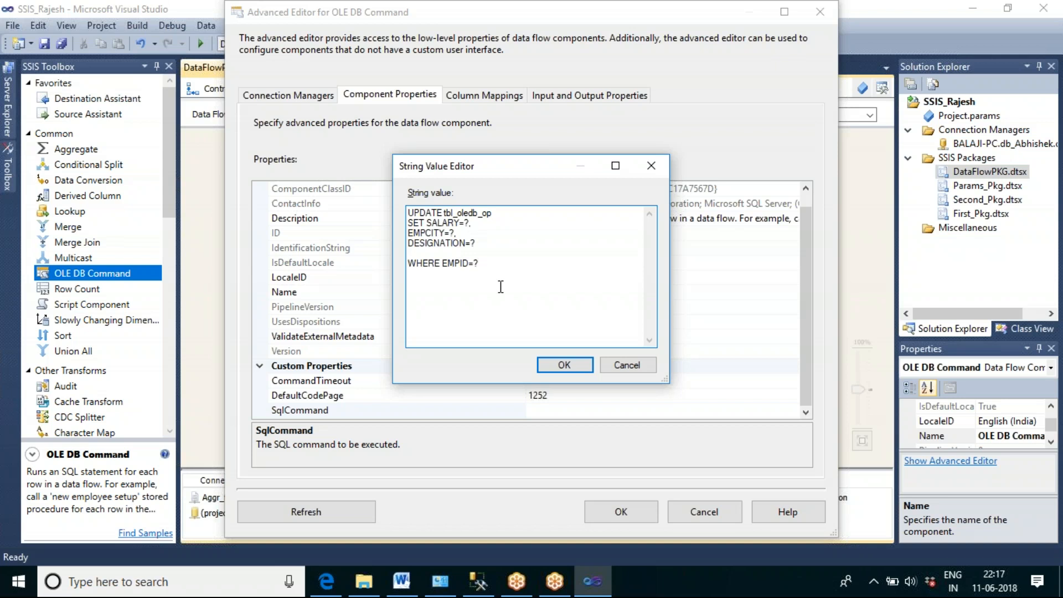
left_click(564, 365)
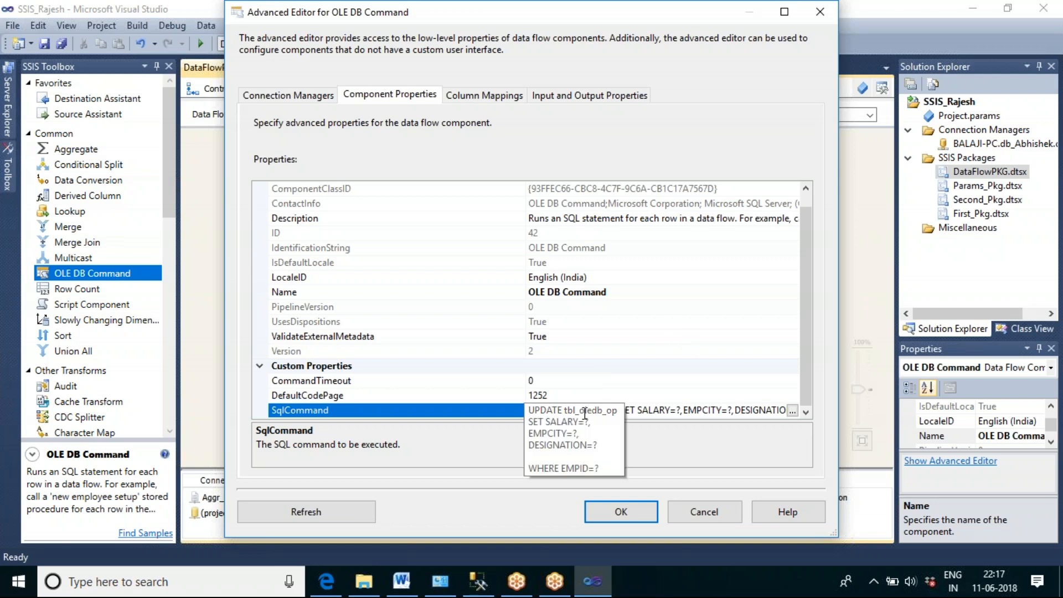
Step: Recheck the parameter order in the SqlCommand and map the salary input column to Param_0
left_click(479, 101)
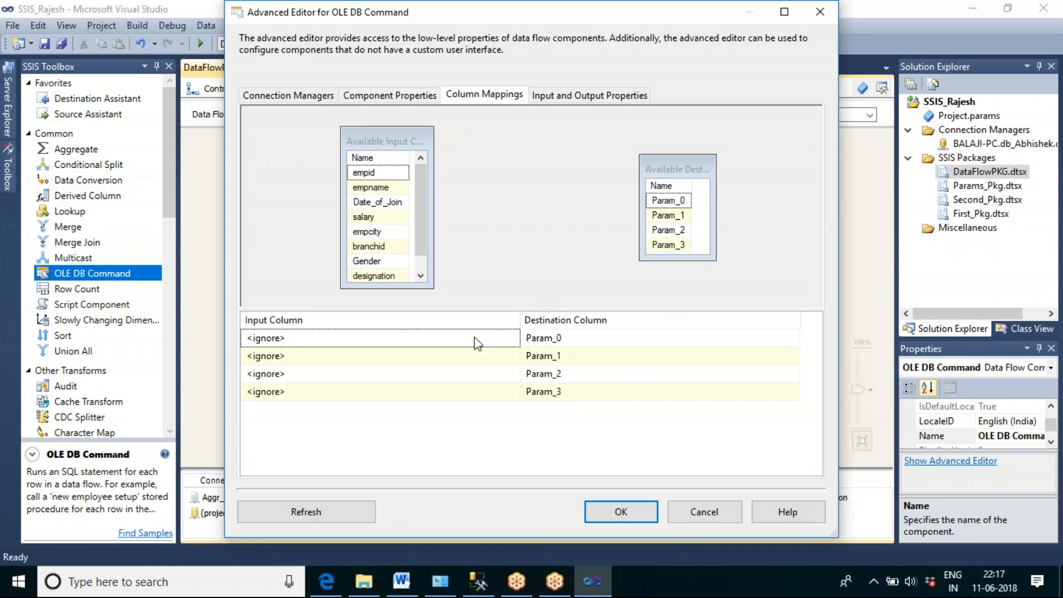
left_click_drag(415, 171, 416, 203)
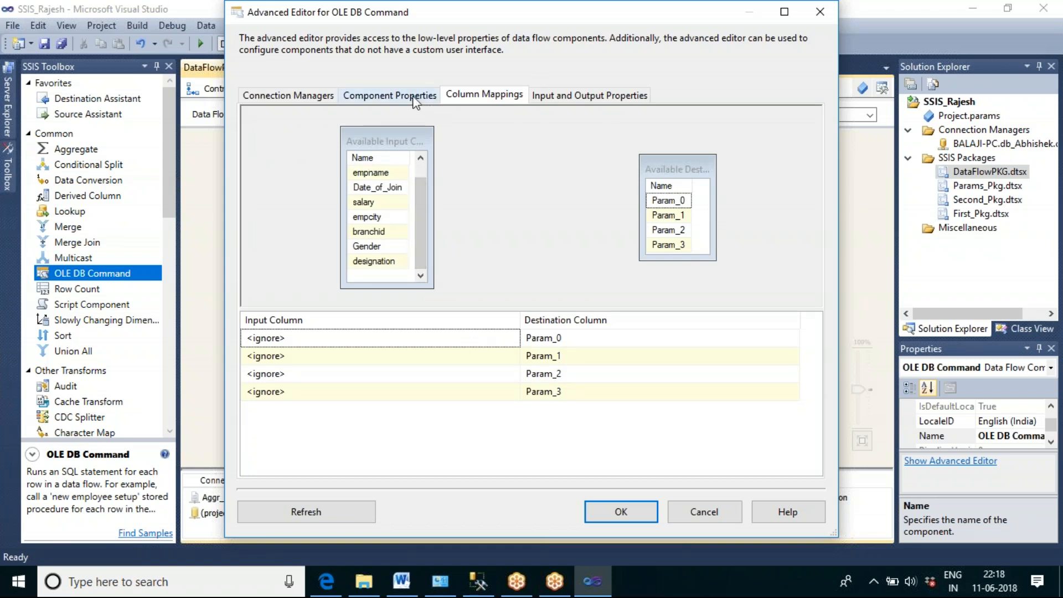
left_click(415, 102)
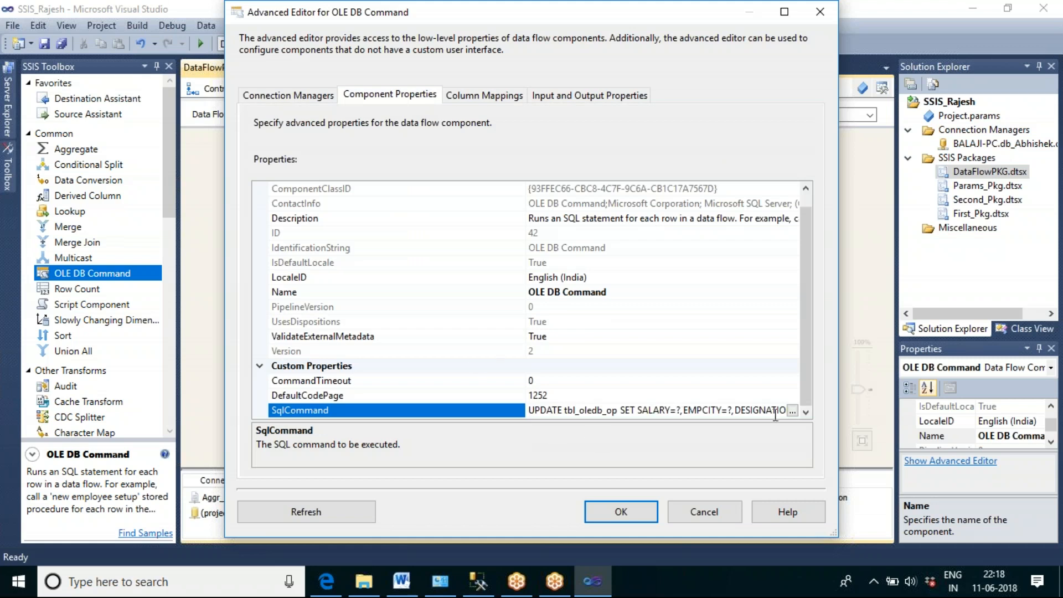
left_click(791, 410)
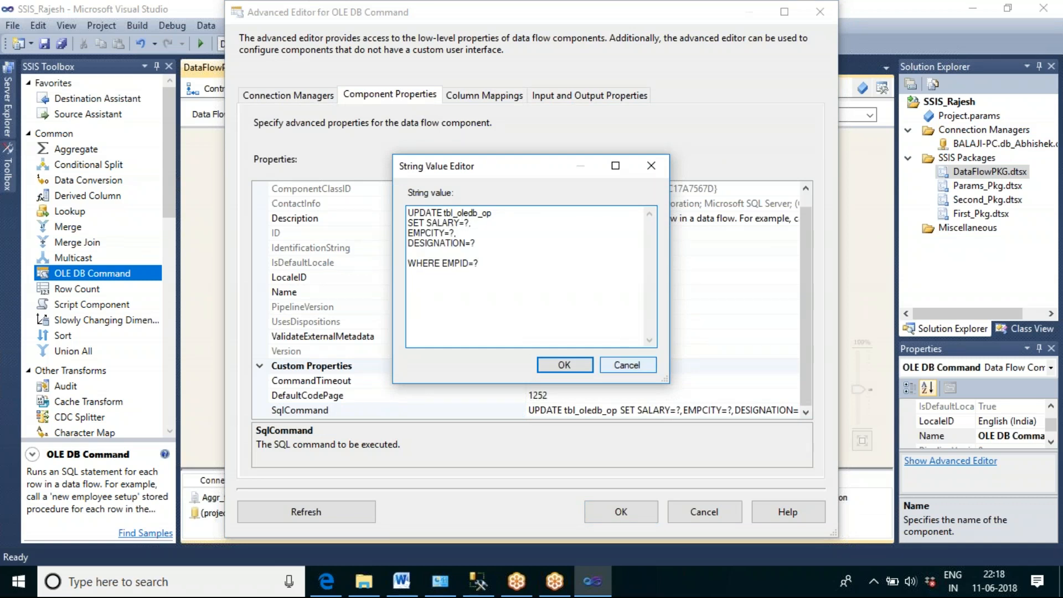
left_click(636, 367)
left_click(500, 97)
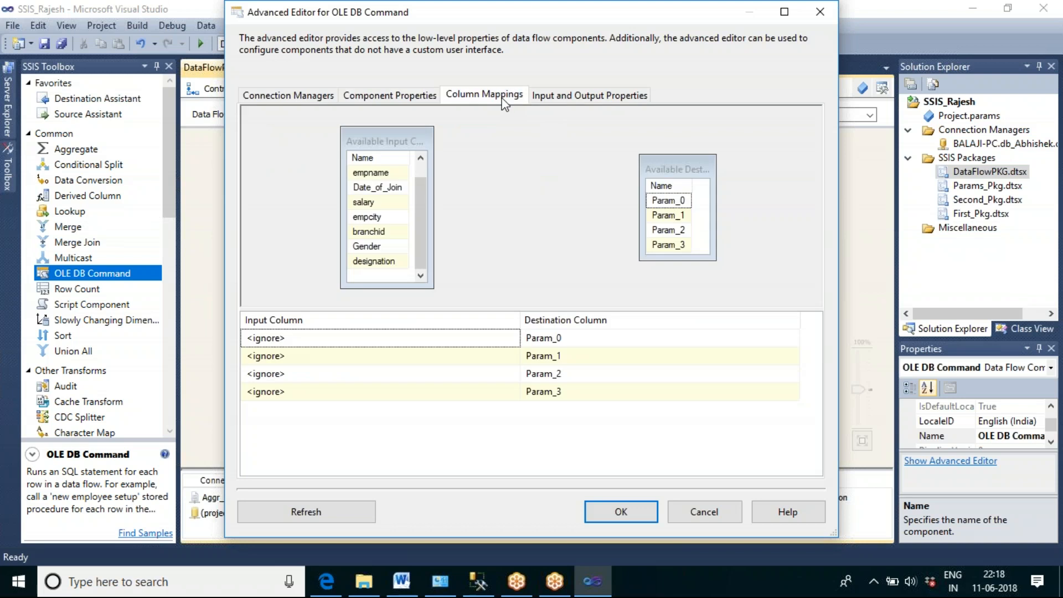
left_click(570, 338)
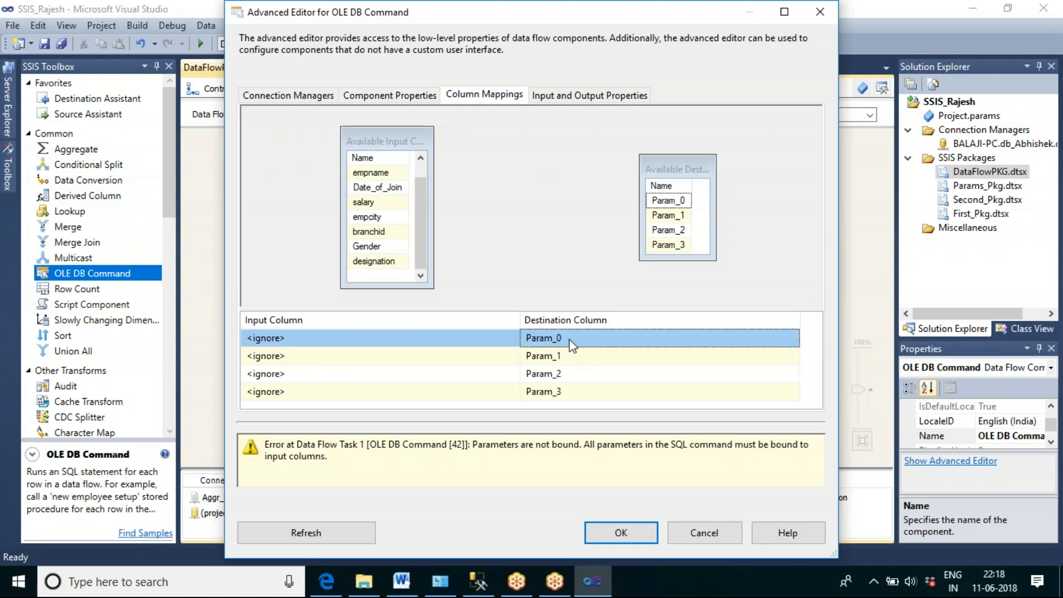
left_click(477, 338)
left_click(513, 338)
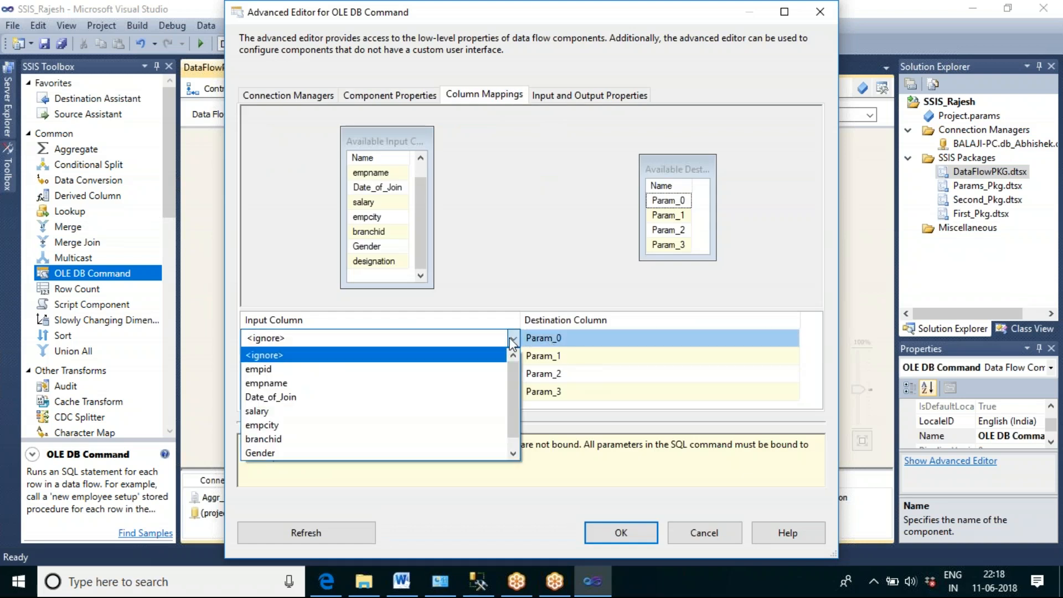
left_click(334, 410)
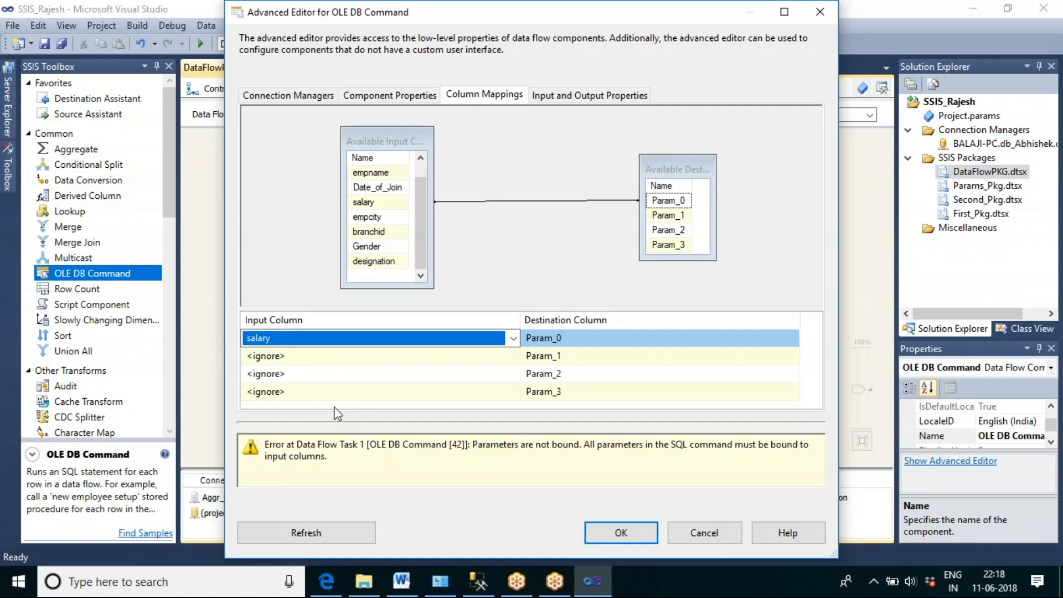
Step: Map the empcity input column to Param_1, consulting the SqlCommand for the second parameter
left_click(387, 355)
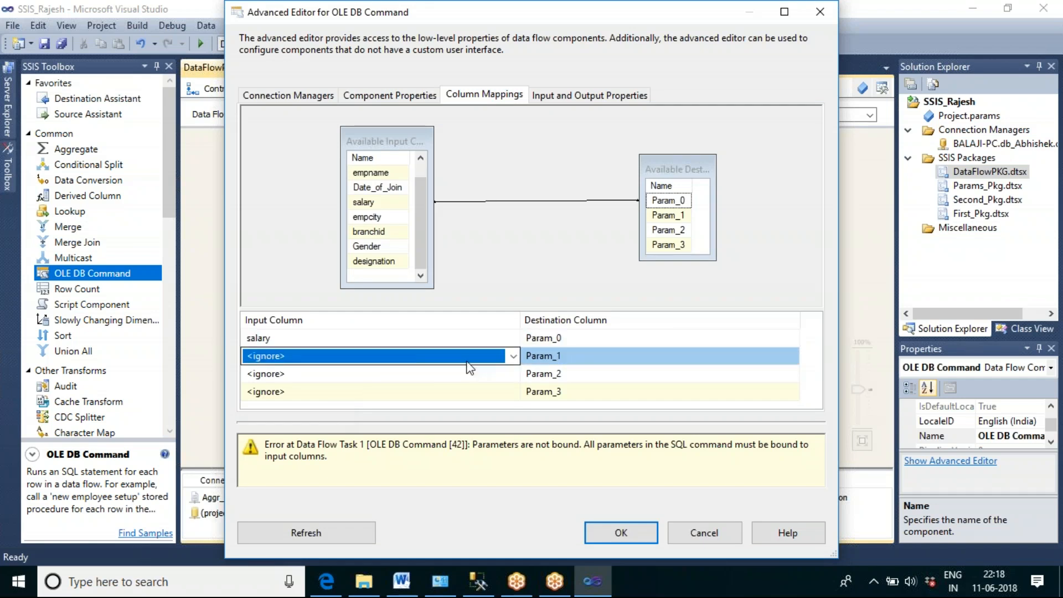
left_click(513, 356)
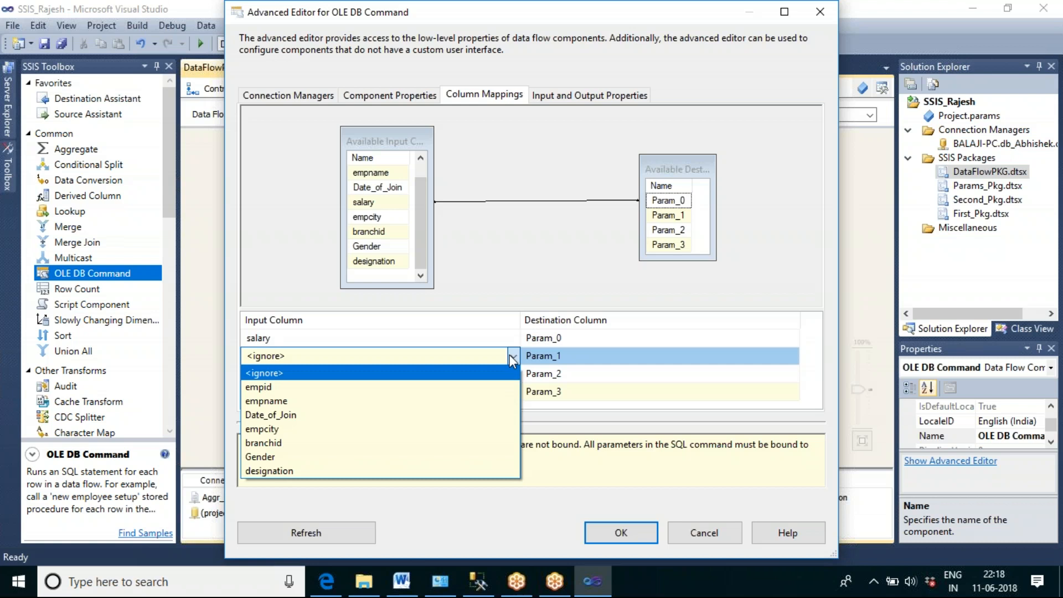
left_click(390, 95)
left_click(390, 95)
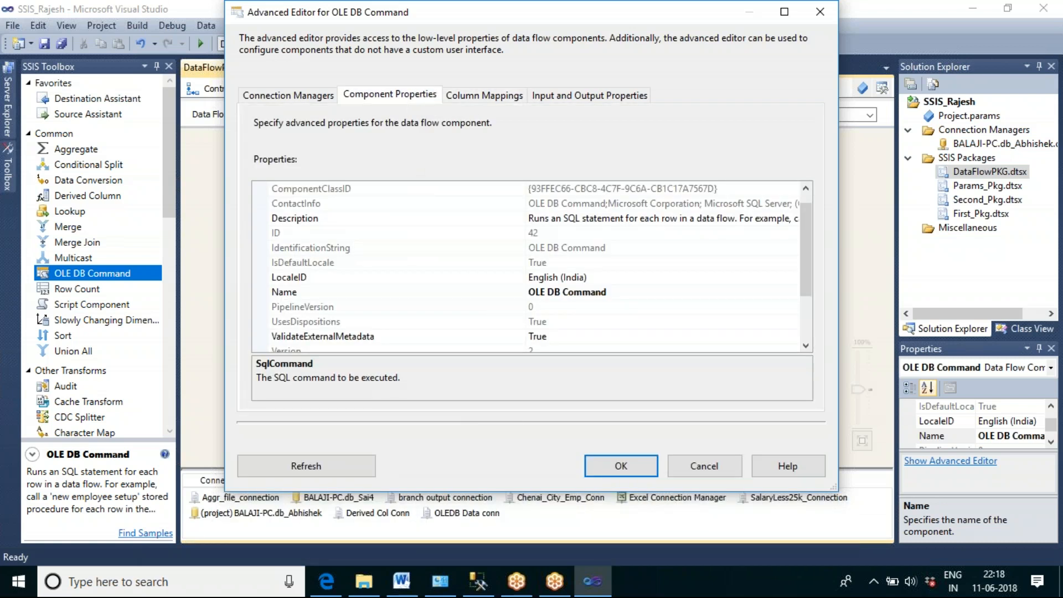
scroll(808, 258, "down", 2)
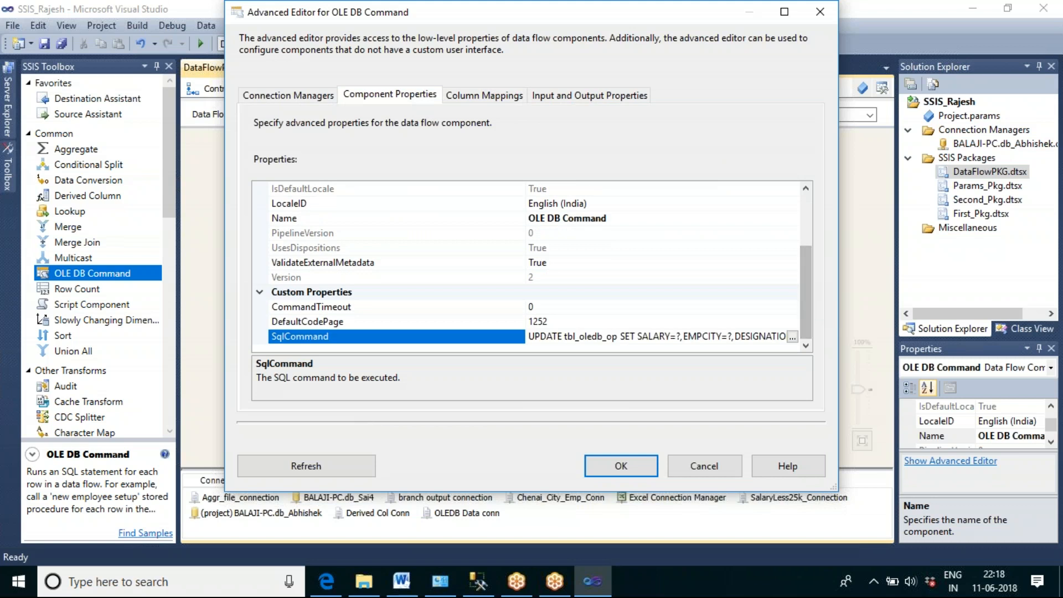
left_click(791, 336)
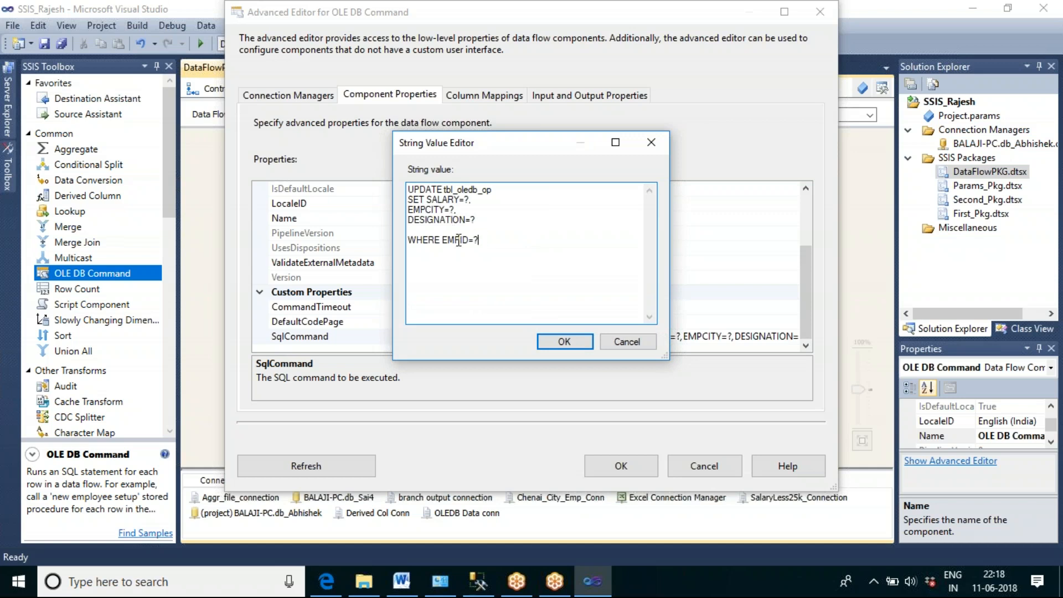
left_click(564, 341)
left_click(483, 97)
left_click(465, 356)
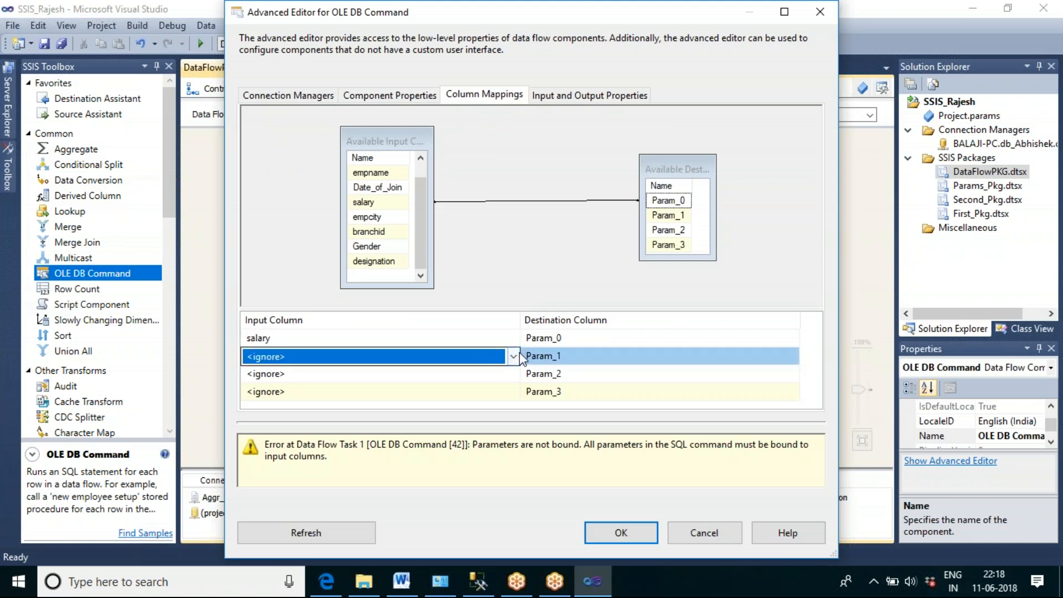
left_click(515, 355)
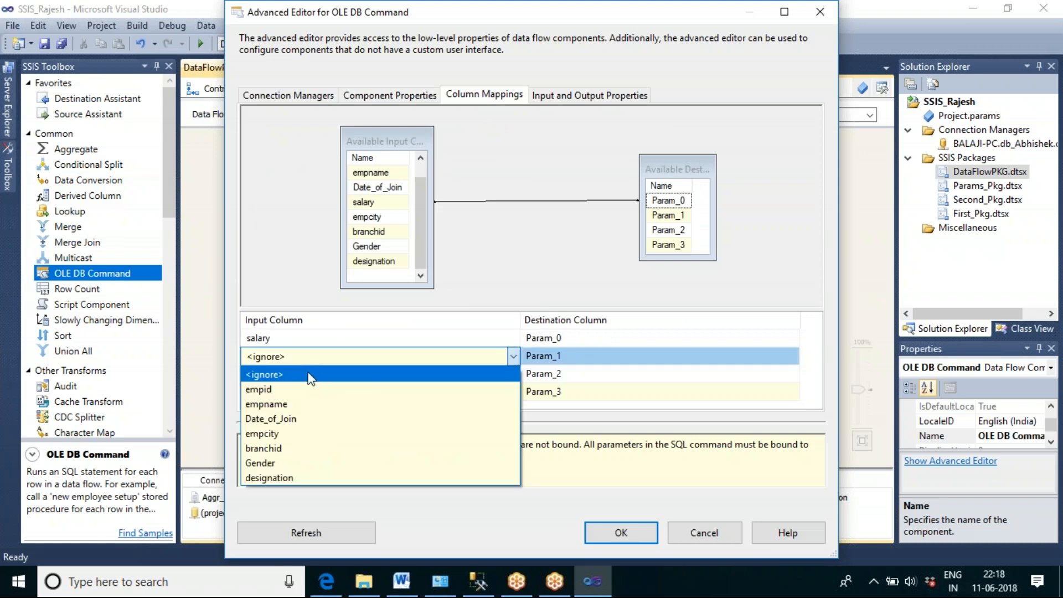
left_click(283, 433)
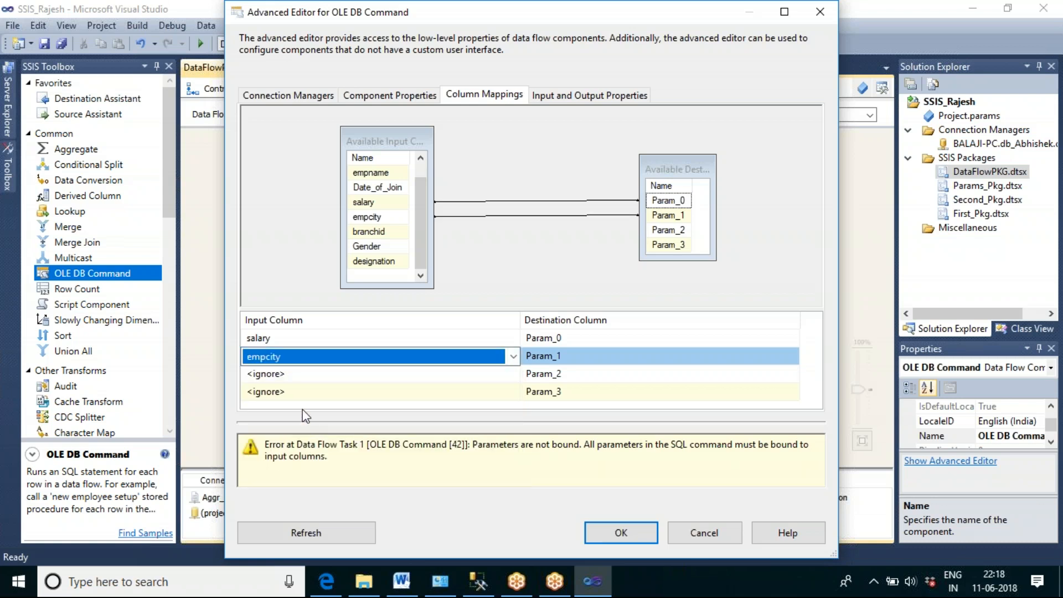
Step: Map the designation input column to Param_2 and empid to Param_3
left_click(307, 375)
left_click(513, 375)
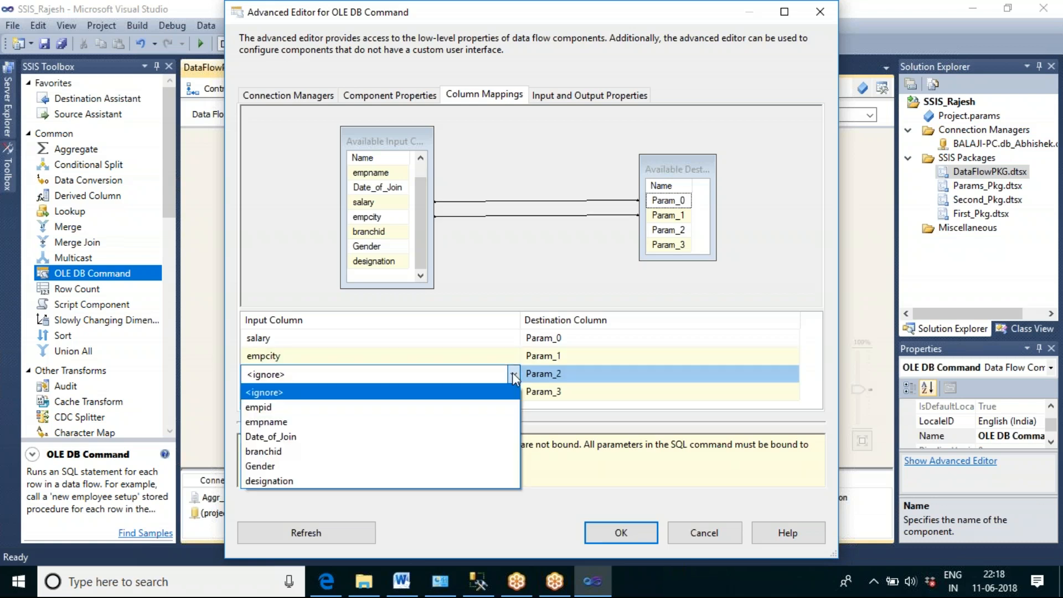
left_click(305, 479)
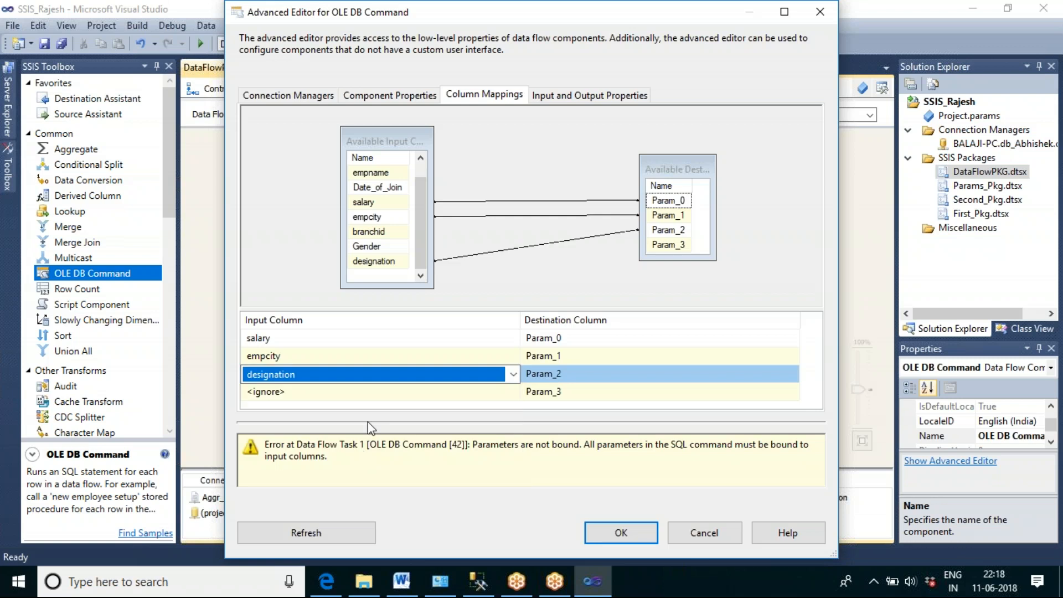
left_click(348, 392)
left_click(512, 392)
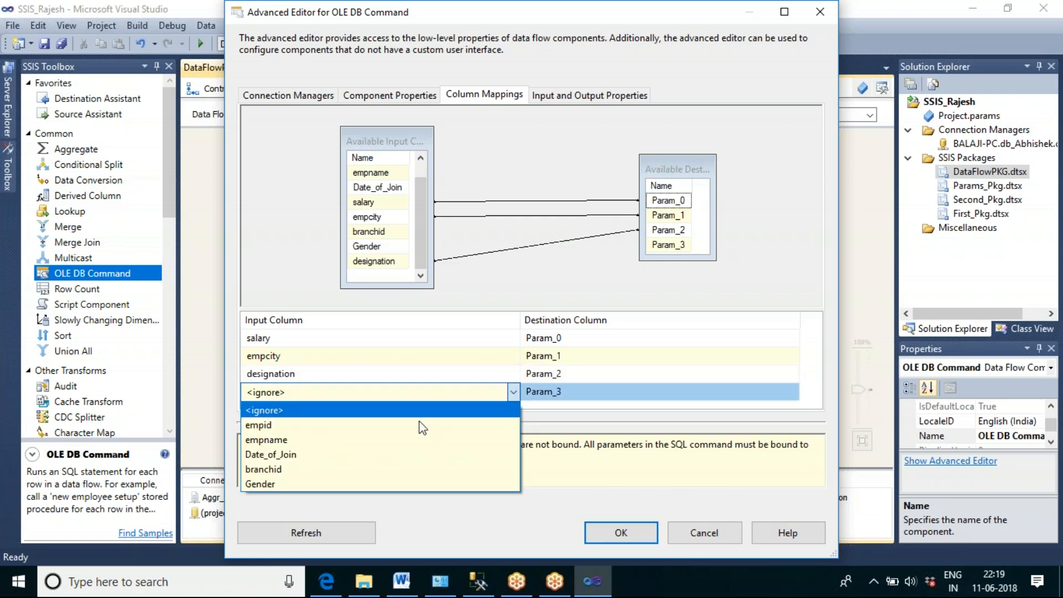
left_click(305, 425)
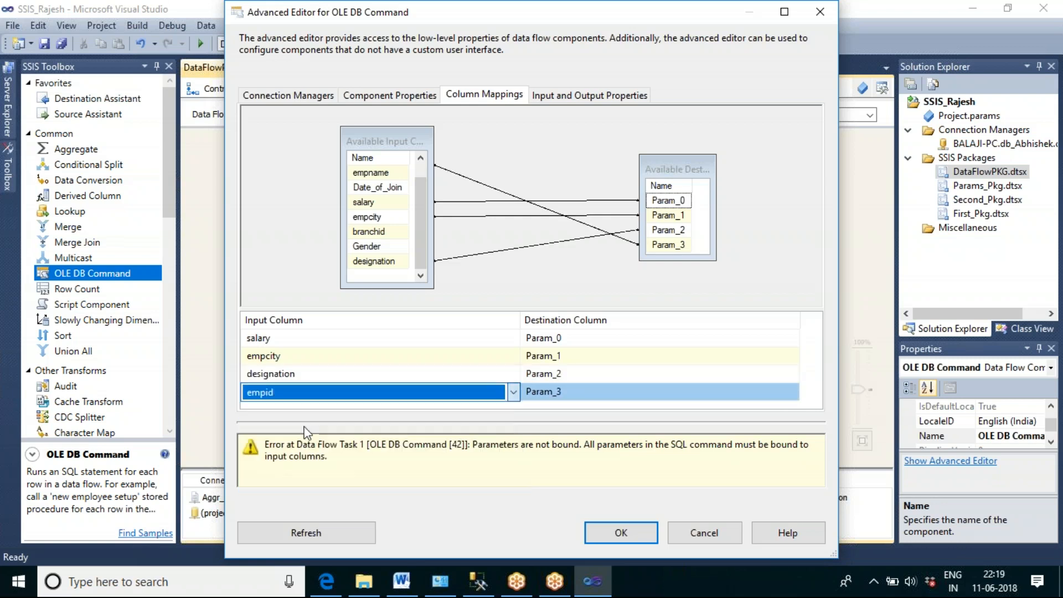
Step: Compare the SqlCommand's parameter order with the column mappings and accept the OLE DB Command settings
left_click(362, 101)
left_click(791, 337)
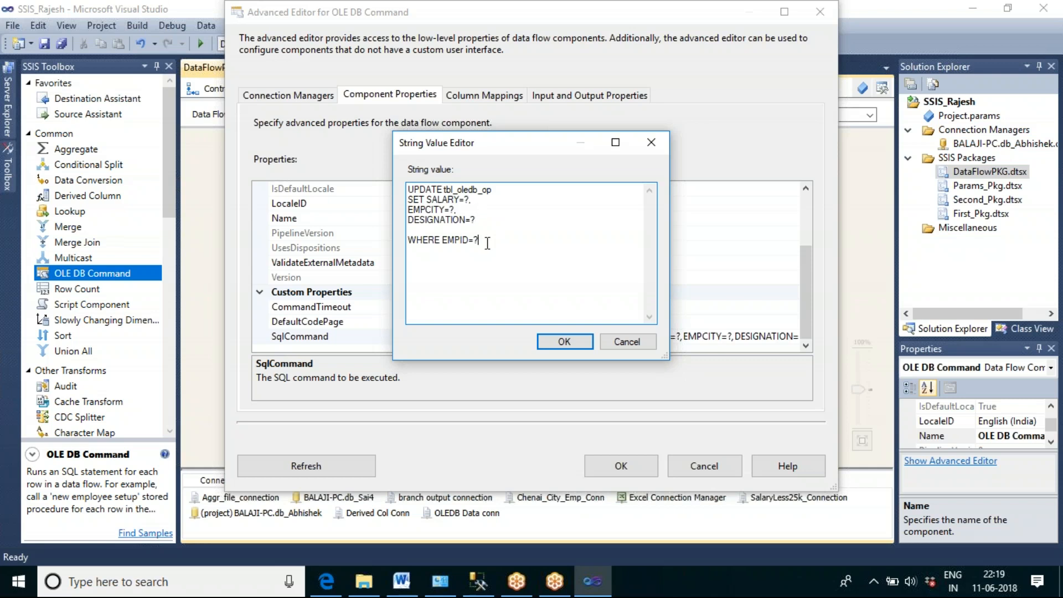
left_click(564, 340)
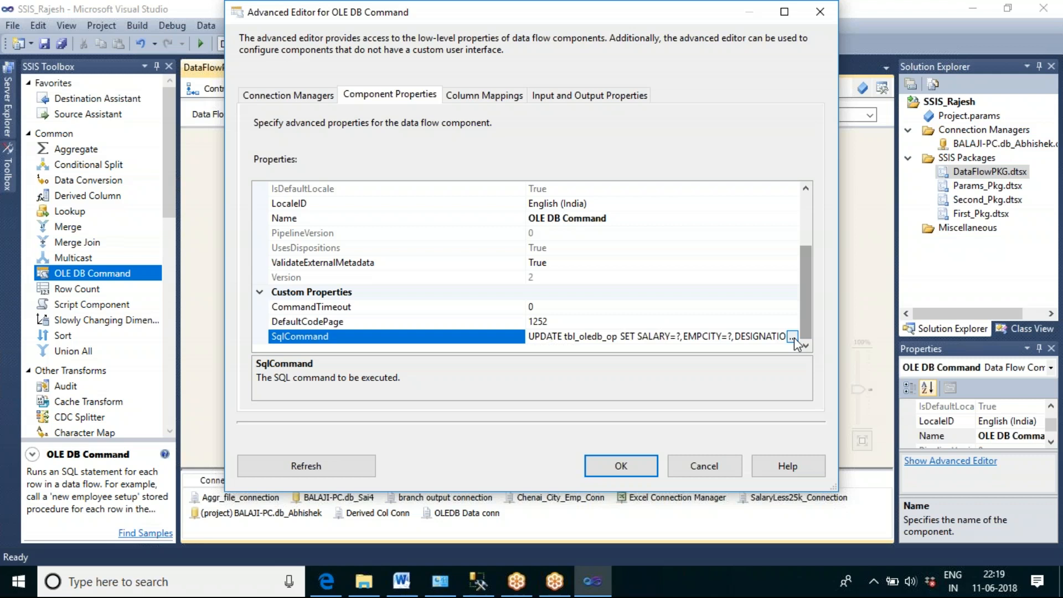
left_click(791, 337)
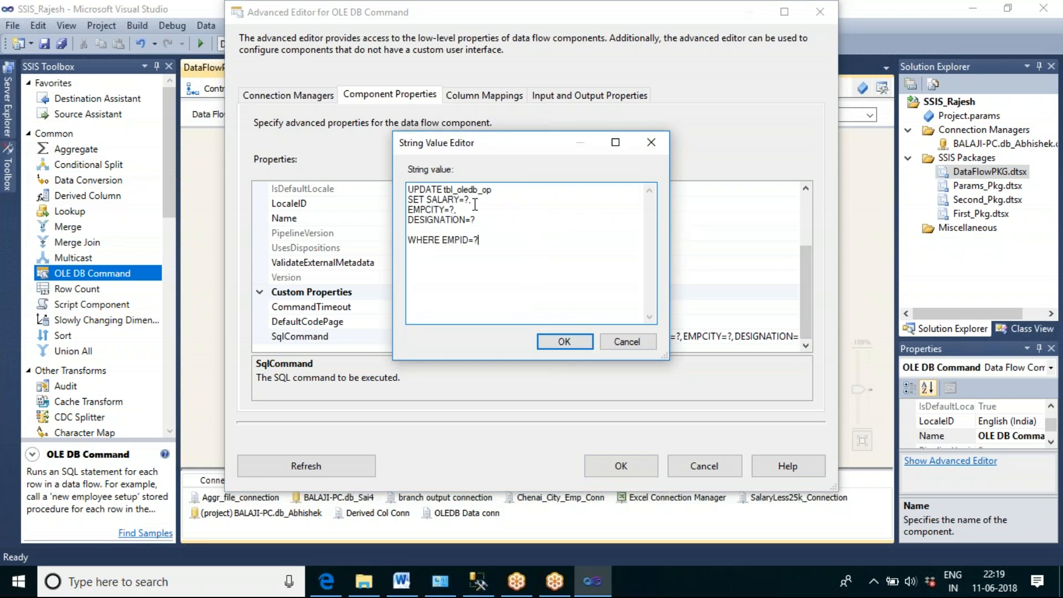
left_click(563, 341)
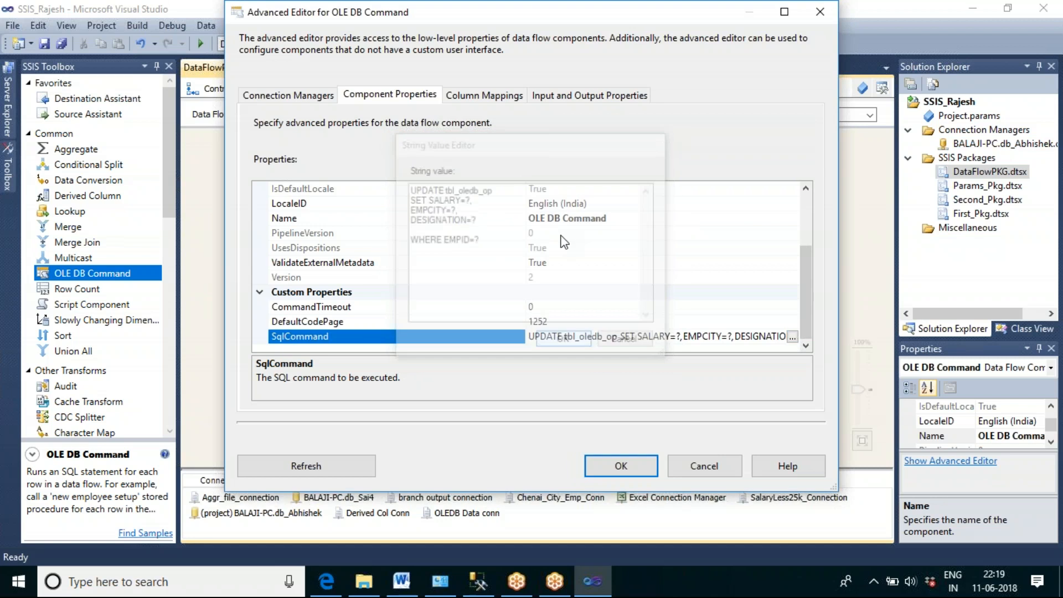
left_click(485, 97)
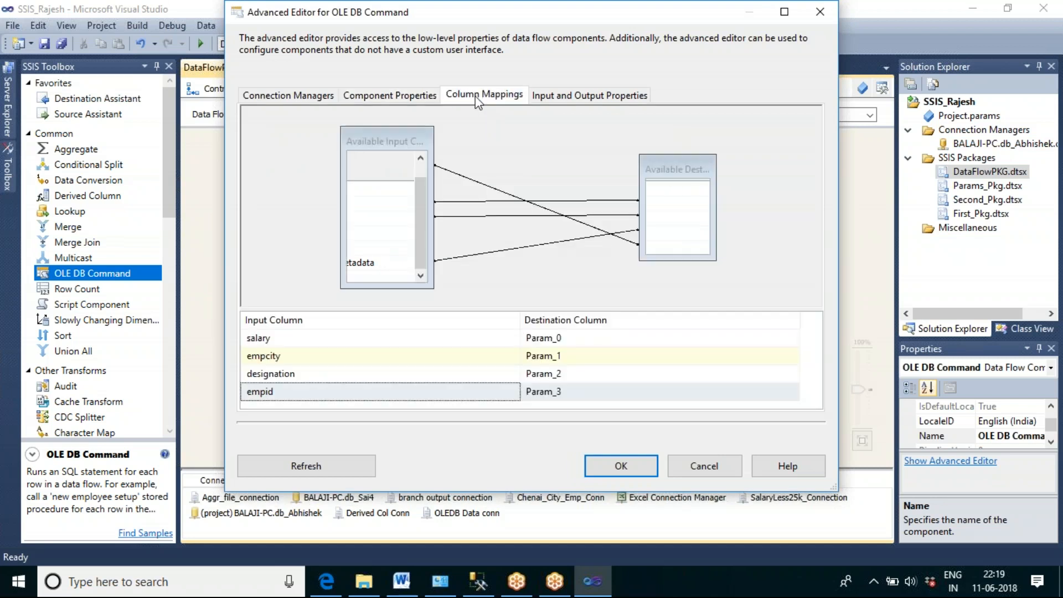
left_click(581, 340)
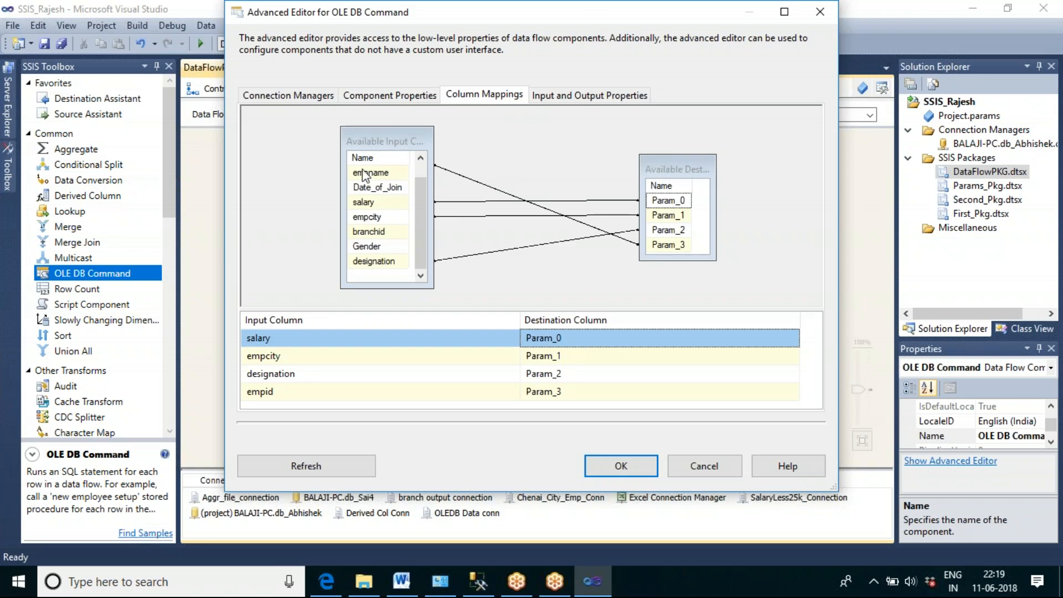
mouse_move(397, 257)
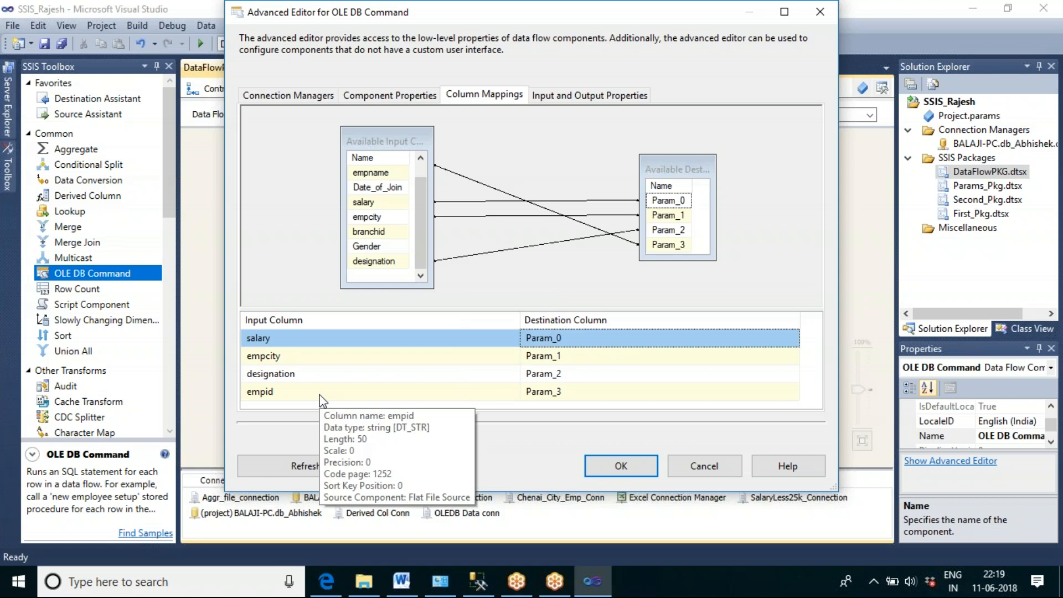
left_click(590, 469)
left_click(573, 297)
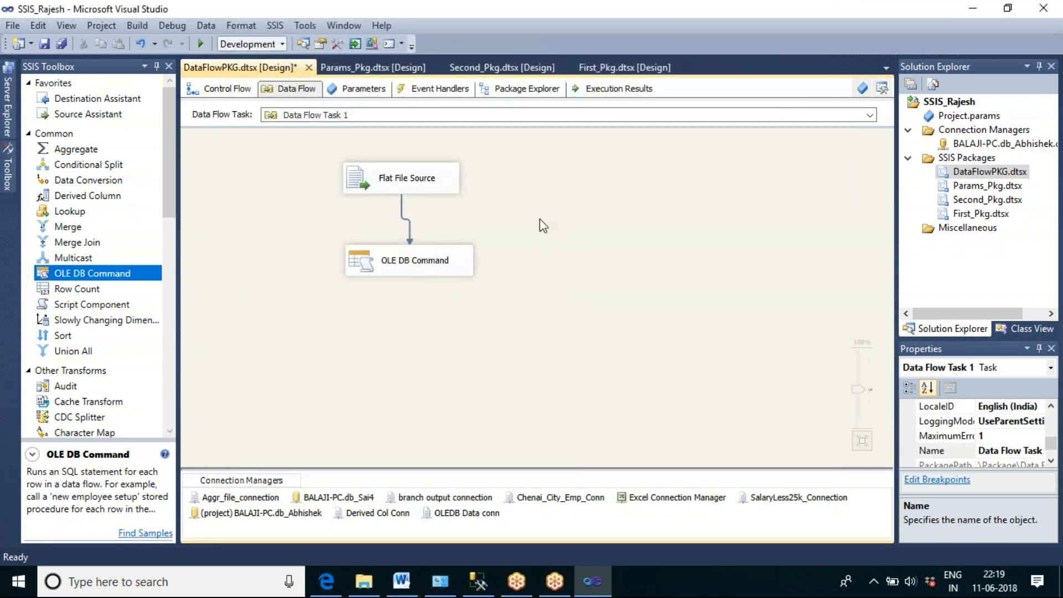
Step: Reopen the OLE DB Command's advanced editor to check its connection manager, and close it
left_click(435, 178)
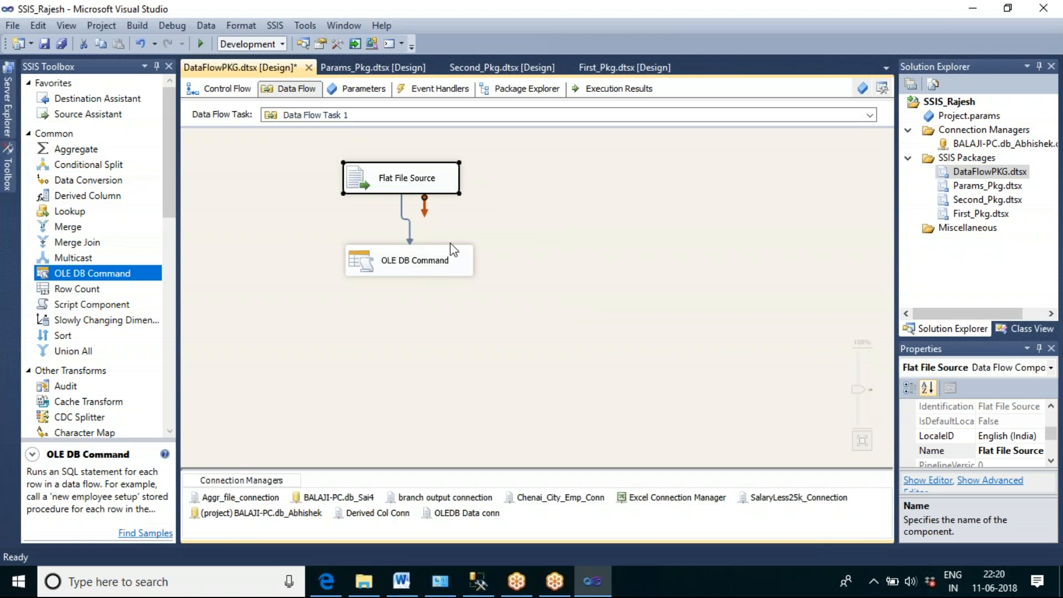
left_click(433, 264)
double_click(434, 264)
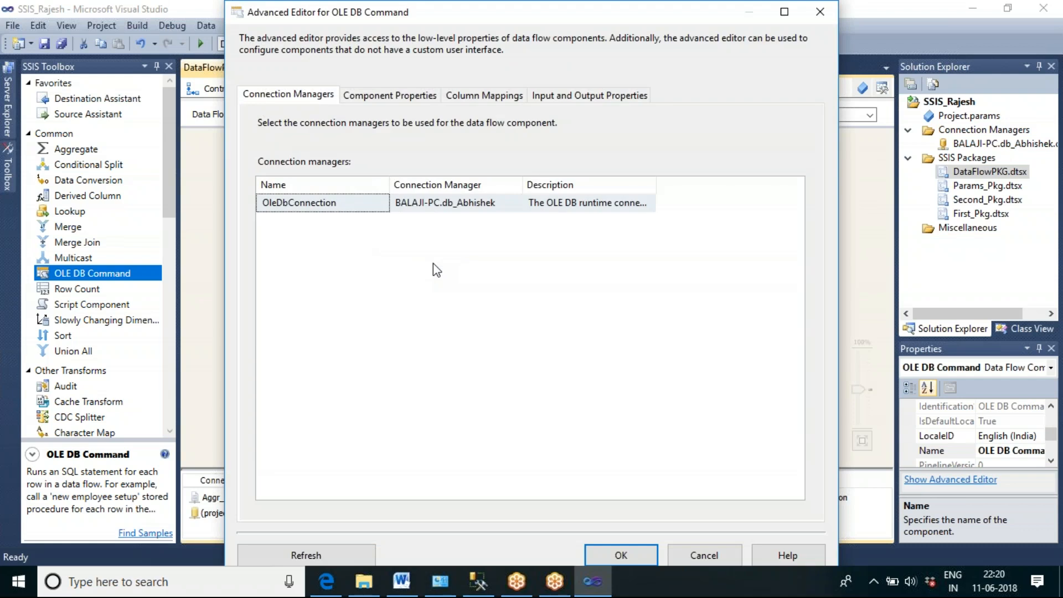
left_click(700, 555)
left_click(642, 296)
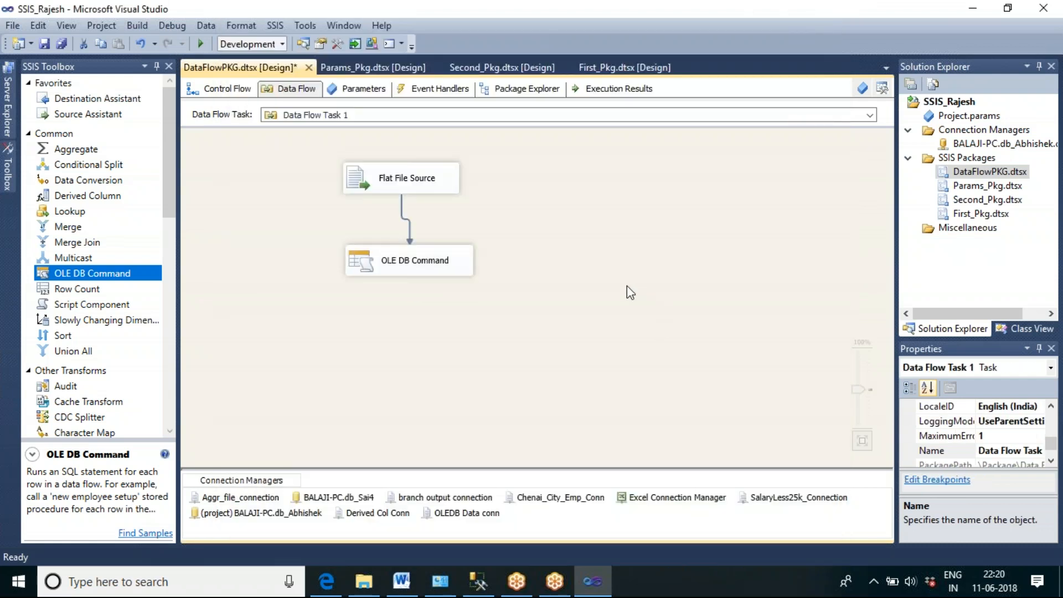
double_click(444, 264)
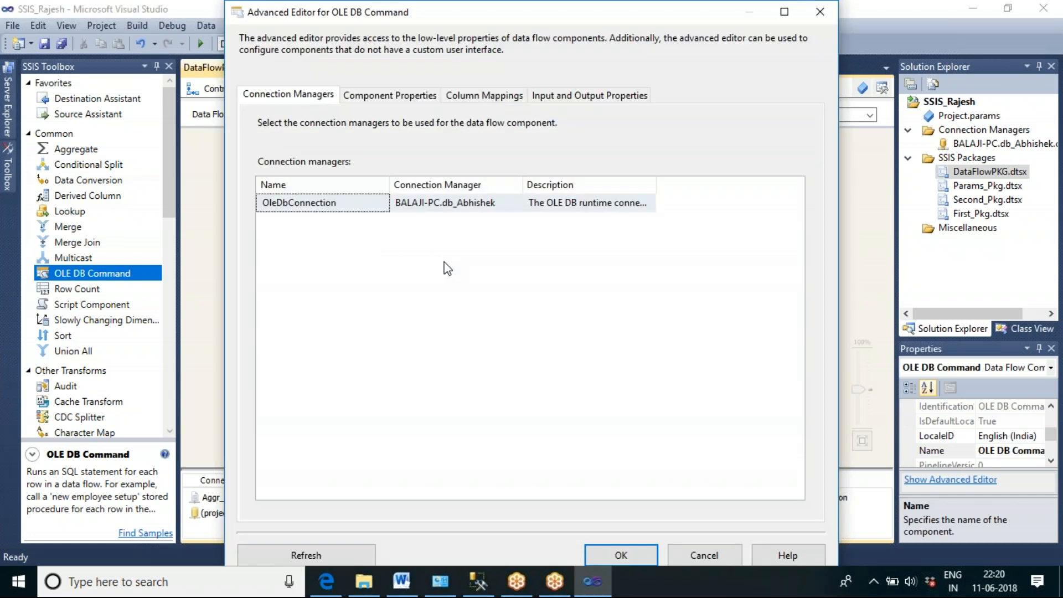
left_click(620, 554)
Step: Switch to SQL Server Management Studio to view the tbl_oledb_op rows before the run
left_click(477, 581)
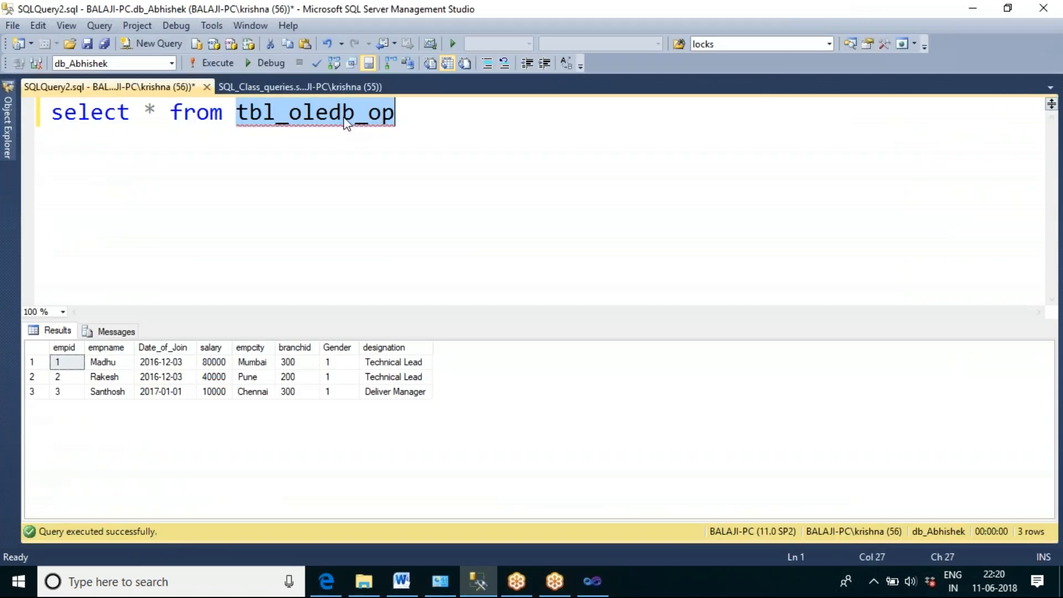
left_click(505, 164)
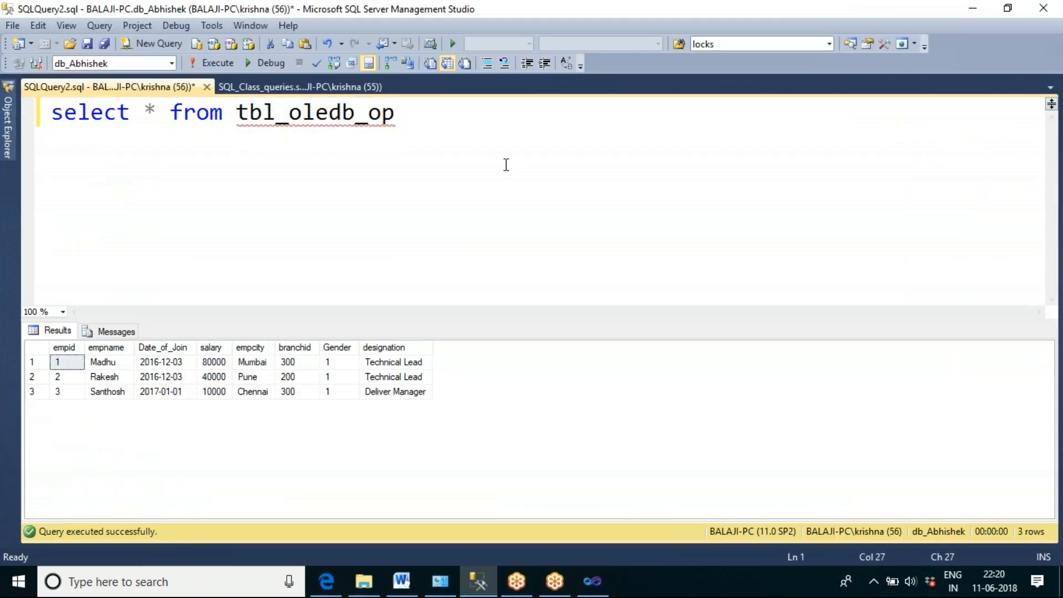
Step: Return to Visual Studio and execute Data Flow Task 1 of DataFlowPKG.dtsx
left_click(592, 581)
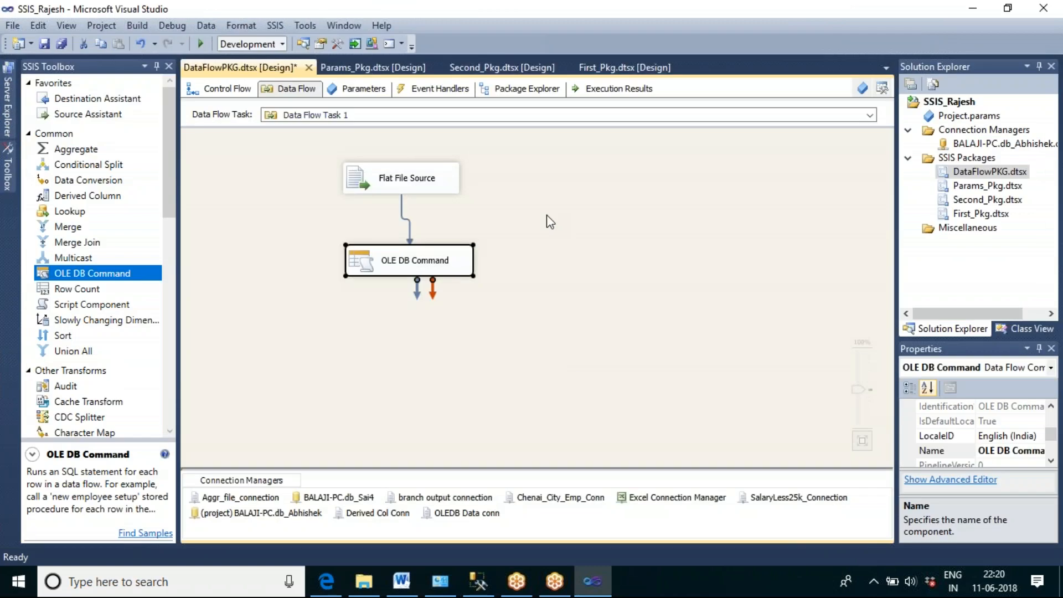
right_click(547, 217)
left_click(609, 296)
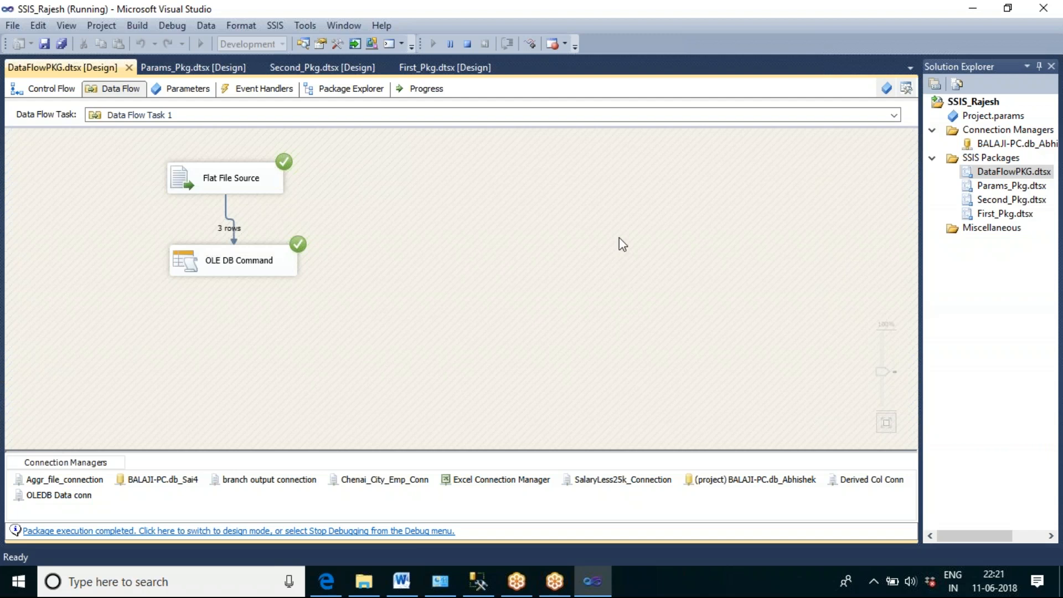
Step: Rerun the tbl_oledb_op query in SQL Server Management Studio and check the salary, empcity and designation values row by row
left_click(491, 584)
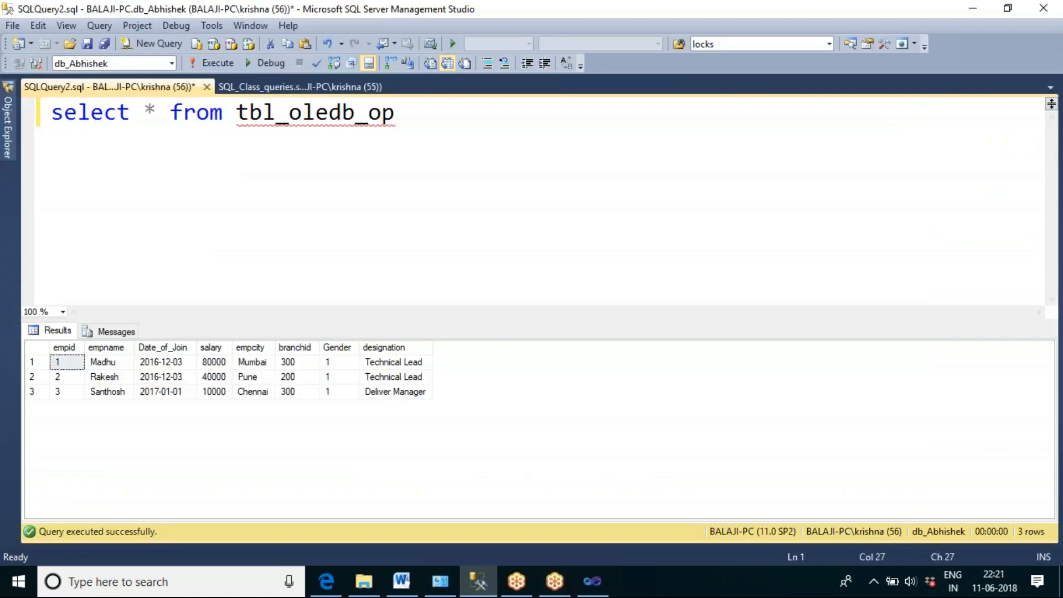
left_click(214, 68)
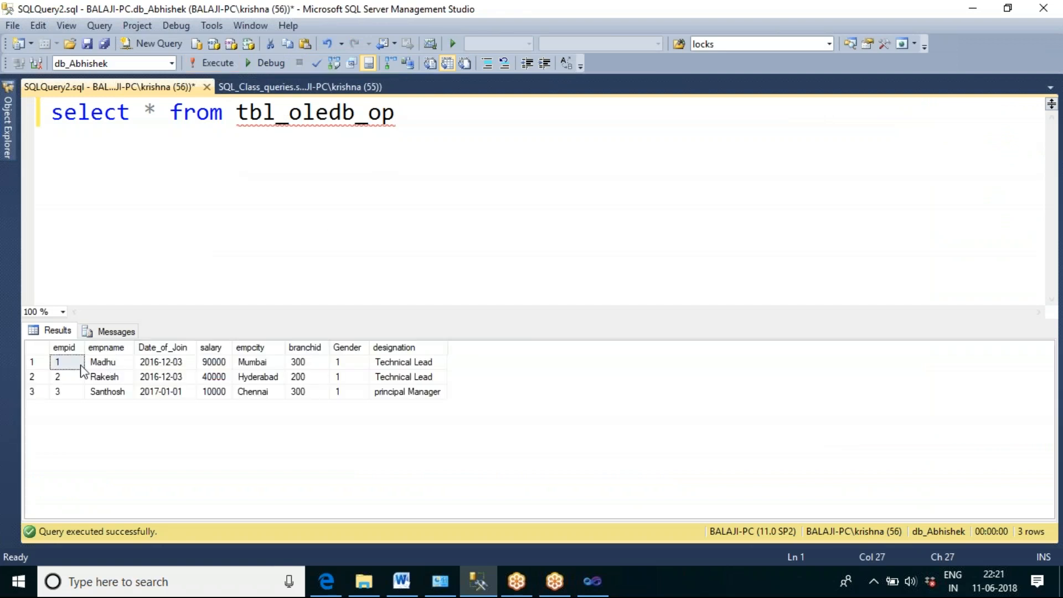
left_click(43, 363)
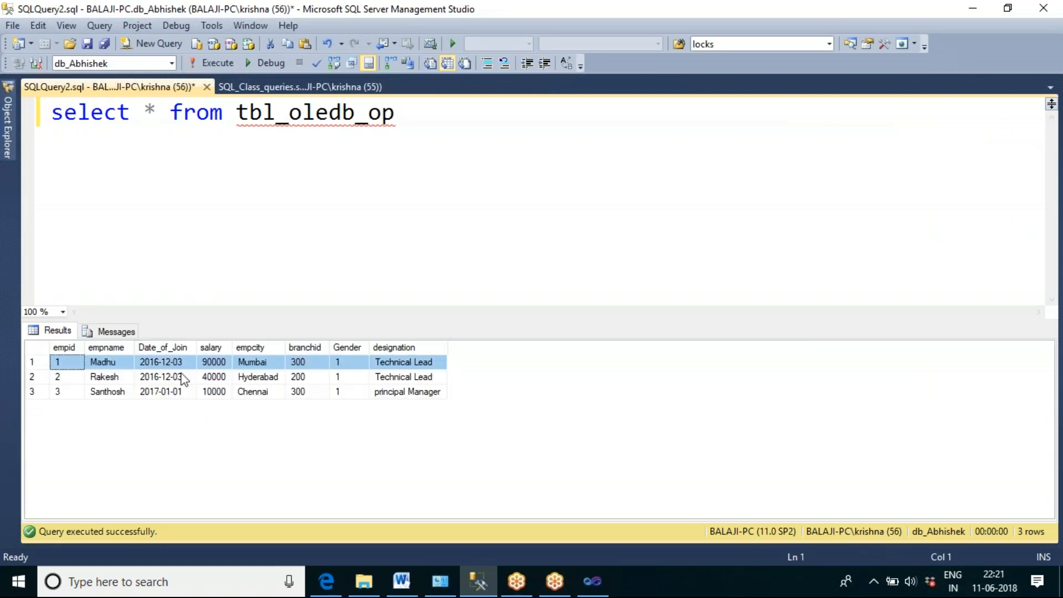
left_click(213, 363)
left_click(42, 376)
left_click(255, 376)
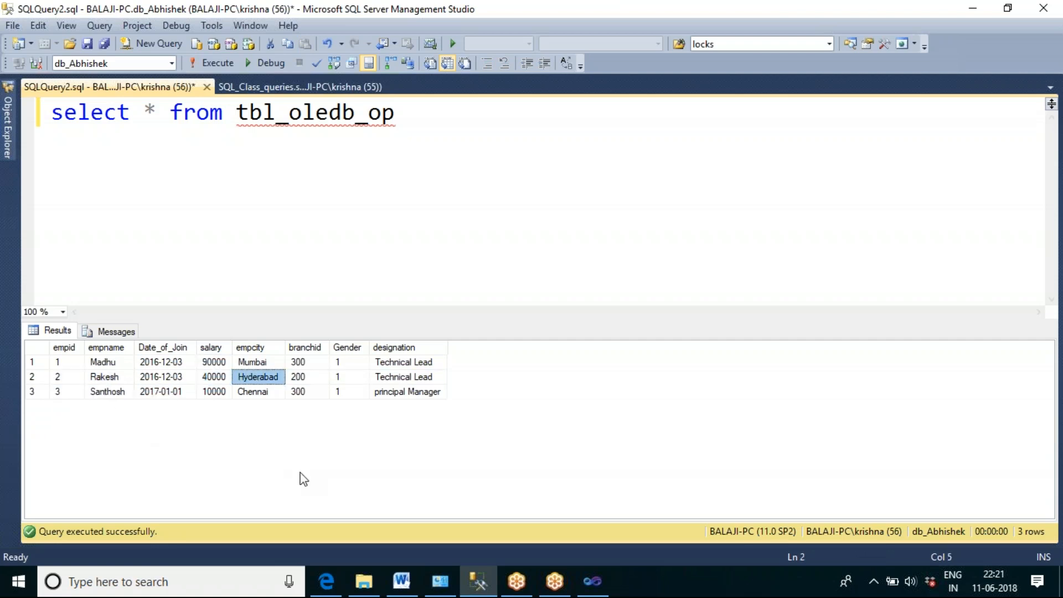
left_click(35, 393)
left_click(395, 396)
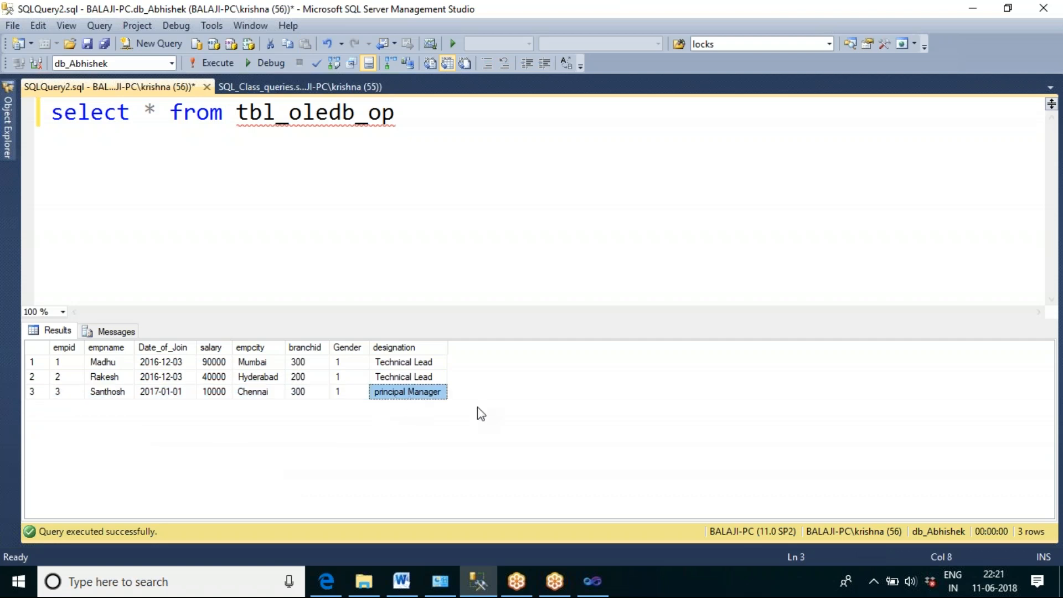
left_click(493, 243)
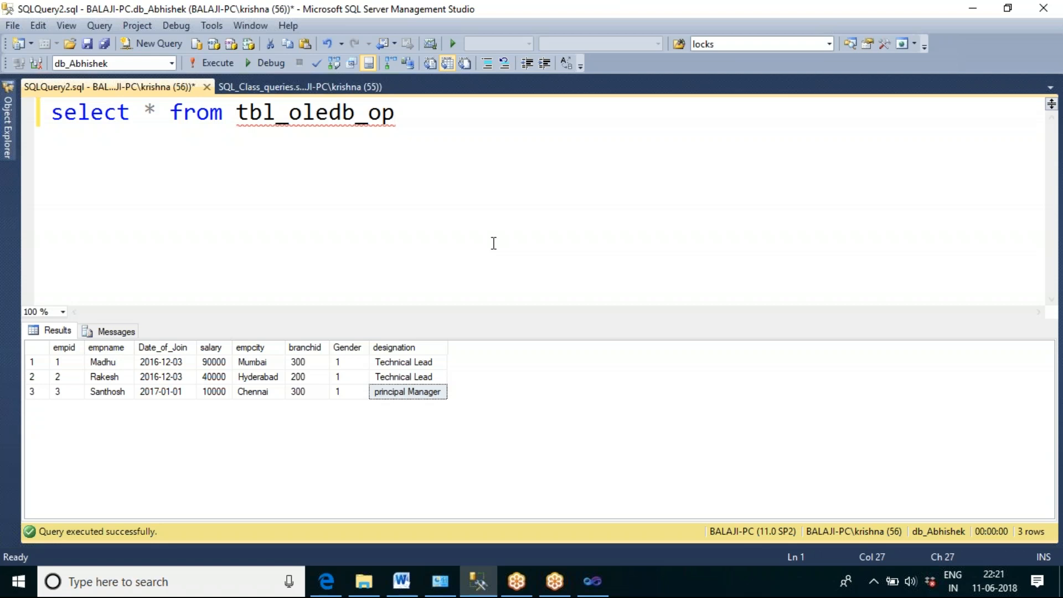
Step: Go back to Visual Studio and stop debugging the package
left_click(592, 582)
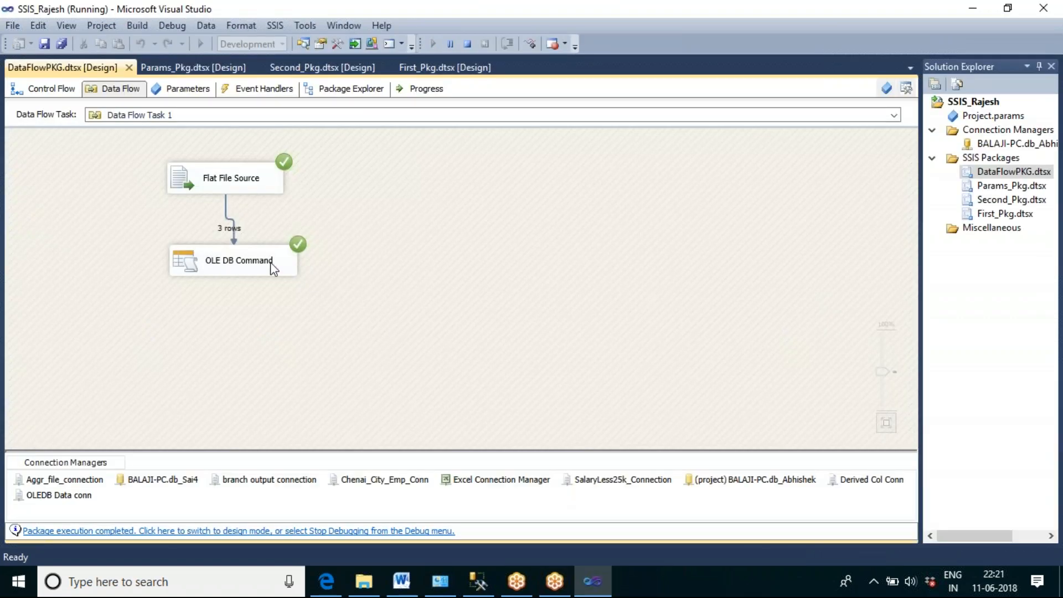
double_click(257, 269)
left_click(777, 317)
left_click(467, 44)
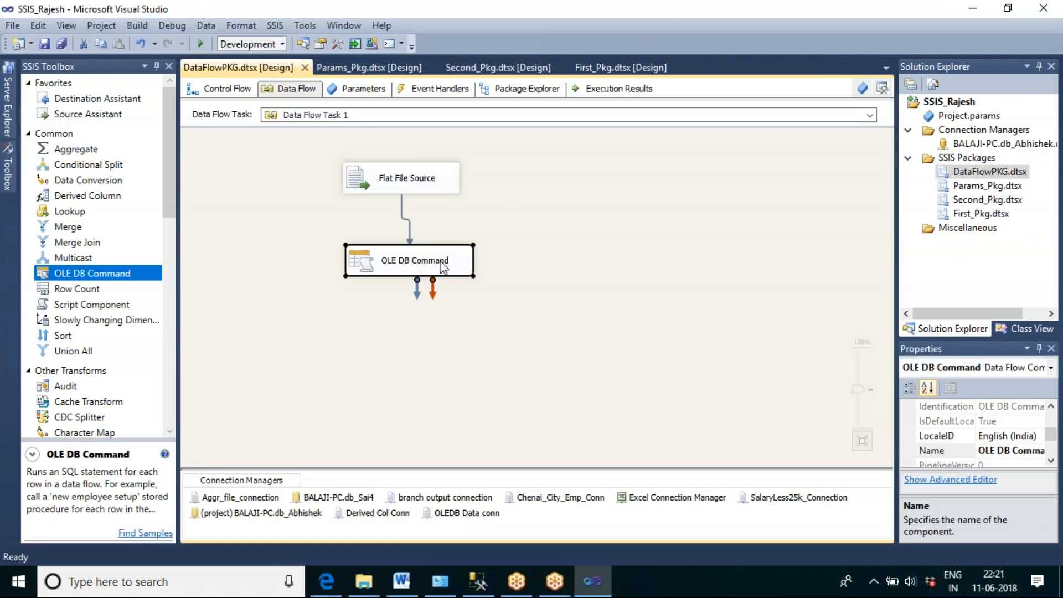
Step: Review the OLE DB Command's component properties, including its SqlCommand, and leave the editor without changes
double_click(442, 268)
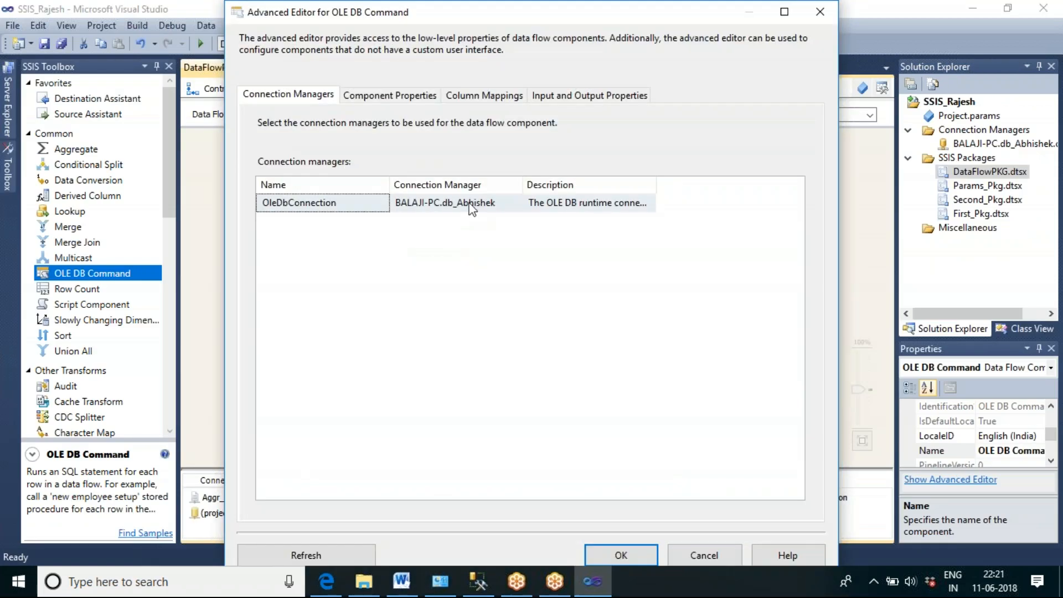
left_click(404, 98)
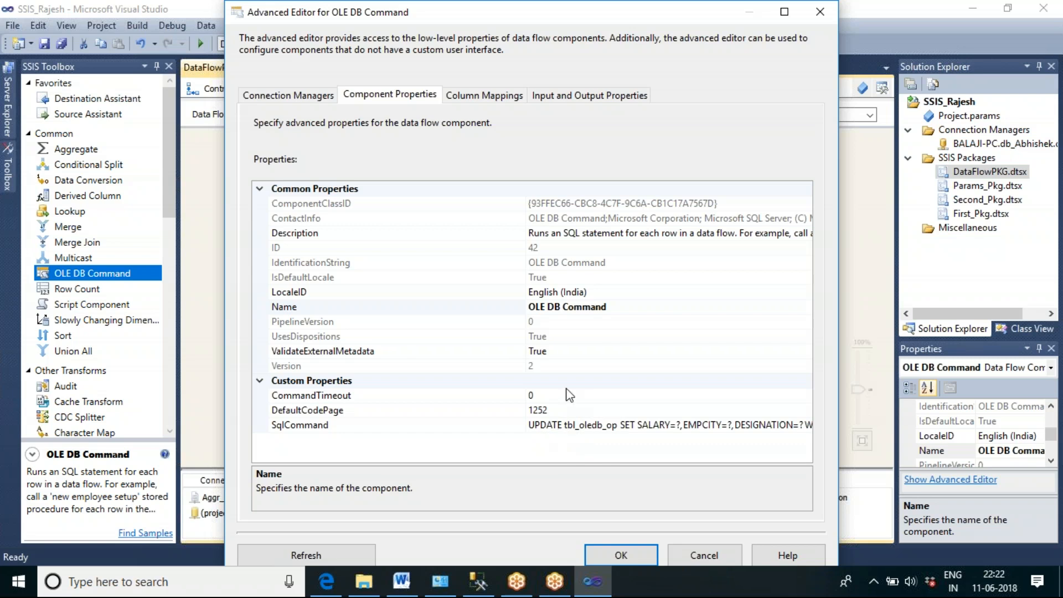
left_click(704, 557)
left_click(611, 271)
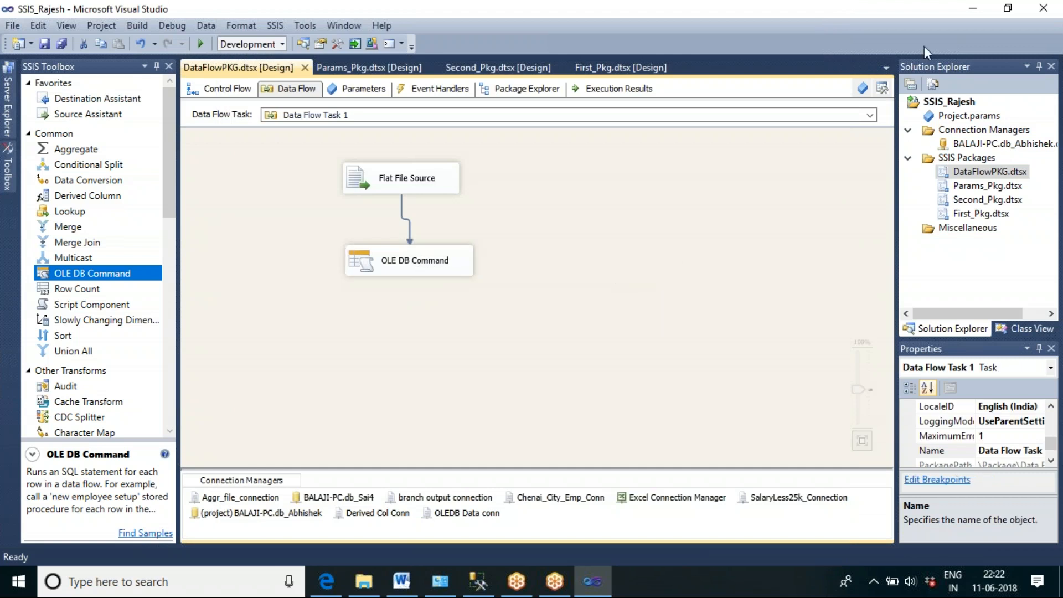
Step: Open OledbData.txt from the Merge Source Files folder to review its rows, and return to the data flow in Visual Studio
left_click(363, 581)
double_click(227, 334)
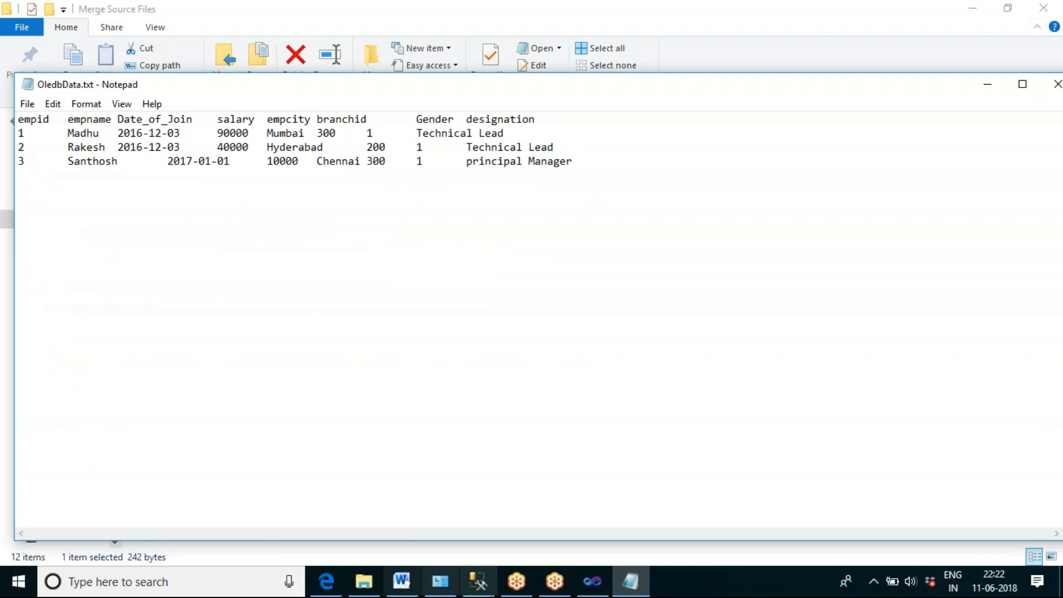
left_click(598, 585)
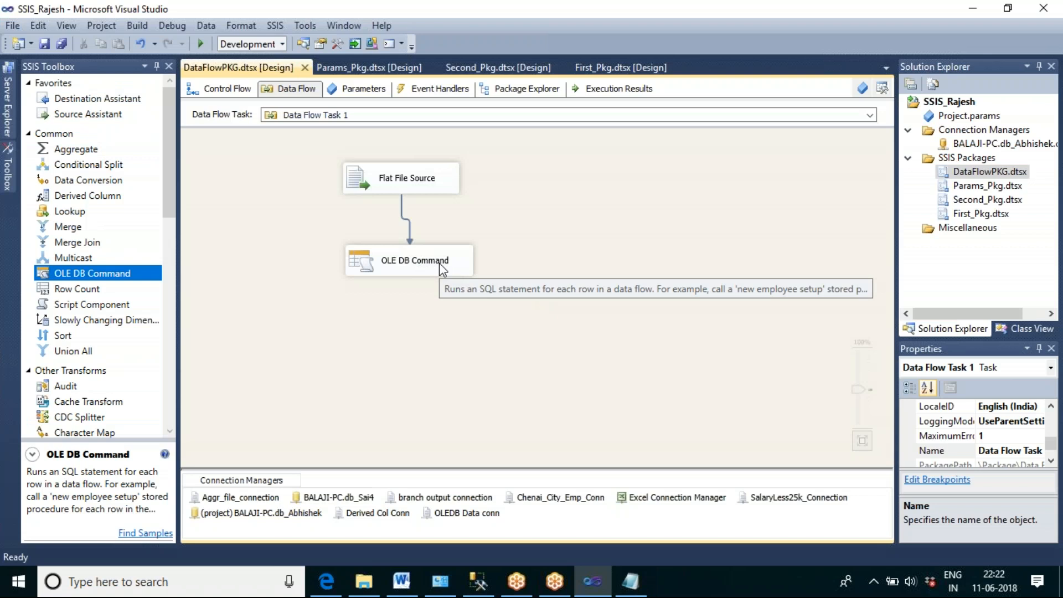
mouse_move(406, 588)
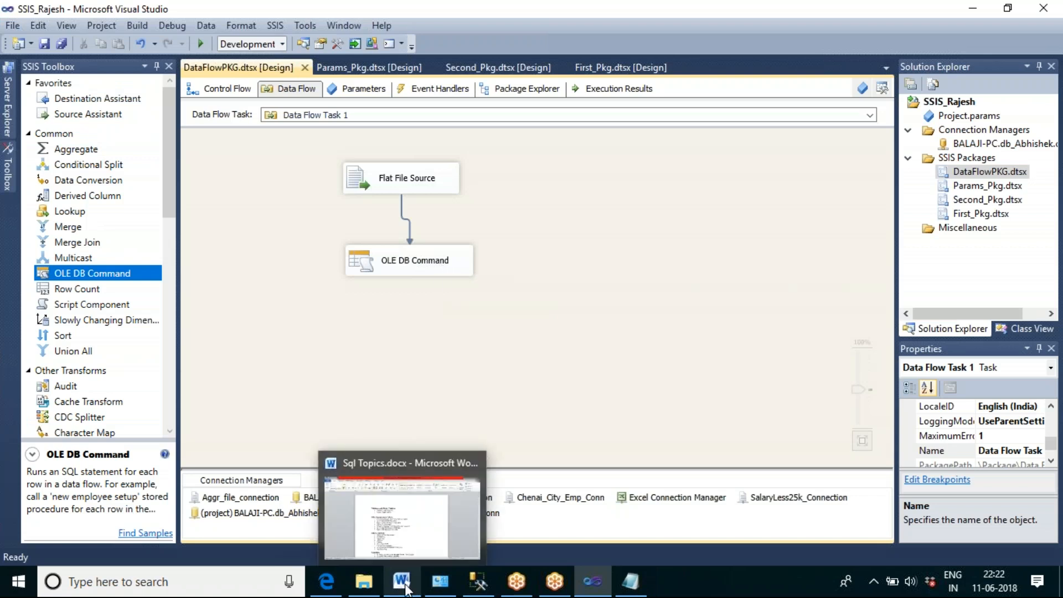
Step: Reopen OledbData.txt in Notepad and set the salary of empid 2 to 50000
left_click(371, 586)
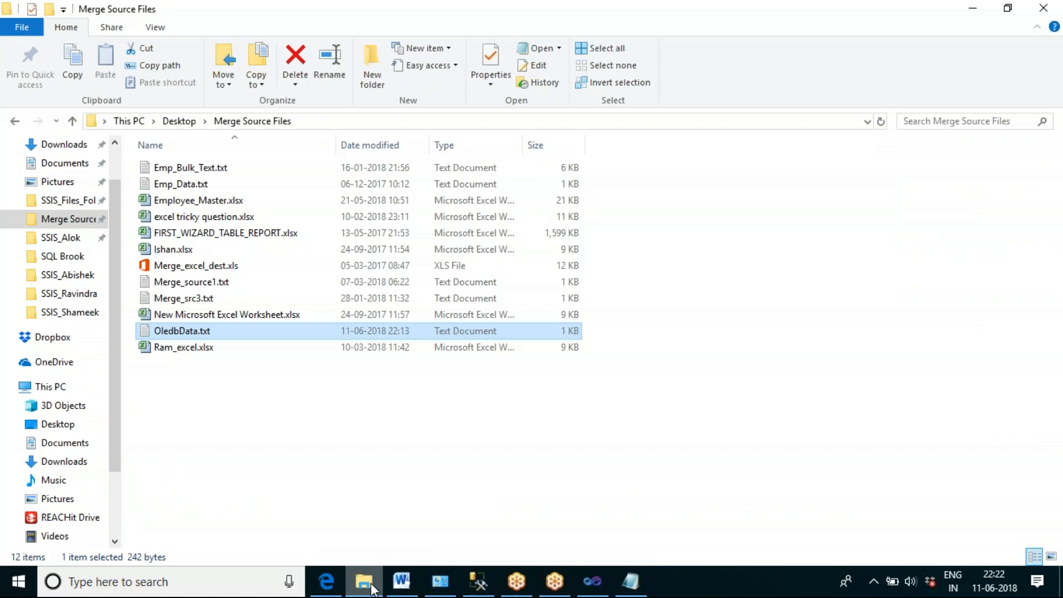
double_click(246, 333)
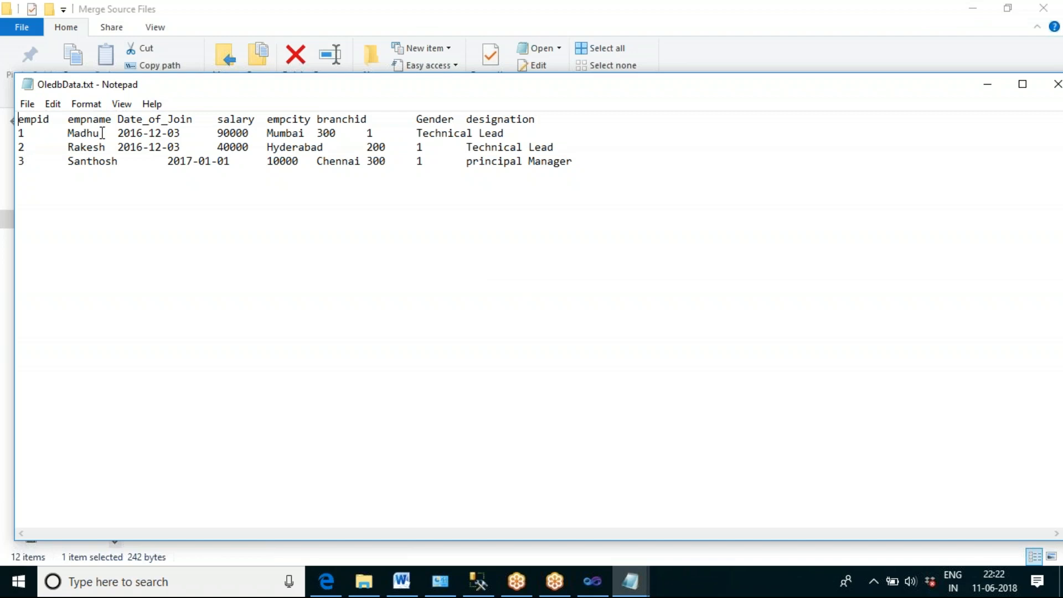
left_click(23, 148)
left_click(224, 147)
key("BackSpace")
type("5")
Step: Copy the empid 1 row and paste it twice below the last row of the text file
left_click(514, 132)
key("shift+Home")
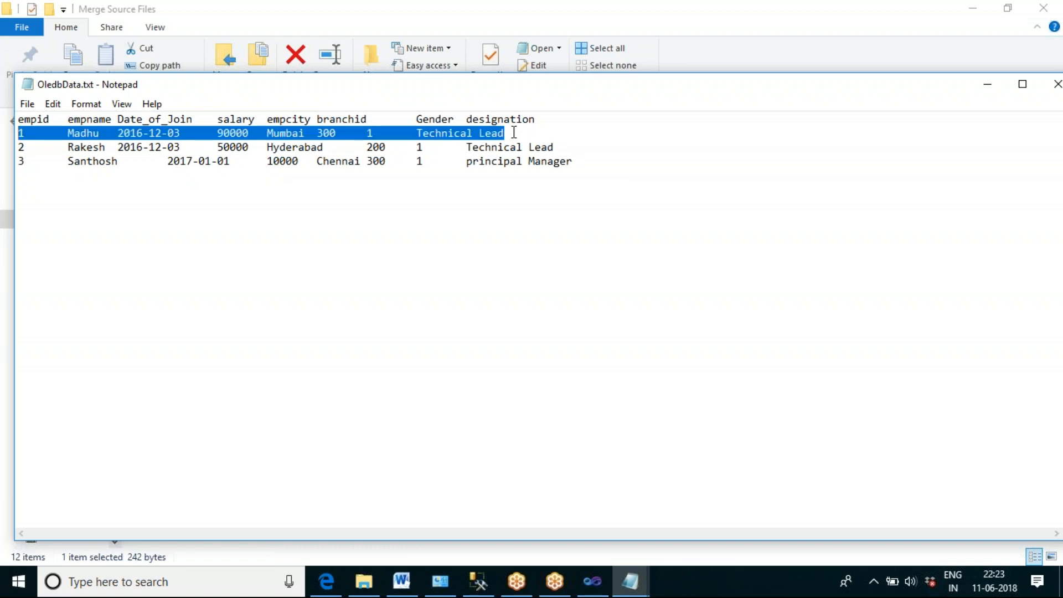
left_click(592, 159)
key("Return")
key("ctrl+v")
key("Return")
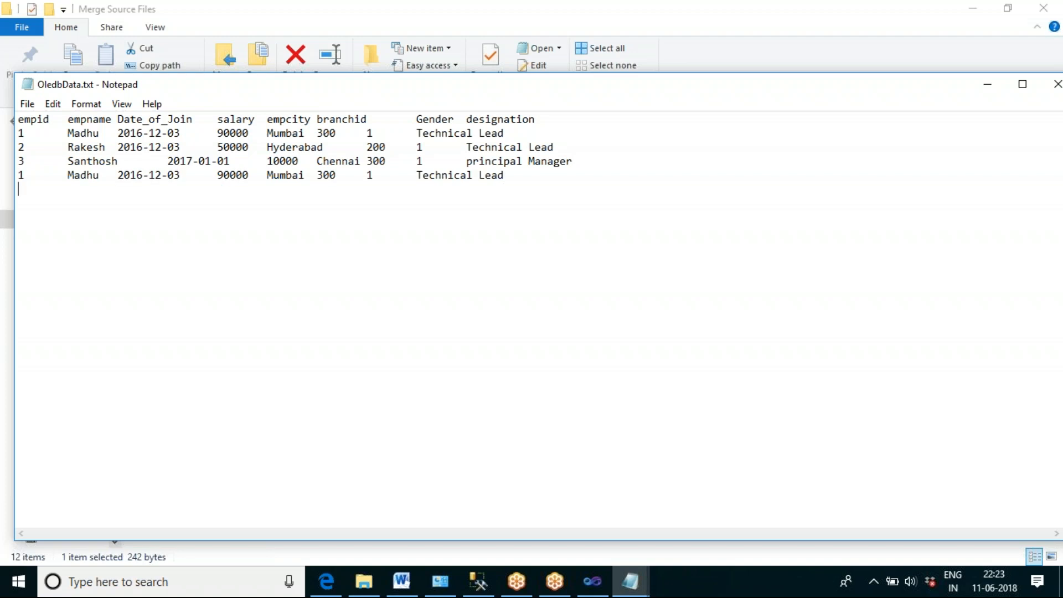
key("ctrl+v")
Step: Set the empid values of the two pasted rows to 4 and 5
left_click(25, 175)
key("BackSpace")
type("4")
left_click(25, 187)
key("BackSpace")
type("5")
Step: Replace the employee's first name in the empid 4 row with a different one
double_click(85, 175)
type("mOH")
key("BackSpace")
key("BackSpace")
key("BackSpace")
type("Mohan")
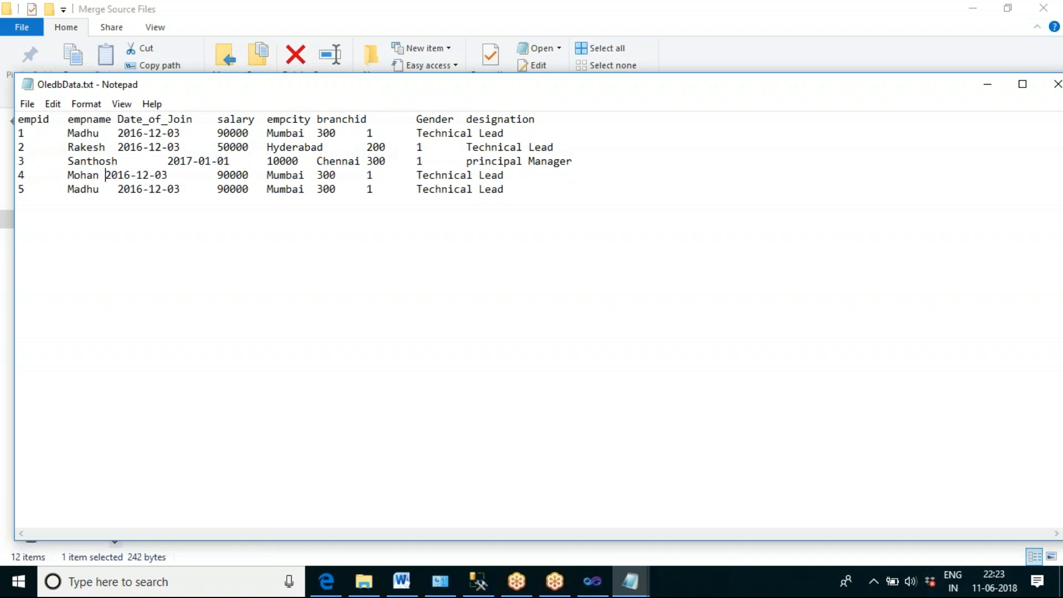
Step: Restore the tab after the empid 4 name and replace the employee's first name in the empid 5 row with a different one
key("BackSpace")
key("Tab")
double_click(83, 189)
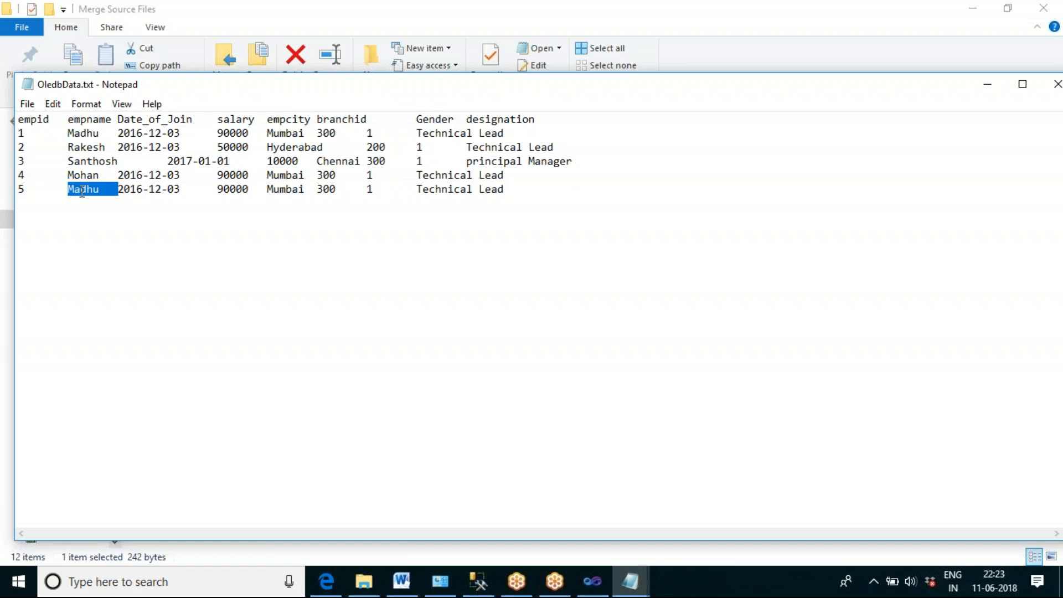
type("Kur")
key("BackSpace")
type("mar")
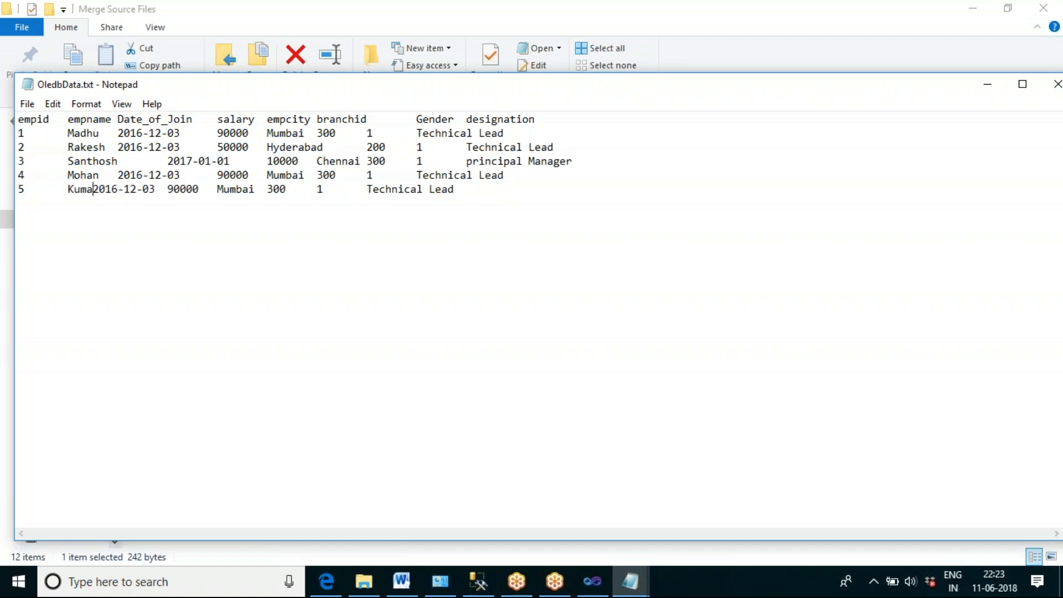
key("Tab")
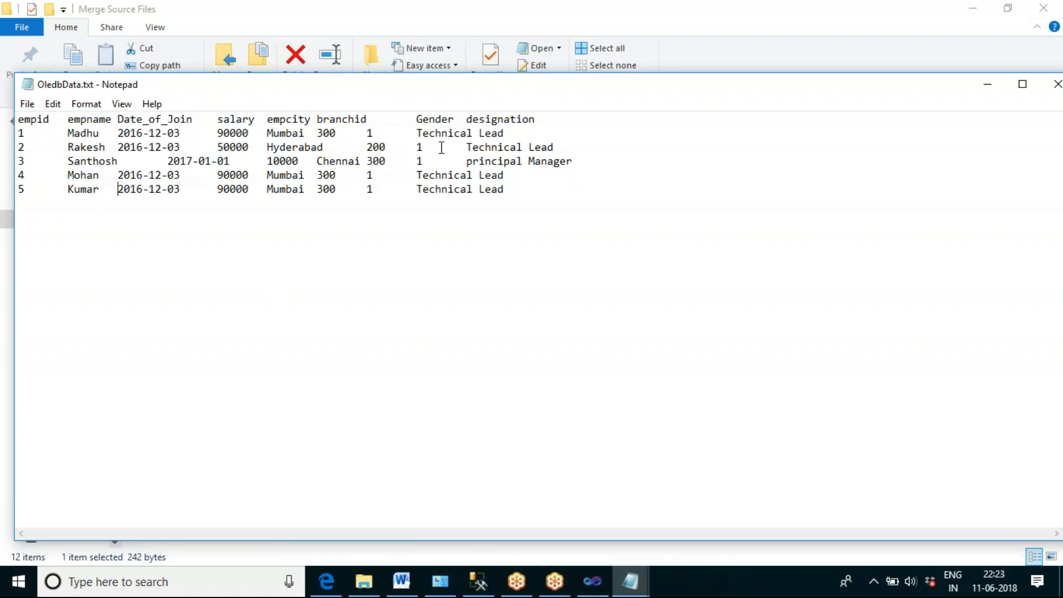
Step: Review the empid 2 salary and the two added employee rows, and save the text file
double_click(229, 147)
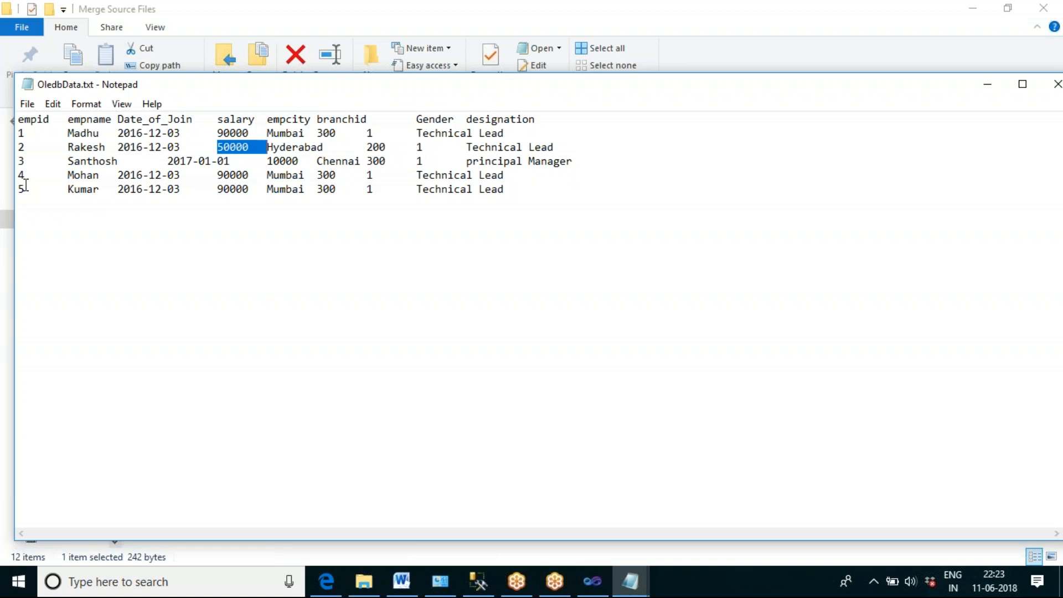
left_click(195, 227)
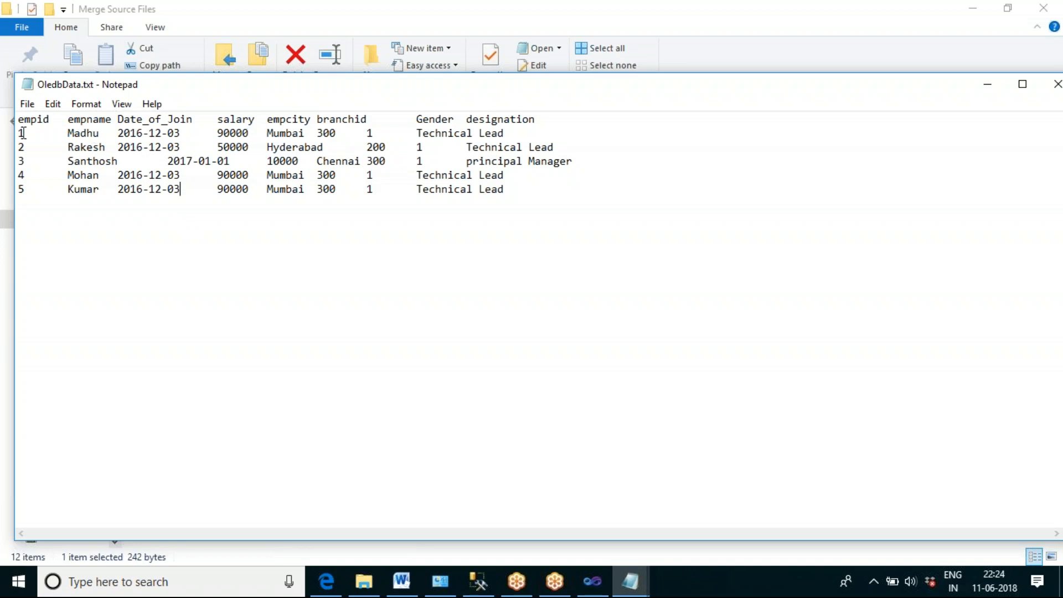
double_click(24, 133)
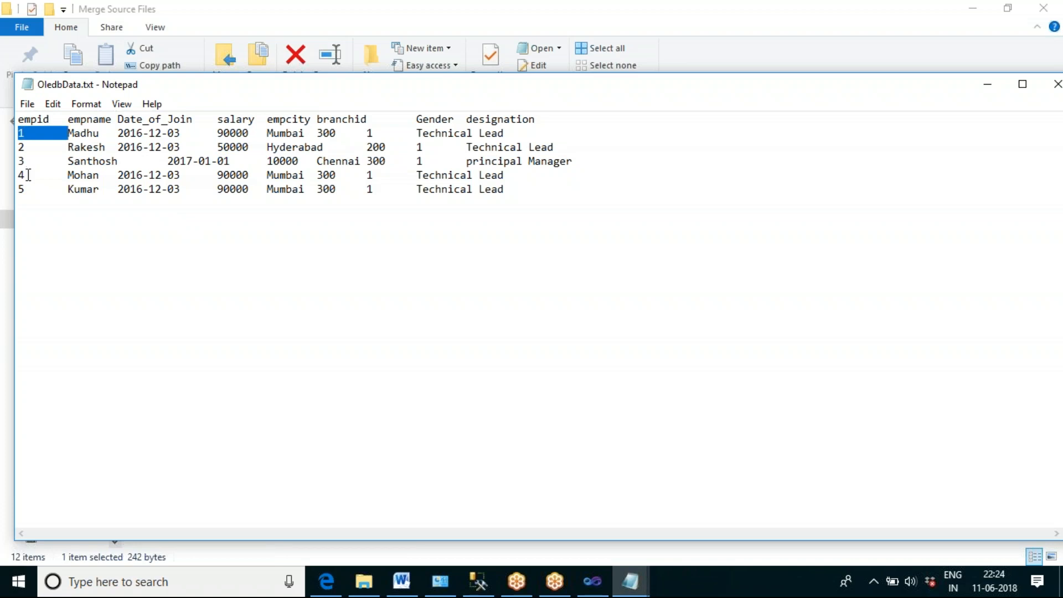
left_click_drag(503, 189, 19, 173)
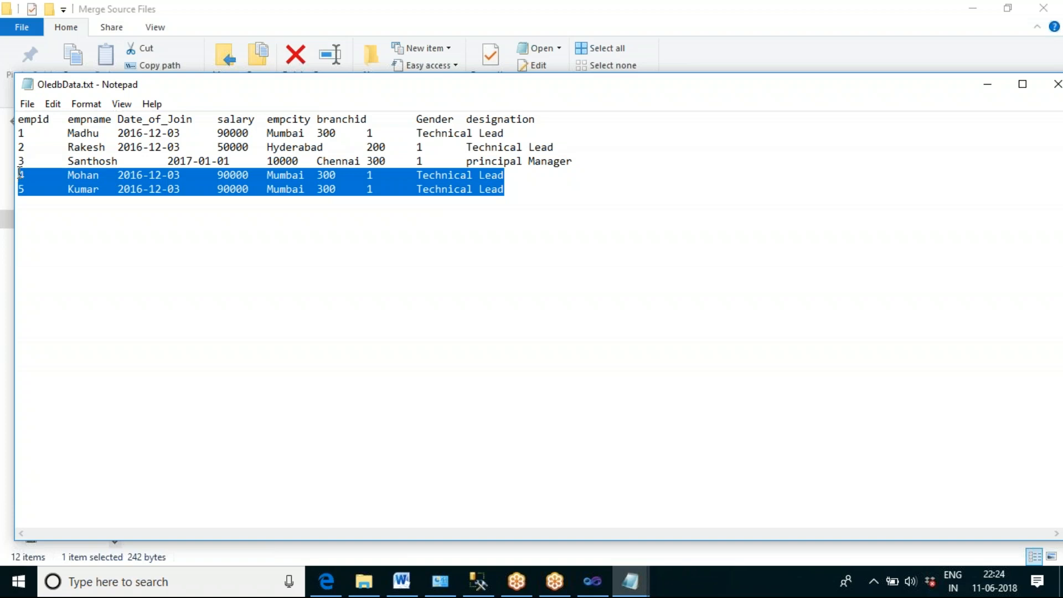
left_click(352, 380)
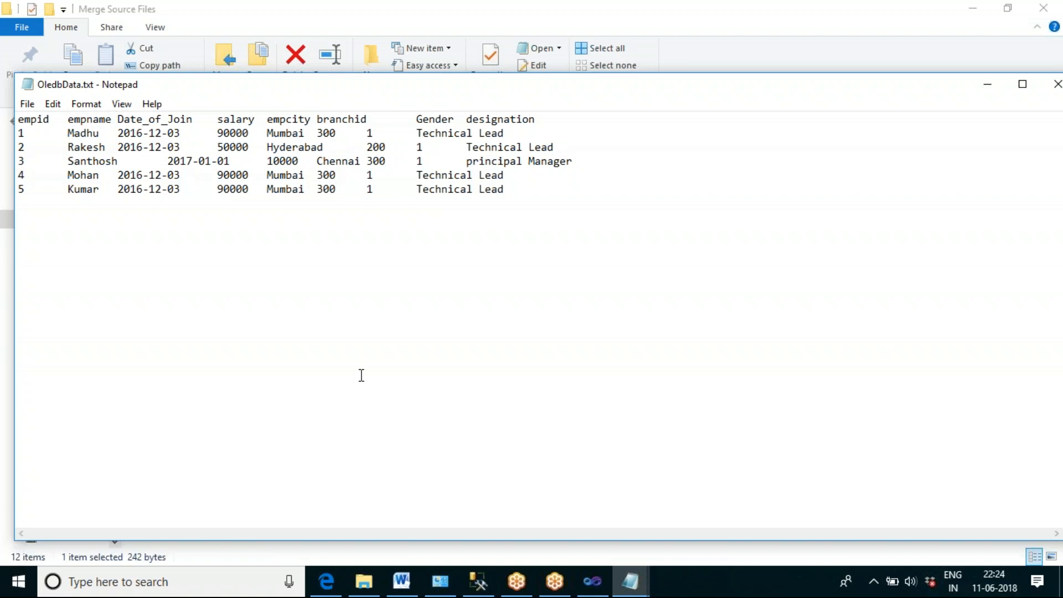
key("ctrl+s")
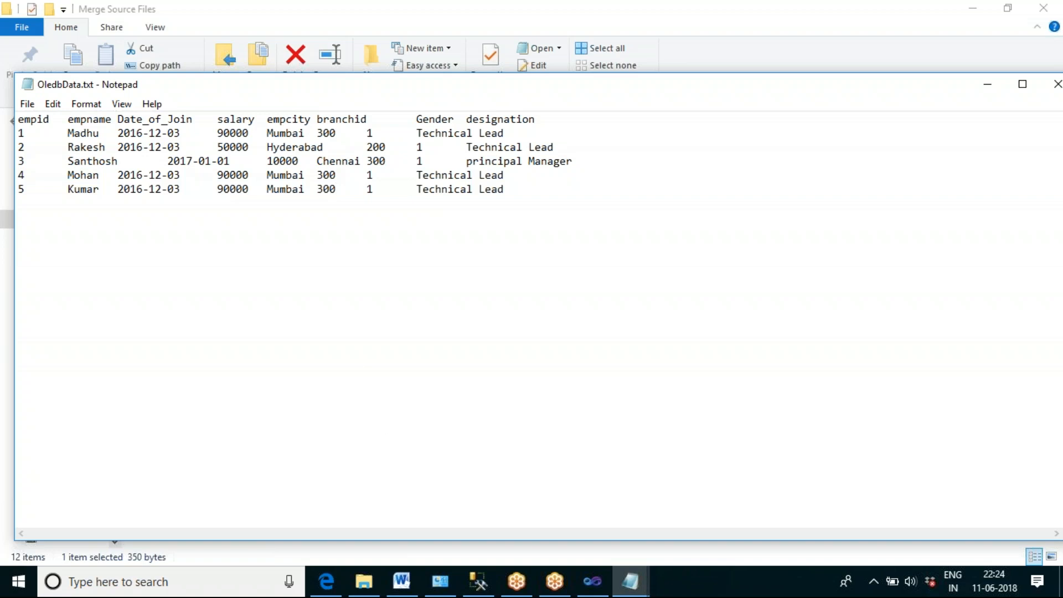
Step: Switch to Visual Studio and execute Data Flow Task 1 of DataFlowPKG.dtsx
left_click(592, 584)
mouse_move(630, 582)
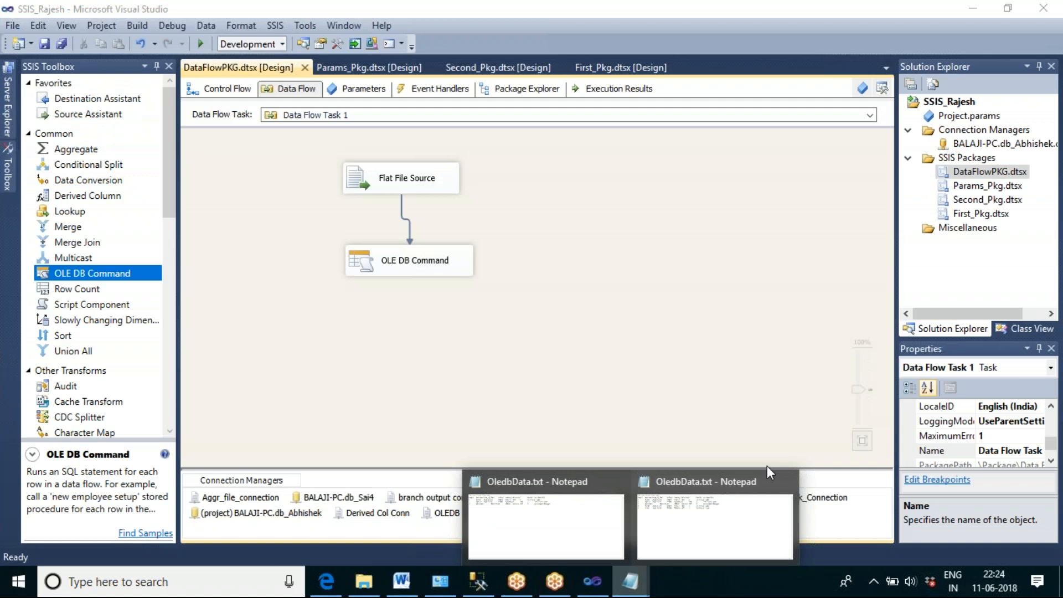
left_click(786, 483)
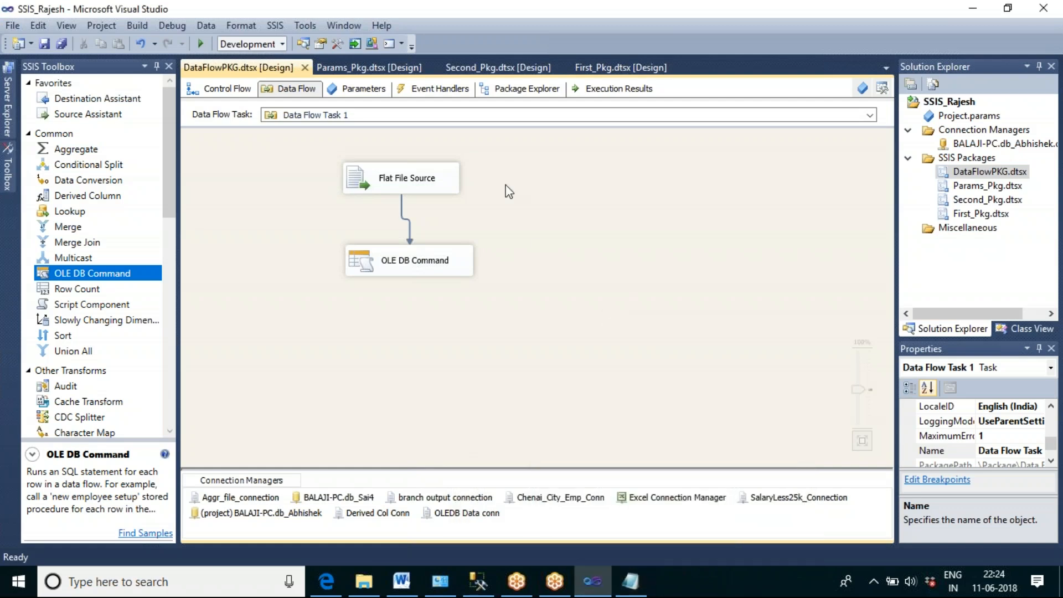
right_click(514, 213)
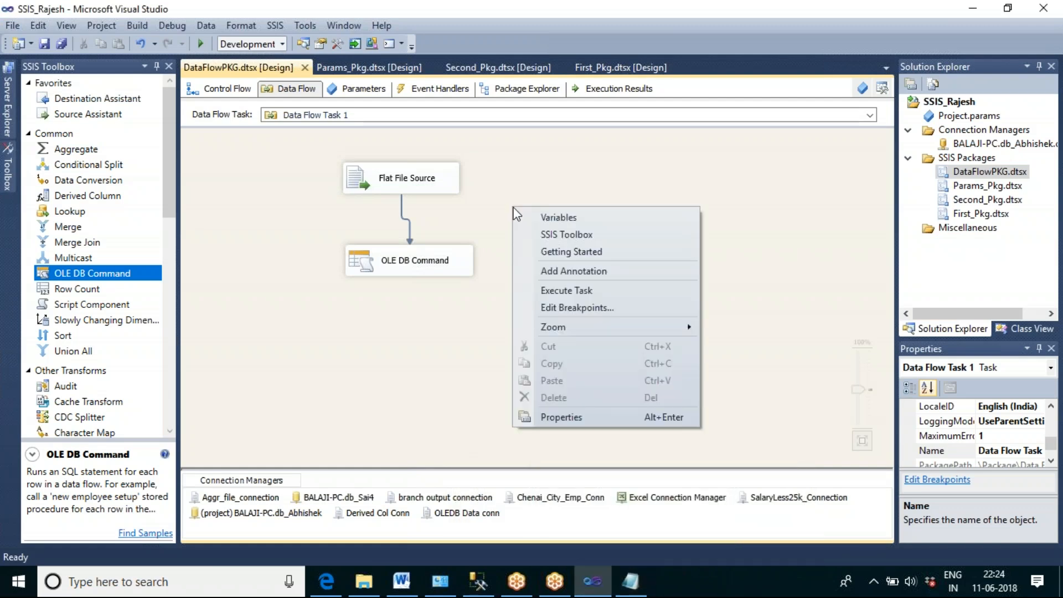
left_click(577, 287)
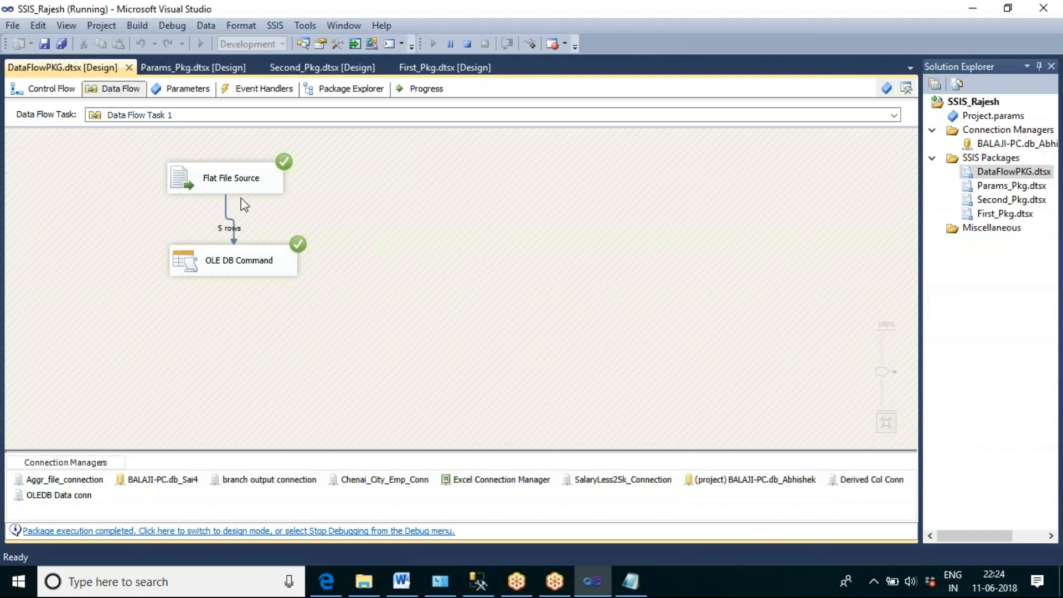
Step: Rerun the select query on tbl_oledb_op in SQL Server Management Studio and check the salary of empid 2
left_click(478, 582)
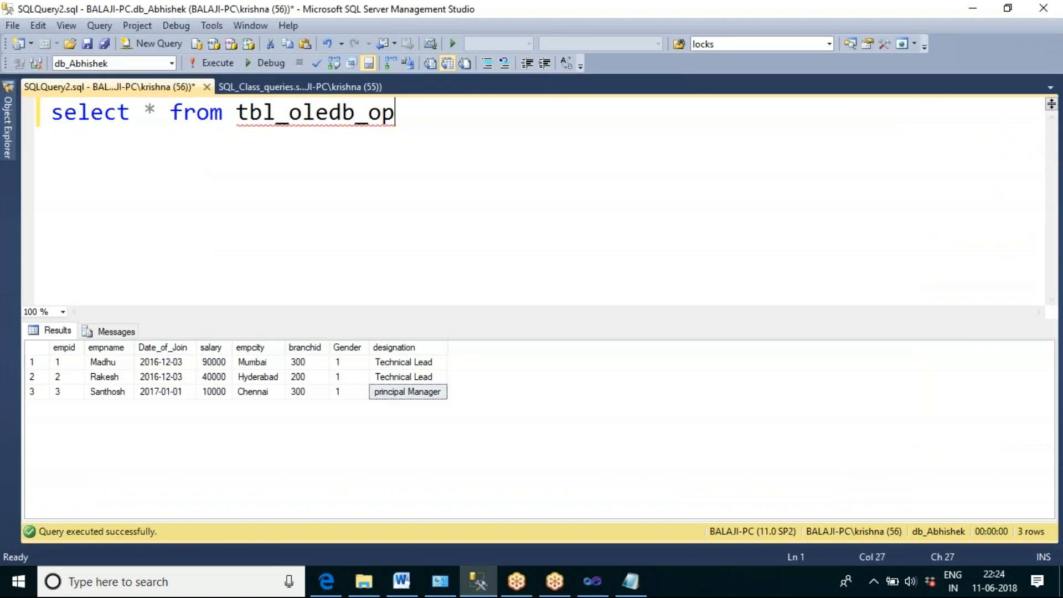
left_click(221, 62)
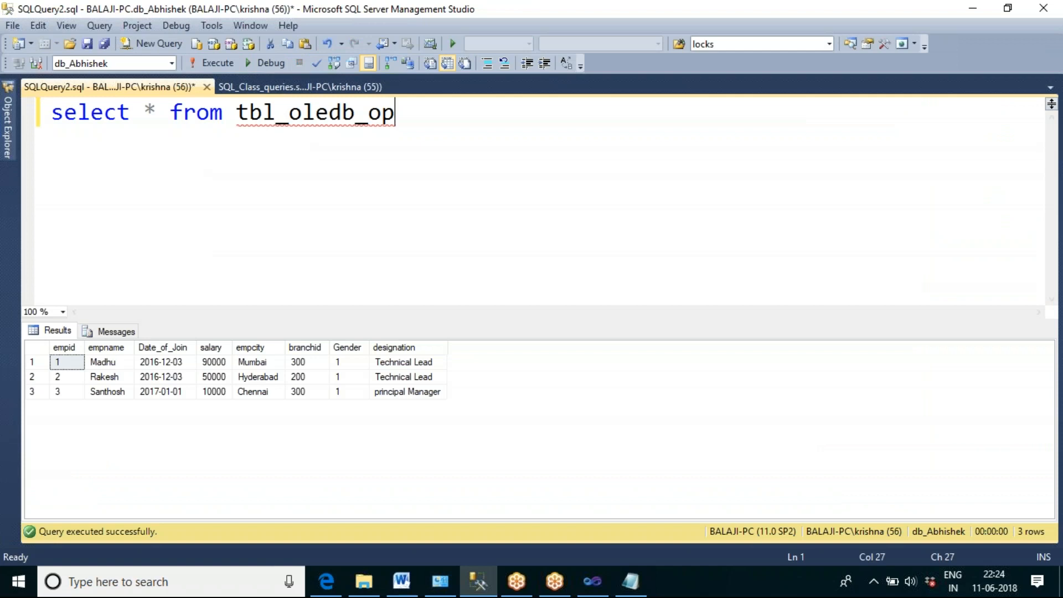
left_click(32, 376)
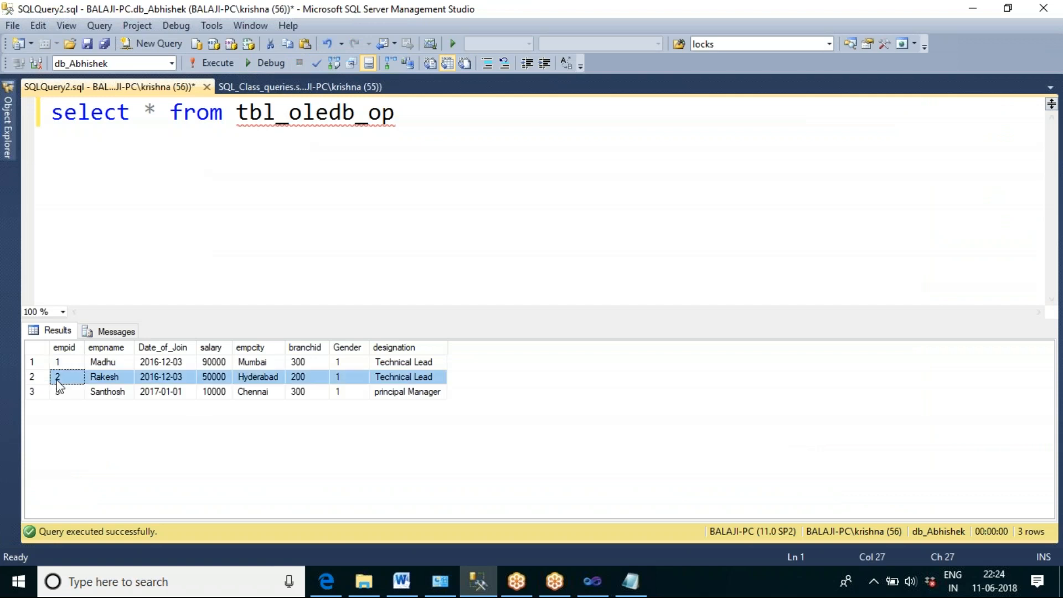
left_click(222, 381)
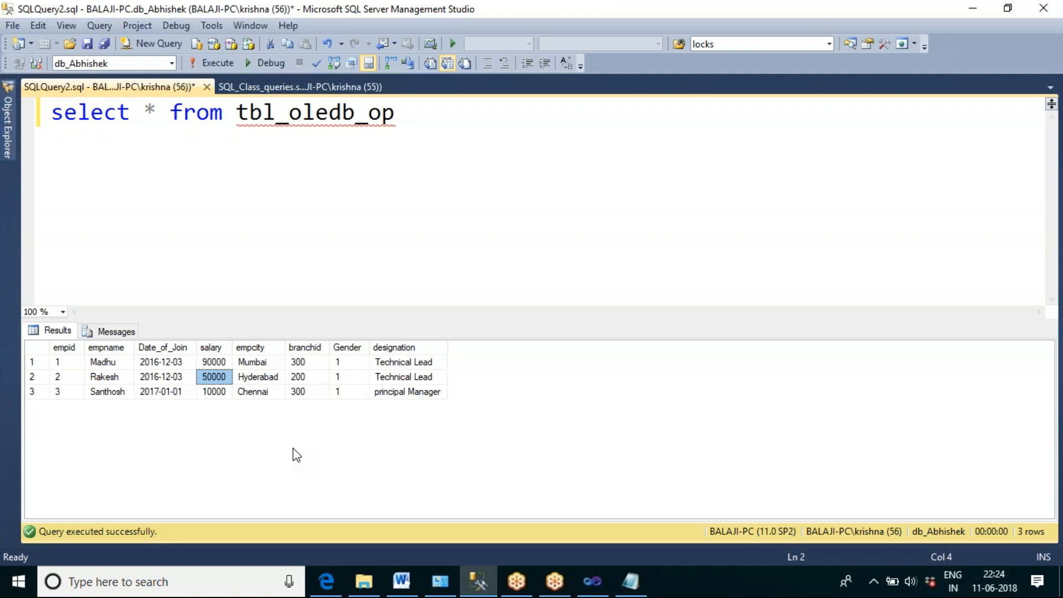
Step: Switch back to Visual Studio, stop debugging the package and return to its control flow
left_click(592, 581)
left_click(466, 44)
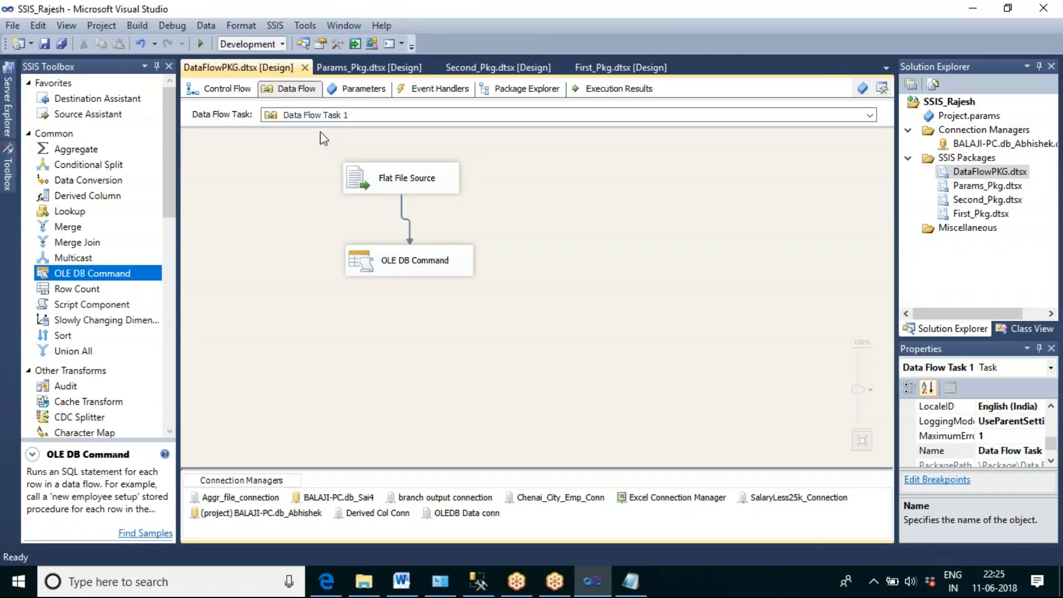
left_click(241, 90)
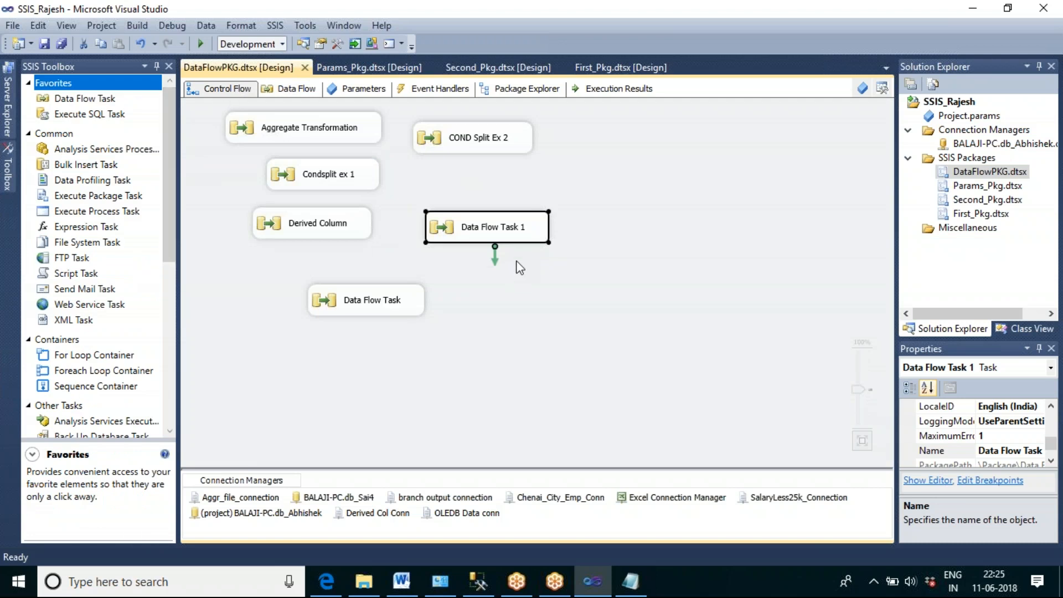
Step: Add another Data Flow Task below Data Flow Task 1 in the control flow and open it for editing
left_click(106, 102)
left_click_drag(107, 103, 498, 321)
double_click(567, 332)
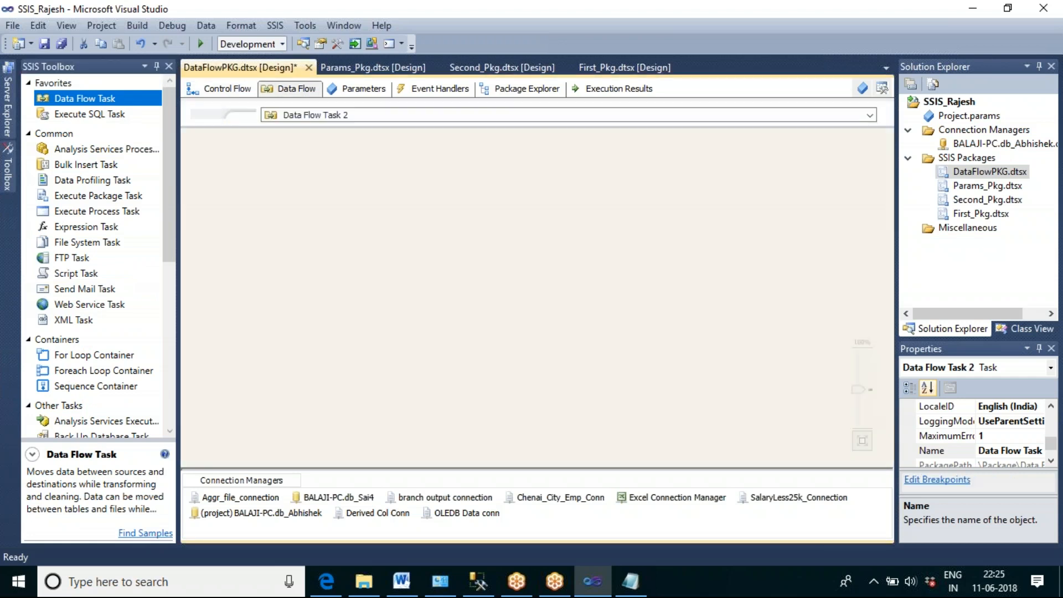
left_click_drag(82, 212, 251, 238)
left_click(369, 324)
left_click(297, 266)
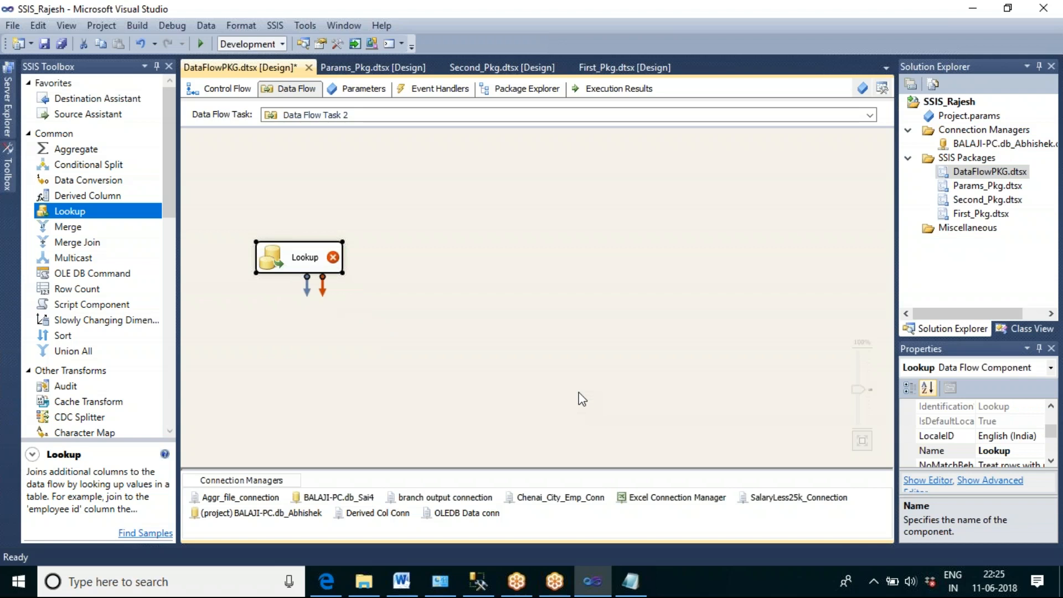
key("Delete")
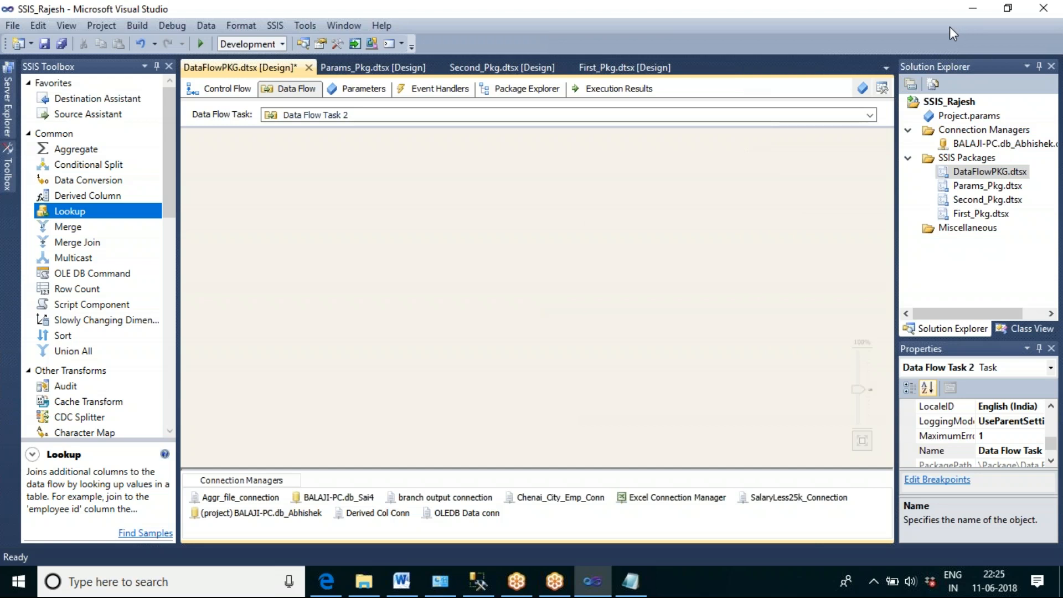
left_click(529, 586)
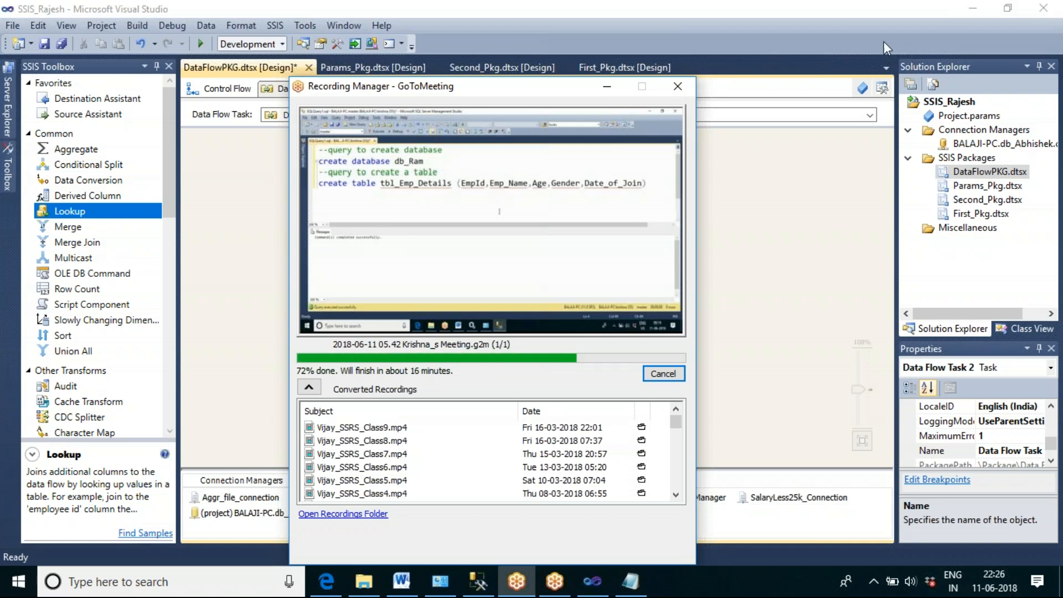
left_click(952, 22)
left_click(671, 300)
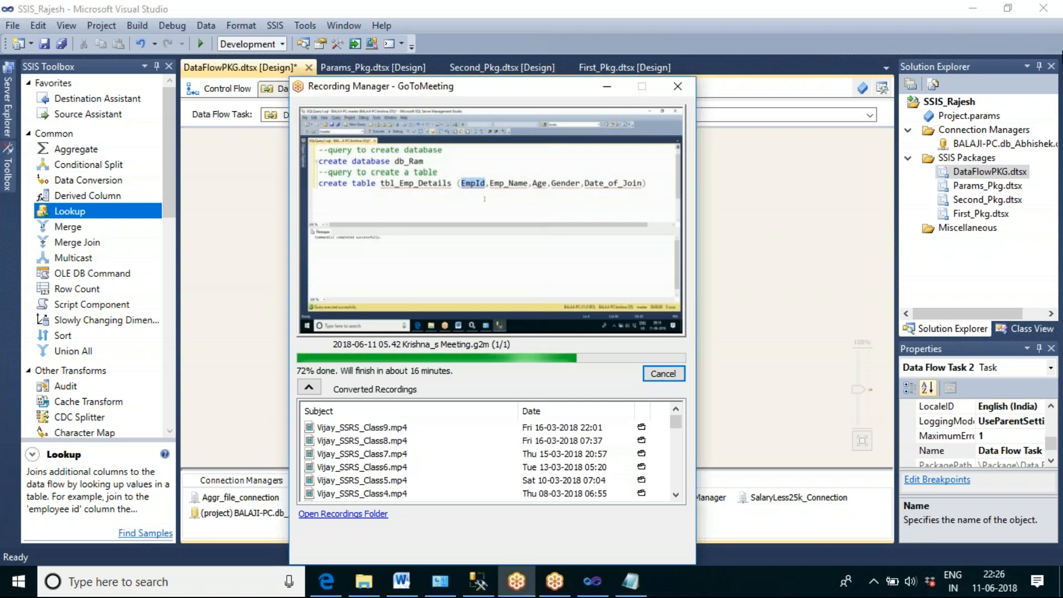
left_click(1057, 45)
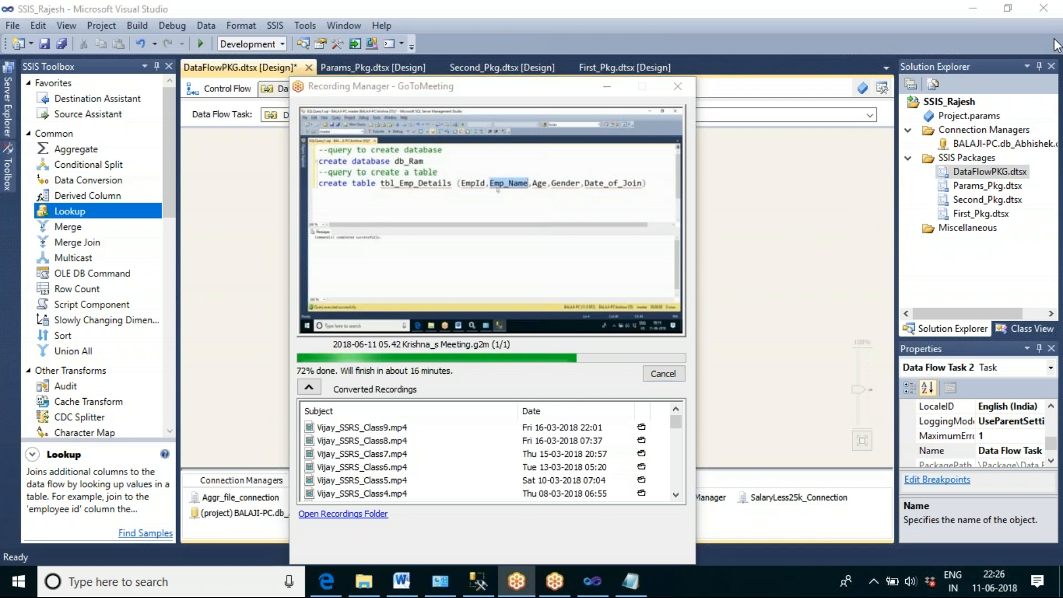